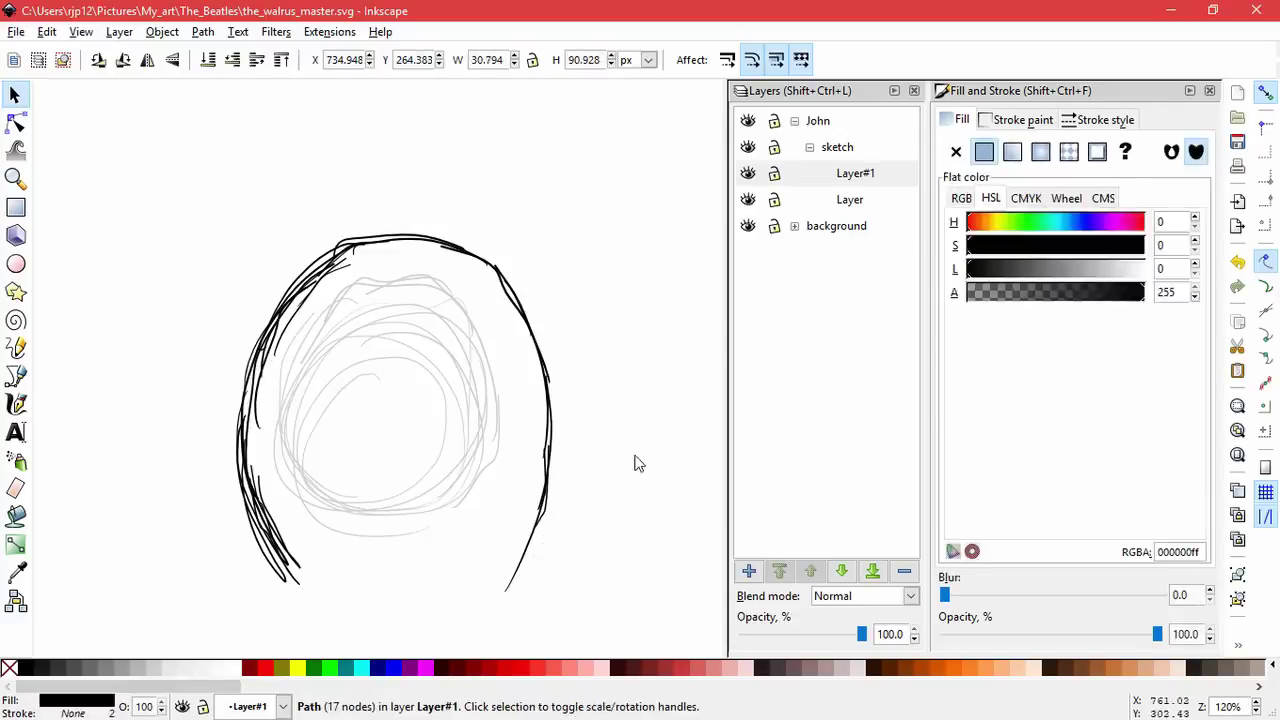
- Sketch short neck strokes on both sides below the head outline and a curved chin line between them with the Calligraphy tool
left_click(16, 404)
mouse_move(605, 326)
left_mouse_down()
mouse_move(573, 535)
mouse_move(517, 413)
left_mouse_up()
key("ctrl+z")
scroll(598, 506, "down", 1)
left_click_drag(280, 464, 286, 471)
left_click_drag(470, 464, 484, 504)
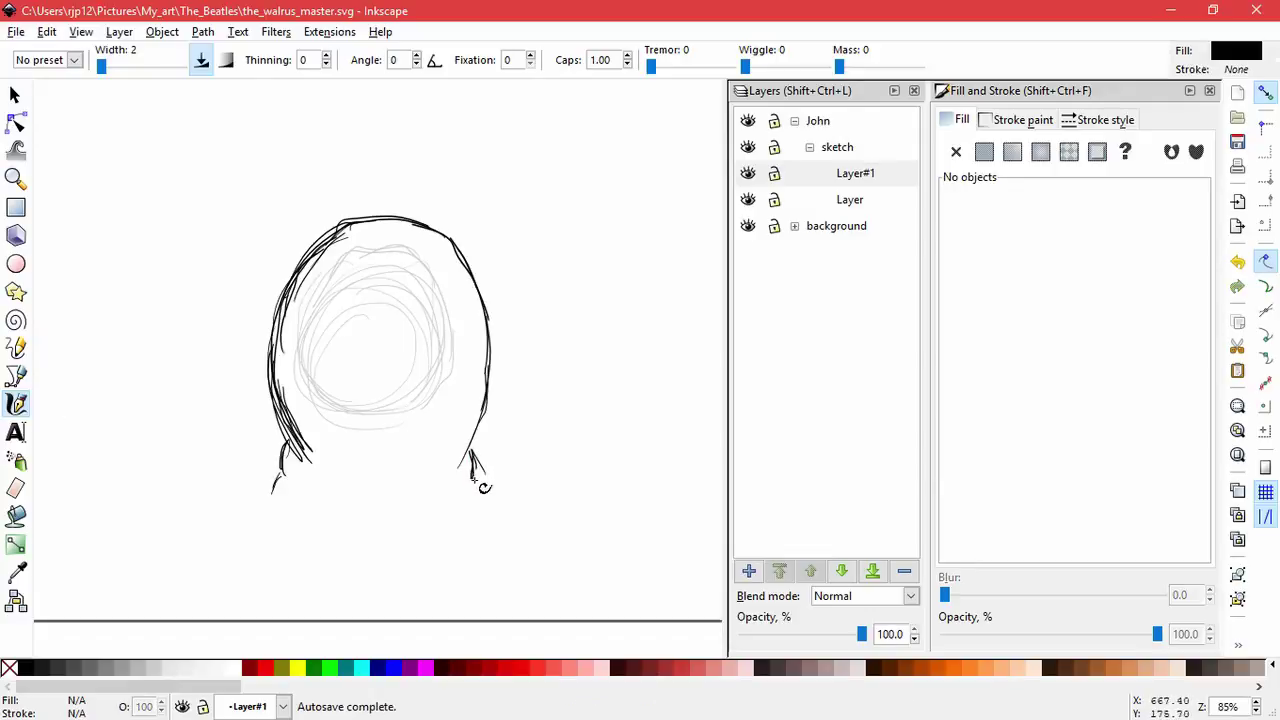
mouse_move(328, 480)
left_mouse_down()
mouse_move(400, 496)
mouse_move(446, 472)
mouse_move(424, 466)
mouse_move(440, 470)
left_mouse_up()
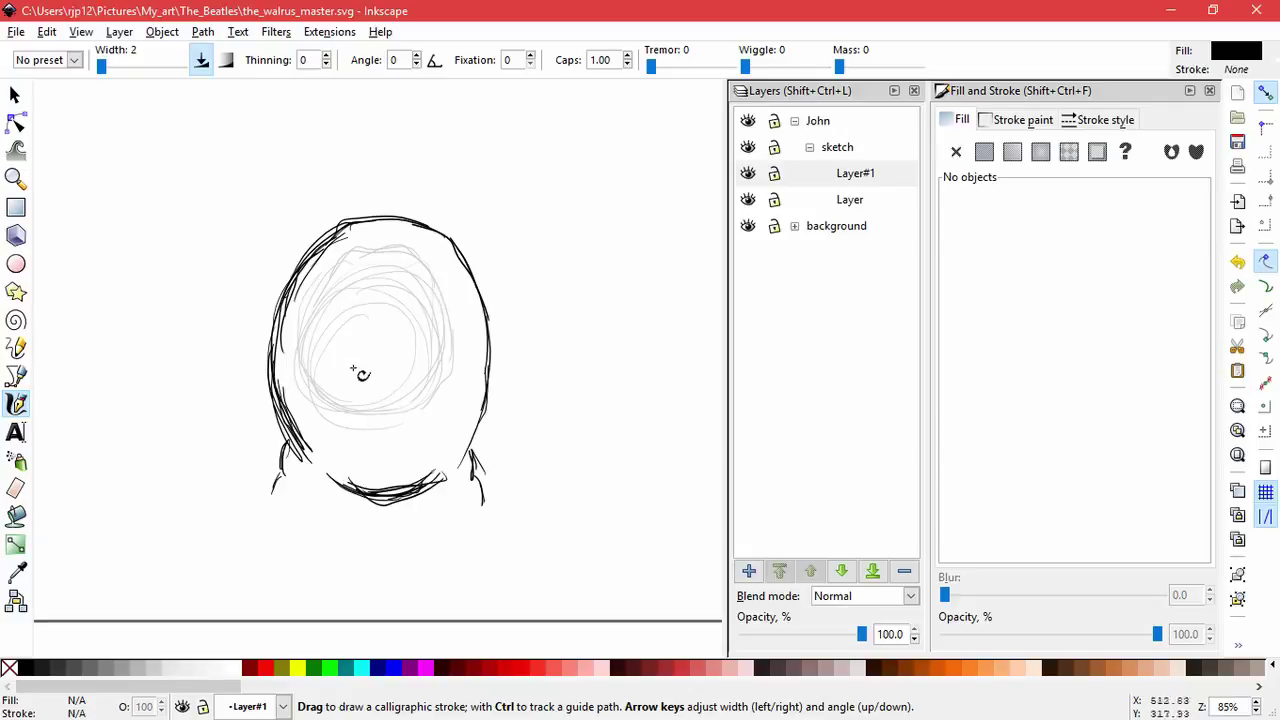
- Sketch shoulder lines running outward from the neck on both sides of the figure
scroll(361, 496, "down", 1, "ctrl")
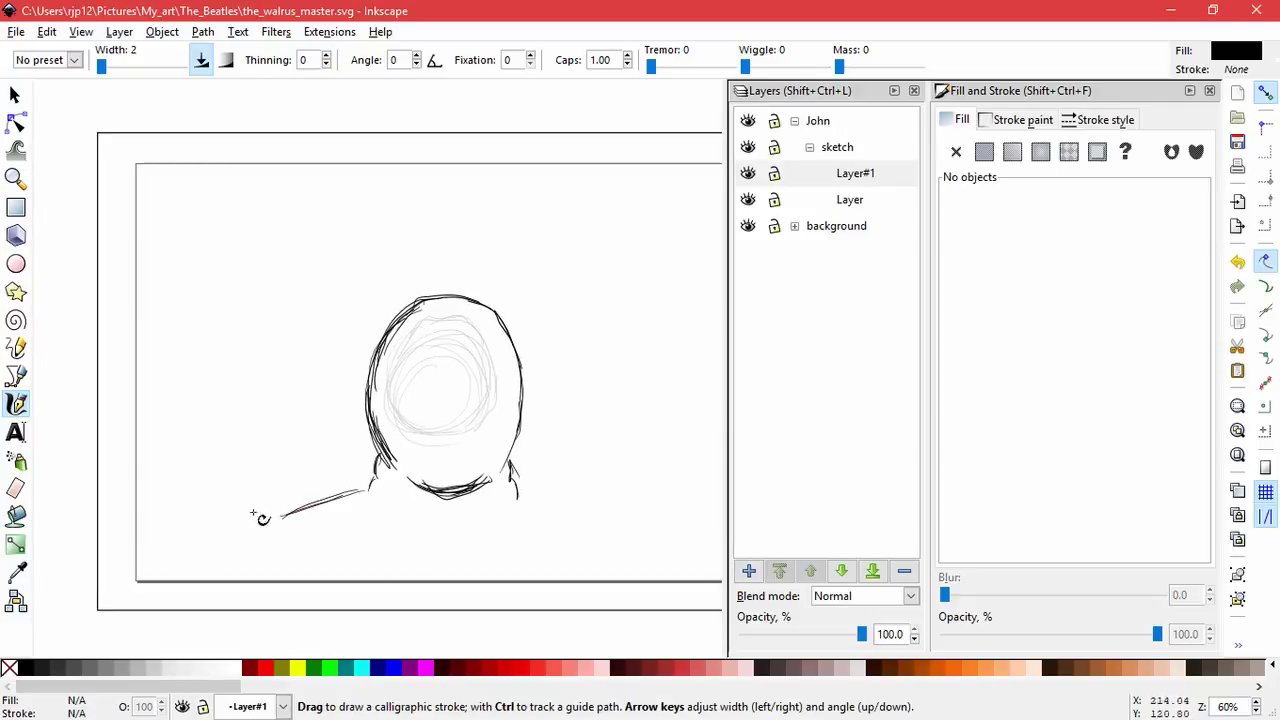
left_click_drag(186, 530, 298, 508)
left_click_drag(222, 534, 304, 506)
key("space")
left_click_drag(491, 515, 304, 496)
left_click_drag(337, 475, 431, 493)
left_click_drag(404, 431, 545, 458)
- Undo all the black strokes on Layer#1, including the shoulders, chin, neck and large head outline
key("ctrl+z")
key("ctrl+z")
key("ctrl+z")
key("ctrl+z")
key("ctrl+z")
key("ctrl+z")
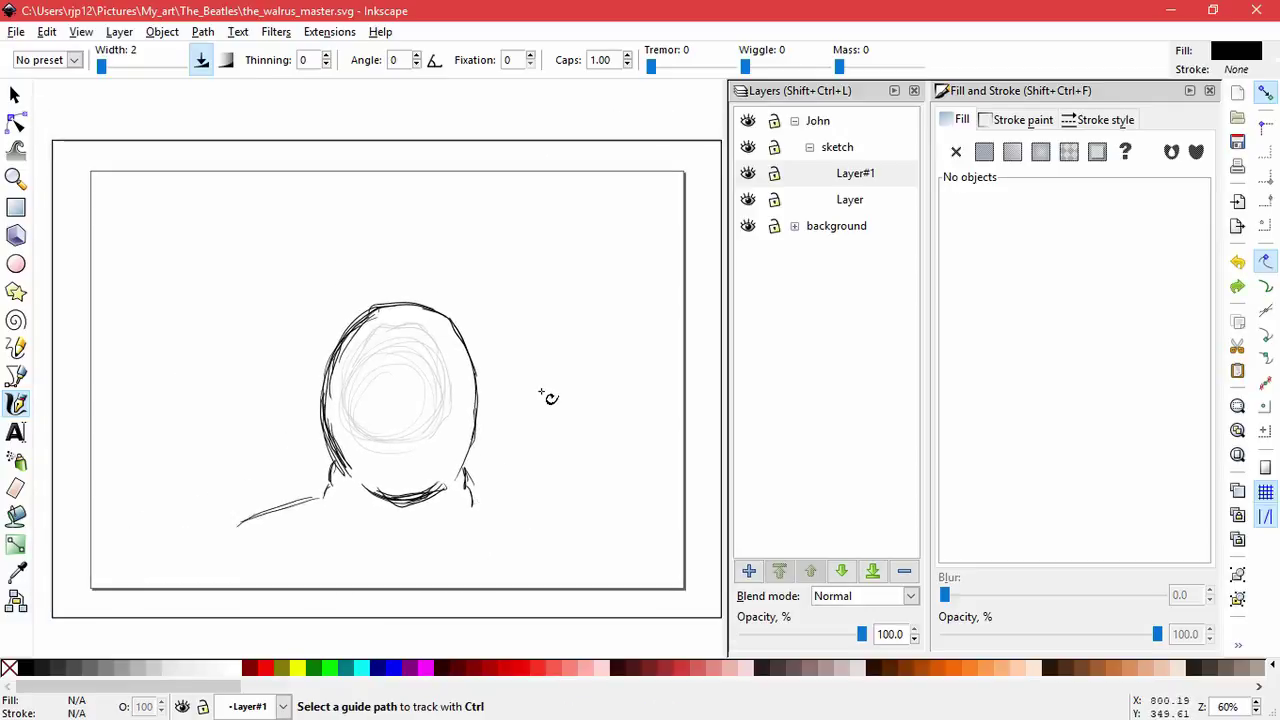
key("ctrl+z")
key("ctrl+z")
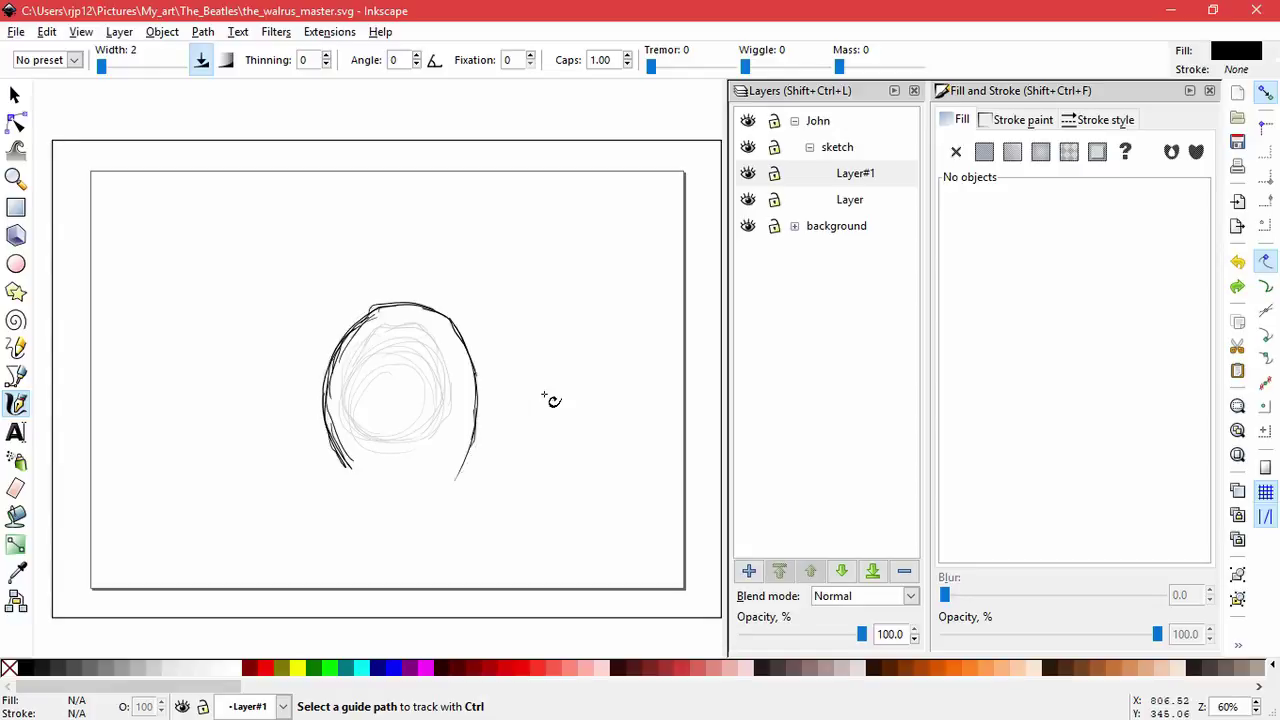
key("ctrl+z")
key("ctrl+z")
key("ctrl+z")
key("ctrl+z")
key("ctrl+z")
key("ctrl+z")
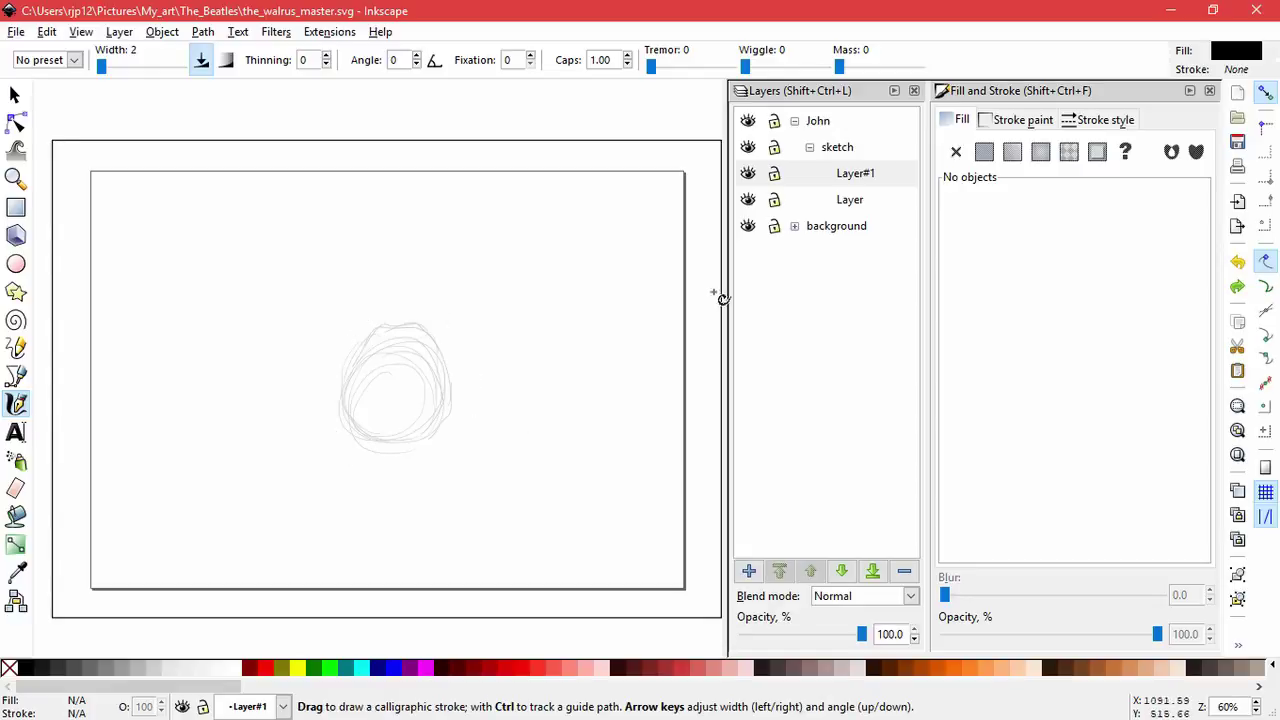
- Select all strokes of the faint head sketch and scale them down slightly
left_click(15, 95)
left_click(368, 342)
key("ctrl+a")
left_click_drag(460, 458, 446, 438)
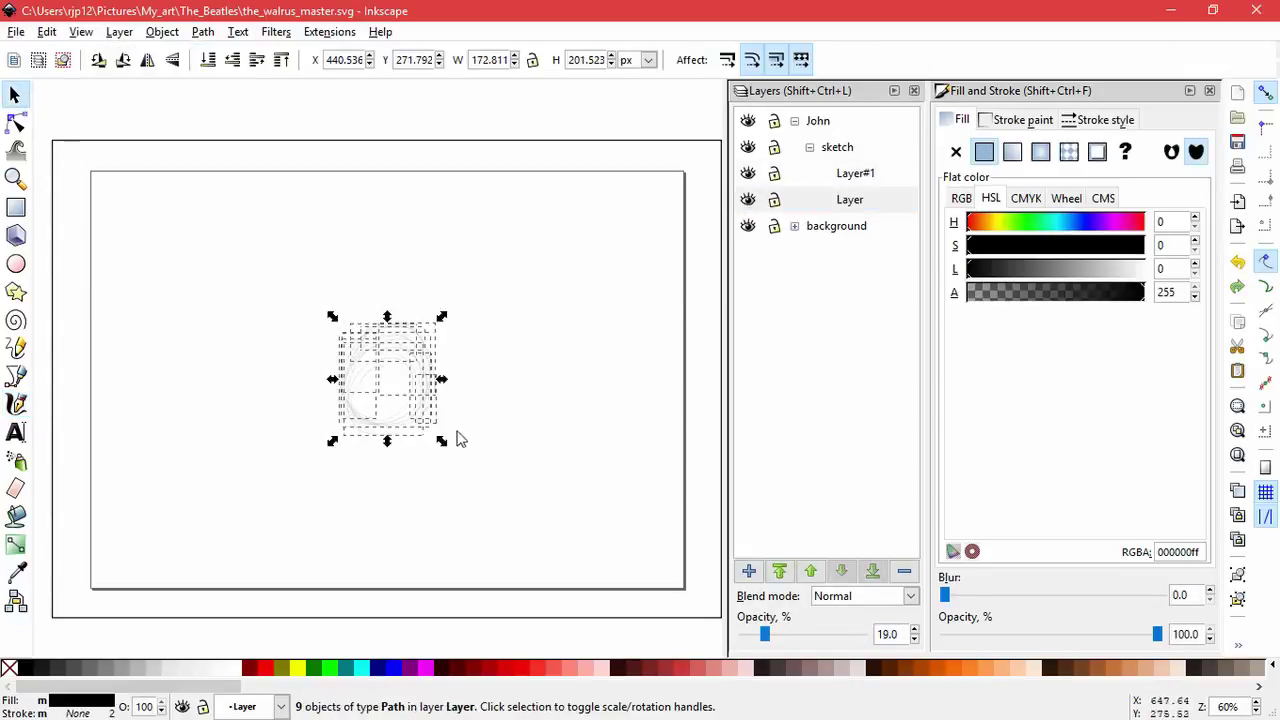
- Sketch a round body from overlapping circular calligraphic strokes directly below the head on the faint layer named Layer
left_click(872, 177)
left_click(16, 403)
left_click(852, 202)
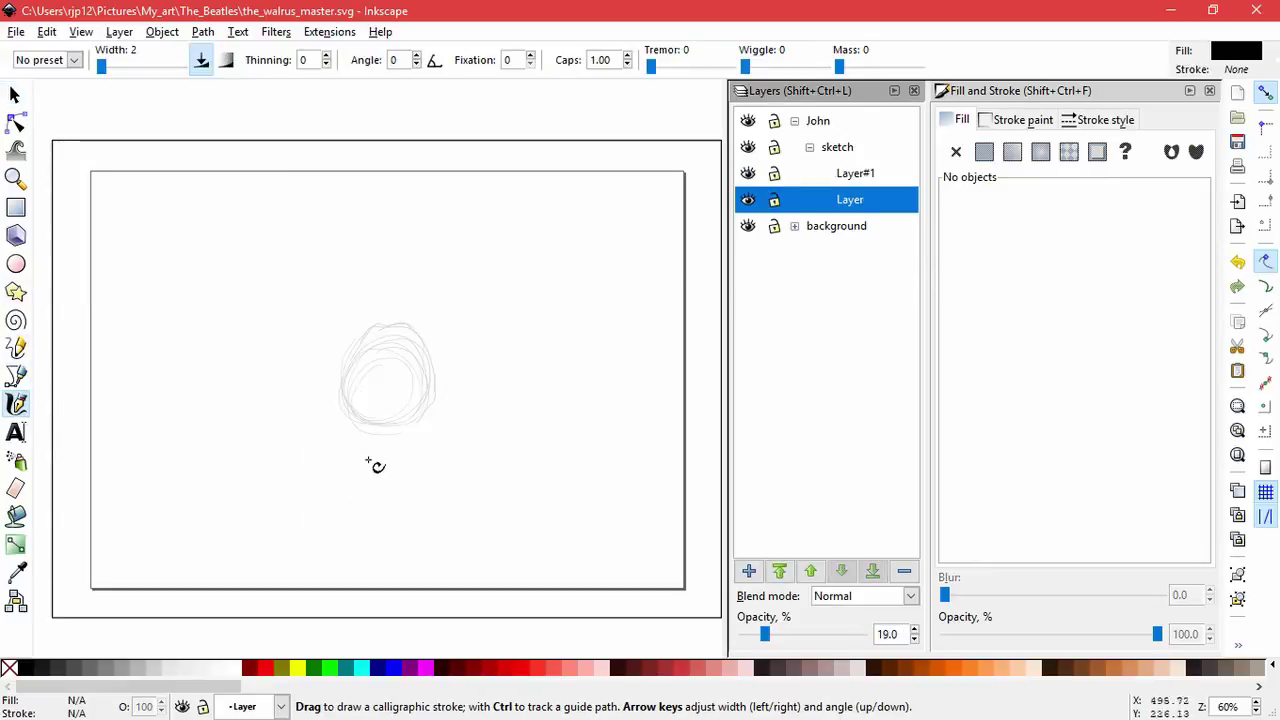
mouse_move(368, 438)
left_mouse_down()
mouse_move(357, 516)
mouse_move(384, 514)
left_mouse_up()
mouse_move(388, 455)
left_mouse_down()
mouse_move(327, 477)
mouse_move(400, 515)
left_mouse_up()
left_click_drag(400, 453, 329, 457)
- Sketch the upper lines of both outstretched arms and the outer curves of the hands on Layer#1
key("ctrl+Page_Up")
mouse_move(436, 440)
left_mouse_down()
mouse_move(428, 449)
mouse_move(482, 430)
left_mouse_up()
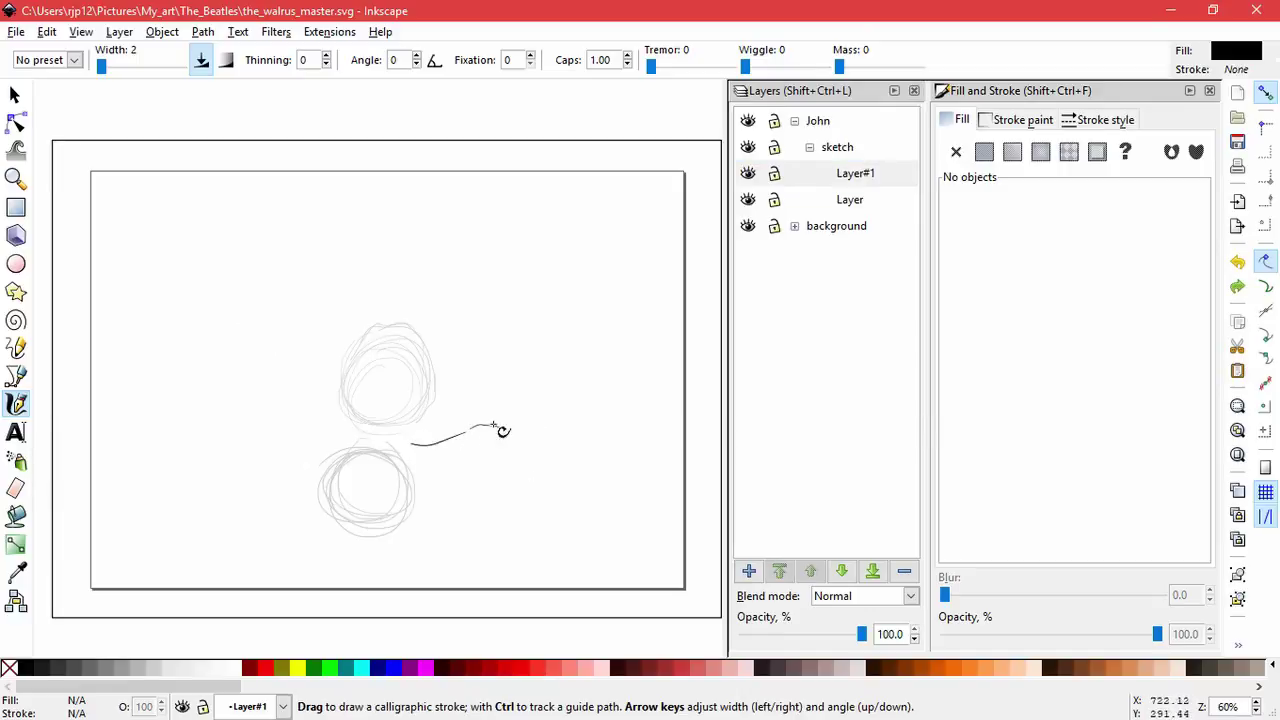
key("ctrl+z")
left_click_drag(346, 436, 252, 405)
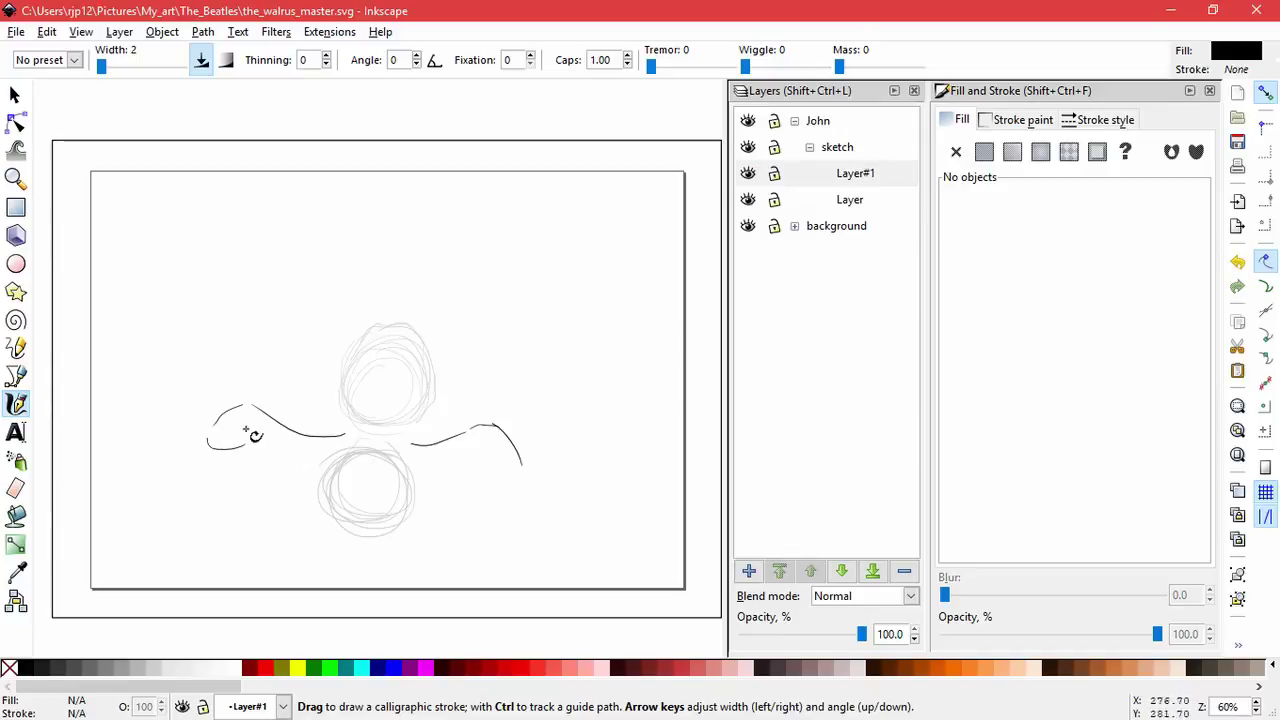
key("ctrl+z")
- Close the rounded hand shapes and draw the lower lines of both arms back to the body
left_click_drag(250, 418, 243, 446)
left_click_drag(478, 436, 513, 479)
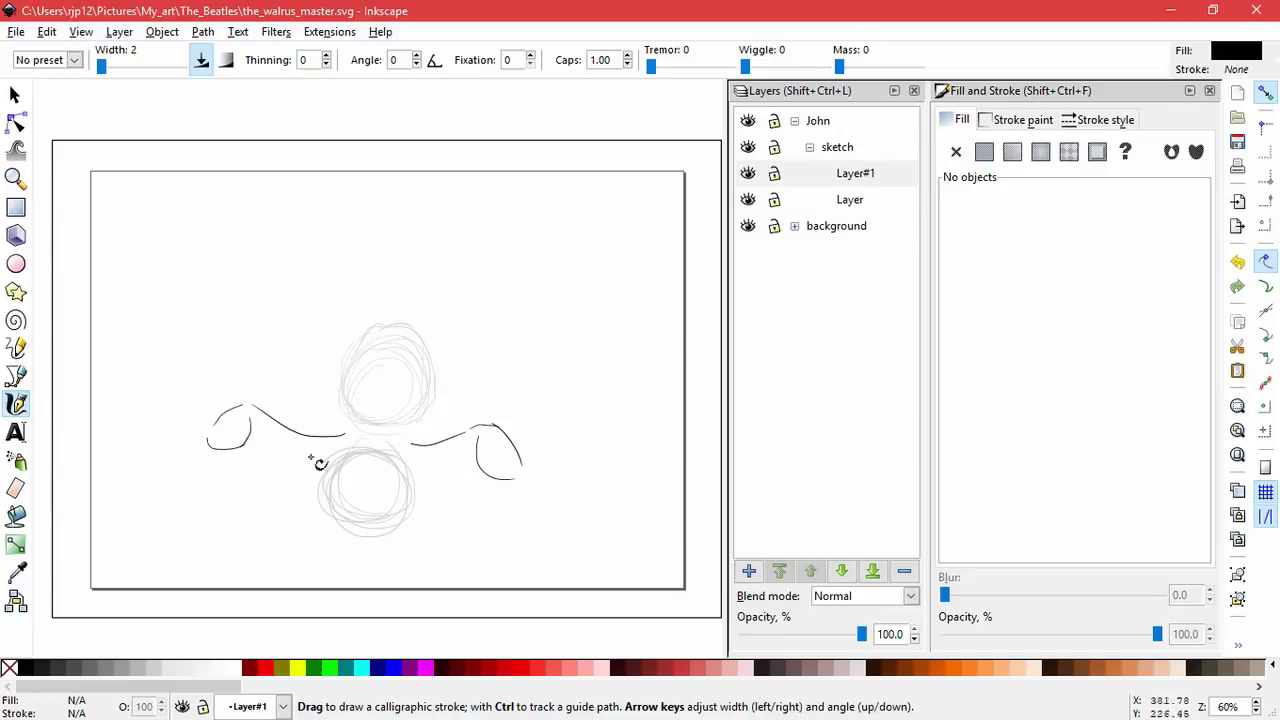
left_click_drag(256, 447, 318, 470)
left_click_drag(475, 455, 420, 487)
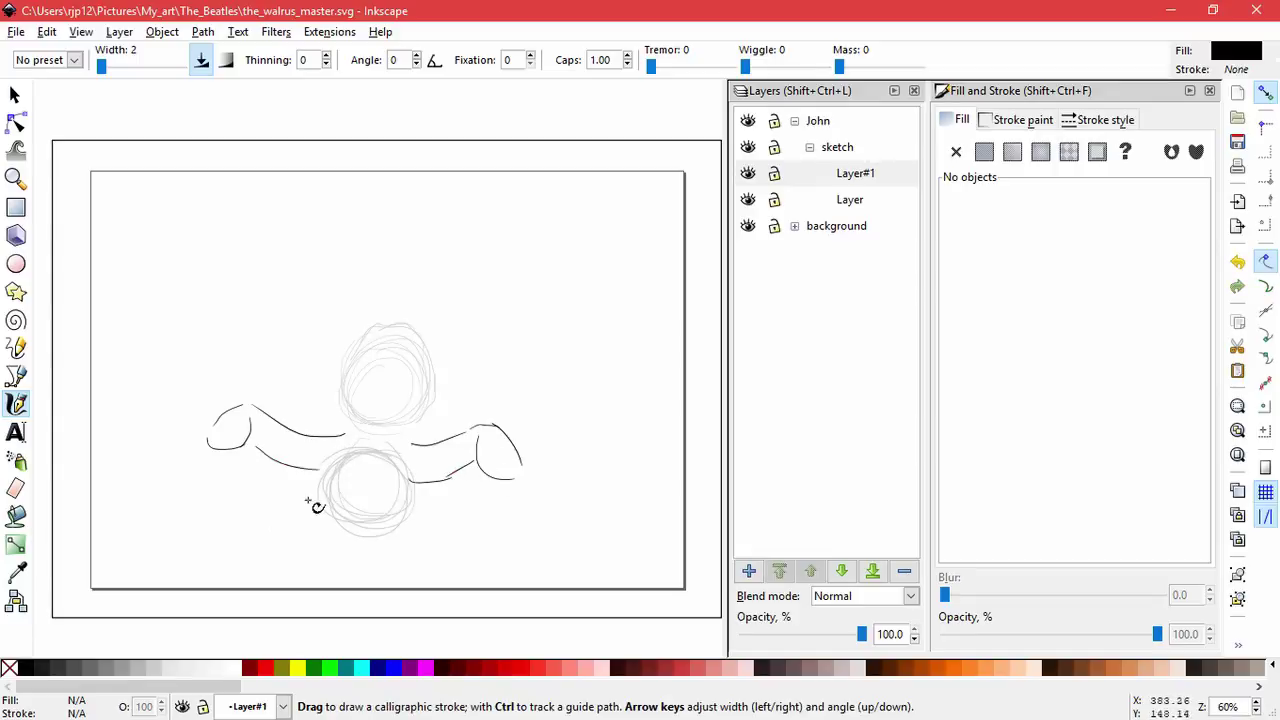
- Try to sketch the torso sides and a leg bending outward beneath the arms
left_click_drag(333, 456, 297, 505)
left_click_drag(417, 464, 421, 510)
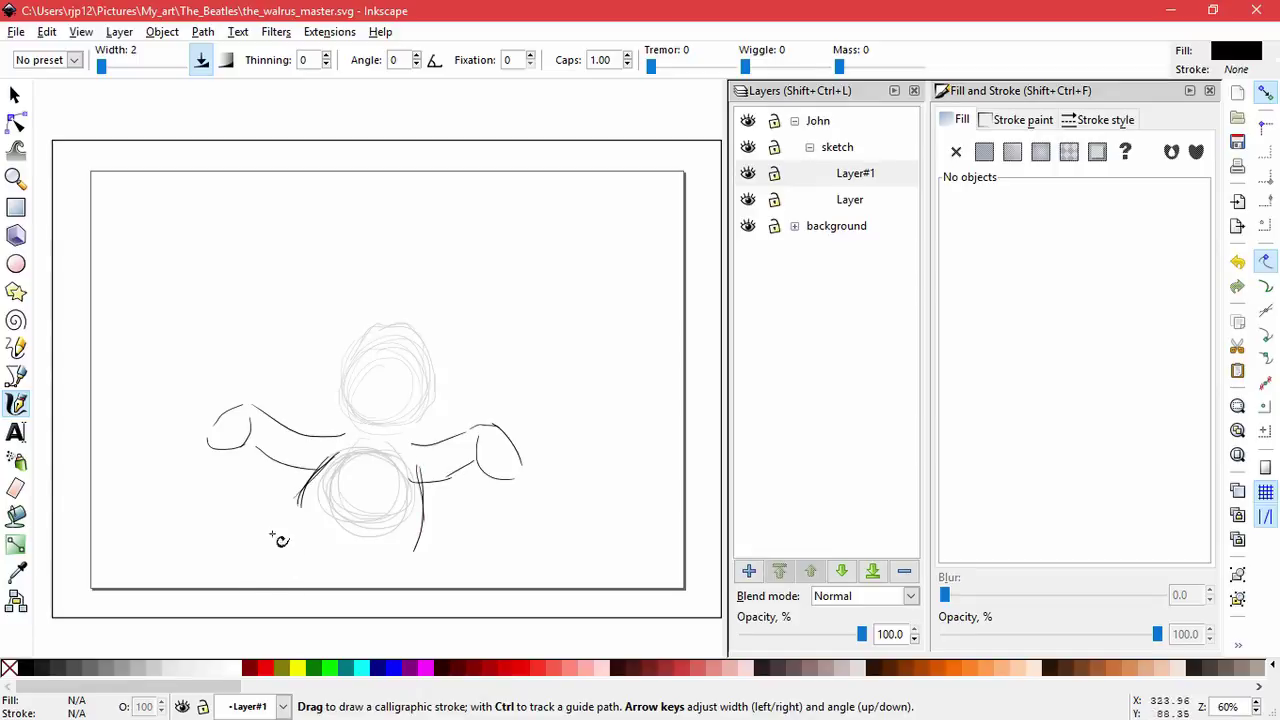
mouse_move(301, 524)
left_mouse_down()
mouse_move(263, 569)
mouse_move(336, 580)
left_mouse_up()
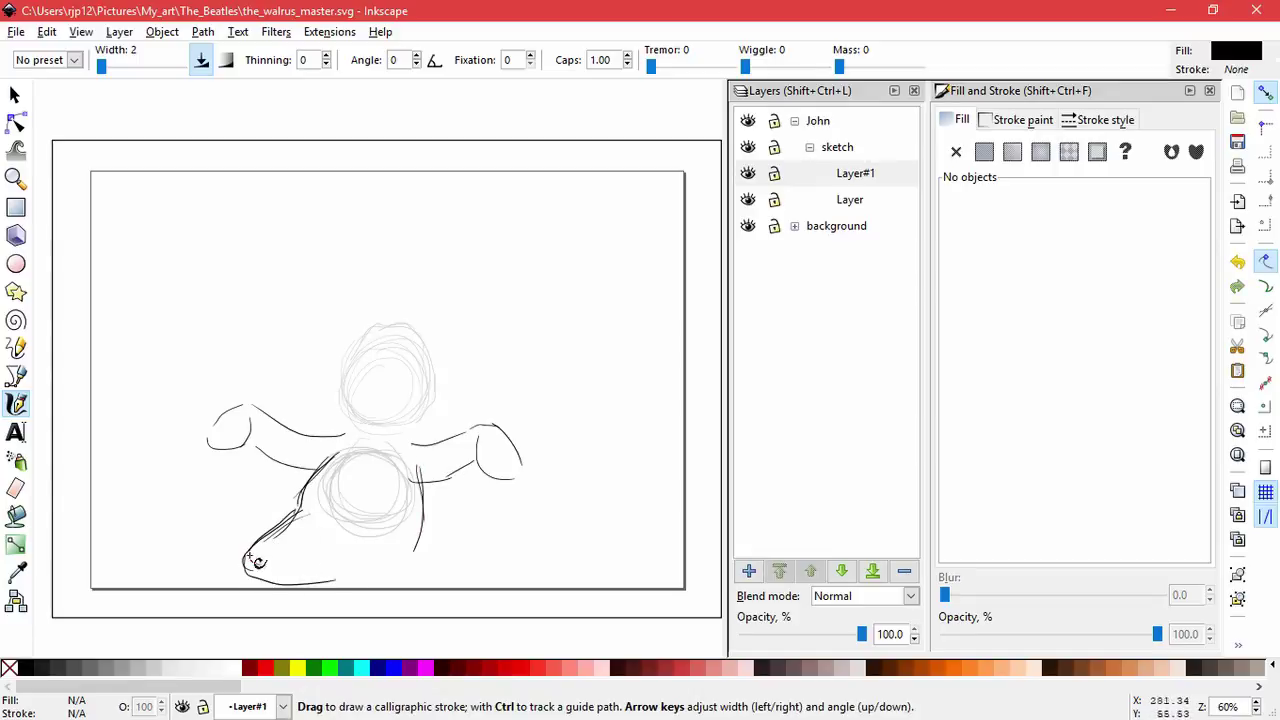
key("ctrl+z")
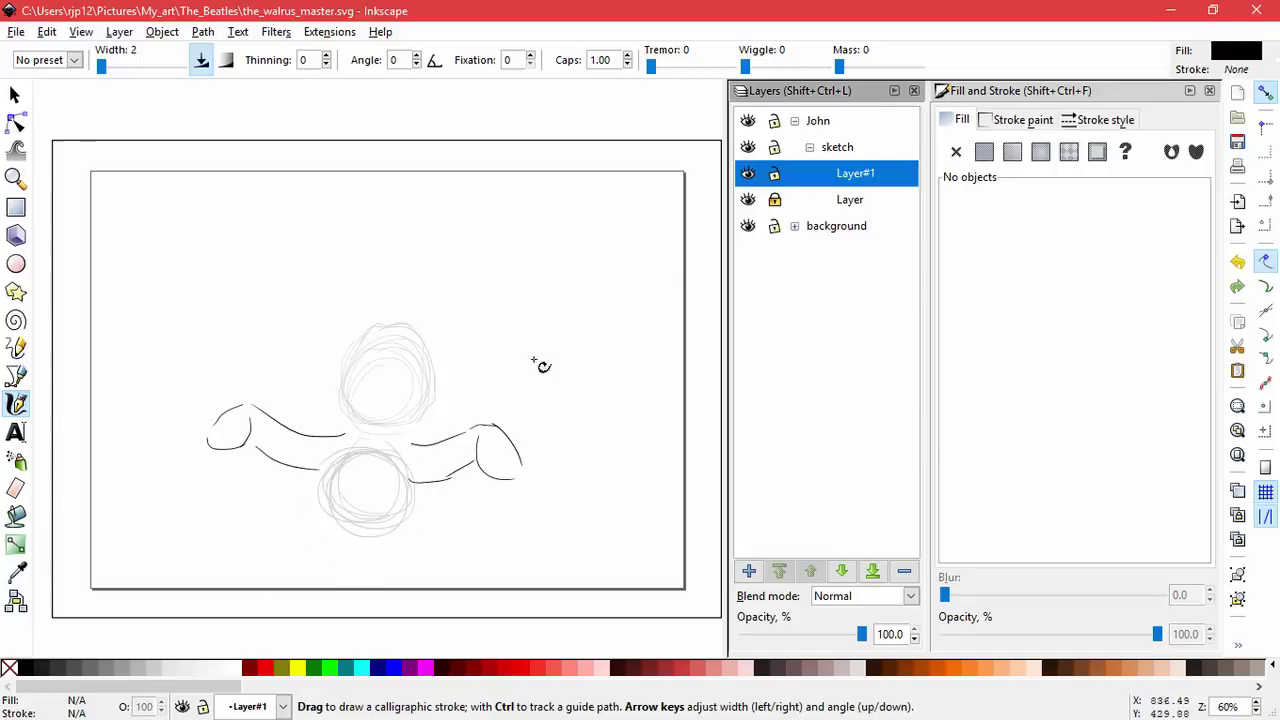
- Select the strokes of the arm on the right of the figure and adjust them so the hand sits higher
left_click(15, 94)
left_click_drag(594, 571, 396, 405)
left_click_drag(505, 443, 528, 404)
left_click(511, 439)
left_click(504, 432)
left_click_drag(572, 528, 402, 388)
left_click_drag(492, 416, 487, 405)
left_click(585, 440)
- Lock Layer#1, unlock Layer, and stretch the round body sketch slightly wider to the right
left_click(774, 175)
left_click(774, 200)
left_click(412, 498)
left_click_drag(483, 557, 308, 431)
left_click(376, 475)
left_click_drag(407, 475, 414, 481)
key("Escape")
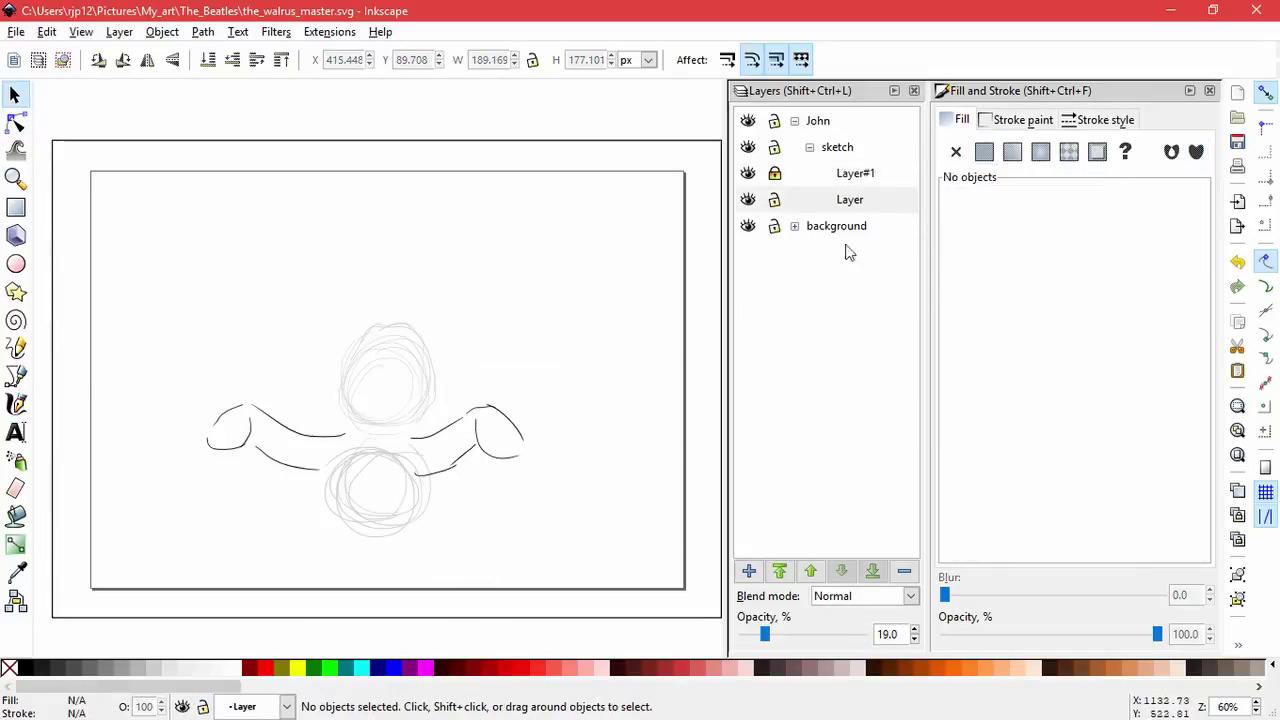
- Lock Layer, unlock Layer#1, and shift the arm on the right slightly outward to meet the widened body
left_click(774, 199)
left_click(774, 173)
left_click(16, 404)
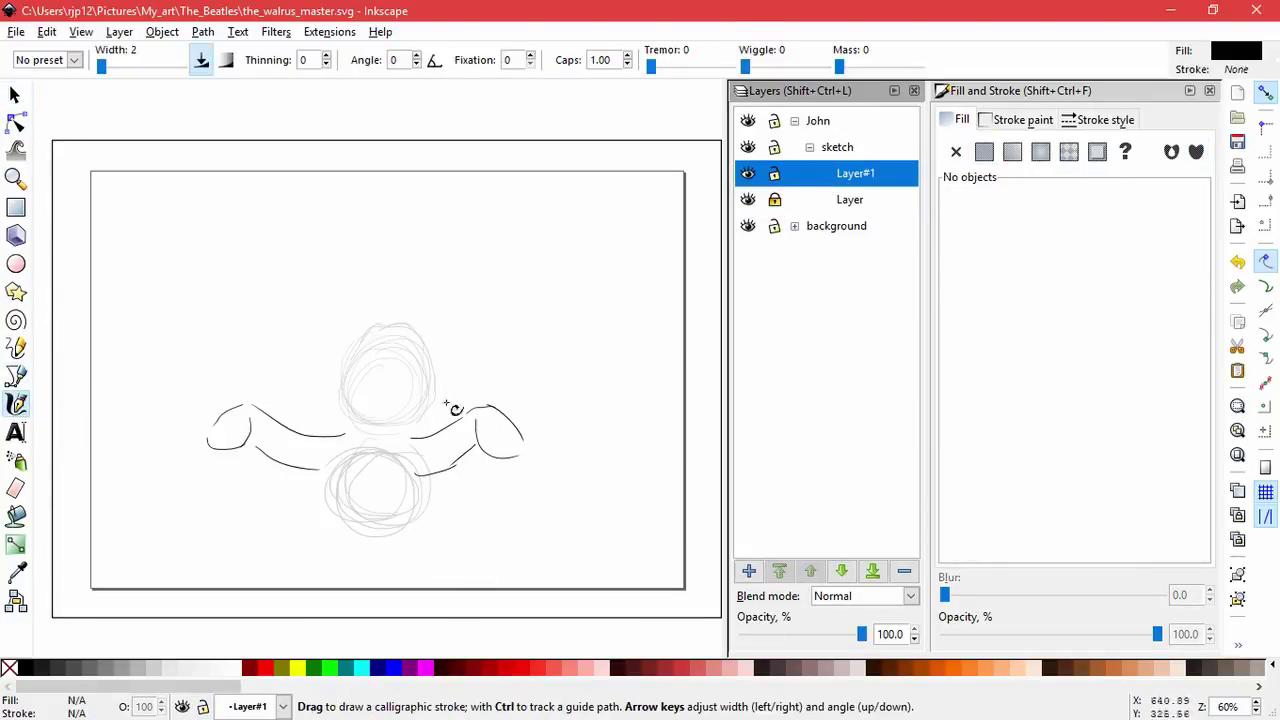
left_click(15, 96)
left_click_drag(552, 491, 394, 384)
left_click_drag(485, 452, 447, 466)
left_click(497, 472)
left_click(382, 630)
- Sketch the curved torso sides around the body circle and a folded leg beneath with the Calligraphy tool
left_click(16, 403)
left_click_drag(340, 458, 336, 545)
left_click_drag(432, 458, 428, 542)
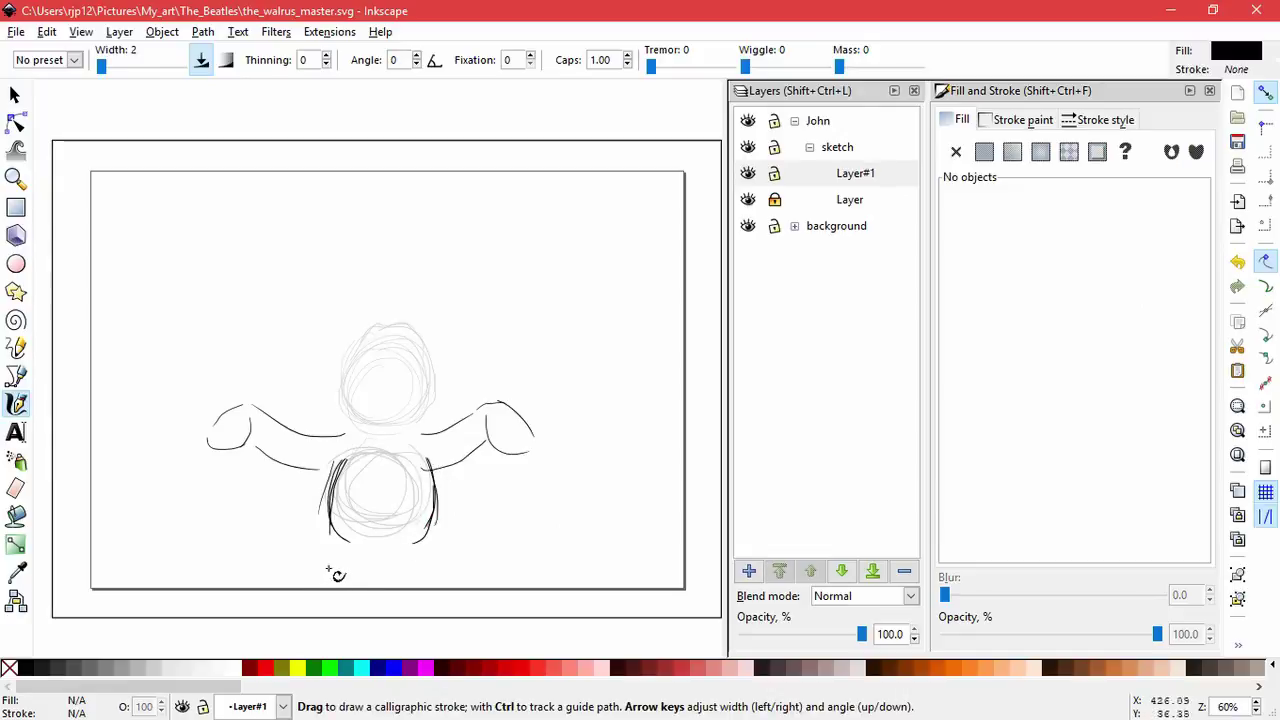
mouse_move(344, 513)
left_mouse_down()
mouse_move(320, 543)
mouse_move(347, 514)
mouse_move(382, 560)
left_mouse_up()
left_click_drag(312, 541, 432, 557)
- Sketch a foot under the folded leg, the crossing thigh lines and a second bent leg opposite
left_click_drag(309, 576, 310, 558)
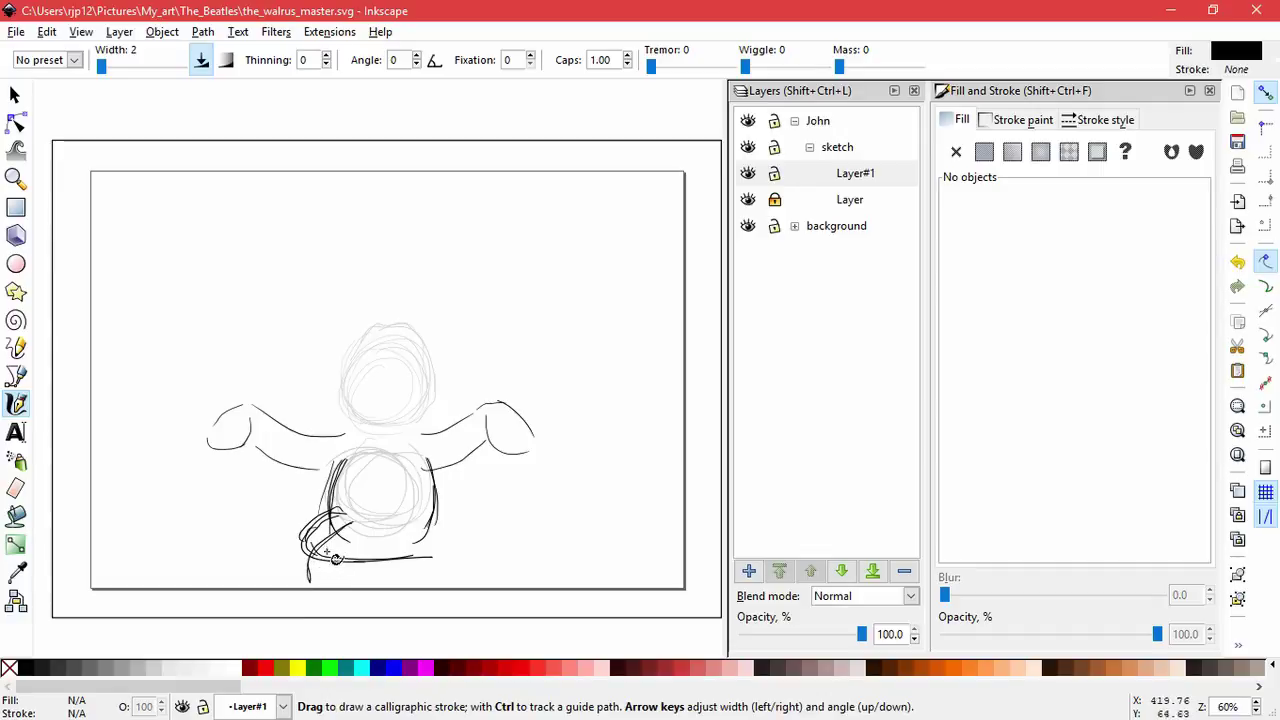
left_click_drag(362, 562, 368, 566)
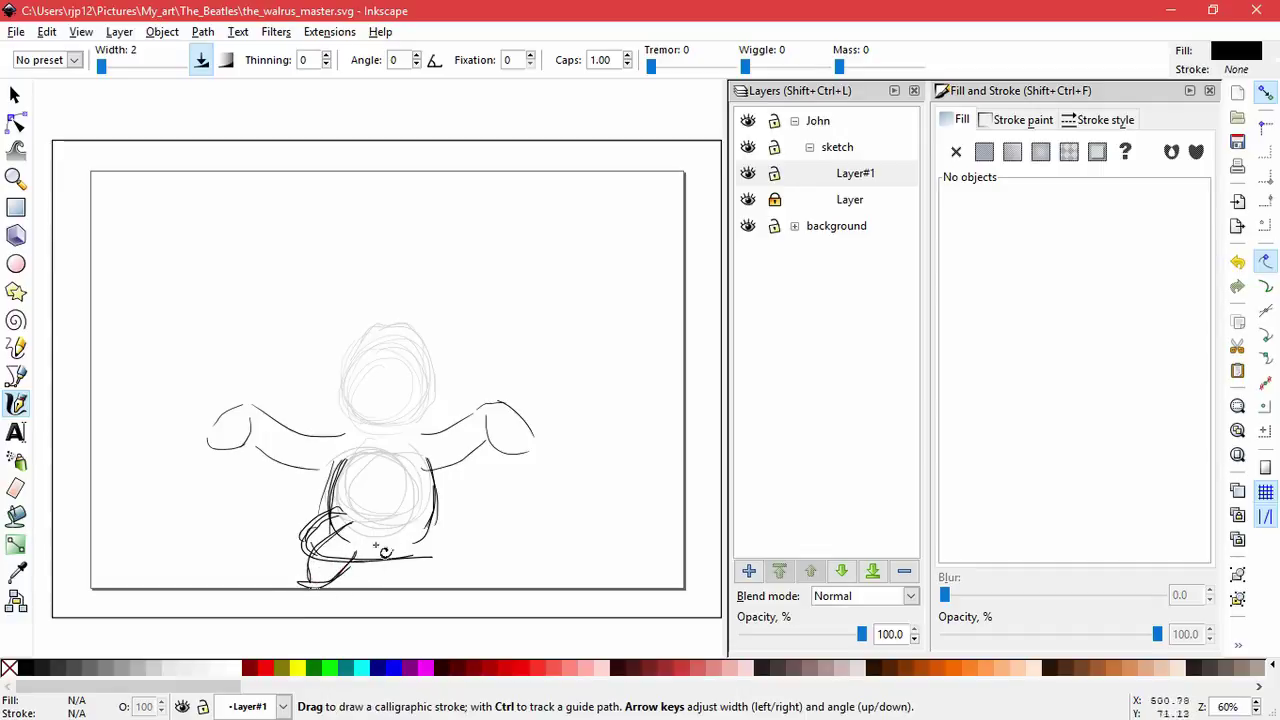
mouse_move(460, 540)
left_mouse_down()
mouse_move(433, 556)
mouse_move(468, 545)
mouse_move(458, 590)
left_mouse_up()
mouse_move(378, 549)
left_mouse_down()
mouse_move(436, 525)
mouse_move(366, 536)
mouse_move(399, 514)
mouse_move(361, 514)
mouse_move(322, 550)
left_mouse_up()
left_click_drag(390, 535, 318, 584)
left_click_drag(340, 512, 303, 556)
mouse_move(437, 520)
left_mouse_down()
mouse_move(475, 575)
mouse_move(466, 528)
mouse_move(431, 553)
mouse_move(473, 586)
left_mouse_up()
left_click_drag(474, 535, 457, 604)
- Undo the foot, crossing thigh and second leg strokes
key("ctrl+z")
key("ctrl+z")
key("ctrl+z")
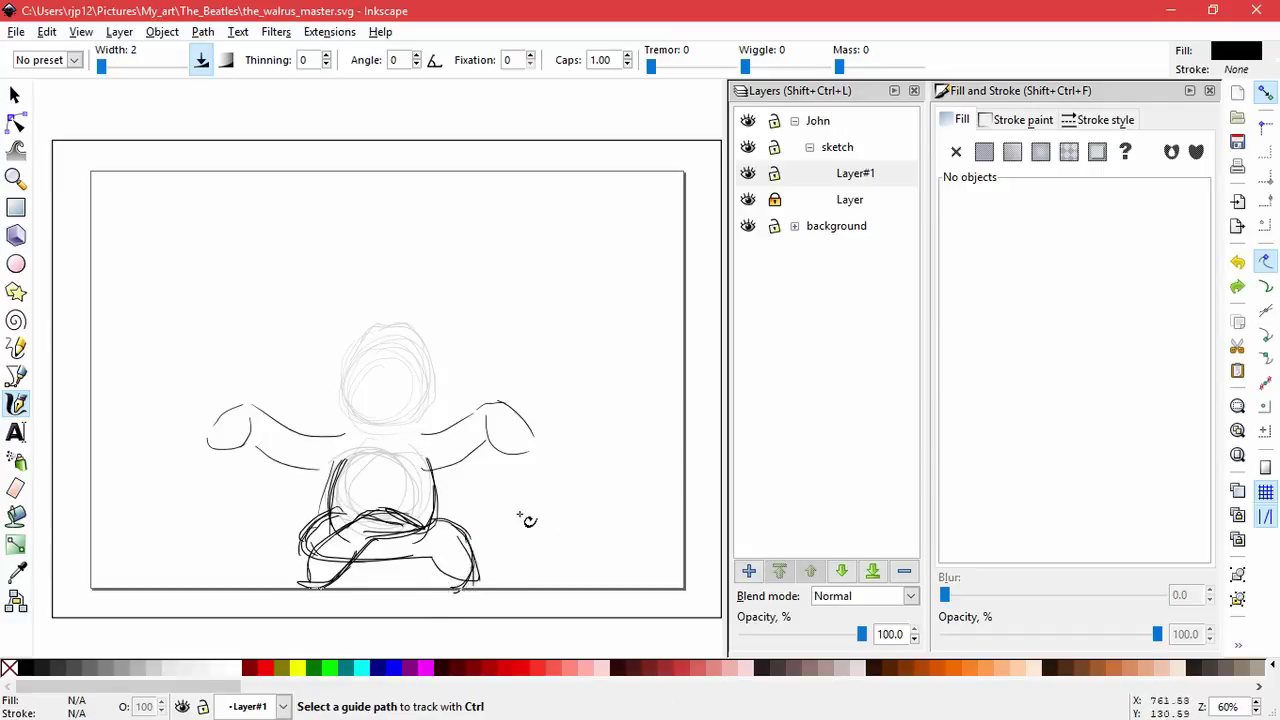
key("ctrl+z")
key("ctrl+z")
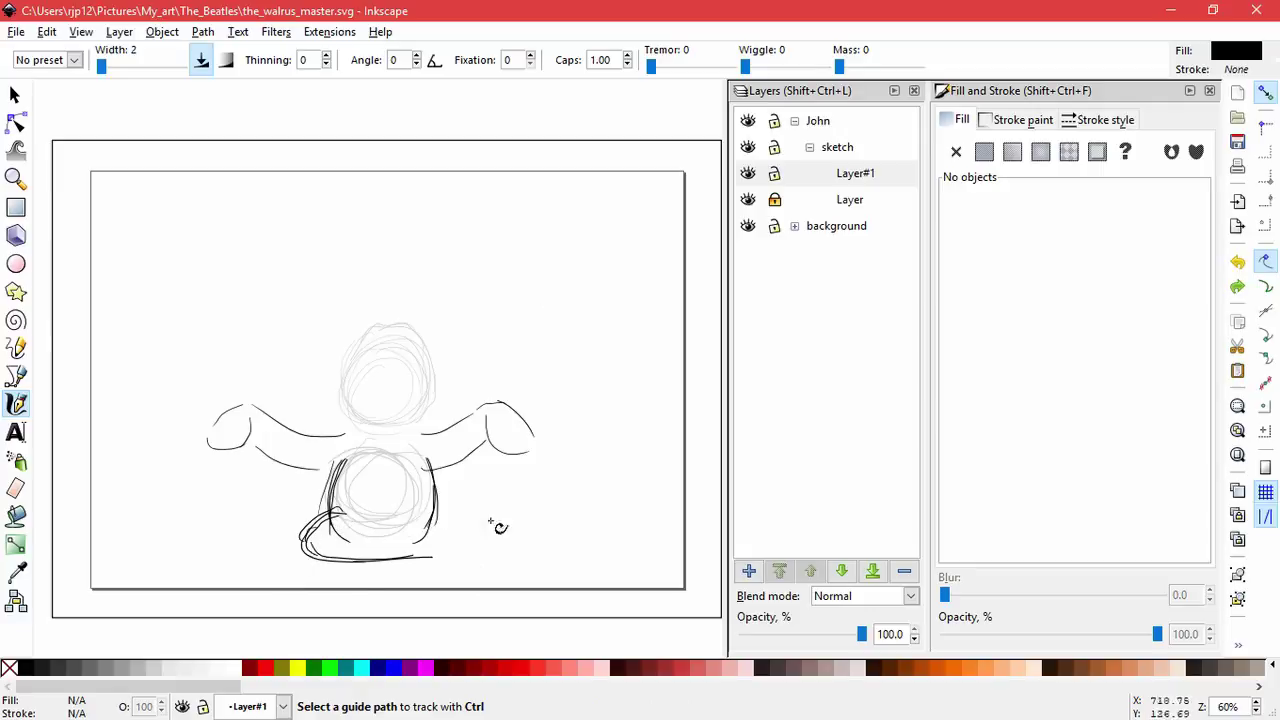
key("ctrl+z")
key("ctrl+z")
- Sketch the crossed lower legs below the torso, including the second thigh and its bent knee
mouse_move(306, 541)
left_mouse_down()
mouse_move(353, 571)
mouse_move(406, 560)
left_mouse_up()
left_click_drag(332, 553, 422, 571)
left_click_drag(340, 562, 426, 561)
left_click_drag(346, 523, 326, 557)
mouse_move(360, 503)
left_mouse_down()
mouse_move(411, 517)
mouse_move(463, 580)
mouse_move(427, 587)
left_mouse_up()
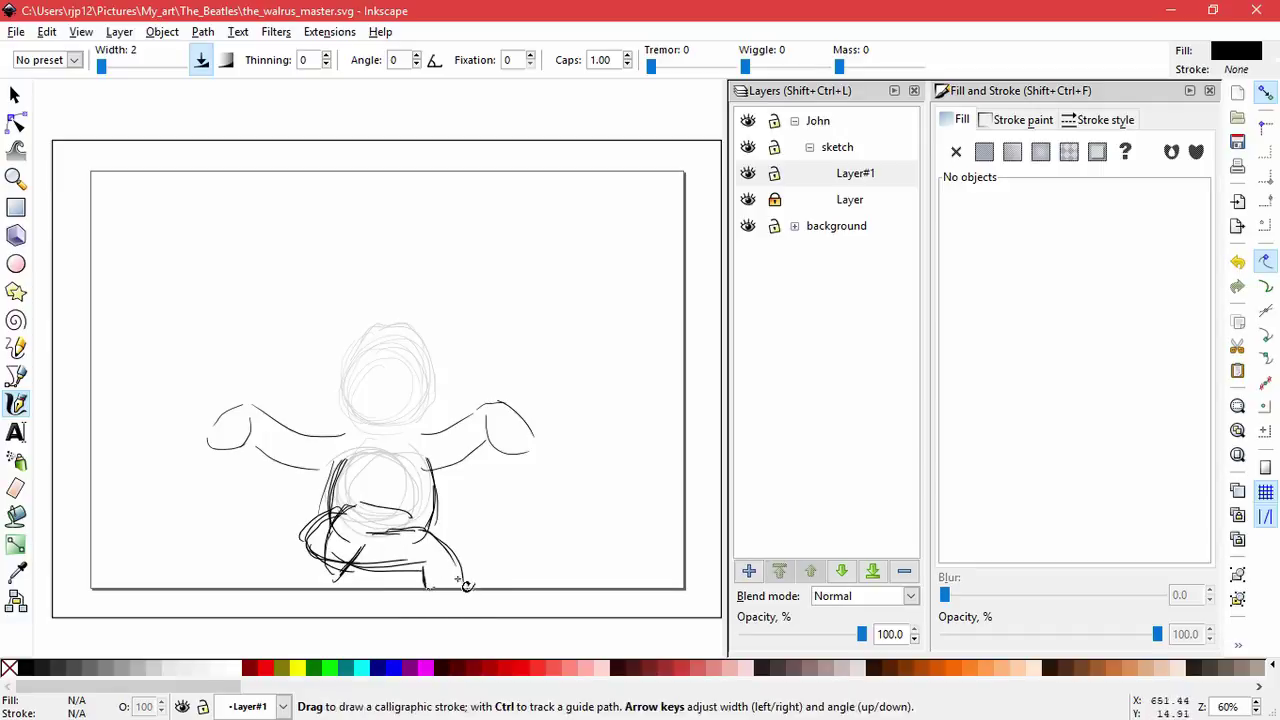
- Reinforce the crossed legs with overlapping strokes along the lap, knees, shin and feet
mouse_move(369, 534)
left_mouse_down()
mouse_move(342, 580)
mouse_move(328, 532)
left_mouse_up()
mouse_move(435, 498)
left_mouse_down()
mouse_move(450, 543)
mouse_move(370, 510)
left_mouse_up()
mouse_move(317, 546)
left_mouse_down()
mouse_move(358, 549)
mouse_move(368, 536)
left_mouse_up()
mouse_move(336, 513)
left_mouse_down()
mouse_move(303, 541)
mouse_move(330, 561)
left_mouse_up()
left_click_drag(424, 561, 328, 560)
mouse_move(426, 531)
left_mouse_down()
mouse_move(448, 555)
mouse_move(423, 578)
left_mouse_up()
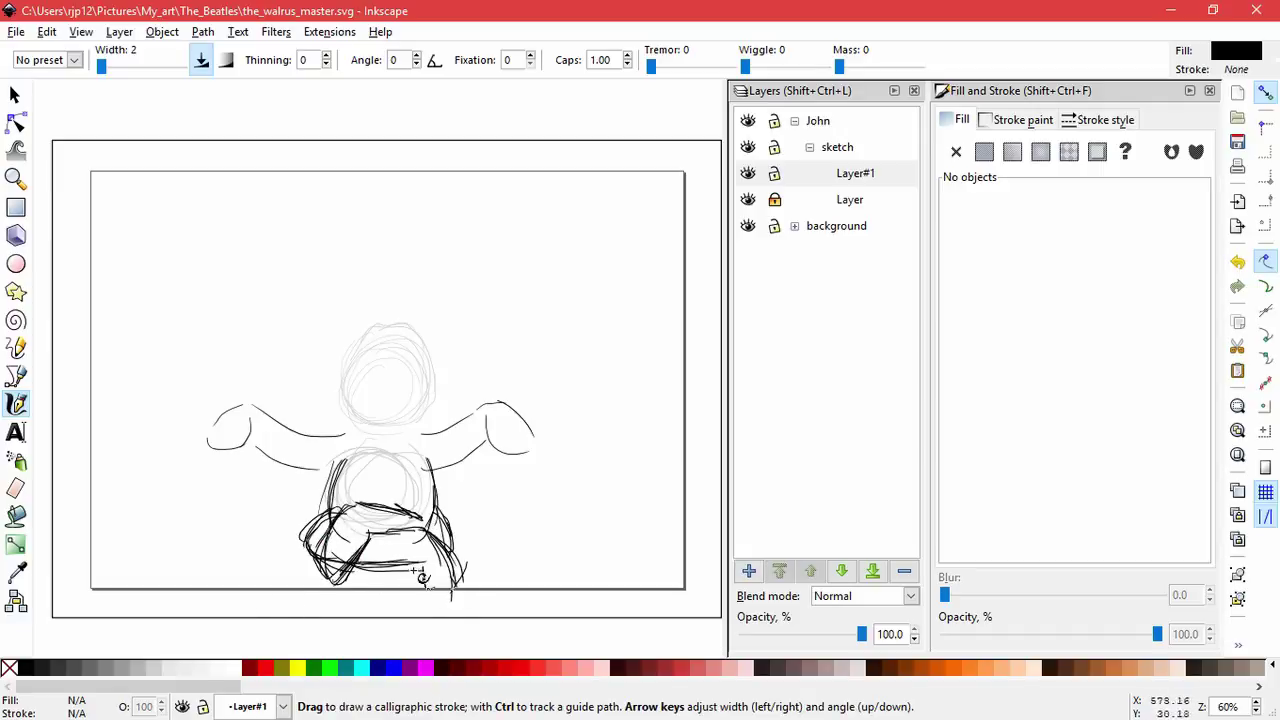
- Lock Layer#1 and add a new layer above it for the facial features
left_click(775, 174)
left_click(749, 571)
left_click(706, 423)
- Sketch two round eyeglass shapes side by side on the face with repeated circular strokes on Layer#2
scroll(418, 396, "up", 1)
left_click_drag(418, 398, 430, 466)
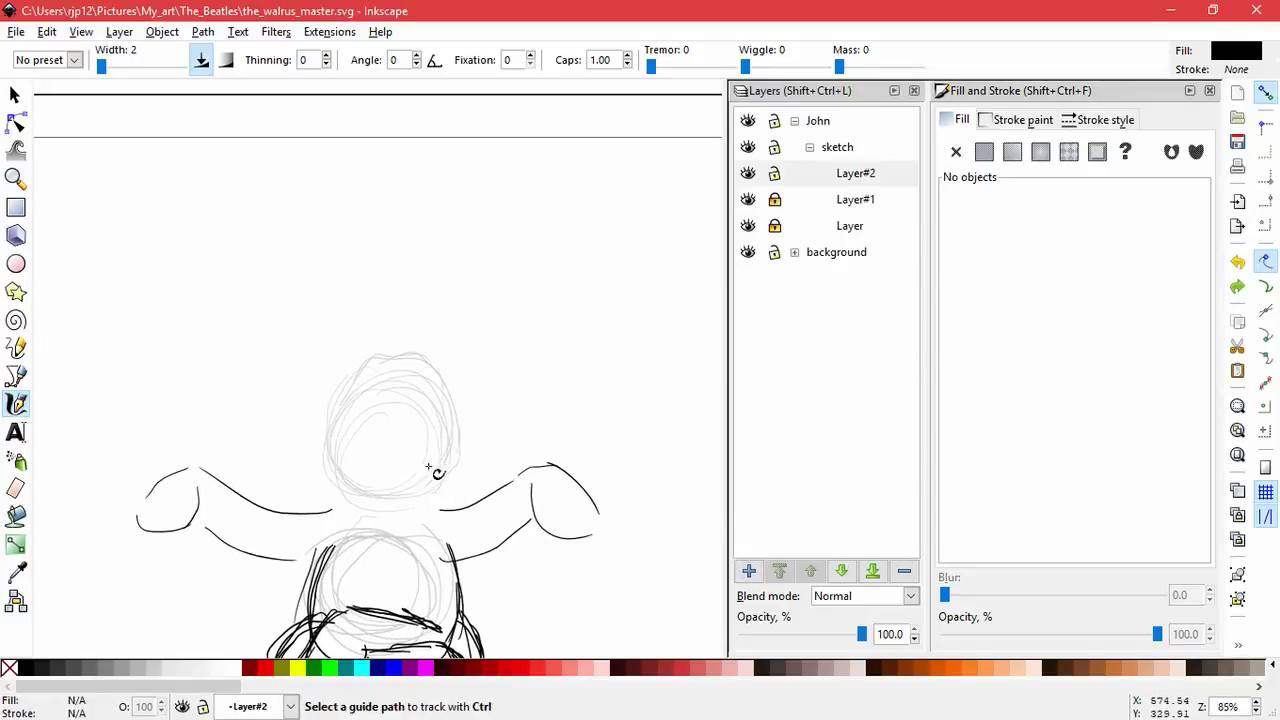
scroll(430, 470, "up", 1)
mouse_move(345, 375)
left_mouse_down()
mouse_move(314, 414)
mouse_move(335, 432)
mouse_move(362, 404)
mouse_move(352, 388)
left_mouse_up()
mouse_move(424, 374)
left_mouse_down()
mouse_move(428, 432)
mouse_move(403, 392)
mouse_move(452, 412)
left_mouse_up()
mouse_move(456, 388)
left_mouse_down()
mouse_move(398, 418)
mouse_move(416, 374)
left_mouse_up()
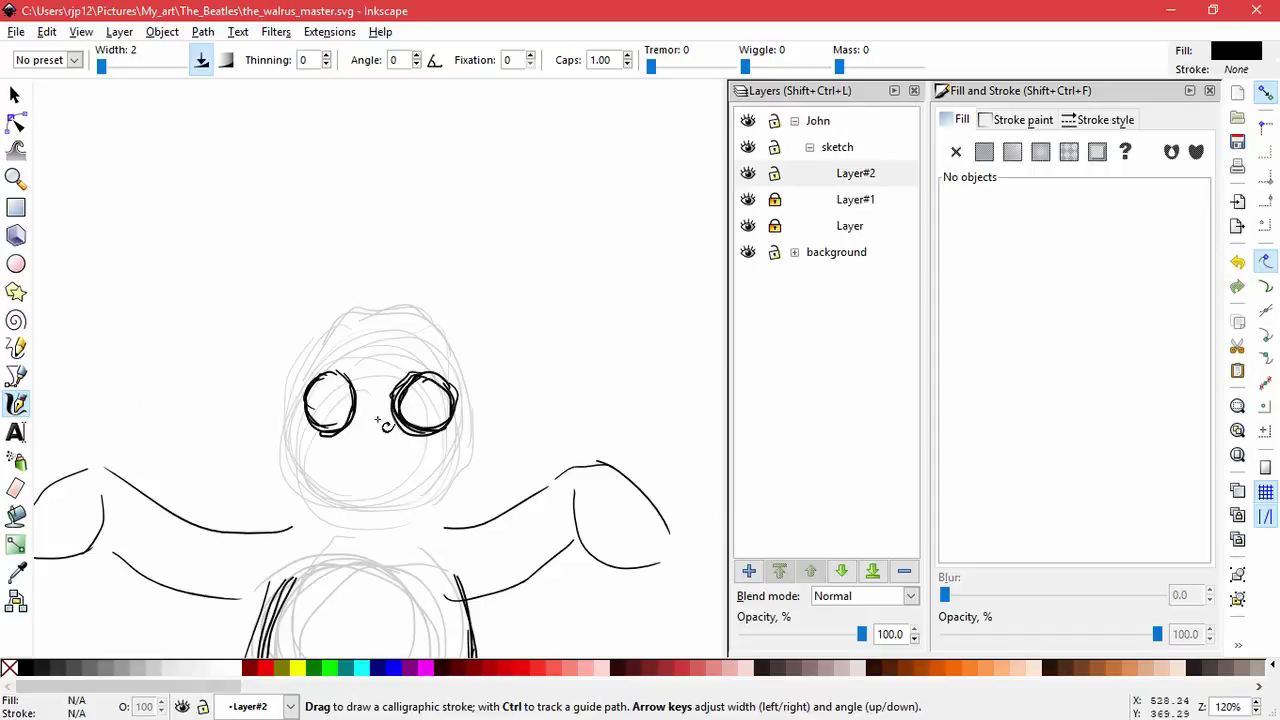
- Sketch an oval nose between the eyes and a moustache line curving outward to both sides below it
mouse_move(353, 430)
left_mouse_down()
mouse_move(392, 445)
mouse_move(295, 468)
mouse_move(318, 478)
left_mouse_up()
mouse_move(378, 455)
left_mouse_down()
mouse_move(428, 462)
mouse_move(407, 468)
mouse_move(448, 492)
left_mouse_up()
key("ctrl+z")
key("ctrl+z")
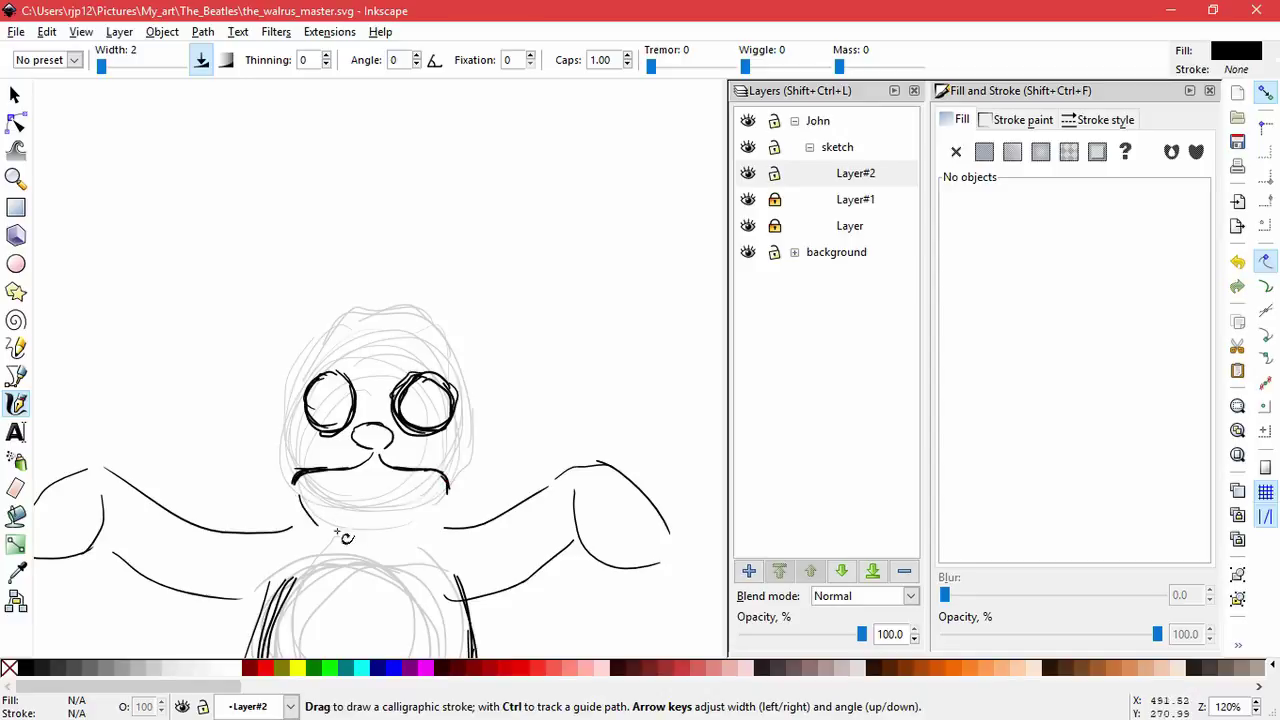
- Undo the first chin stroke and draw a rounded jaw curve joining both ends of the moustache line
key("ctrl+z")
left_click_drag(449, 490, 362, 537)
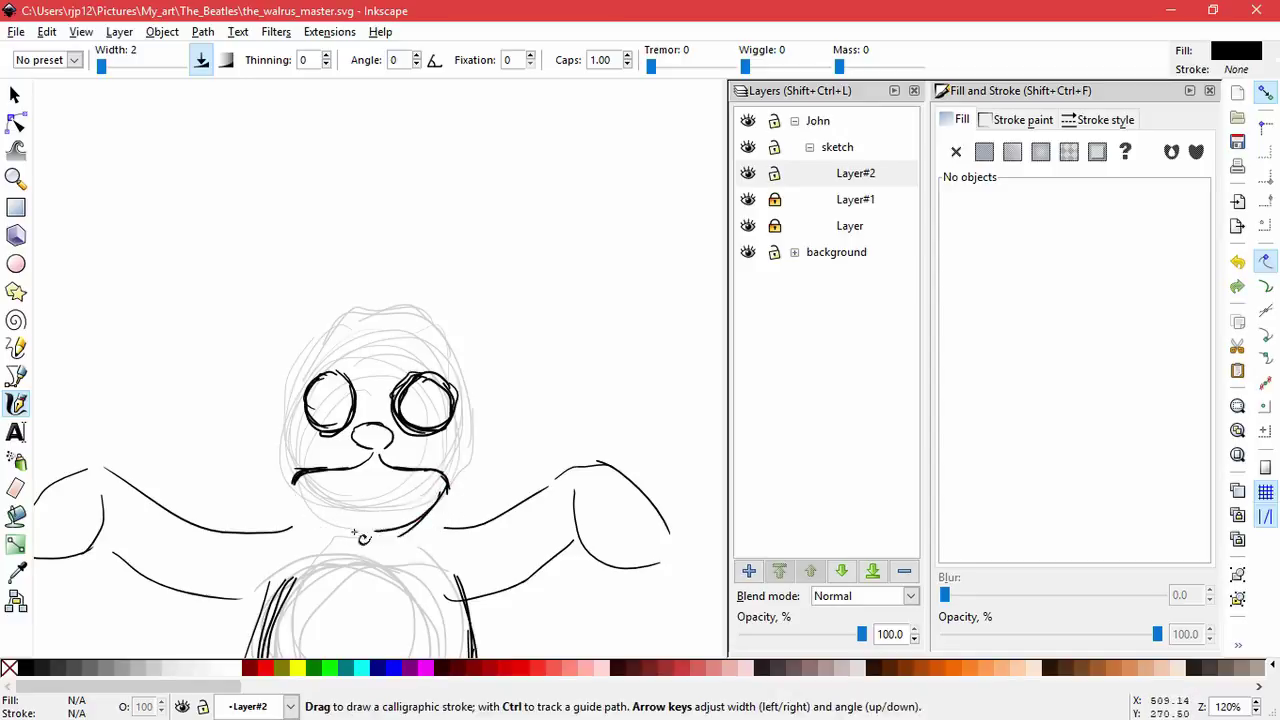
left_click_drag(308, 498, 352, 533)
left_click_drag(324, 526, 400, 532)
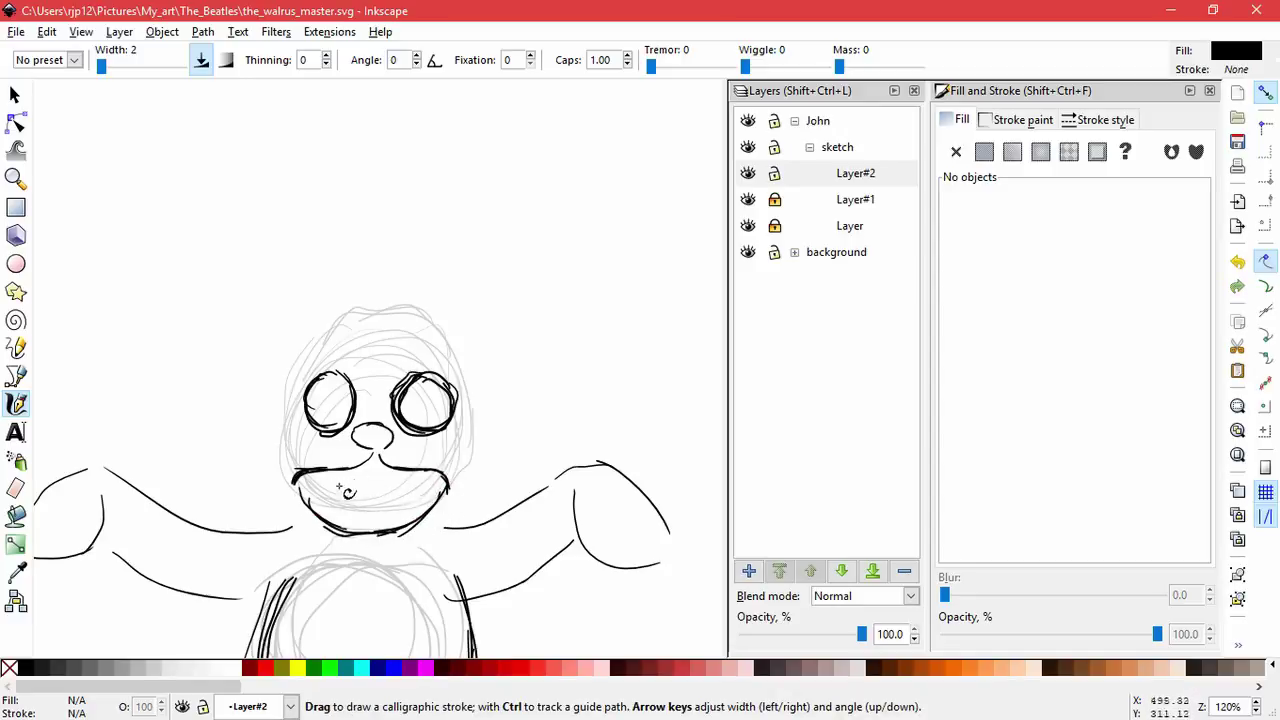
- Try out thin mouth lines inside the jaw area, undoing each attempt
left_click_drag(336, 482, 411, 485)
key("ctrl+z")
mouse_move(319, 486)
left_mouse_down()
mouse_move(375, 502)
mouse_move(422, 489)
mouse_move(408, 504)
left_mouse_up()
key("ctrl+z")
key("ctrl+z")
key("ctrl+z")
key("ctrl+z")
- Try to sketch a wide, flat-topped open mouth inside the jaw, then undo its strokes
left_click_drag(320, 492, 413, 484)
left_click_drag(336, 480, 319, 491)
left_click_drag(419, 484, 407, 503)
left_click_drag(324, 489, 402, 499)
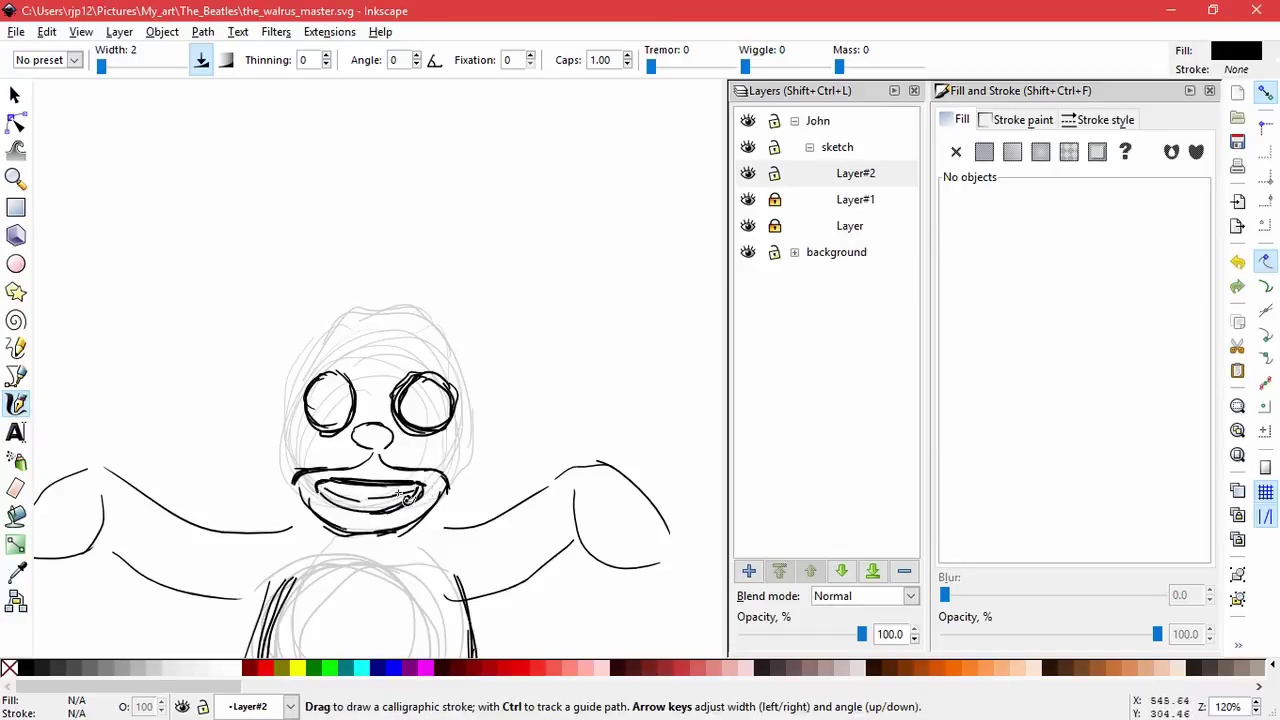
key("ctrl+z")
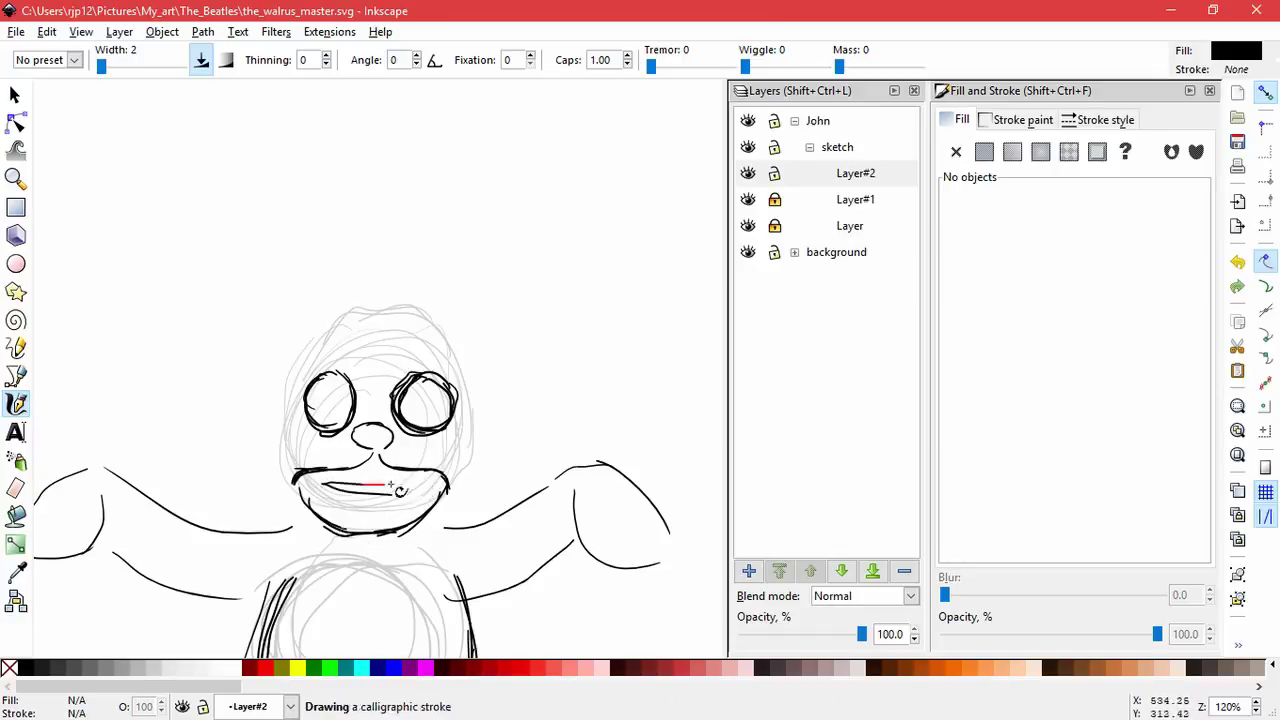
left_click_drag(354, 485, 420, 475)
key("ctrl+z")
key("ctrl+z")
- Sketch a smiling open mouth with curved upper and lower lips inside the jaw, redoing the unsatisfactory strokes
mouse_move(330, 478)
left_mouse_down()
mouse_move(398, 488)
mouse_move(328, 483)
mouse_move(371, 516)
left_mouse_up()
left_click_drag(343, 505, 399, 503)
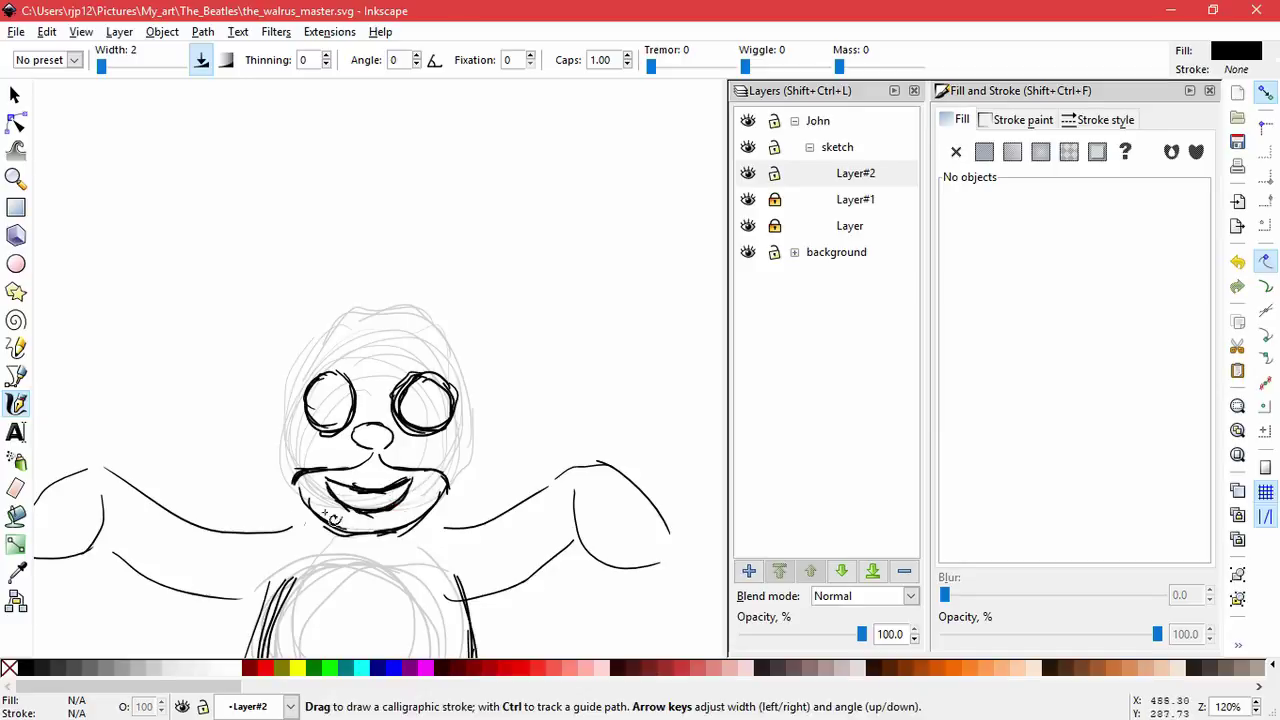
key("ctrl+z")
key("ctrl+z")
mouse_move(331, 474)
left_mouse_down()
mouse_move(366, 492)
mouse_move(403, 483)
mouse_move(362, 508)
mouse_move(398, 500)
left_mouse_up()
- Select the mouth strokes and stretch the smile to about 91 by 30 px
key("s")
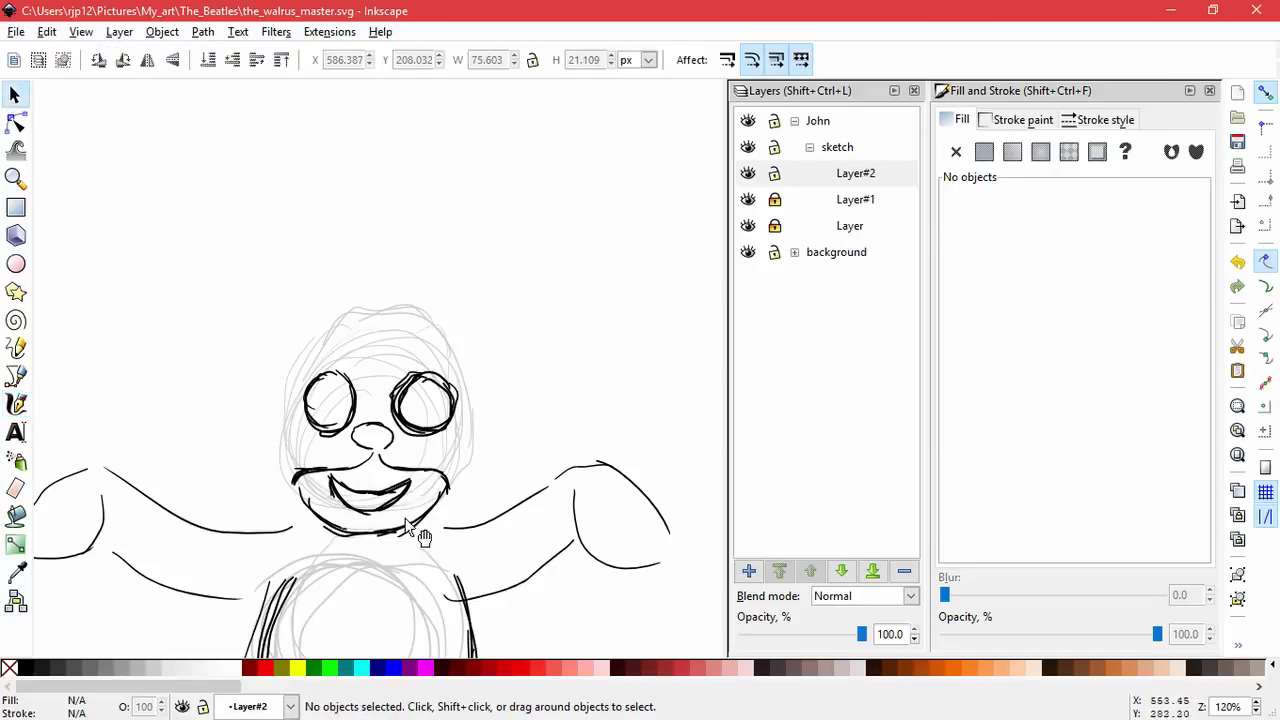
mouse_move(395, 510)
left_mouse_down()
mouse_move(345, 495)
mouse_move(423, 551)
mouse_move(400, 488)
mouse_move(377, 522)
left_mouse_up()
left_click(400, 490)
mouse_move(429, 469)
left_mouse_down()
mouse_move(421, 495)
mouse_move(377, 522)
mouse_move(396, 515)
mouse_move(384, 509)
left_mouse_up()
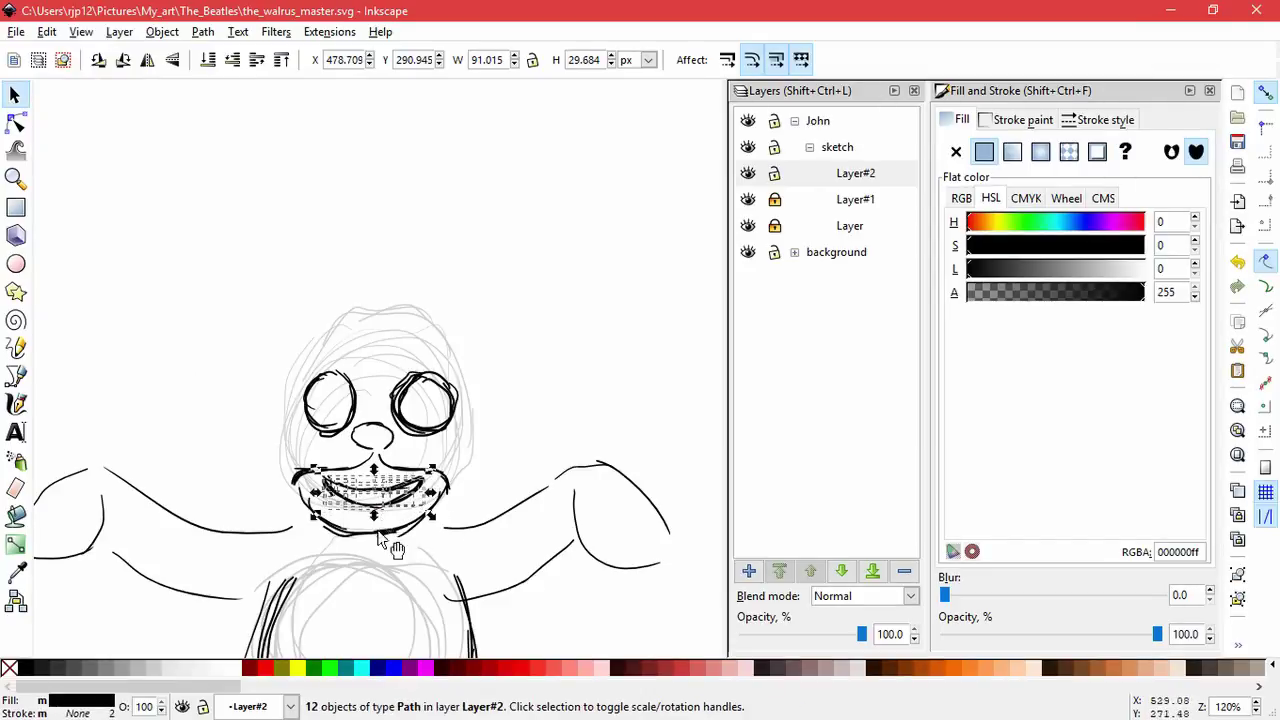
- Delete all the smile strokes inside the jaw, leaving only the jaw and upper lip lines
left_click(516, 433)
left_click(417, 494)
key("Delete")
left_click_drag(344, 500, 380, 521)
key("Delete")
left_click(338, 495)
key("Delete")
left_click(373, 490)
key("Delete")
left_click(413, 492)
key("Delete")
left_click(392, 502)
key("Delete")
left_click(373, 495)
key("Delete")
left_click(363, 494)
key("c")
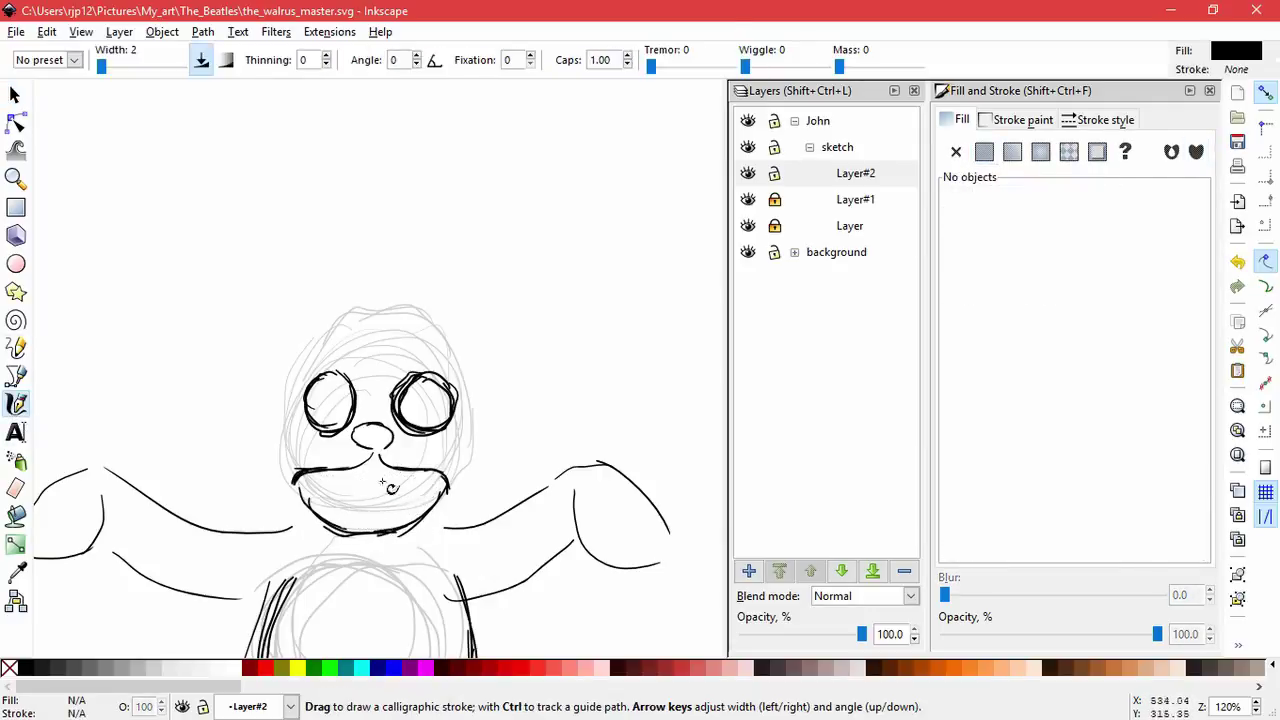
- Try out a narrow curved smile inside the jaw with an extra upper lip line, undoing unsatisfactory strokes
mouse_move(425, 475)
left_mouse_down()
mouse_move(358, 495)
mouse_move(422, 490)
left_mouse_up()
mouse_move(298, 473)
left_mouse_down()
mouse_move(332, 466)
mouse_move(314, 466)
mouse_move(350, 480)
left_mouse_up()
key("ctrl+z")
key("ctrl+z")
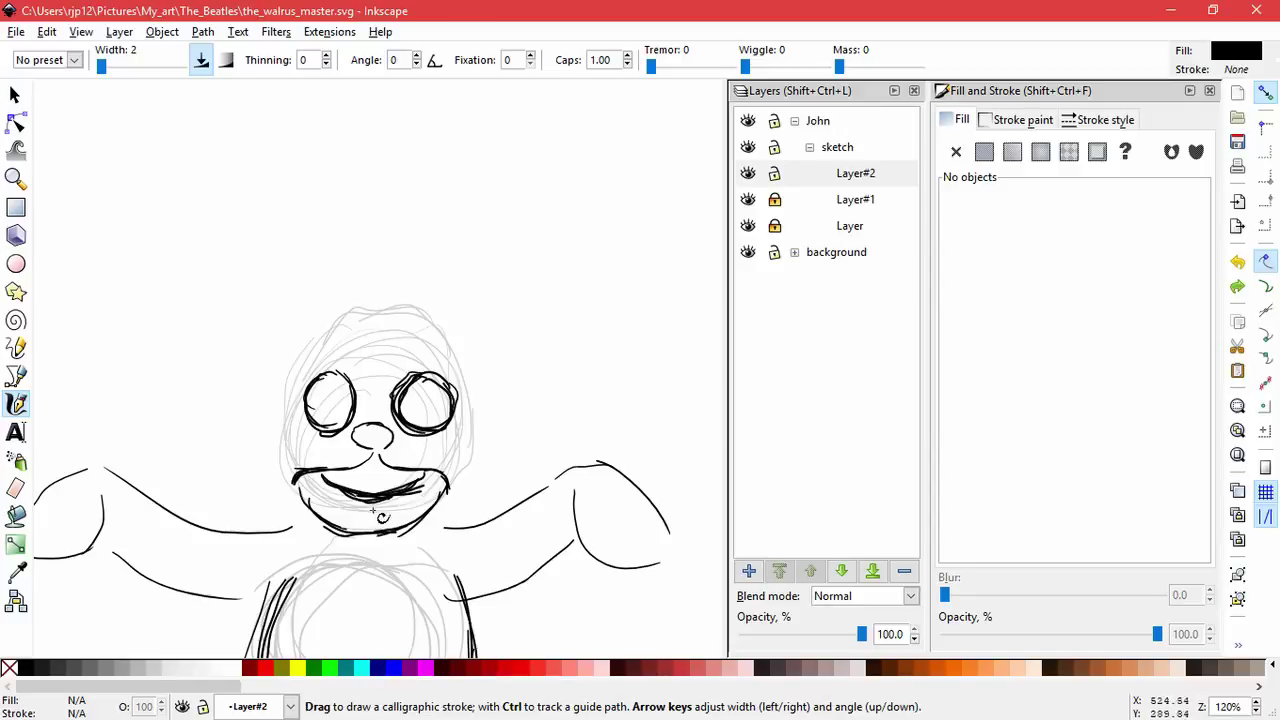
left_click_drag(358, 470, 417, 475)
key("ctrl+z")
key("ctrl+z")
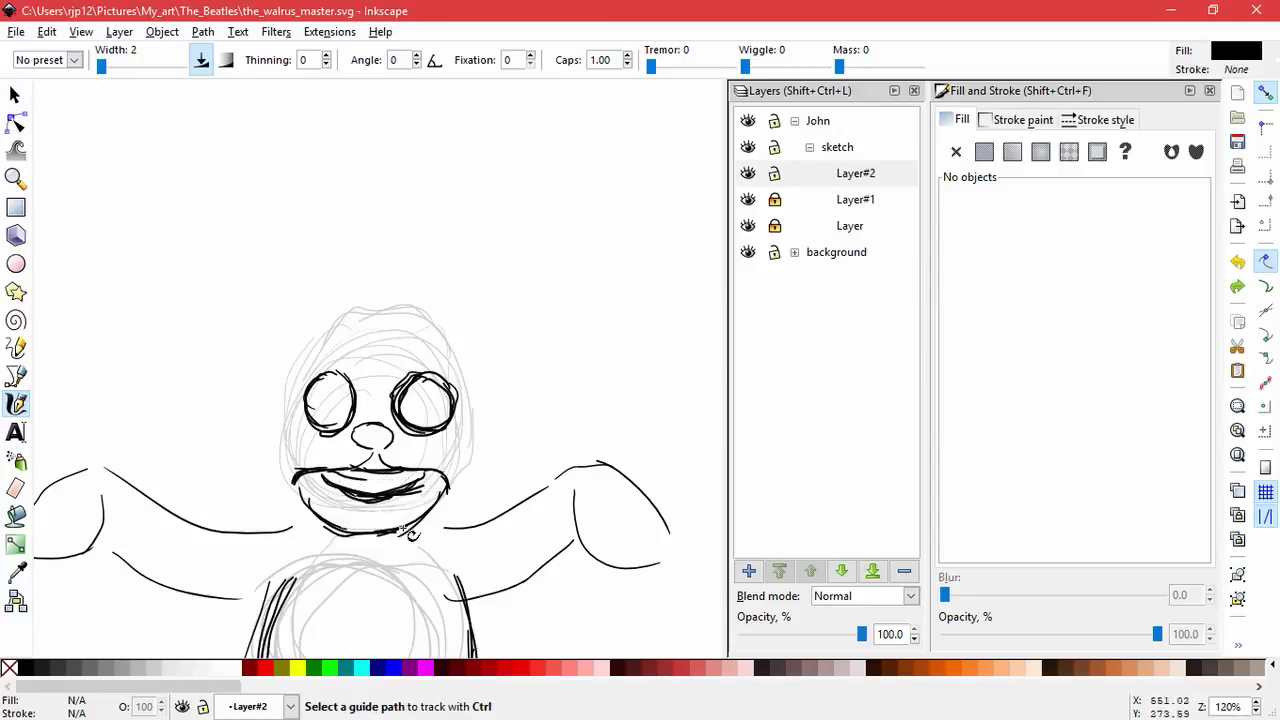
- Delete the new smile strokes and the surplus line along the right side of the jaw
left_click(15, 95)
left_click(371, 533)
key("Delete")
mouse_move(370, 530)
left_mouse_down()
mouse_move(367, 512)
mouse_move(474, 457)
left_mouse_up()
key("Delete")
key("Delete")
key("Delete")
mouse_move(385, 494)
left_mouse_down()
mouse_move(464, 470)
mouse_move(525, 408)
mouse_move(394, 543)
mouse_move(364, 525)
mouse_move(556, 375)
left_mouse_up()
key("Delete")
key("Delete")
key("Delete")
key("Delete")
key("Delete")
- Try thin smile lines under the upper lip, then undo repeatedly back to the empty mouth area with the original jaw
key("c")
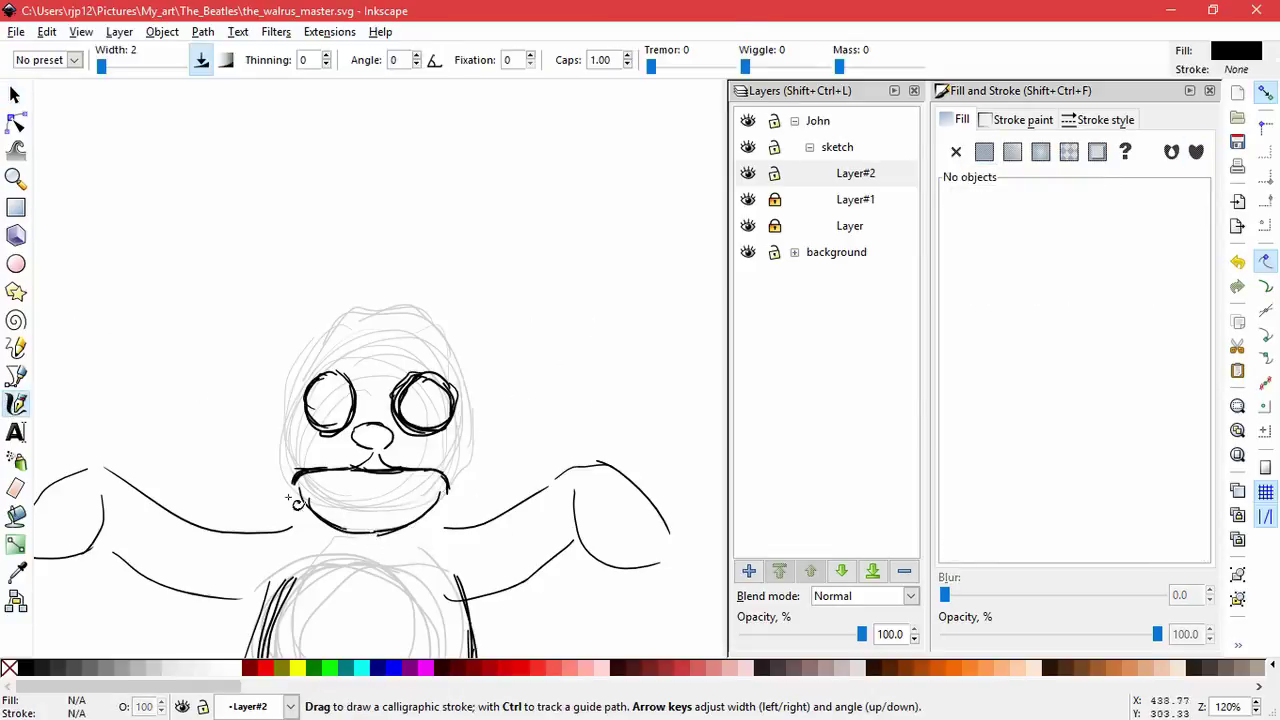
mouse_move(378, 487)
left_mouse_down()
mouse_move(429, 471)
mouse_move(318, 475)
mouse_move(430, 478)
left_mouse_up()
key("ctrl+z")
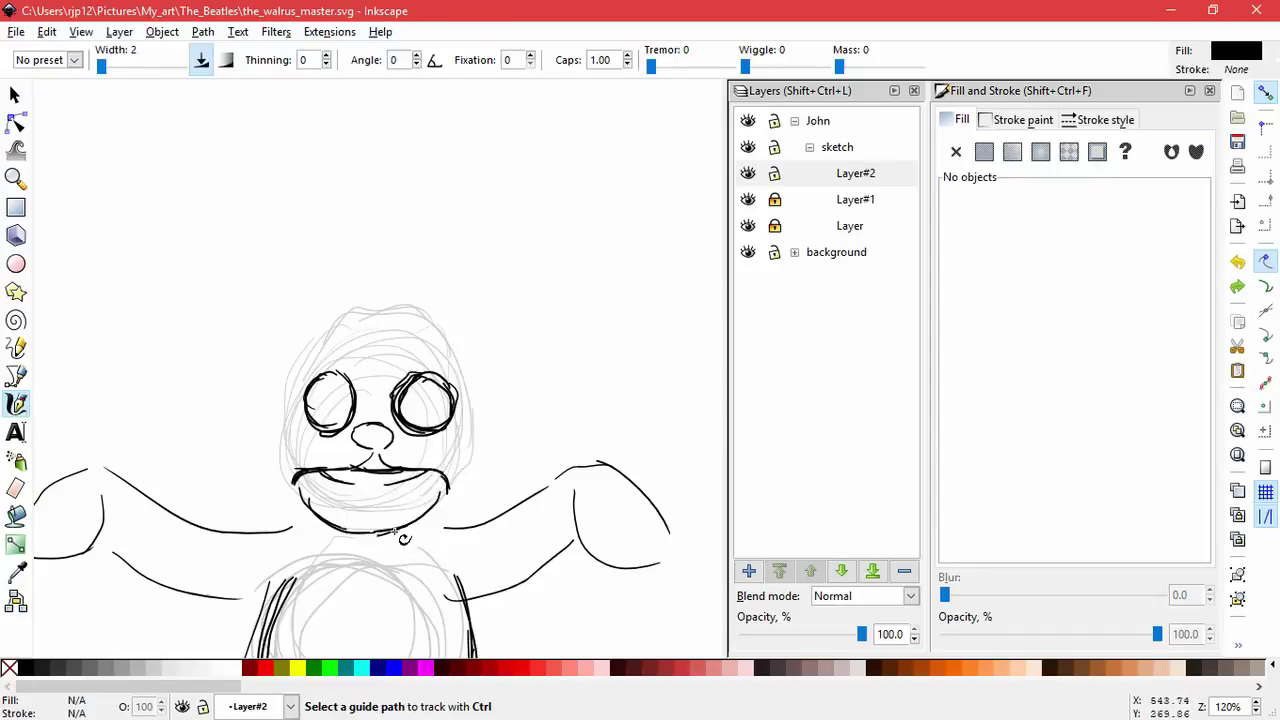
key("ctrl+z")
key("ctrl+z")
key("ctrl+z")
key("ctrl+z")
key("ctrl+z")
key("ctrl+z")
key("ctrl+z")
key("ctrl+z")
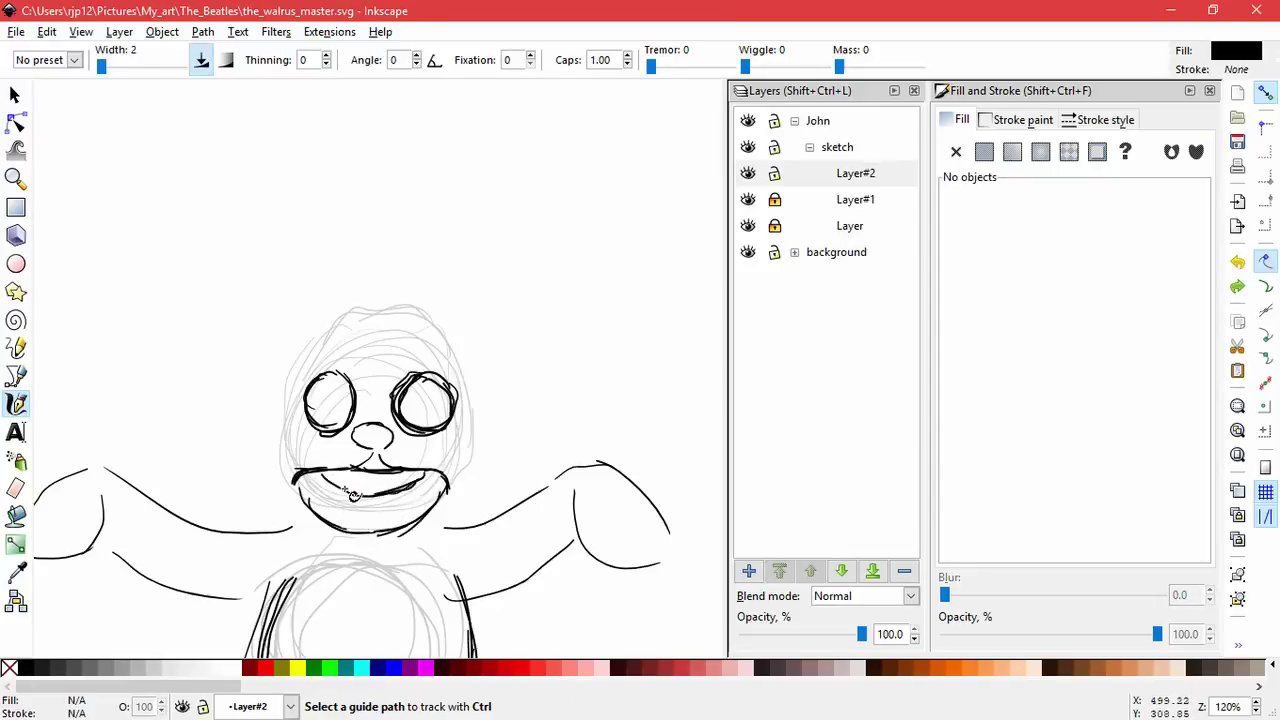
key("ctrl+z")
key("ctrl+z")
key("ctrl+z")
key("ctrl+z")
key("ctrl+z")
key("ctrl+z")
key("ctrl+z")
key("ctrl+z")
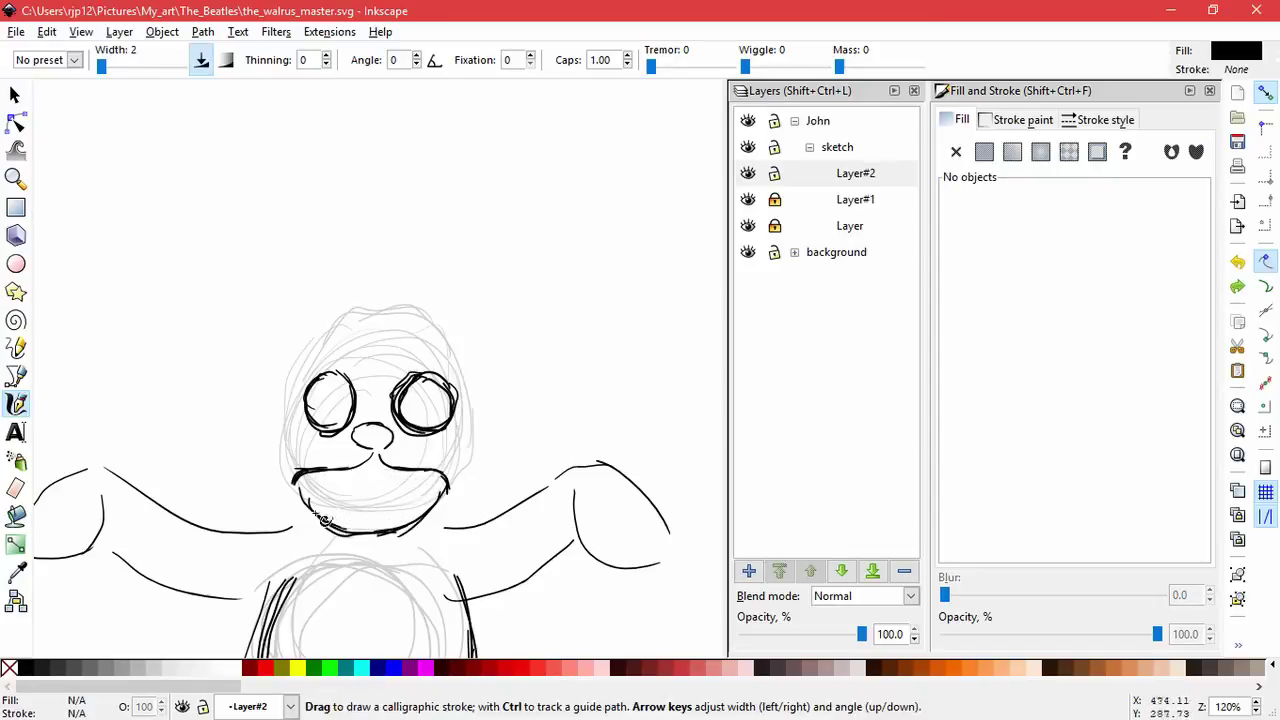
- Try several curved smile shapes inside the jaw and remove each attempt
mouse_move(334, 477)
left_mouse_down()
mouse_move(355, 492)
mouse_move(420, 482)
mouse_move(331, 480)
left_mouse_up()
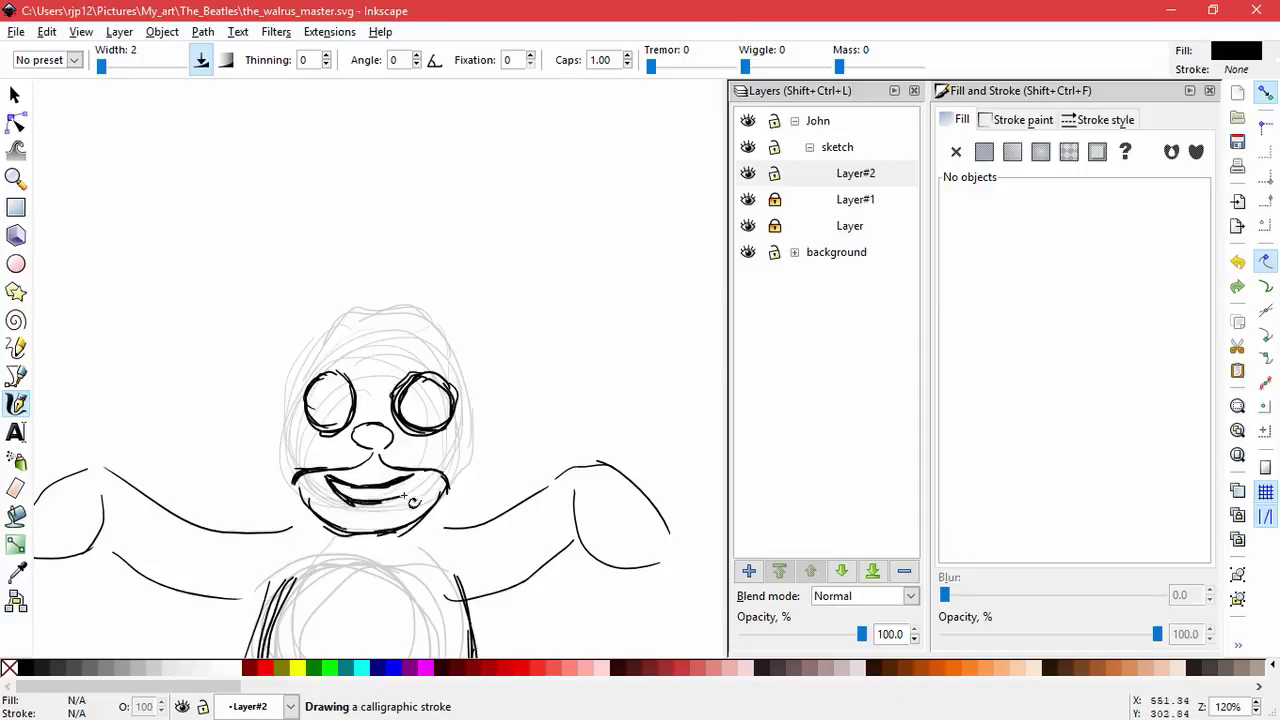
key("ctrl+z")
left_click_drag(330, 485, 420, 486)
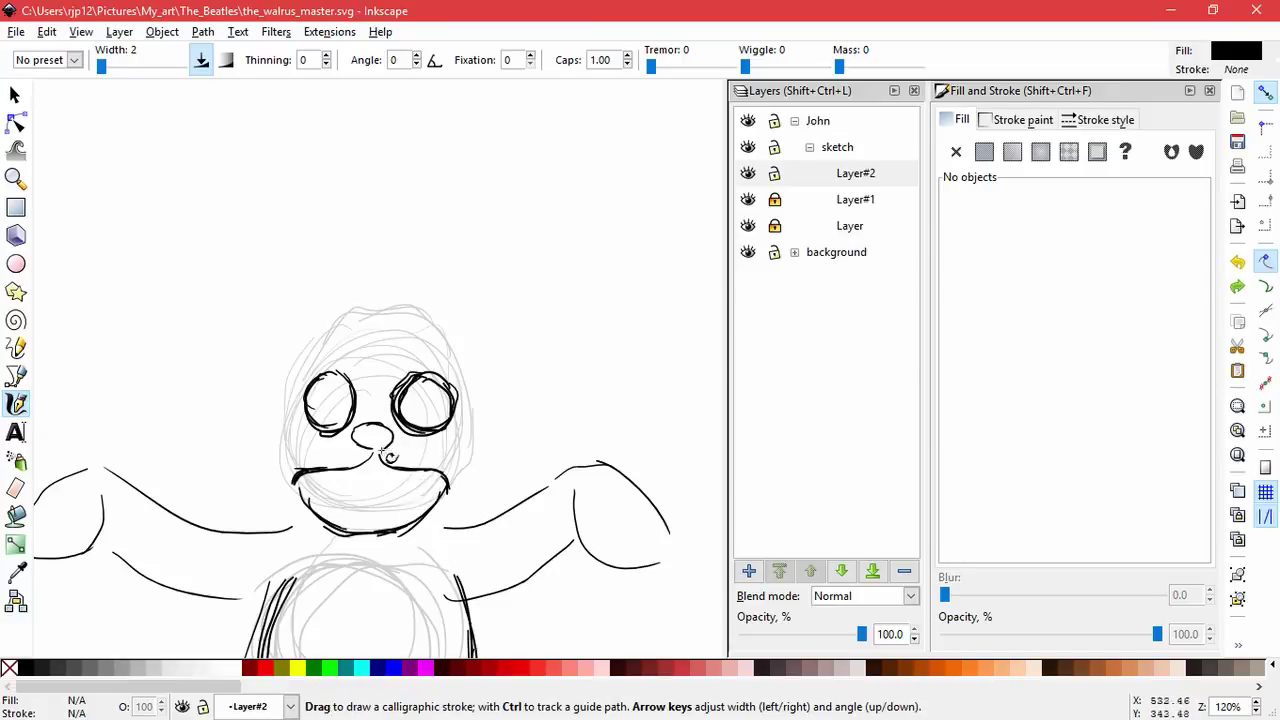
mouse_move(317, 476)
left_mouse_down()
mouse_move(348, 497)
mouse_move(409, 491)
left_mouse_up()
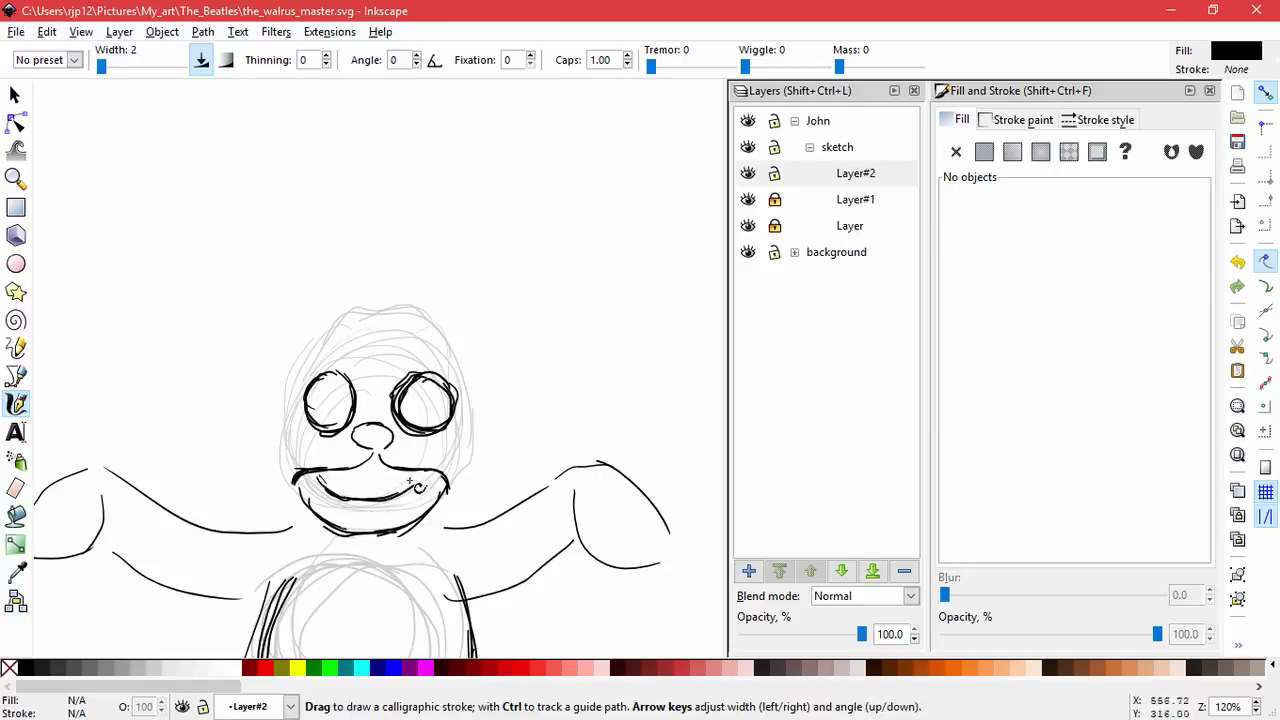
left_click_drag(322, 476, 311, 494)
left_click_drag(413, 474, 418, 498)
mouse_move(322, 486)
left_mouse_down()
mouse_move(375, 505)
mouse_move(432, 490)
left_mouse_up()
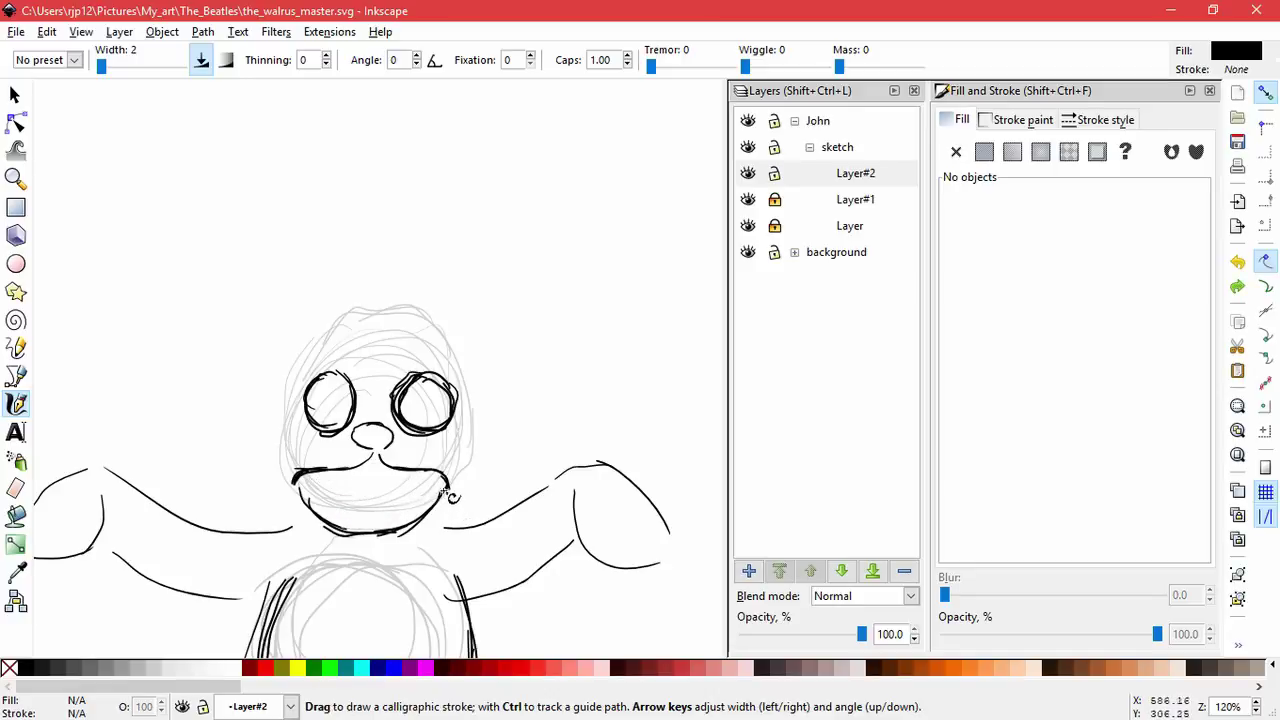
- Sketch an open mouth inside the jaw with a nearly flat upper lip, curved lower lip, teeth line and tongue
left_click_drag(332, 483, 414, 488)
key("ctrl+z")
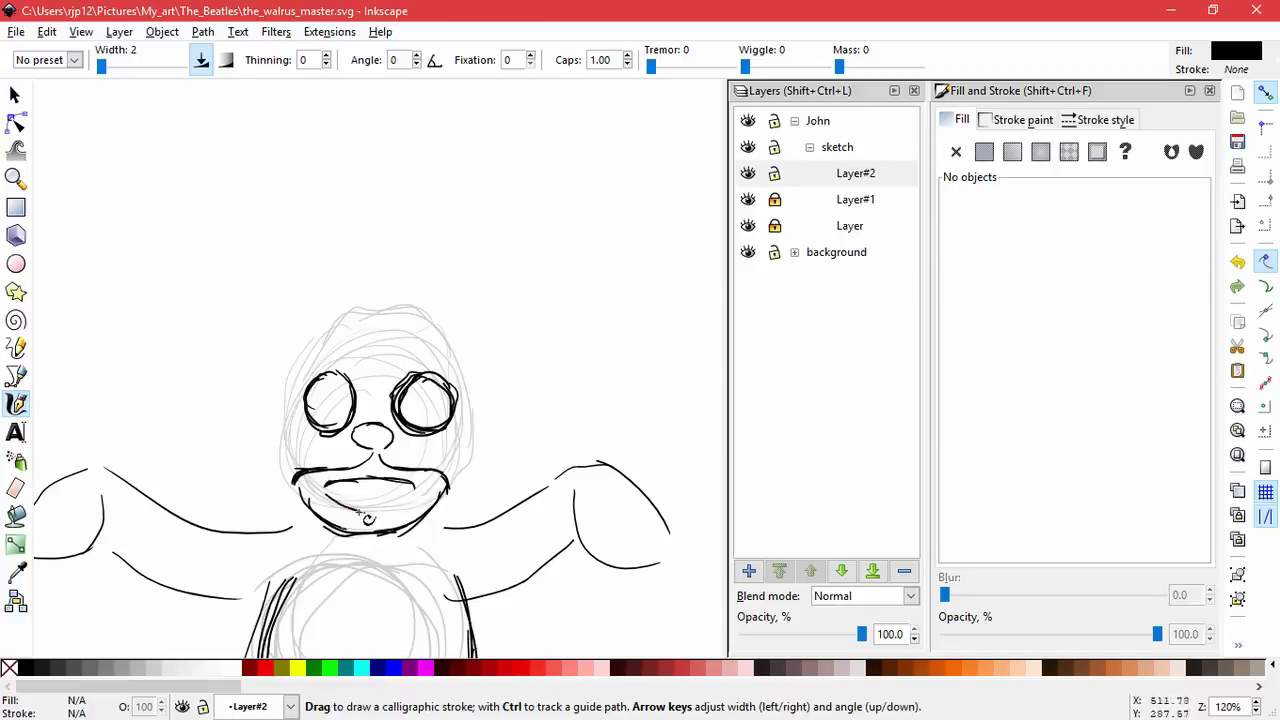
left_click_drag(324, 479, 418, 484)
left_click_drag(336, 487, 407, 492)
key("ctrl+z")
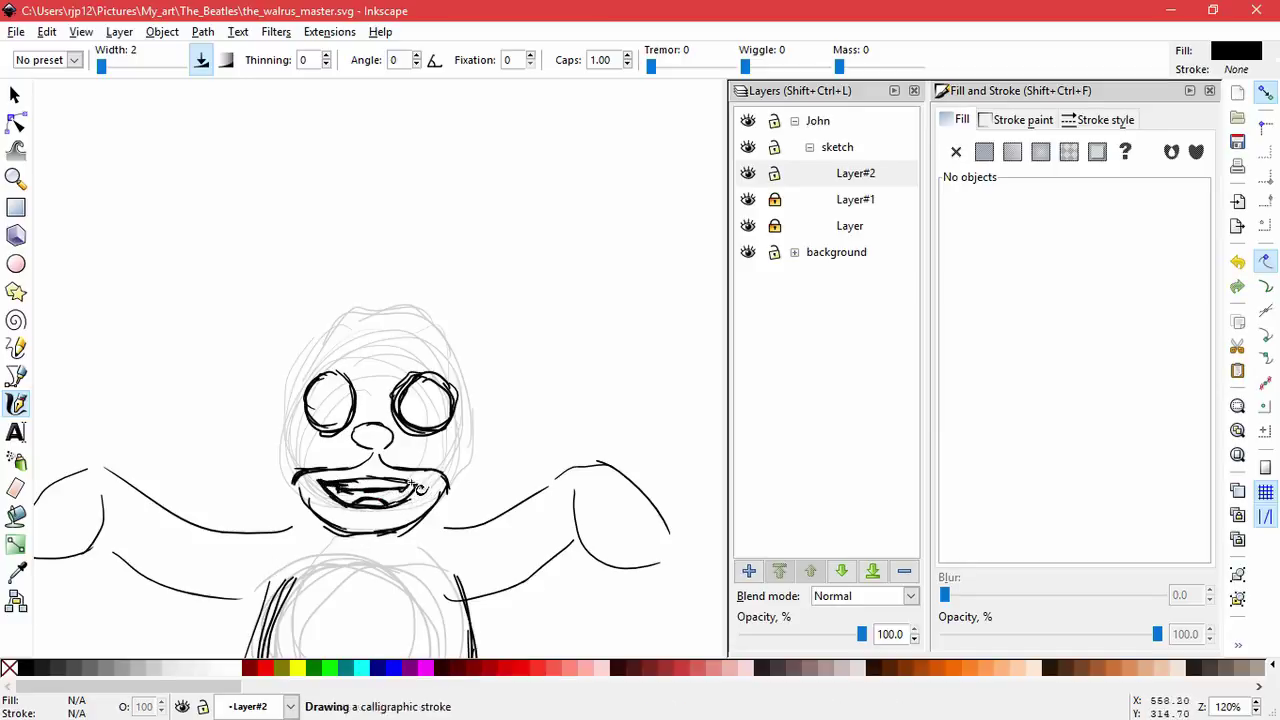
left_click_drag(405, 480, 421, 483)
left_click_drag(342, 490, 407, 490)
- Move all the mouth strokes onto a new layer above Layer#2, keeping their position, and group them
left_click(12, 95)
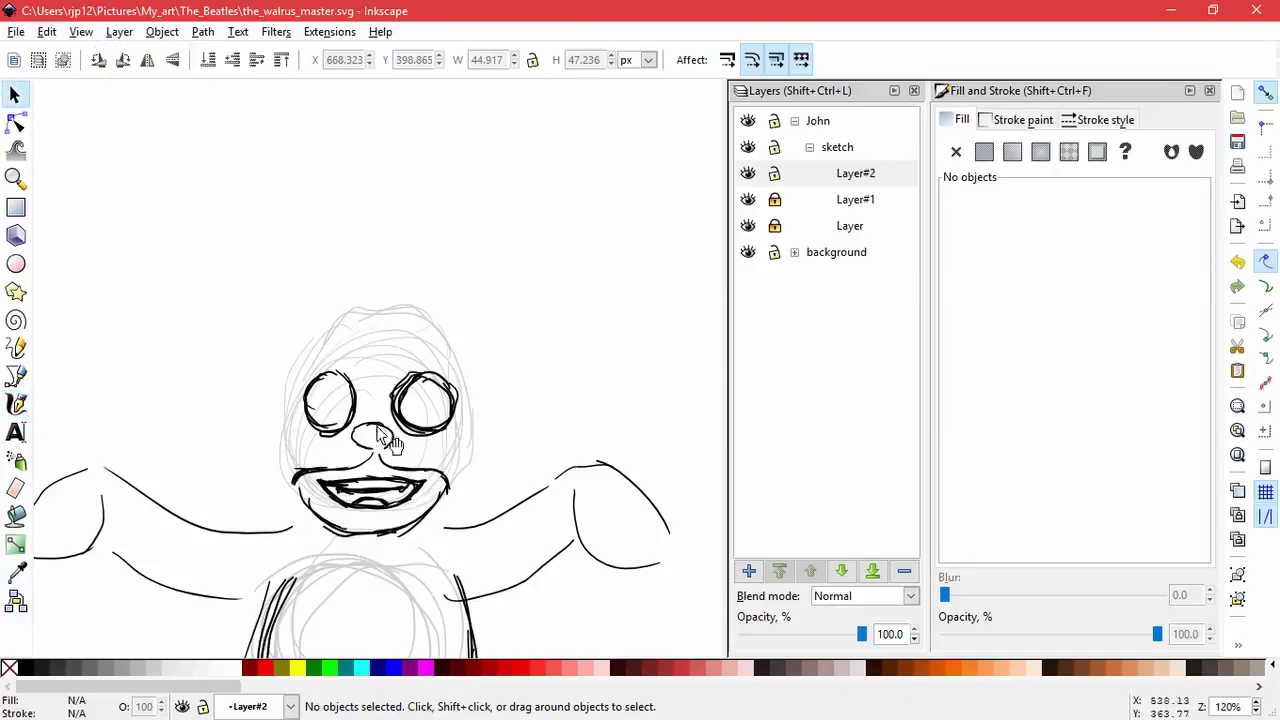
left_click_drag(428, 514, 420, 490)
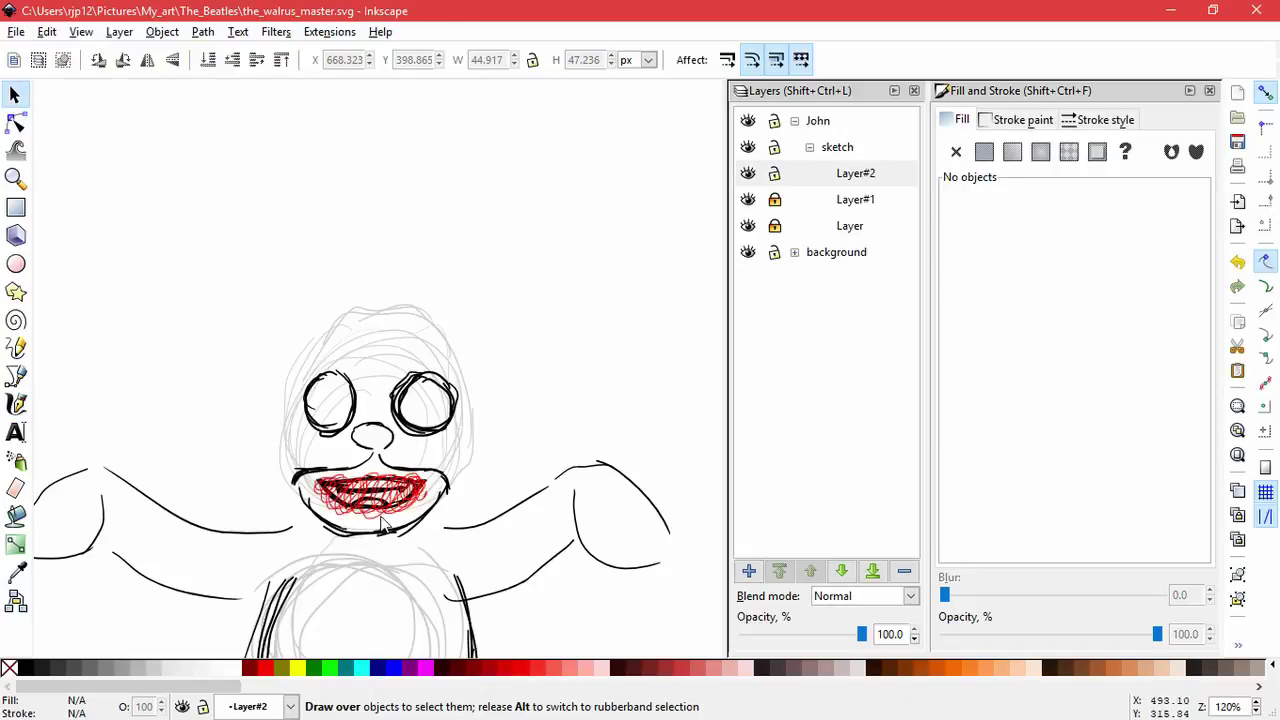
left_click_drag(381, 518, 390, 507)
key("ctrl+x")
left_click(749, 571)
left_click(712, 445)
left_click(47, 32)
left_click(80, 198)
key("ctrl+g")
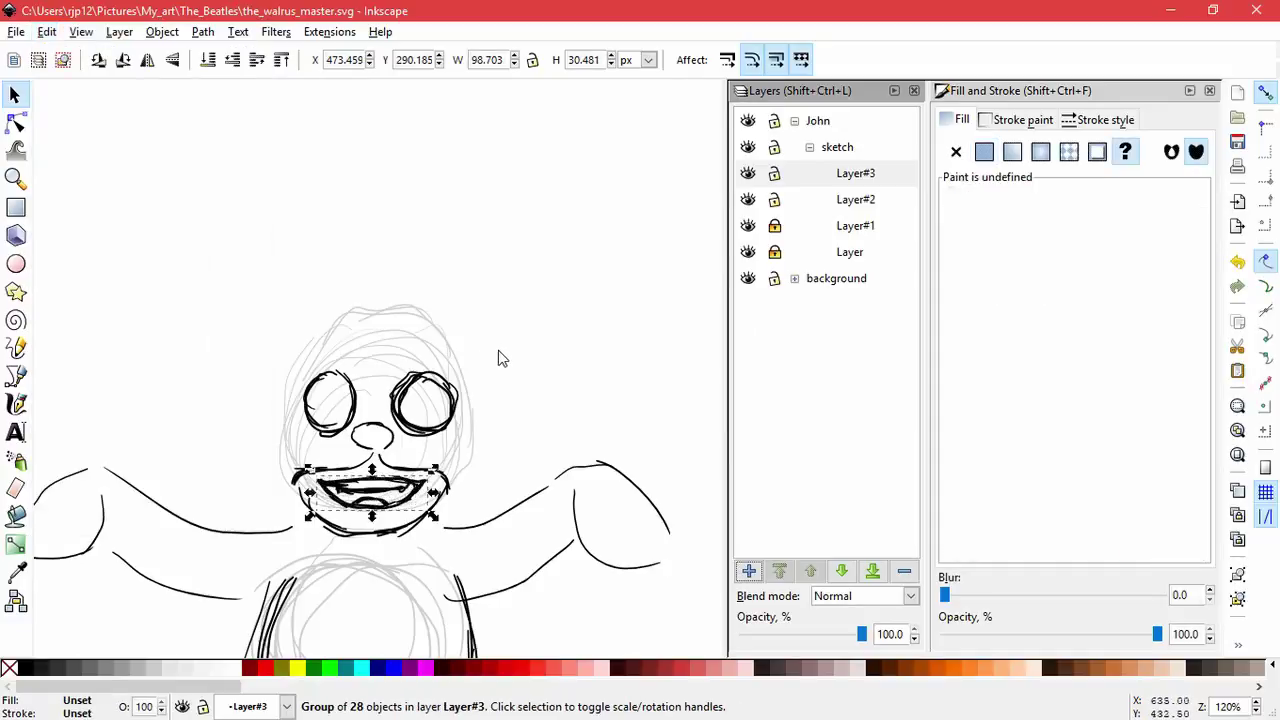
- Shift the mouth group slightly upward inside the jaw, then lock Layer#3 and make Layer#2 current
left_click(414, 493)
left_click_drag(434, 493, 421, 487)
left_click(425, 497)
left_click(556, 395)
left_click(830, 205)
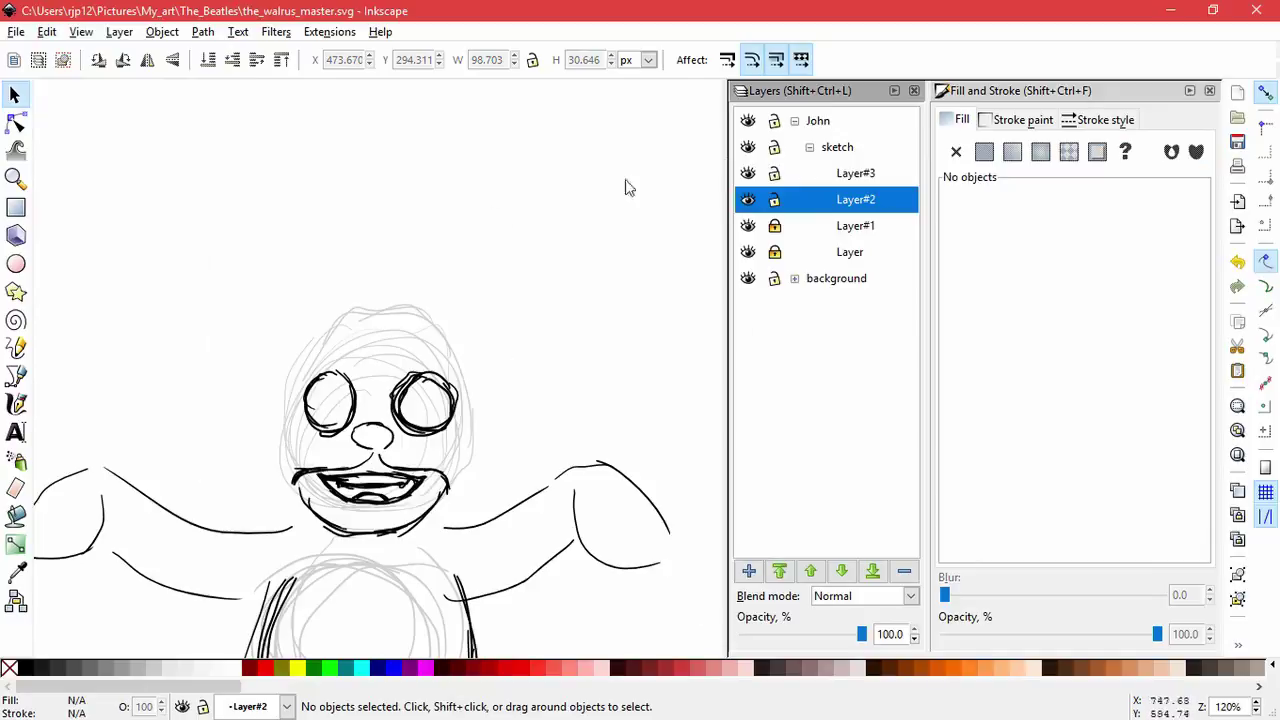
- Sketch curved cheek lines from beside the nose down to both mouth corners on Layer#2
left_click(16, 404)
mouse_move(383, 322)
left_mouse_down()
mouse_move(448, 371)
mouse_move(443, 352)
left_mouse_up()
key("ctrl+z")
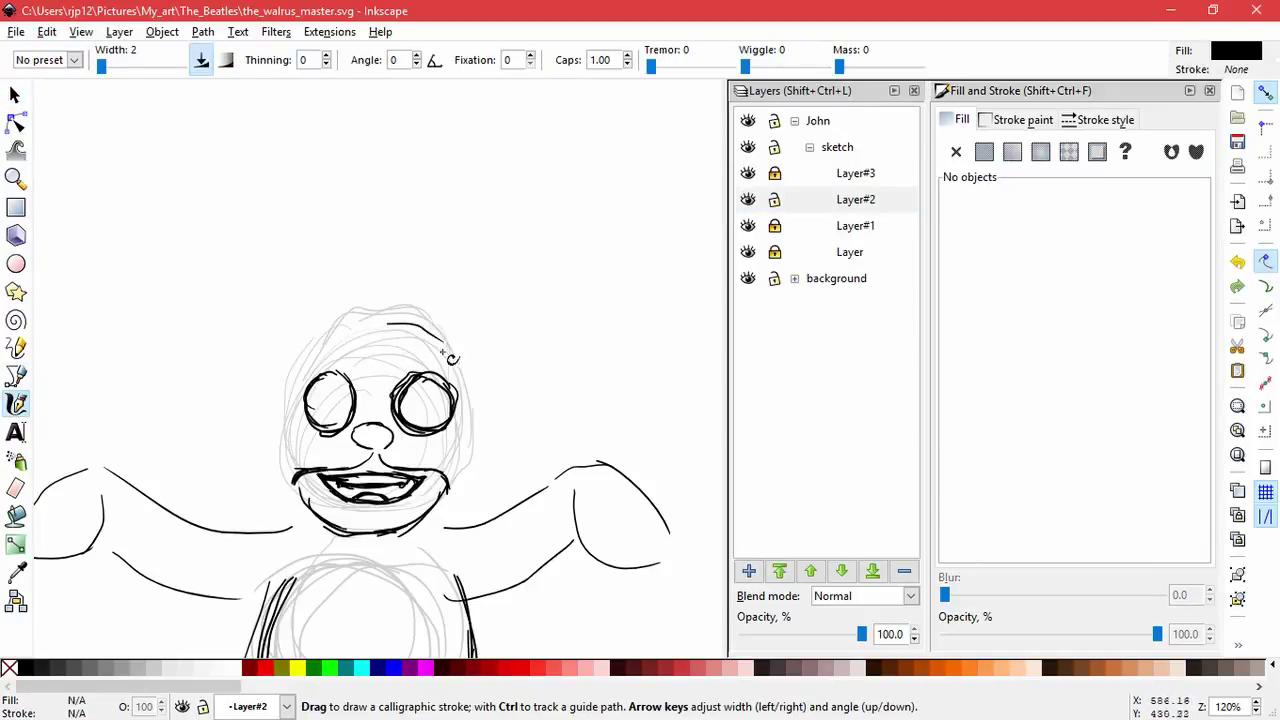
mouse_move(387, 447)
left_mouse_down()
mouse_move(355, 437)
mouse_move(367, 459)
mouse_move(392, 444)
mouse_move(348, 432)
mouse_move(292, 483)
left_mouse_up()
mouse_move(353, 431)
left_mouse_down()
mouse_move(394, 434)
mouse_move(457, 474)
left_mouse_up()
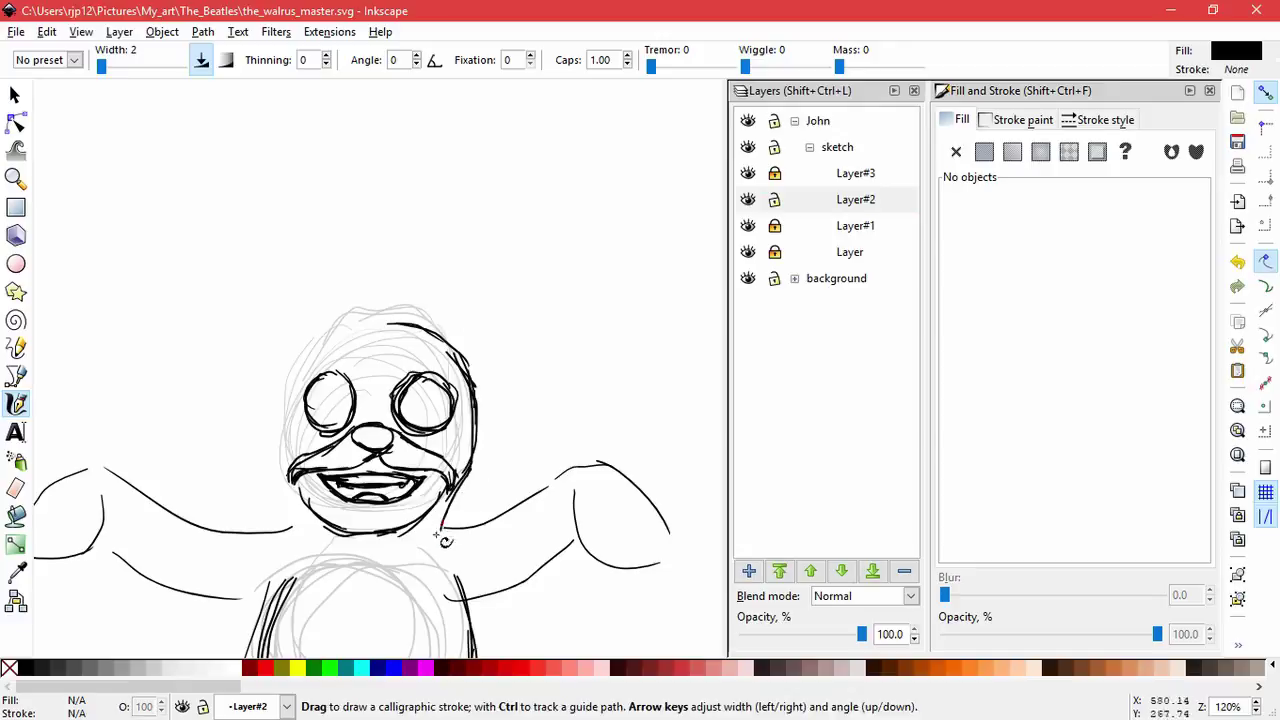
- Sketch the head outline and a second, outer hair contour with small curves beside the jaw
mouse_move(382, 331)
left_mouse_down()
mouse_move(310, 345)
mouse_move(282, 490)
mouse_move(302, 532)
left_mouse_up()
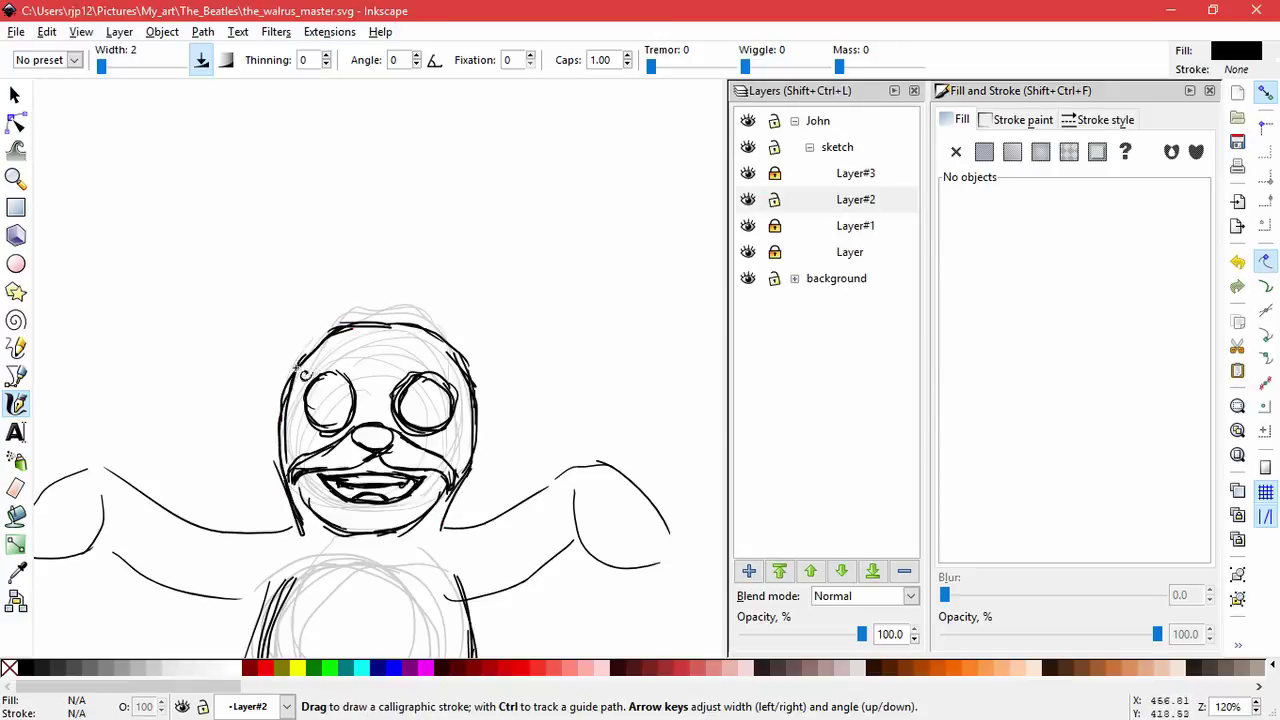
mouse_move(338, 328)
left_mouse_down()
mouse_move(426, 322)
mouse_move(452, 362)
left_mouse_up()
left_click_drag(359, 307, 460, 352)
mouse_move(278, 519)
left_mouse_down()
mouse_move(267, 436)
mouse_move(288, 507)
mouse_move(291, 538)
left_mouse_up()
key("ctrl+z")
key("ctrl+z")
left_click_drag(460, 540, 472, 452)
mouse_move(280, 492)
left_mouse_down()
mouse_move(305, 345)
mouse_move(287, 347)
mouse_move(402, 297)
mouse_move(481, 349)
mouse_move(492, 468)
left_mouse_up()
- Undo the hair contour and head outline strokes back to the short line at the head's upper right
scroll(323, 383, "down", 5)
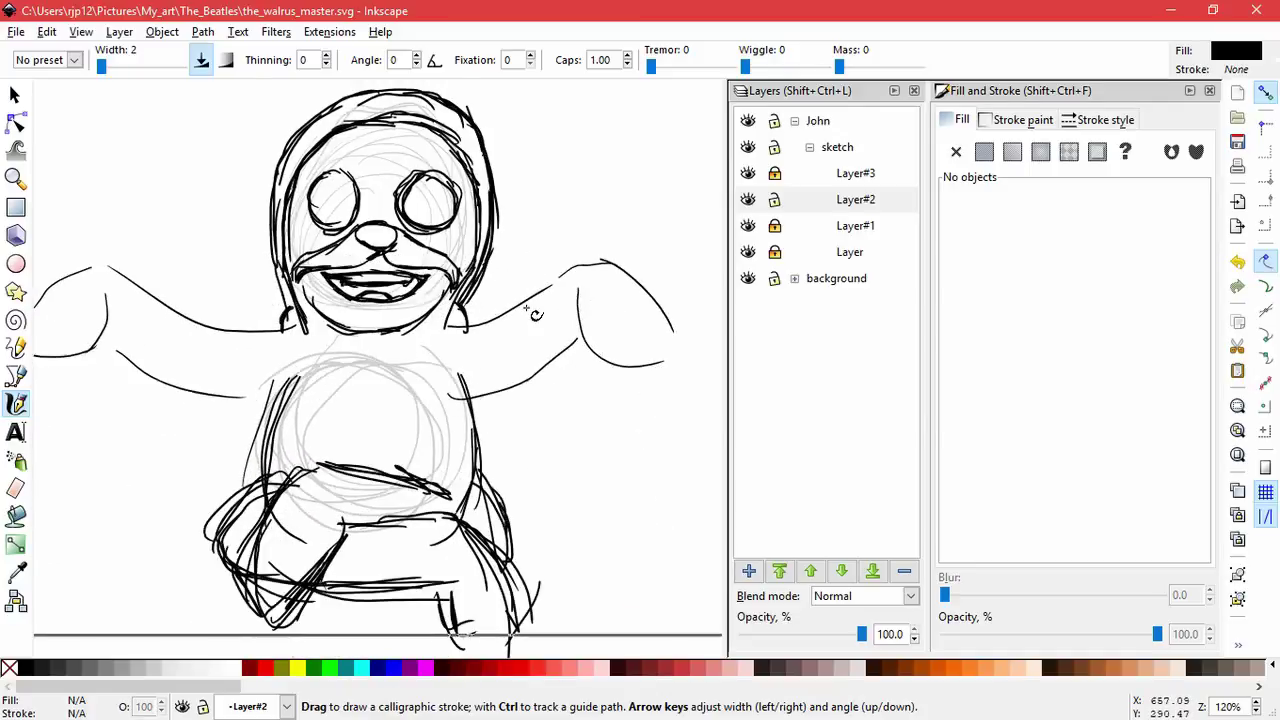
key("ctrl+z")
key("ctrl+z")
key("ctrl+z")
key("ctrl+z")
key("ctrl+z")
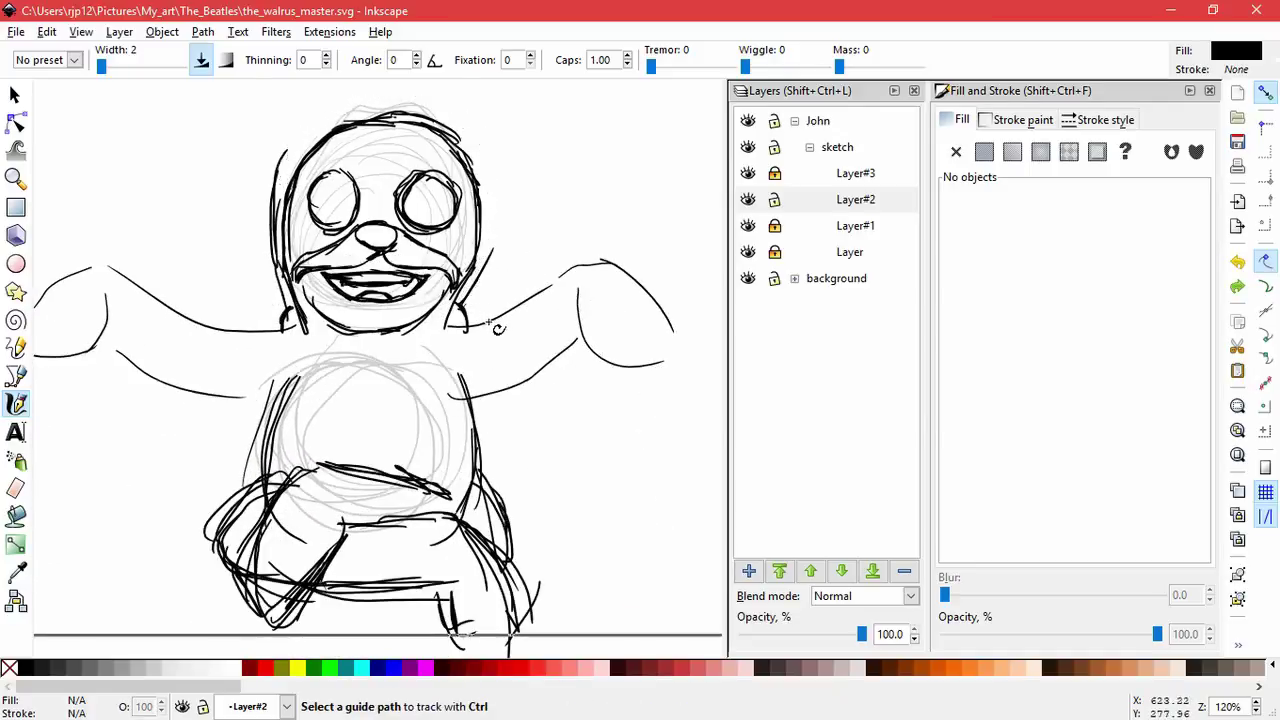
key("ctrl+z")
key("ctrl+z")
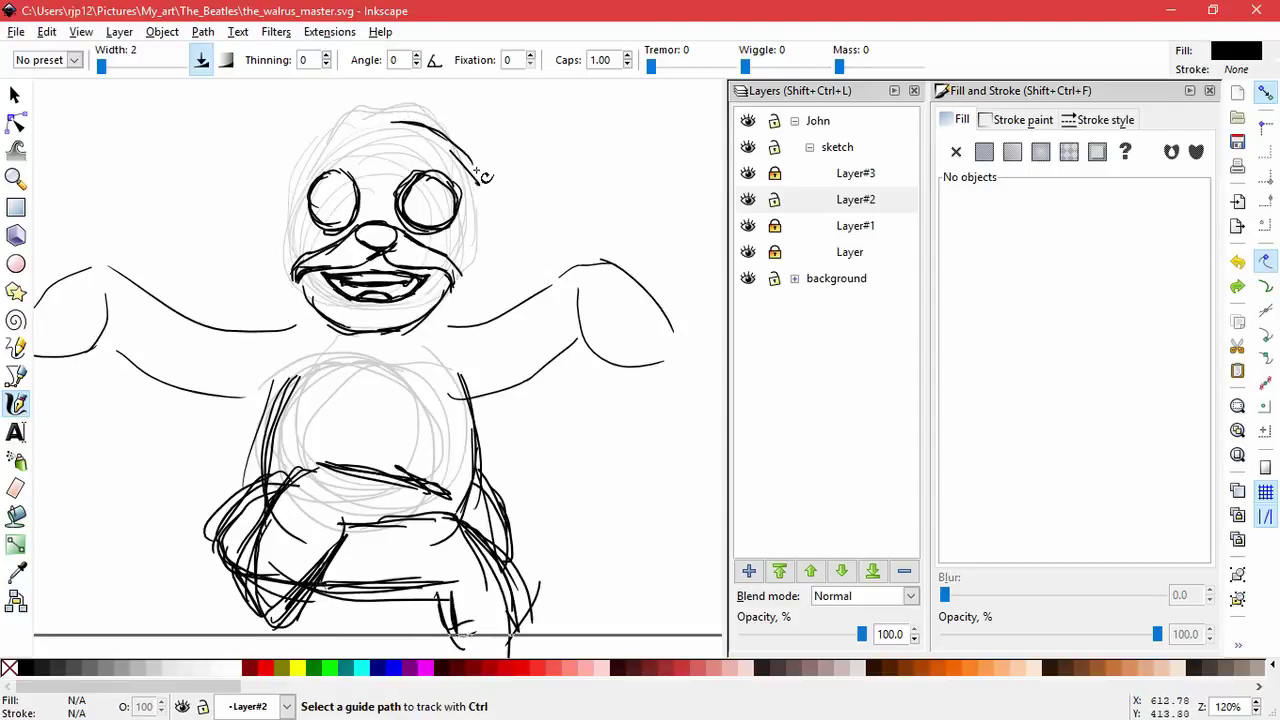
- Redraw the rounded head outline over the crown and down both sides to the mouth corners on Layer#2
key("space")
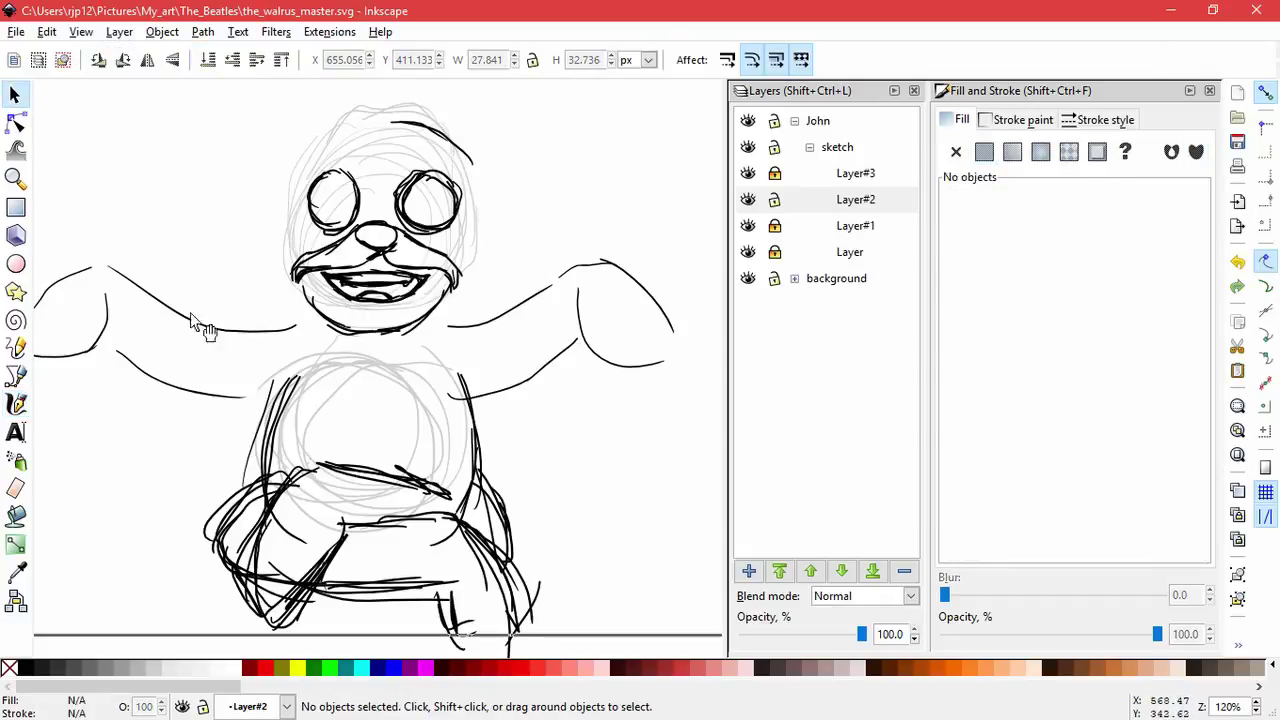
left_click(15, 403)
left_click_drag(393, 120, 328, 146)
mouse_move(340, 125)
left_mouse_down()
mouse_move(302, 162)
mouse_move(282, 253)
mouse_move(294, 280)
mouse_move(357, 123)
left_mouse_up()
mouse_move(483, 176)
left_mouse_down()
mouse_move(459, 278)
mouse_move(391, 341)
left_mouse_up()
- Lock Layer#2 and add a new layer directly above it
left_click(855, 199)
left_click(748, 571)
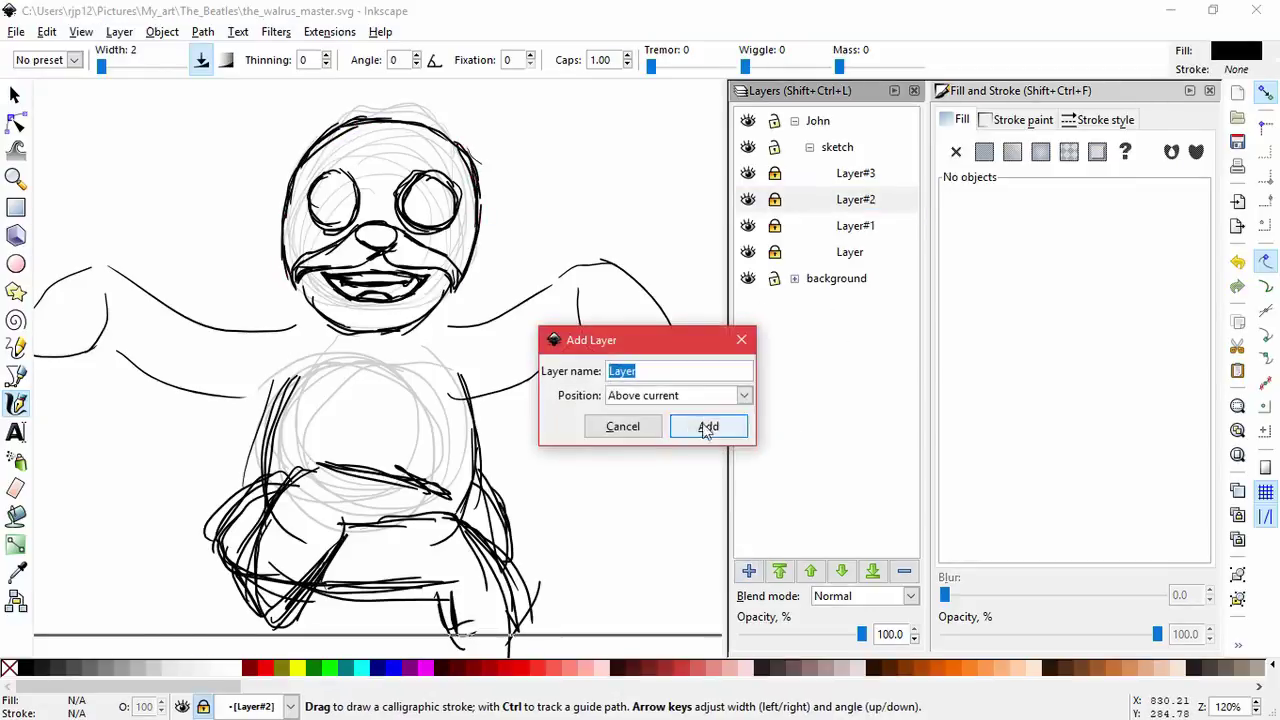
left_click(709, 426)
- Sketch the outer hair contour around the head with wavy ends beside the jaw, plus short lines above the nose
mouse_move(300, 322)
left_mouse_down()
mouse_move(279, 176)
mouse_move(274, 210)
mouse_move(332, 116)
mouse_move(314, 132)
mouse_move(357, 114)
mouse_move(356, 101)
mouse_move(430, 117)
mouse_move(398, 97)
mouse_move(474, 146)
left_mouse_up()
key("ctrl+z")
mouse_move(412, 98)
left_mouse_down()
mouse_move(466, 131)
mouse_move(494, 212)
left_mouse_up()
left_click_drag(455, 293, 452, 329)
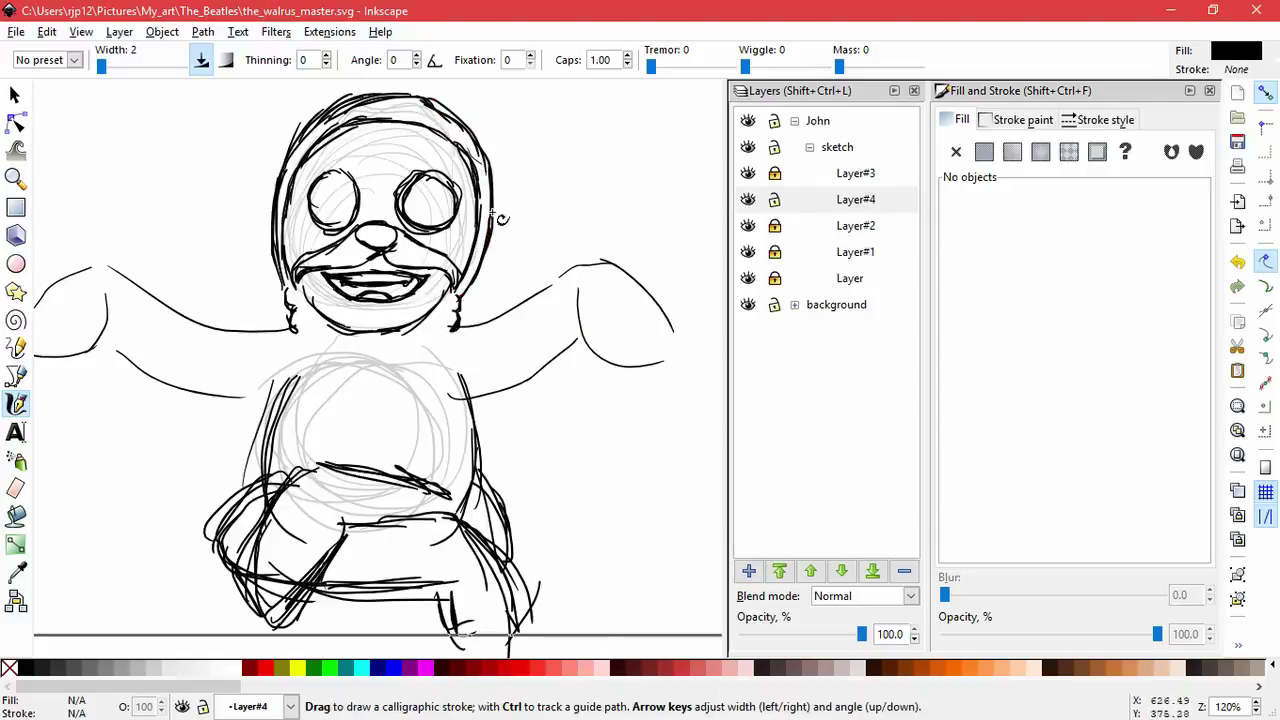
key("space")
left_click_drag(400, 408, 378, 524)
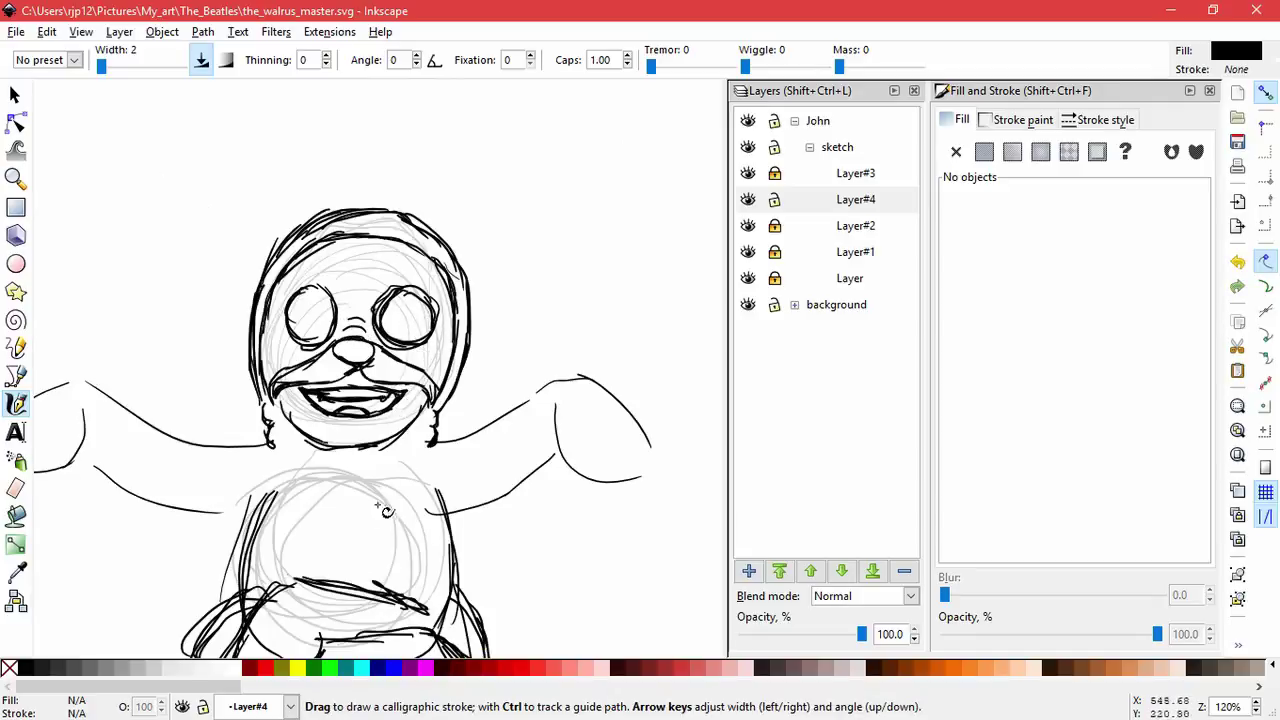
- Lock the hair layer, Layer#4, and add another layer above it
left_click(752, 203)
left_click(749, 571)
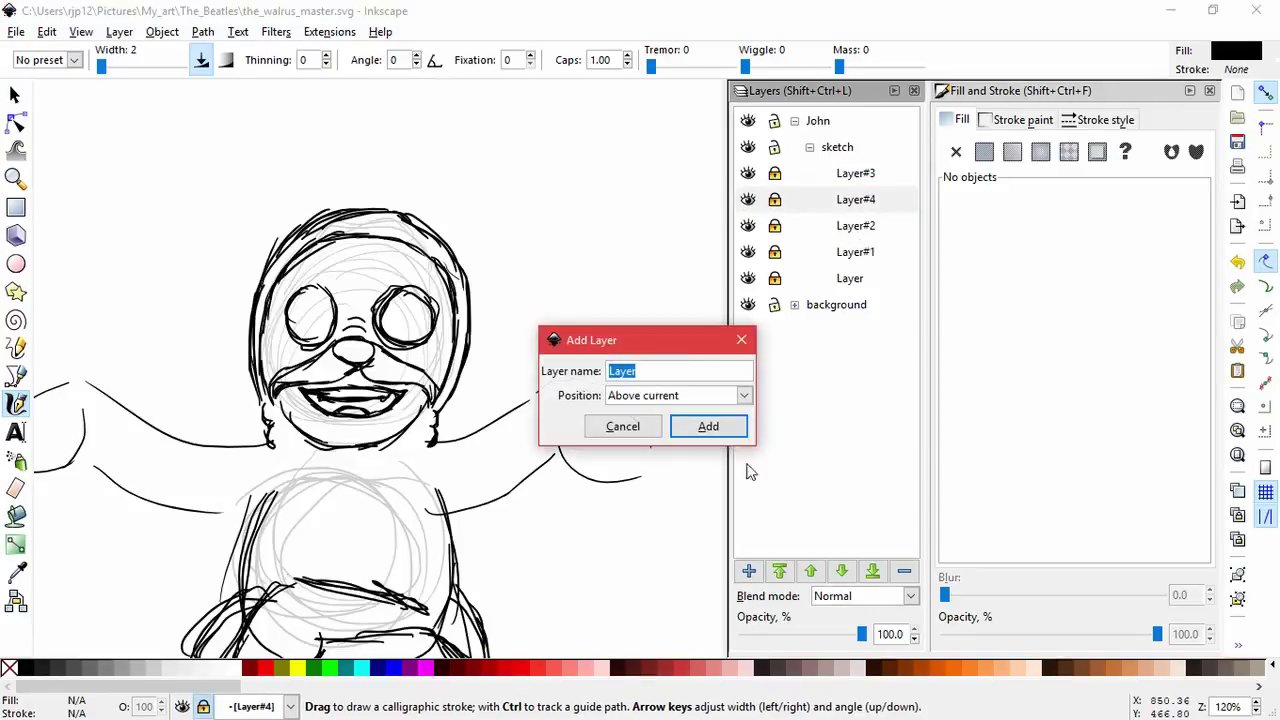
key("Return")
- Sketch two narrow, leaf-shaped eyebrows above the eyes on Layer#5
scroll(420, 302, "up", 1)
scroll(420, 302, "up", 1)
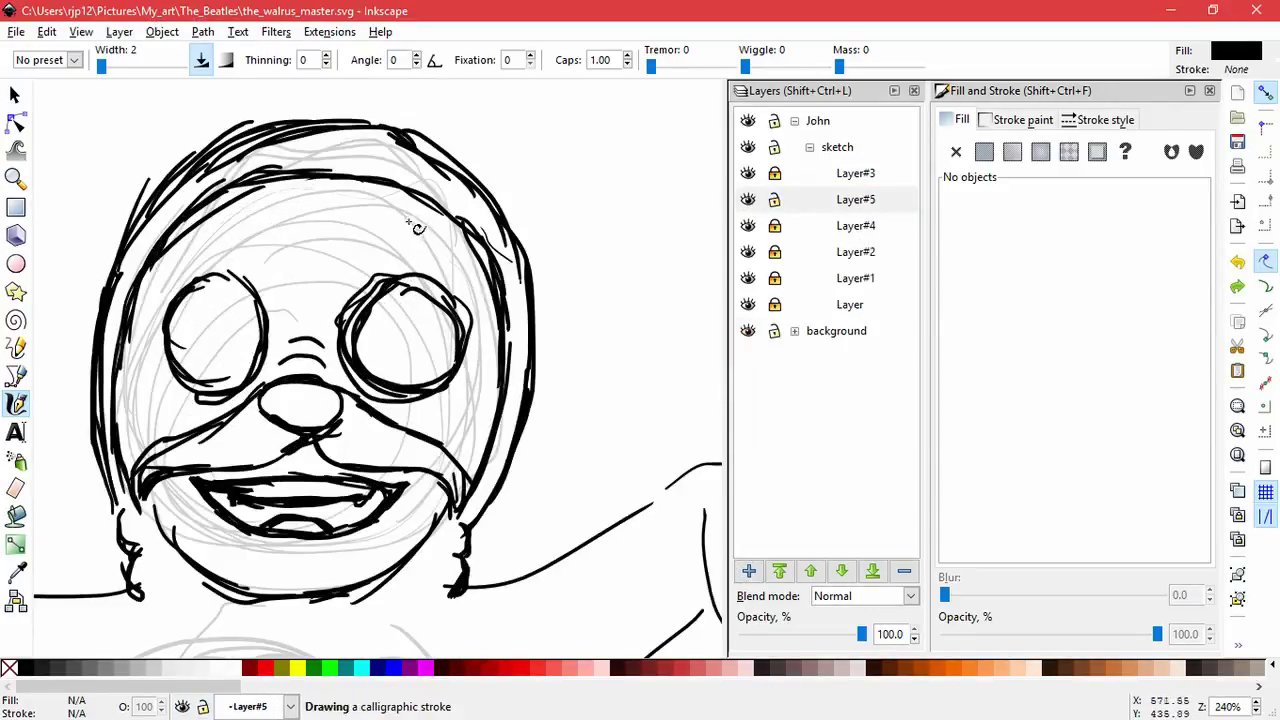
left_click_drag(422, 256, 436, 263)
left_click_drag(211, 235, 168, 272)
- Select the strokes of each eyebrow in turn and adjust their size and placement above the eyes
left_click(15, 96)
left_click_drag(352, 203, 458, 247)
left_click(458, 268)
left_click_drag(142, 206, 264, 284)
left_click_drag(242, 236, 242, 220)
left_click(242, 220)
left_click_drag(251, 209, 258, 226)
mouse_move(246, 237)
left_mouse_down()
mouse_move(237, 232)
mouse_move(260, 231)
left_mouse_up()
left_click(237, 231)
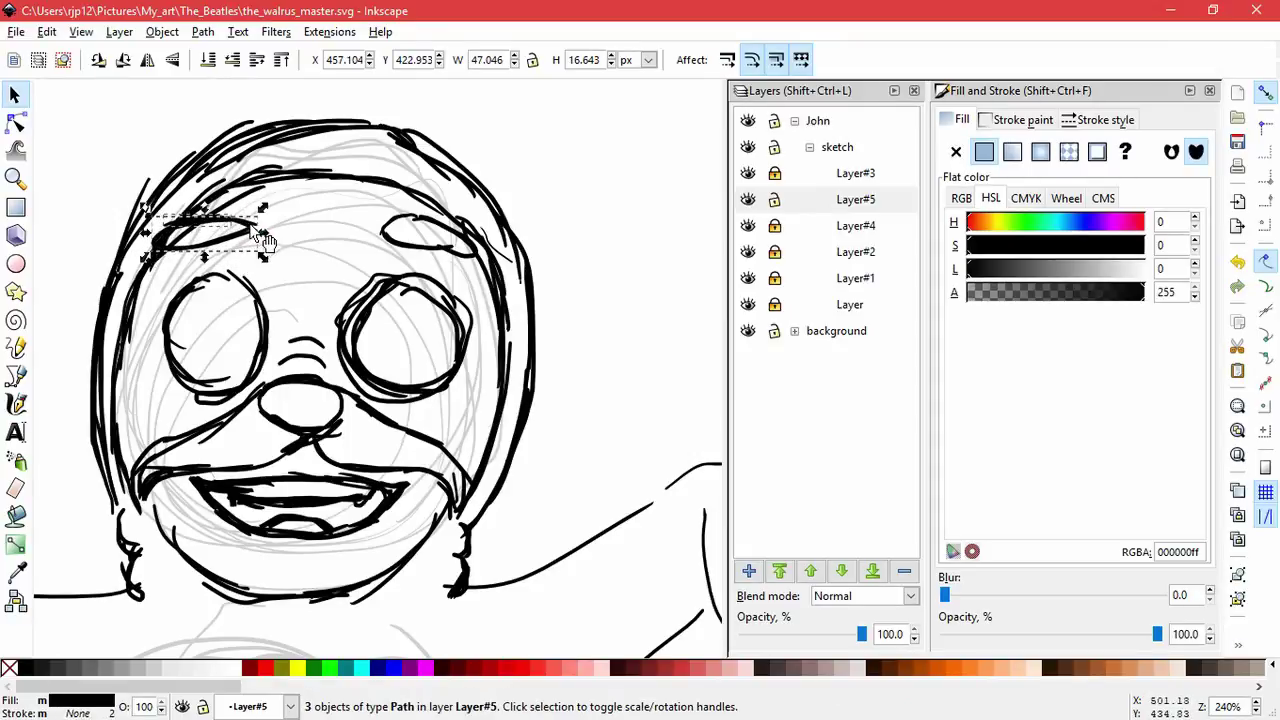
left_click_drag(250, 234, 262, 238)
left_click_drag(362, 188, 484, 264)
left_click_drag(459, 250, 447, 255)
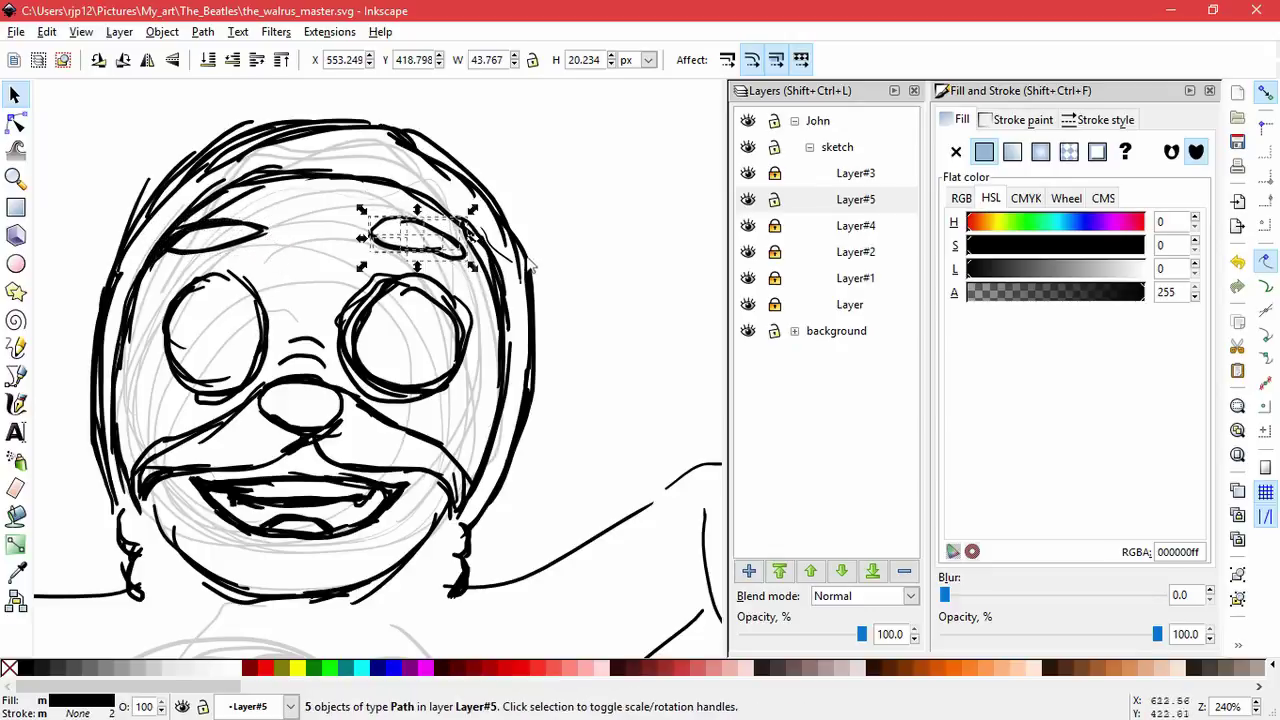
- Lock Layer#5 and unlock Layer#4 for editing the hair
left_click(579, 428)
middle_click(582, 442, "shift")
middle_click(587, 452, "shift")
middle_click(588, 456, "shift")
left_click_drag(588, 456, 544, 297)
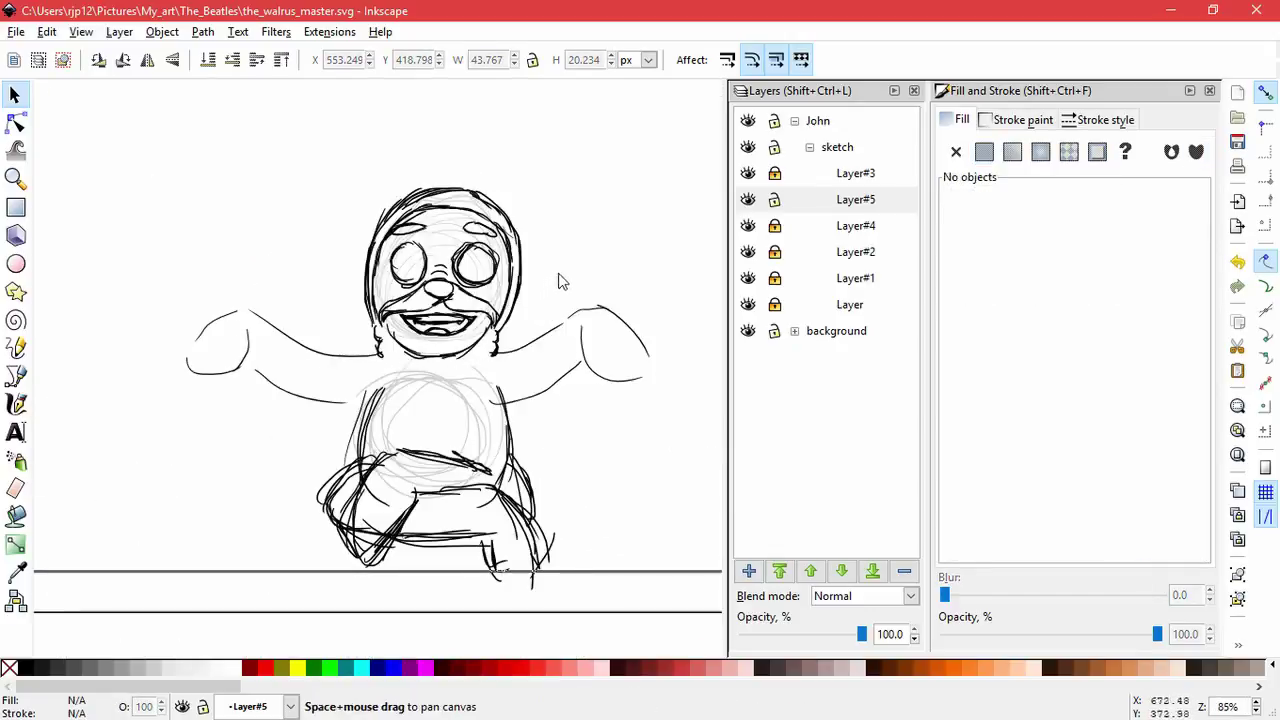
scroll(555, 283, "up", 2)
left_click(774, 199)
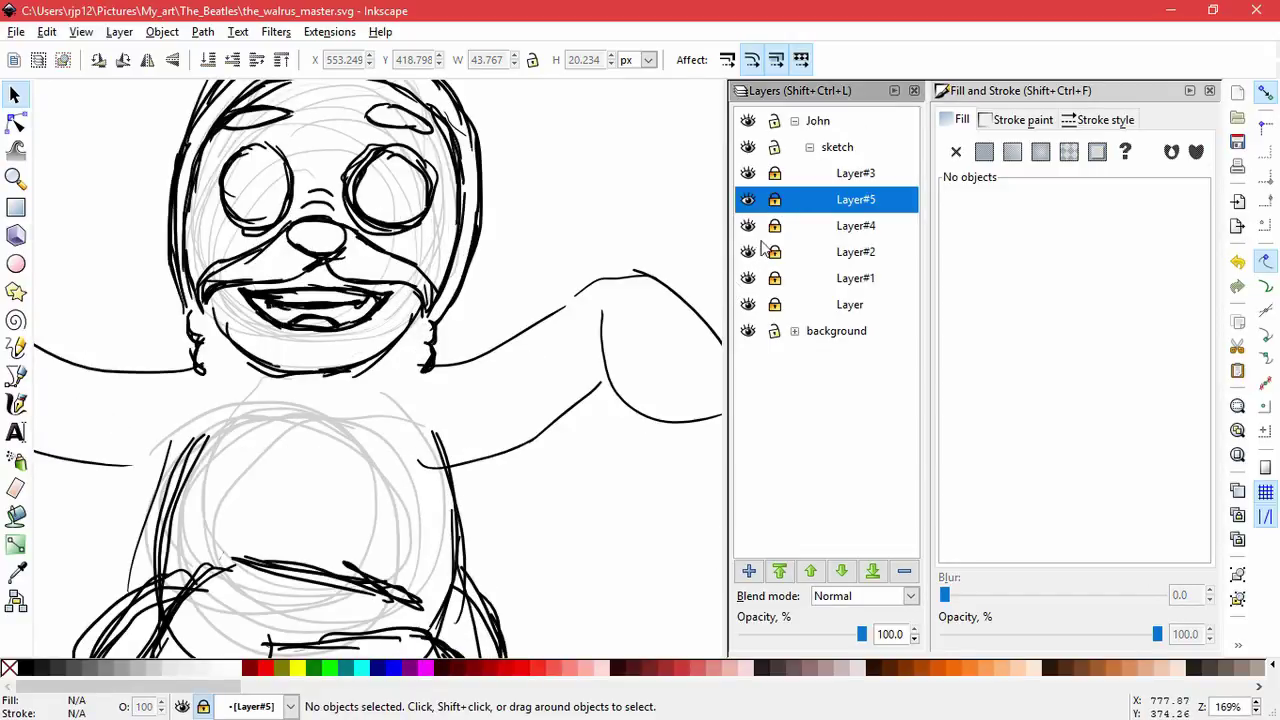
- Try to adjust the wavy hair ends on both sides of the jaw together, then undo the change
mouse_move(432, 408)
left_mouse_down()
mouse_move(406, 357)
mouse_move(523, 448)
mouse_move(536, 436)
mouse_move(285, 330)
mouse_move(296, 370)
left_mouse_up()
left_click(560, 358)
key("ctrl+z")
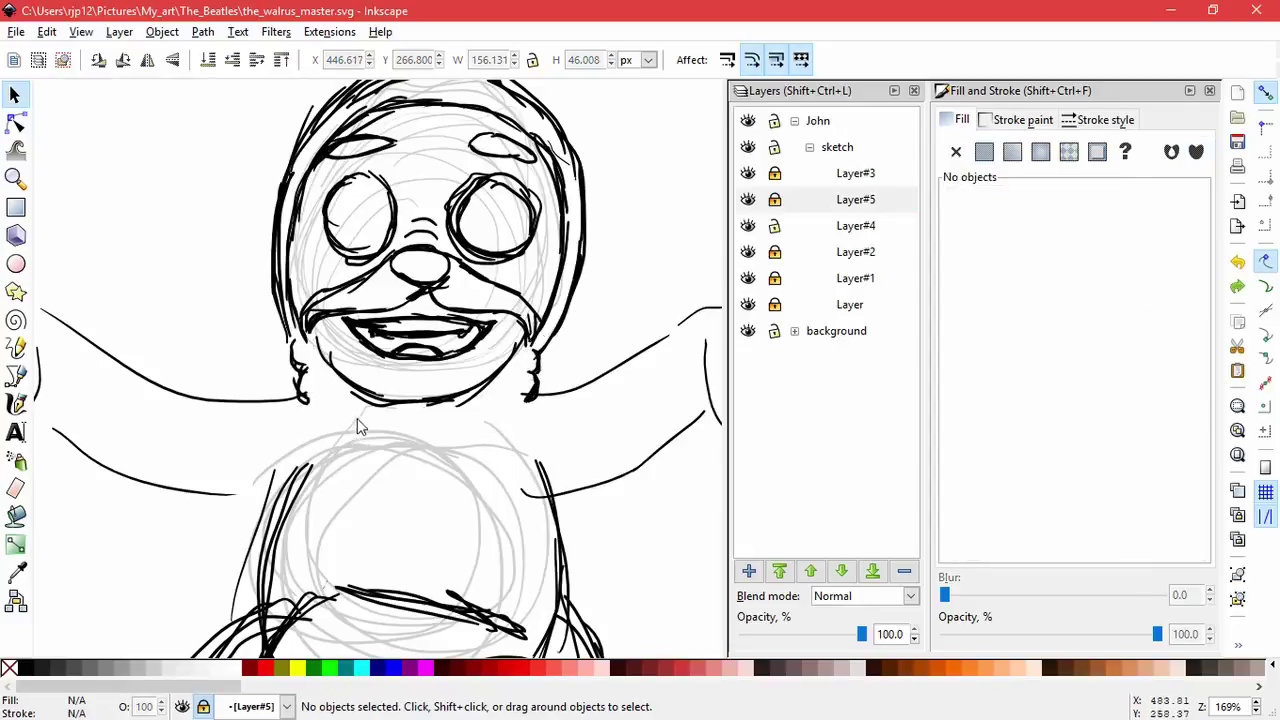
- Select the wavy hair end on each side of the jaw and fine-tune its size and placement
left_click_drag(335, 420, 267, 333)
left_click_drag(309, 393, 314, 391)
left_click_drag(323, 331, 315, 335)
left_click_drag(311, 396, 306, 392)
left_click_drag(598, 428, 512, 337)
left_click(528, 399)
left_click_drag(519, 409, 507, 408)
left_click(485, 425)
left_click_drag(469, 434, 443, 352)
scroll(450, 398, "down", 2)
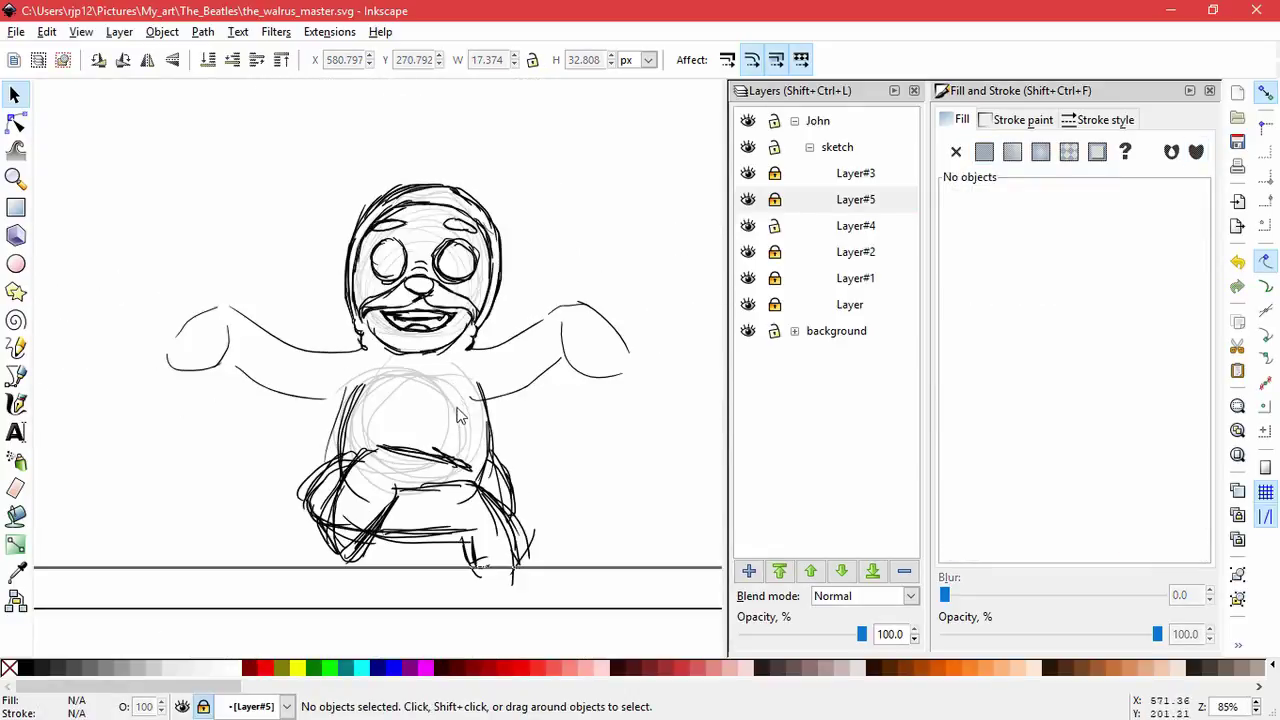
- Unlock all sketch sublayers except the bottom one, select all the head strokes and make the head slightly smaller and narrower
left_click(837, 147)
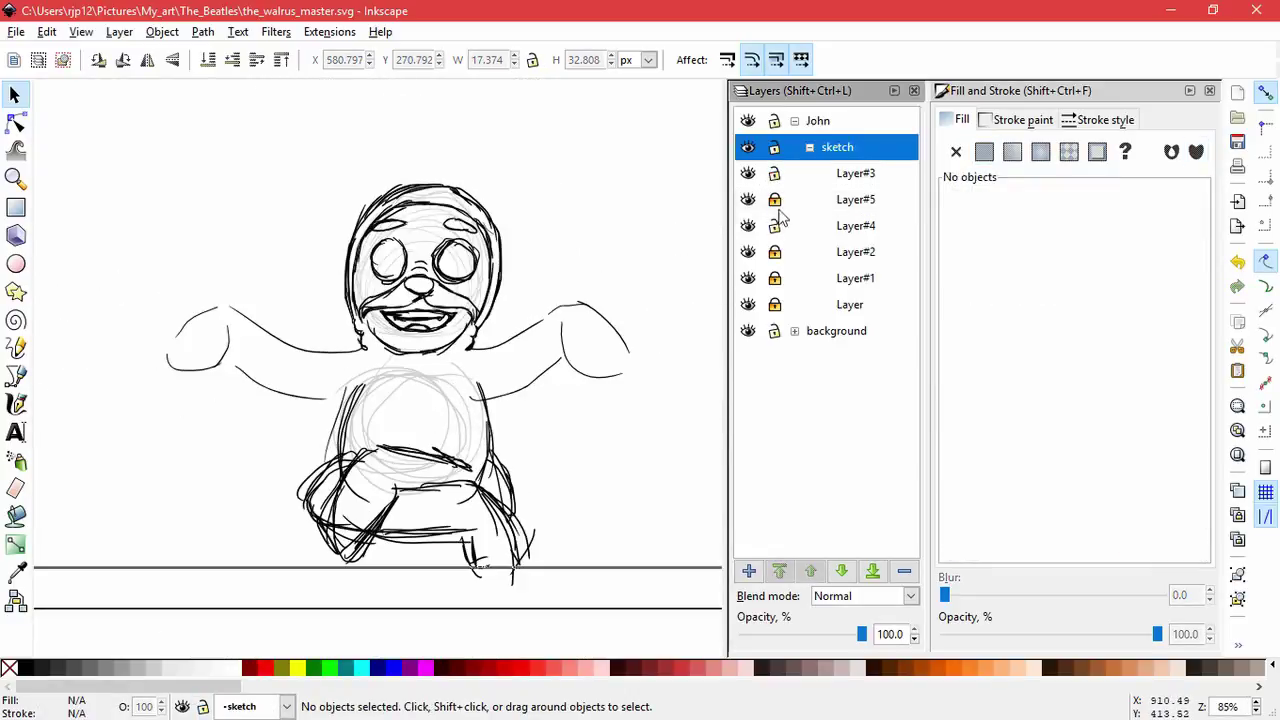
left_click(775, 200)
left_click(773, 252)
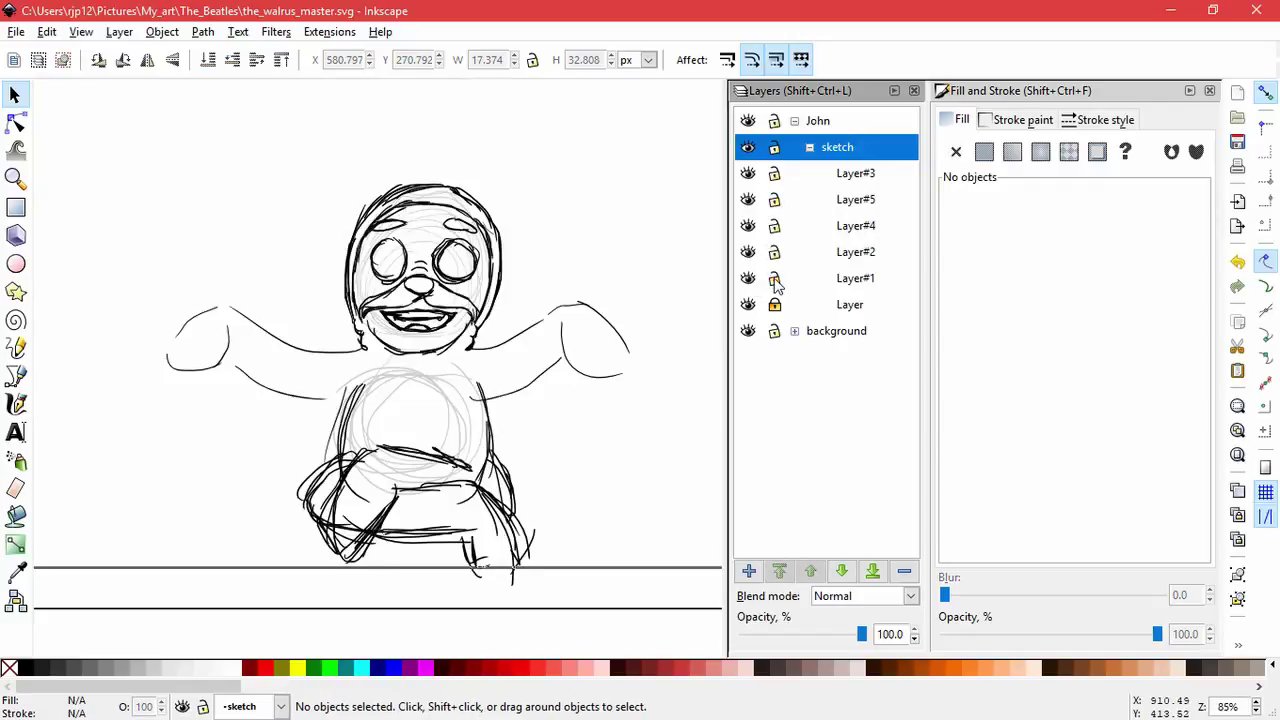
left_click_drag(305, 177, 522, 368)
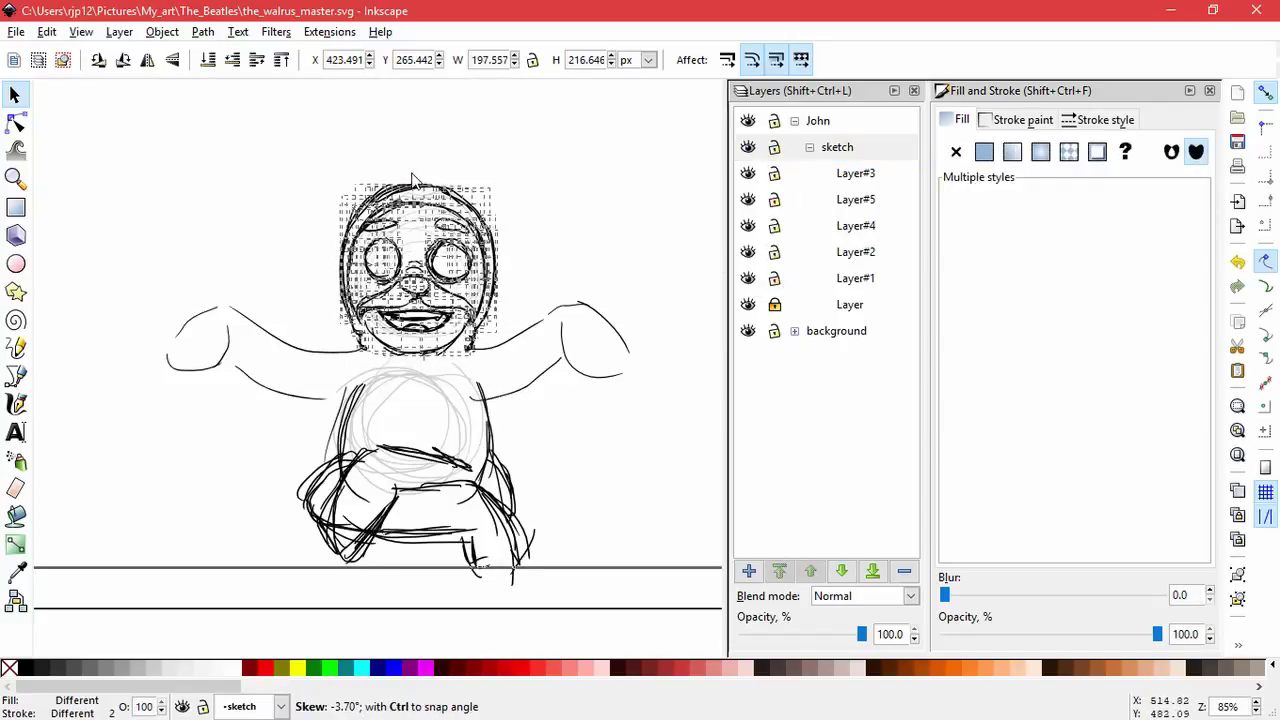
left_click_drag(503, 177, 487, 194)
left_click_drag(475, 262, 484, 255)
left_click(551, 292)
- Select the leg and hip strokes together and move them slightly down from the torso
left_click_drag(553, 593, 283, 403)
left_click_drag(498, 465, 494, 495)
left_click(555, 454)
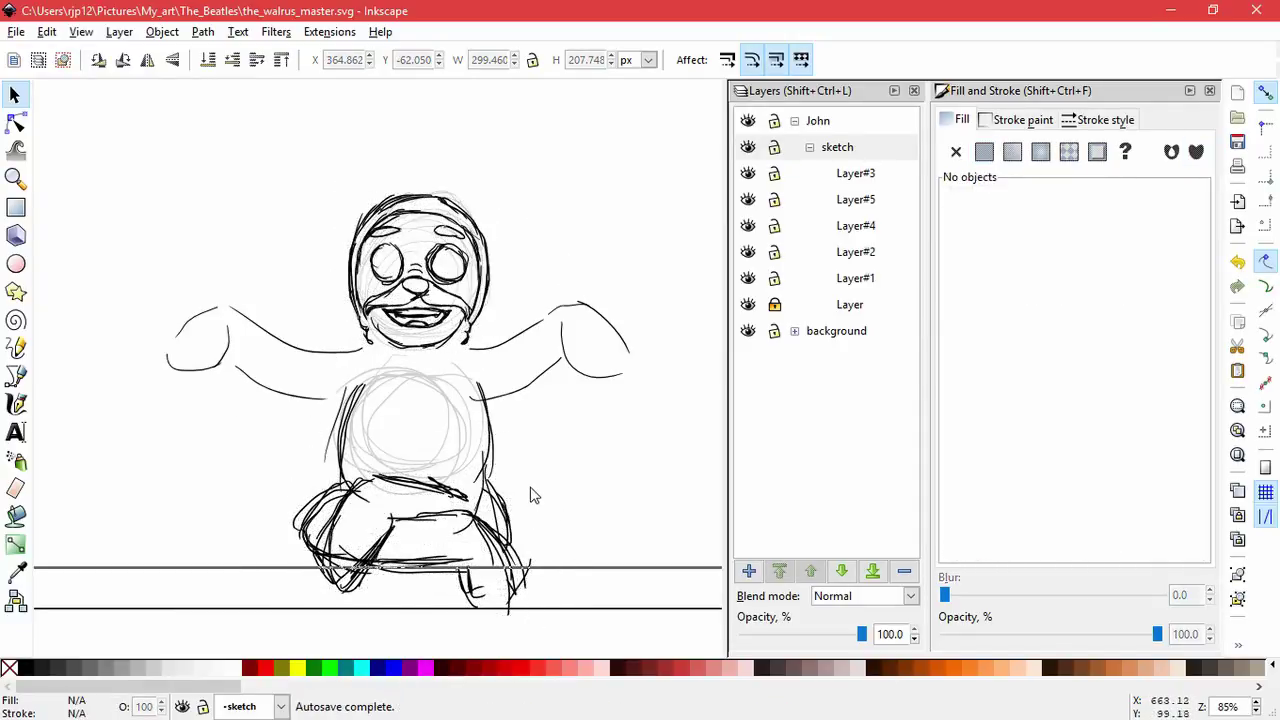
- Remove the stray strokes beside the torso's left side and around the right hip and outer leg
left_click_drag(326, 456, 162, 532)
key("Delete")
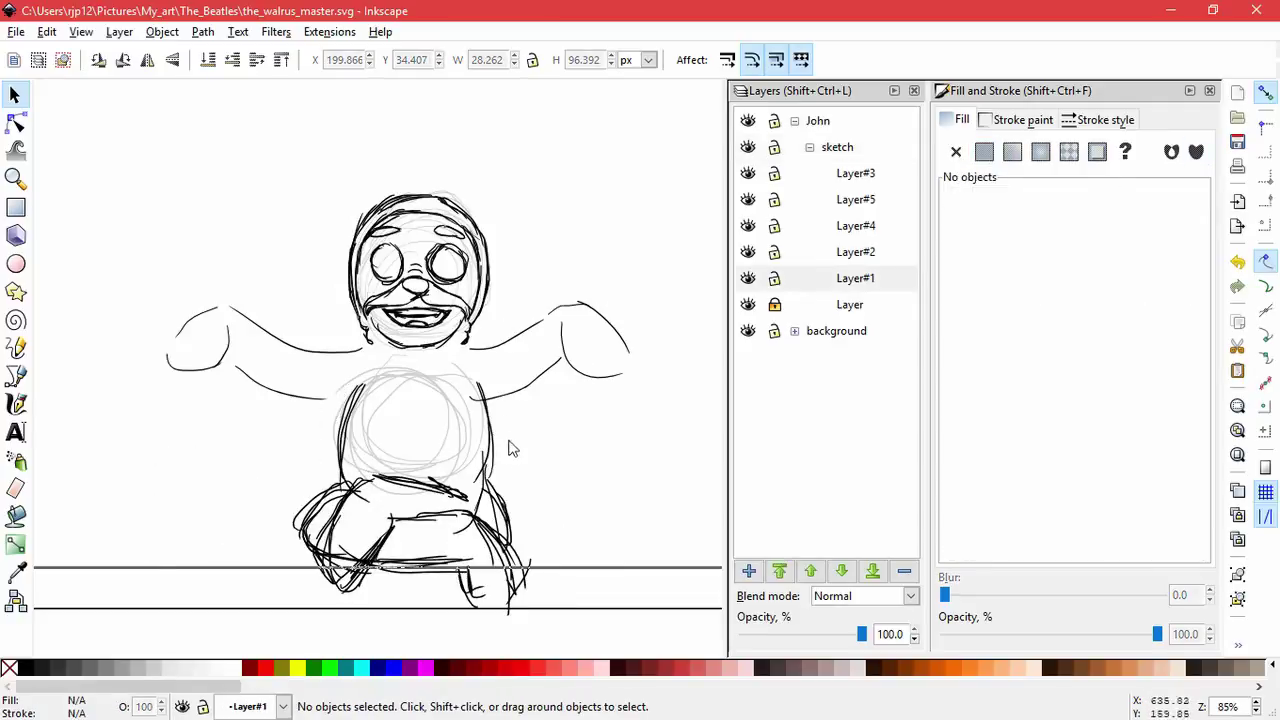
left_click_drag(536, 431, 642, 426)
mouse_move(494, 494)
left_mouse_down()
mouse_move(620, 416)
mouse_move(629, 385)
left_mouse_up()
left_click_drag(478, 496, 681, 456)
left_click(479, 480)
left_click(480, 481)
left_click_drag(482, 490, 495, 489)
left_click(540, 522)
left_click_drag(523, 577, 625, 513)
mouse_move(526, 570)
left_mouse_down()
mouse_move(618, 453)
mouse_move(633, 518)
left_mouse_up()
left_click_drag(635, 418, 638, 488)
left_click_drag(711, 583, 548, 415)
left_click(566, 409)
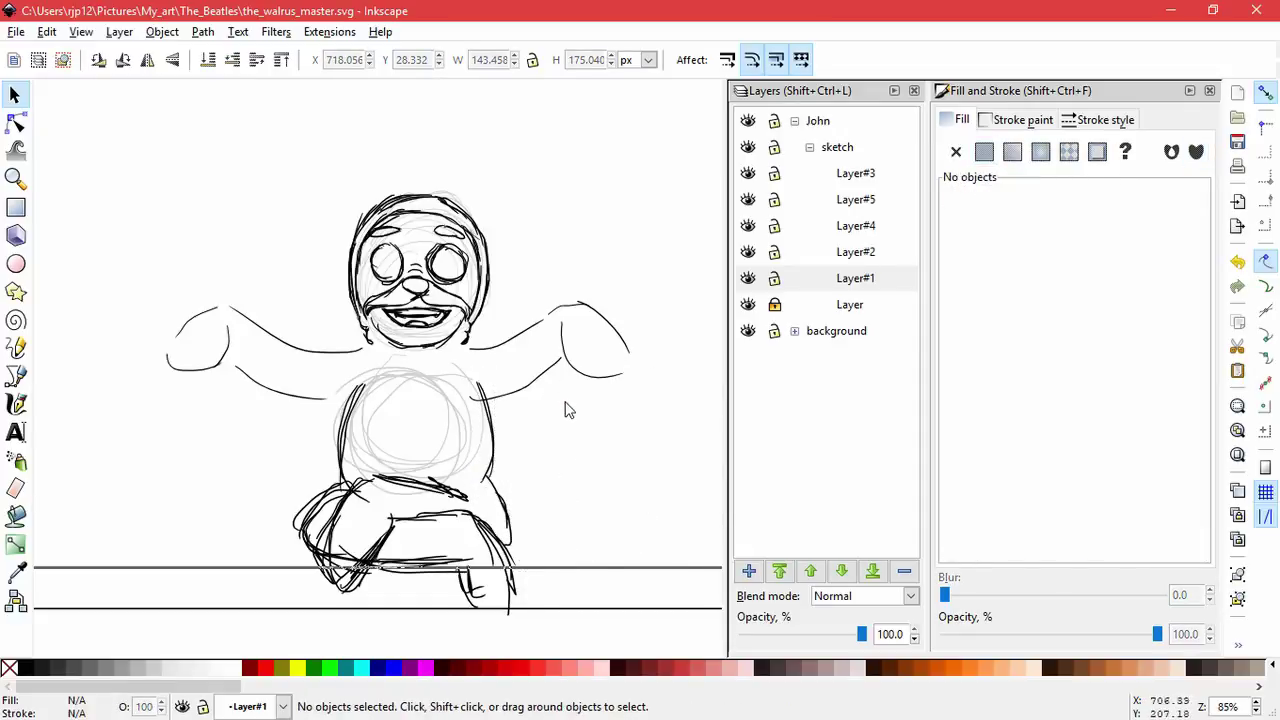
- Try to move the unlocked strokes of the figure up the page, then undo the move
key("5")
left_click_drag(114, 277, 592, 645)
left_click_drag(432, 478, 436, 444)
key("ctrl+z")
- Unlock the bottom sketch sublayer, select the whole figure and move it up so the legs fit on the page
left_click(776, 291)
left_click_drag(97, 266, 606, 651)
left_click_drag(405, 477, 405, 429)
left_click(538, 486)
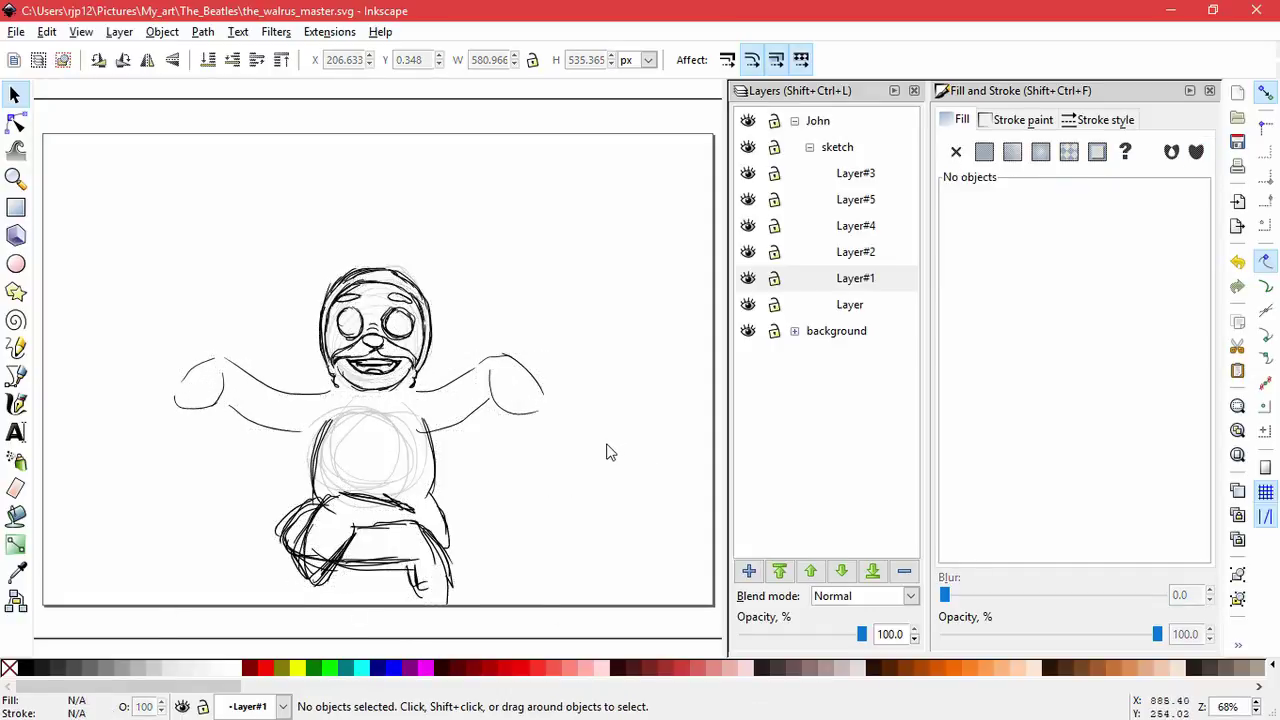
- Lock all six sublayers of the sketch layer
left_click(773, 305)
left_click(774, 279)
left_click(774, 253)
left_click(774, 227)
left_click(774, 201)
left_click(774, 175)
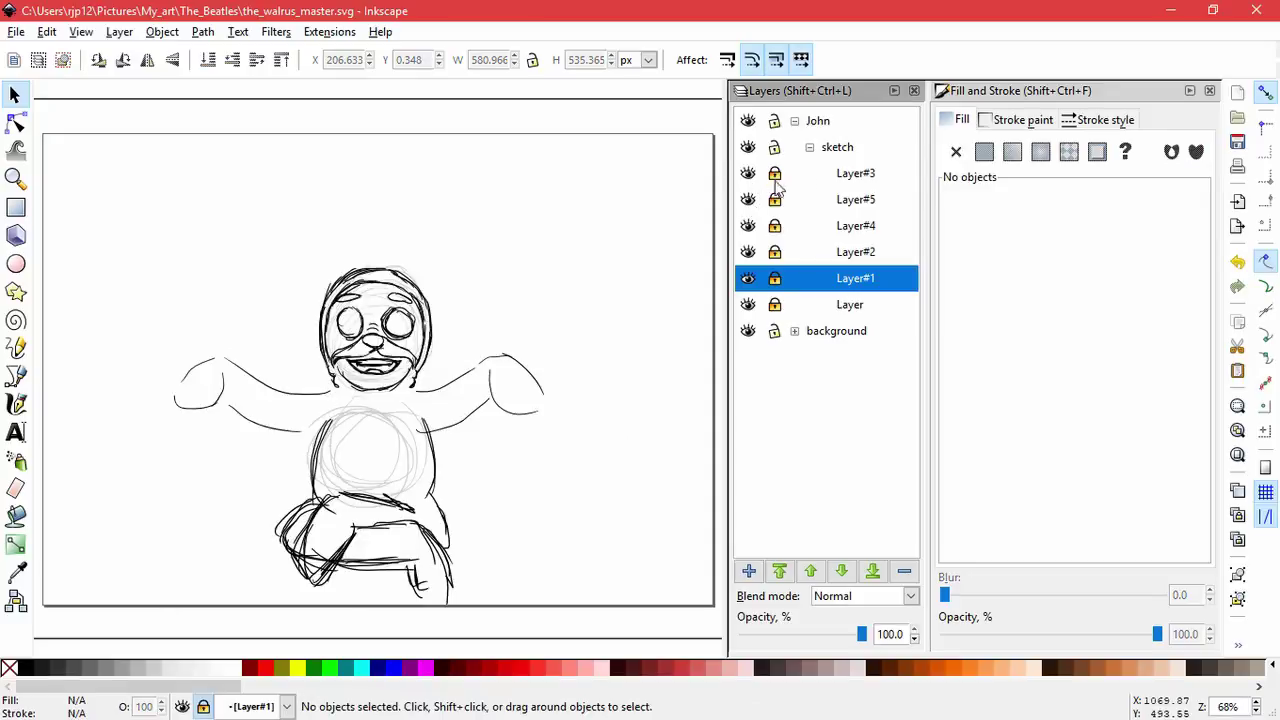
- Lower Layer#3 in the layer order until it sits directly below Layer#2
left_click(816, 180)
left_click(846, 569)
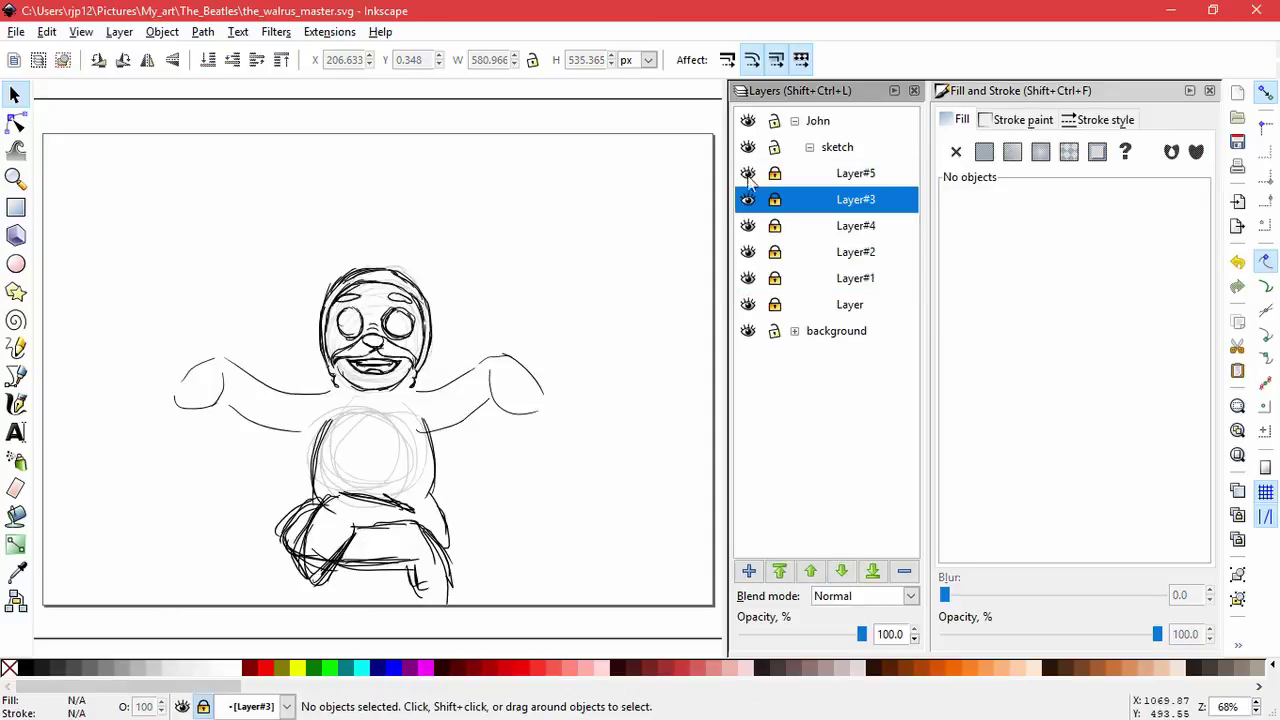
left_click(841, 571)
left_click(841, 571)
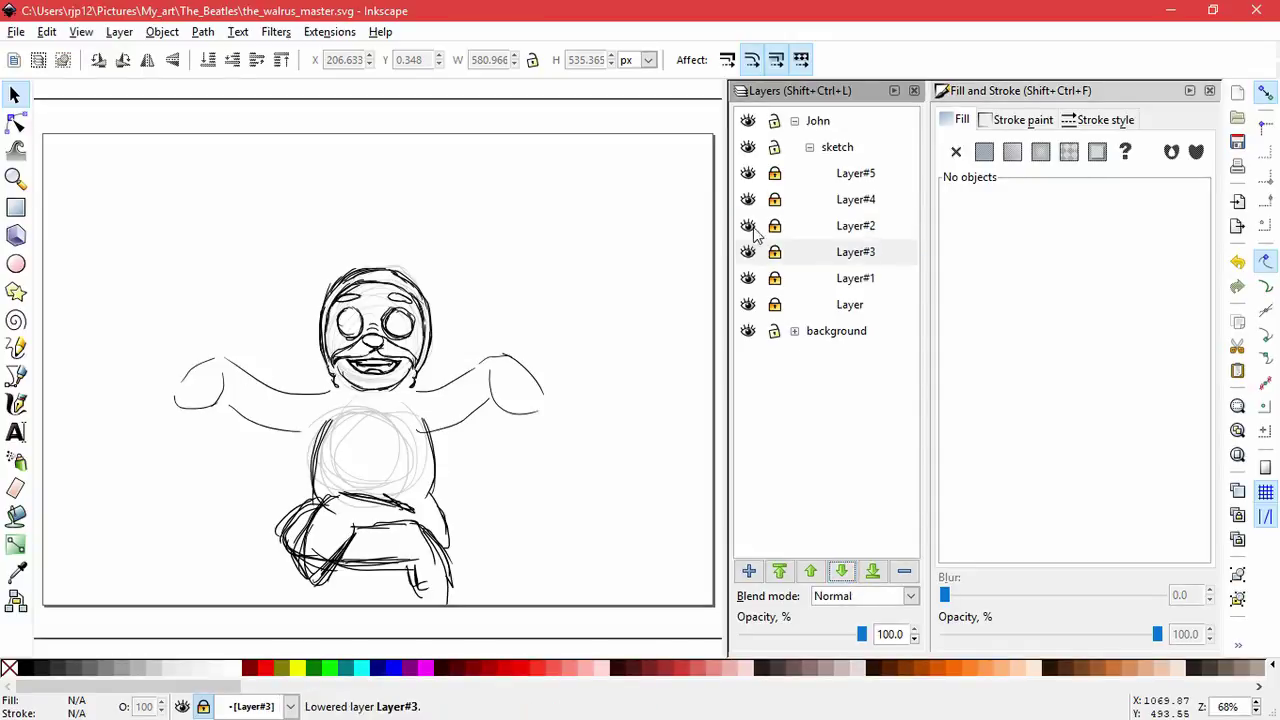
- Add a new layer directly above Layer#3 and activate the Calligraphy tool for drawing on the face
left_click(776, 231)
left_click(776, 231)
left_click(808, 256)
left_click(749, 573)
left_click(722, 458)
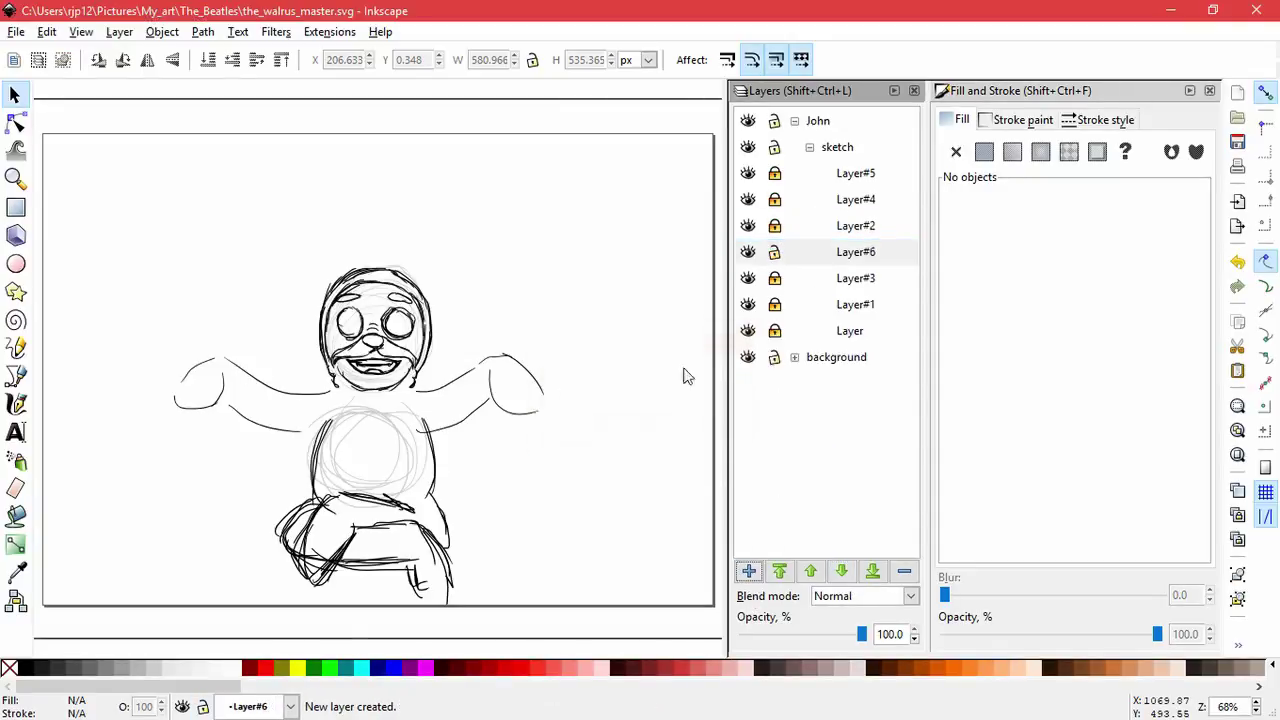
left_click(16, 404)
scroll(393, 287, "up", 4)
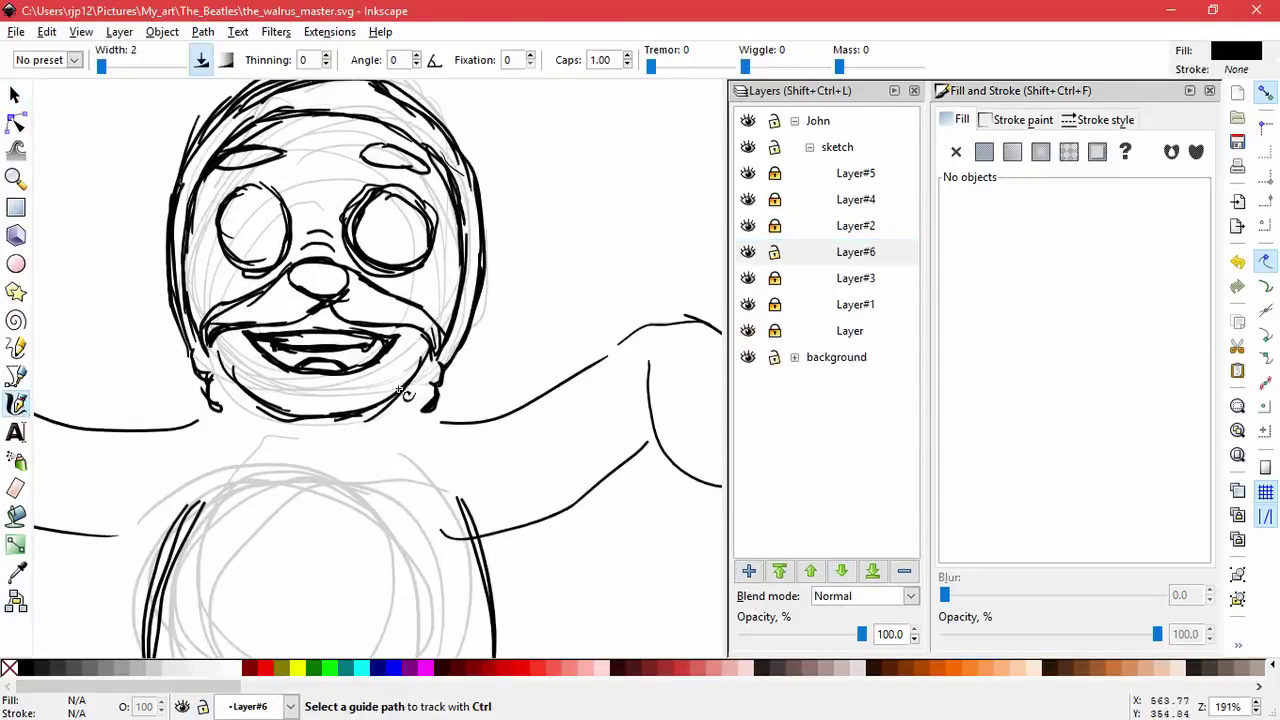
- Try to sketch two pointed tusks hanging from the corners of the mouth, then undo the strokes
left_click_drag(385, 405, 374, 462)
left_click_drag(428, 303, 390, 455)
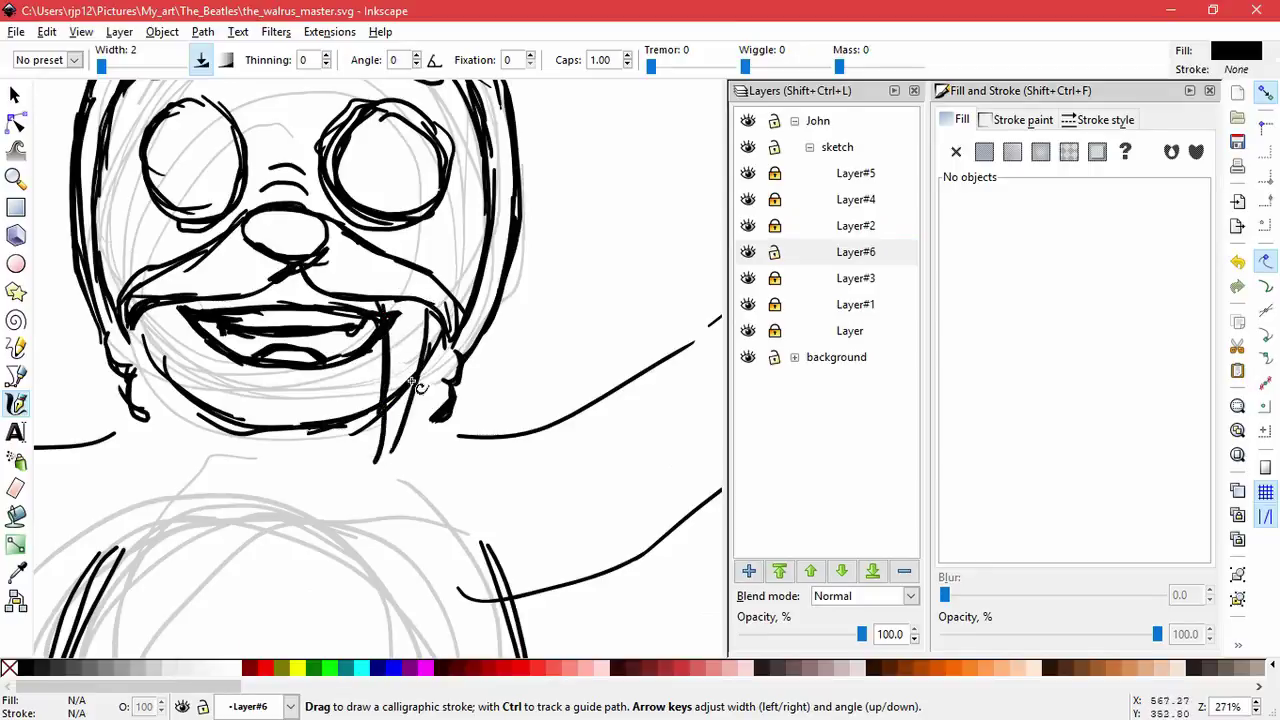
left_click_drag(204, 301, 215, 478)
left_click_drag(160, 296, 200, 466)
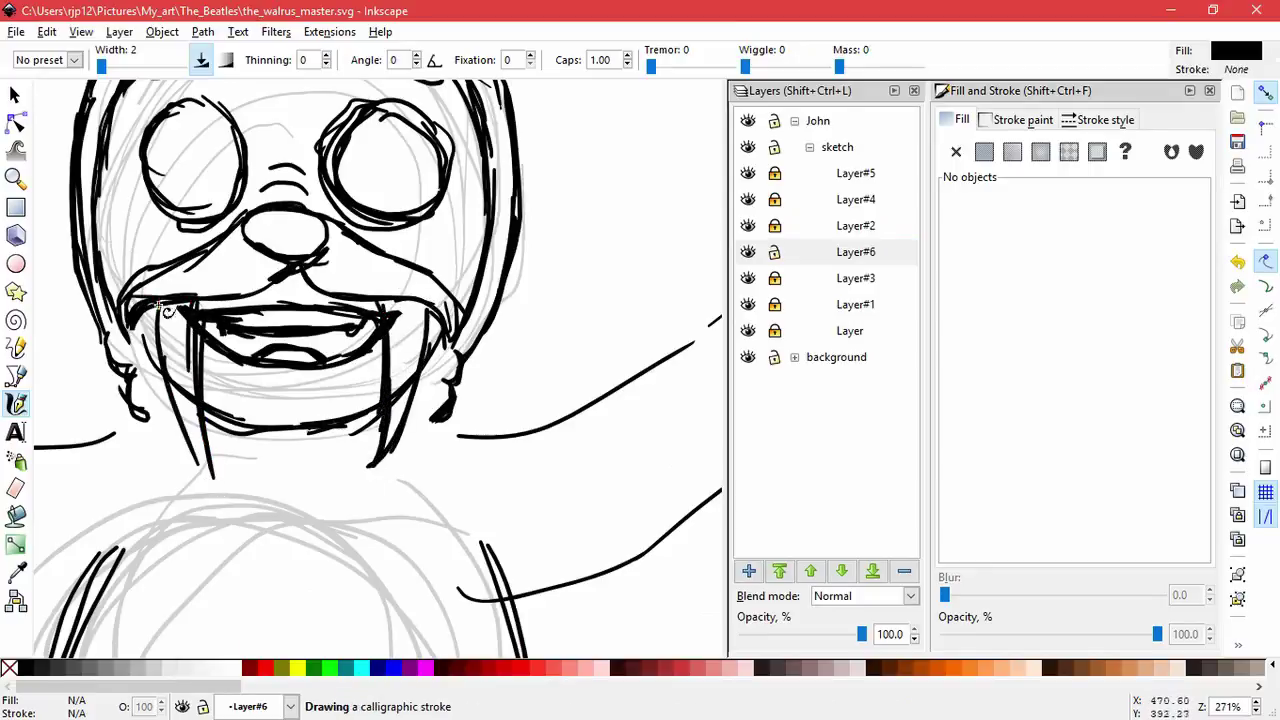
key("ctrl+z")
key("ctrl+z")
key("ctrl+z")
key("ctrl+z")
key("ctrl+z")
key("ctrl+z")
key("ctrl+z")
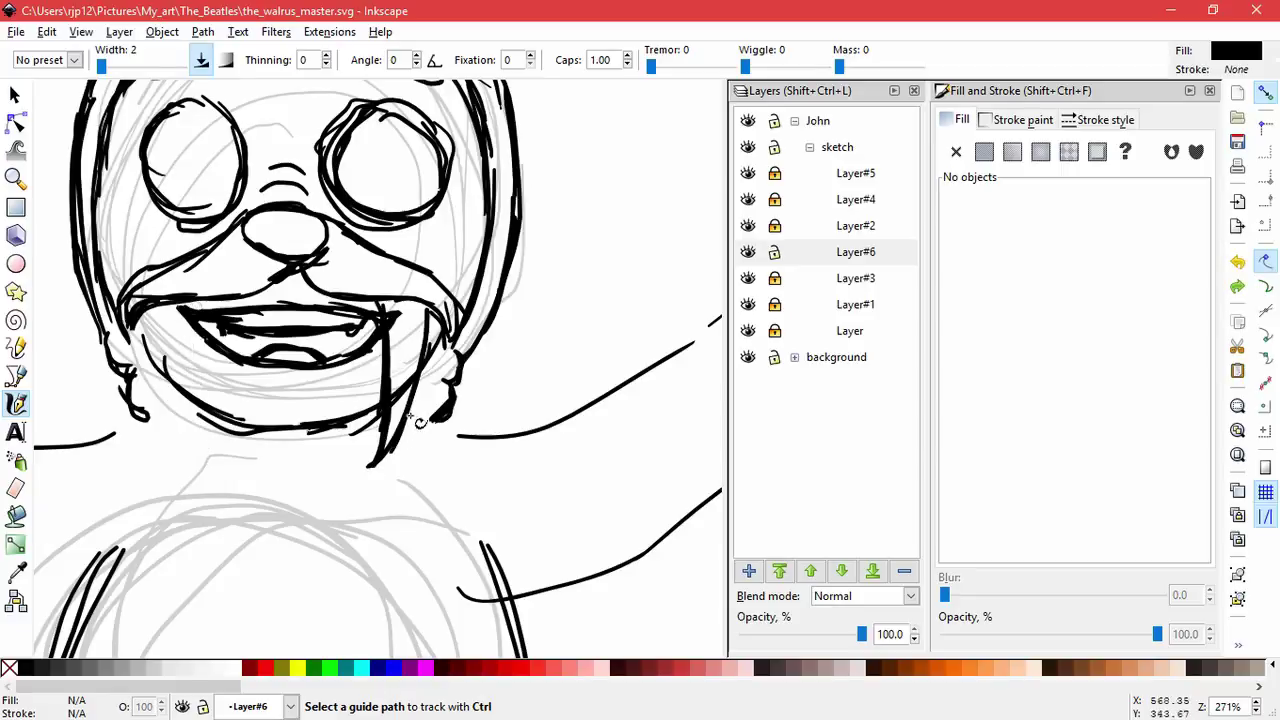
- Sketch two long walrus tusks with rounded tips, hanging from under the moustache on each side of the mouth
mouse_move(400, 300)
left_mouse_down()
mouse_move(362, 476)
mouse_move(444, 316)
left_mouse_up()
left_click_drag(137, 323, 171, 437)
left_click_drag(149, 389, 193, 470)
left_click_drag(161, 392, 207, 462)
mouse_move(174, 303)
left_mouse_down()
mouse_move(212, 468)
mouse_move(160, 314)
left_mouse_up()
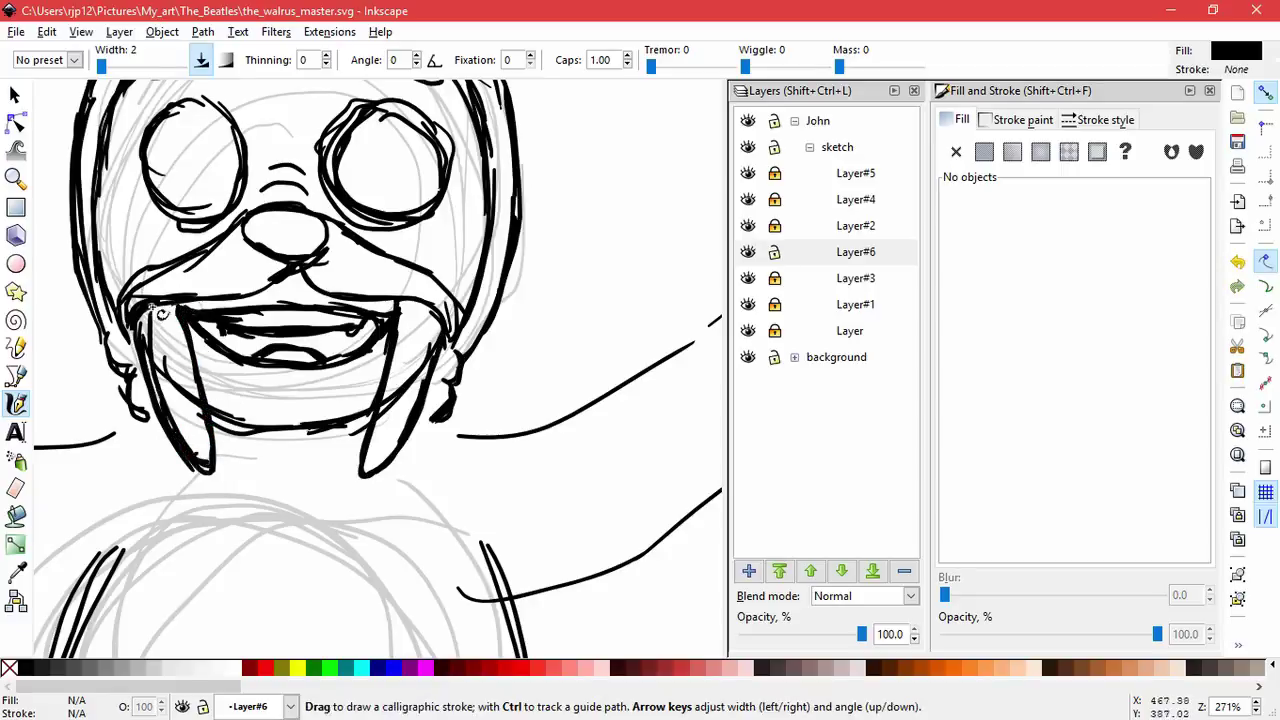
scroll(535, 366, "down", 2)
scroll(529, 305, "up", 2)
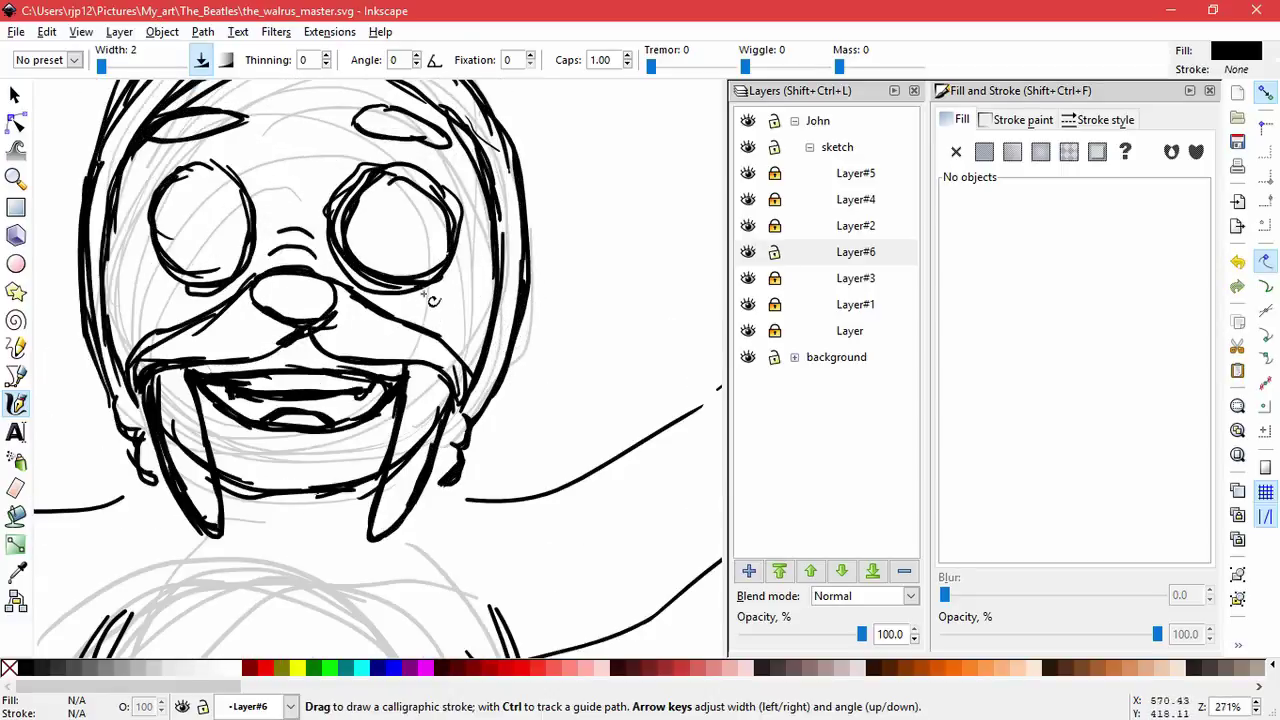
- Add a new layer above the tusks and draw short whisker strokes along the moustache's lower edge on both sides
left_click(748, 571)
key("Return")
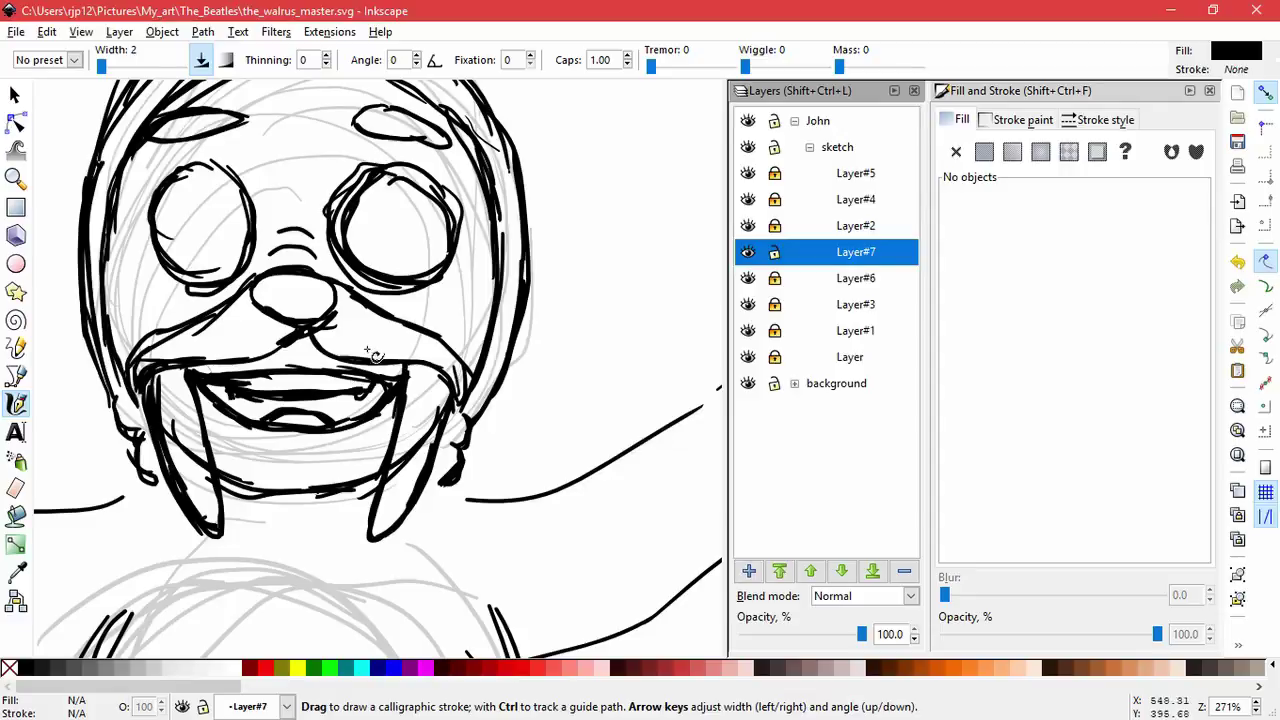
mouse_move(407, 349)
left_mouse_down()
mouse_move(436, 420)
mouse_move(400, 370)
mouse_move(406, 392)
left_mouse_up()
mouse_move(262, 342)
left_mouse_down()
mouse_move(255, 389)
mouse_move(231, 380)
left_mouse_up()
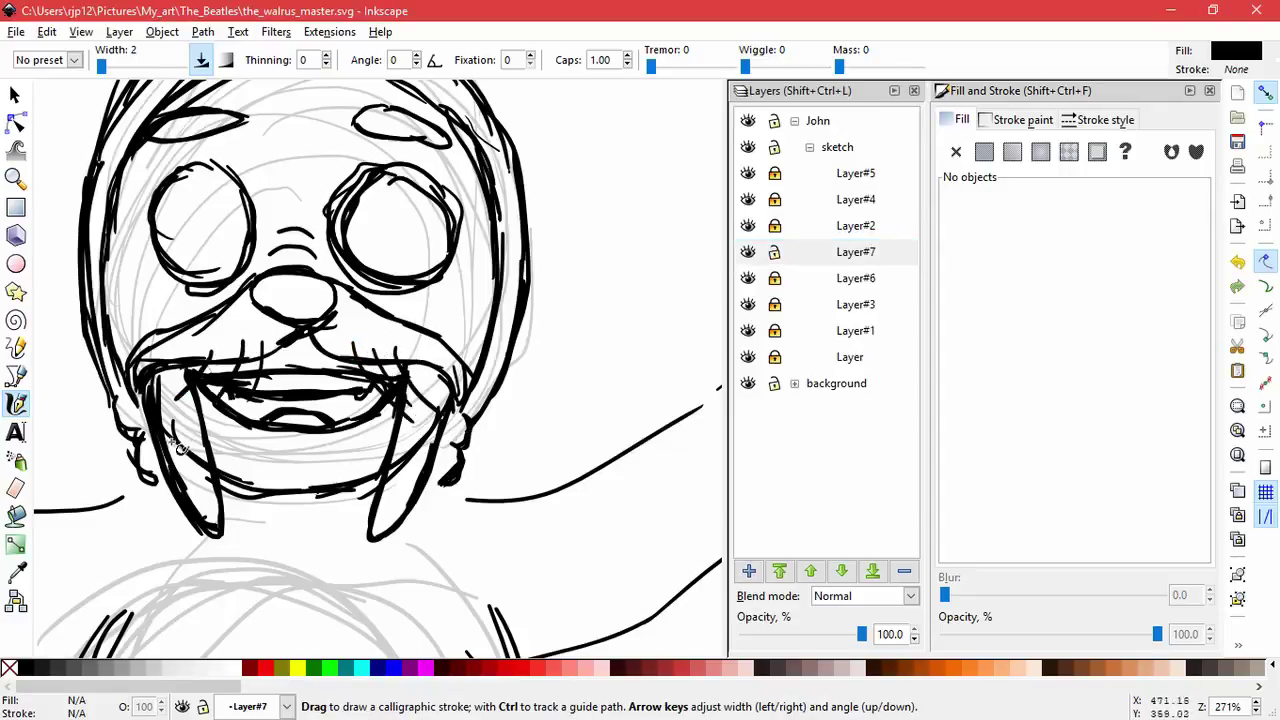
- Toggle layer visibility to check the contents, lock Layer#7, and unlock and select Layer#2 for editing the eyes
scroll(569, 423, "down", 4)
left_click(774, 253)
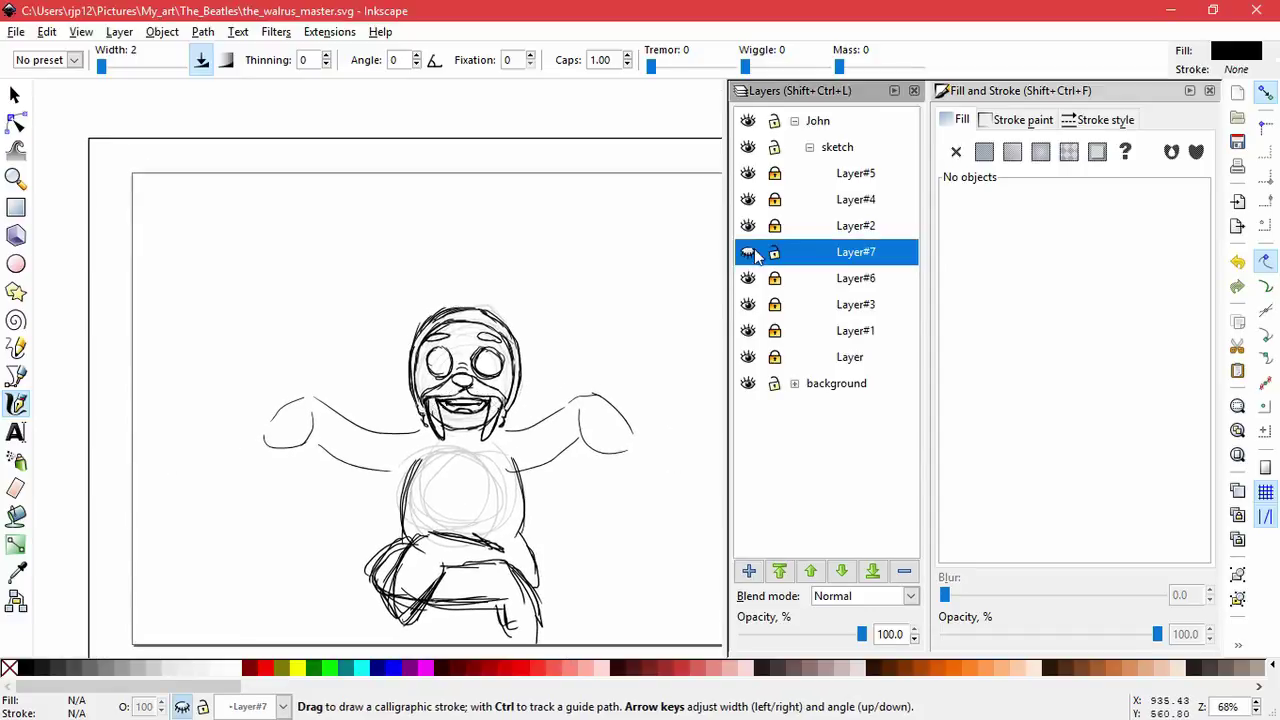
left_click(751, 303)
left_click(751, 227)
left_click(750, 303)
left_click(752, 227)
left_click(774, 227)
left_click(794, 231)
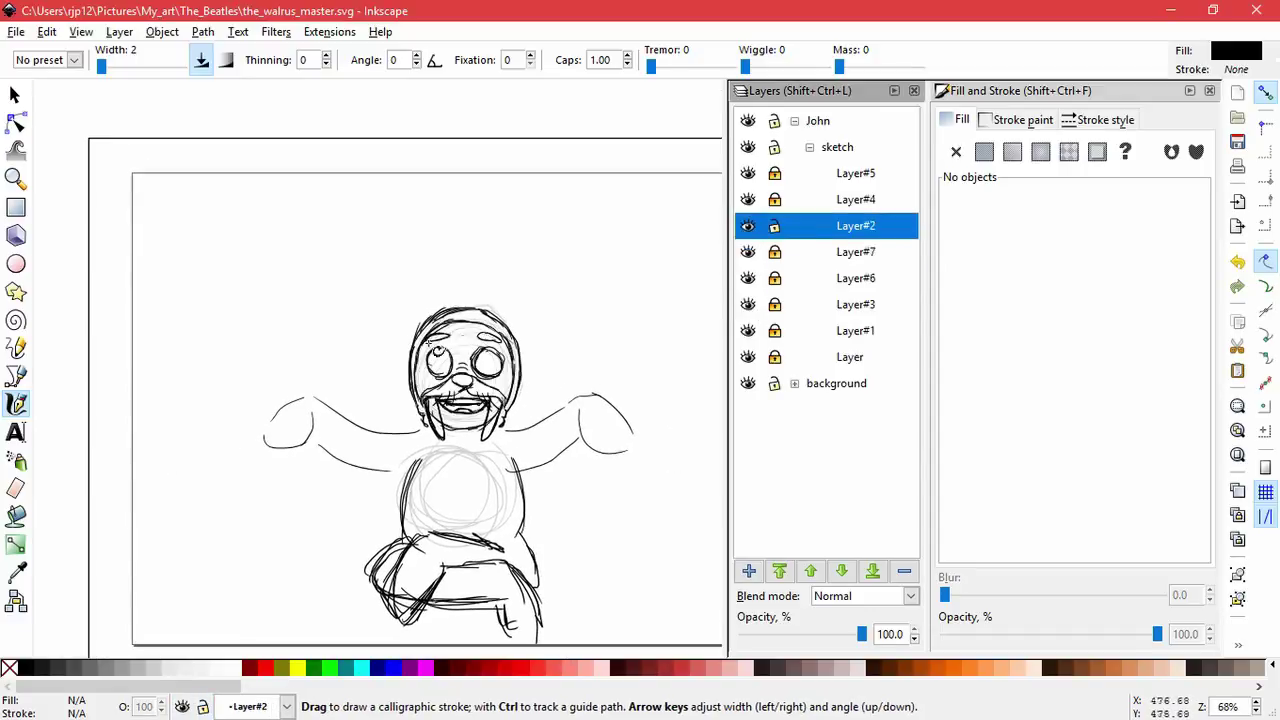
- Delete the strokes of both round eyes on Layer#2
left_click(15, 94)
scroll(549, 386, "up", 4)
left_click(322, 318)
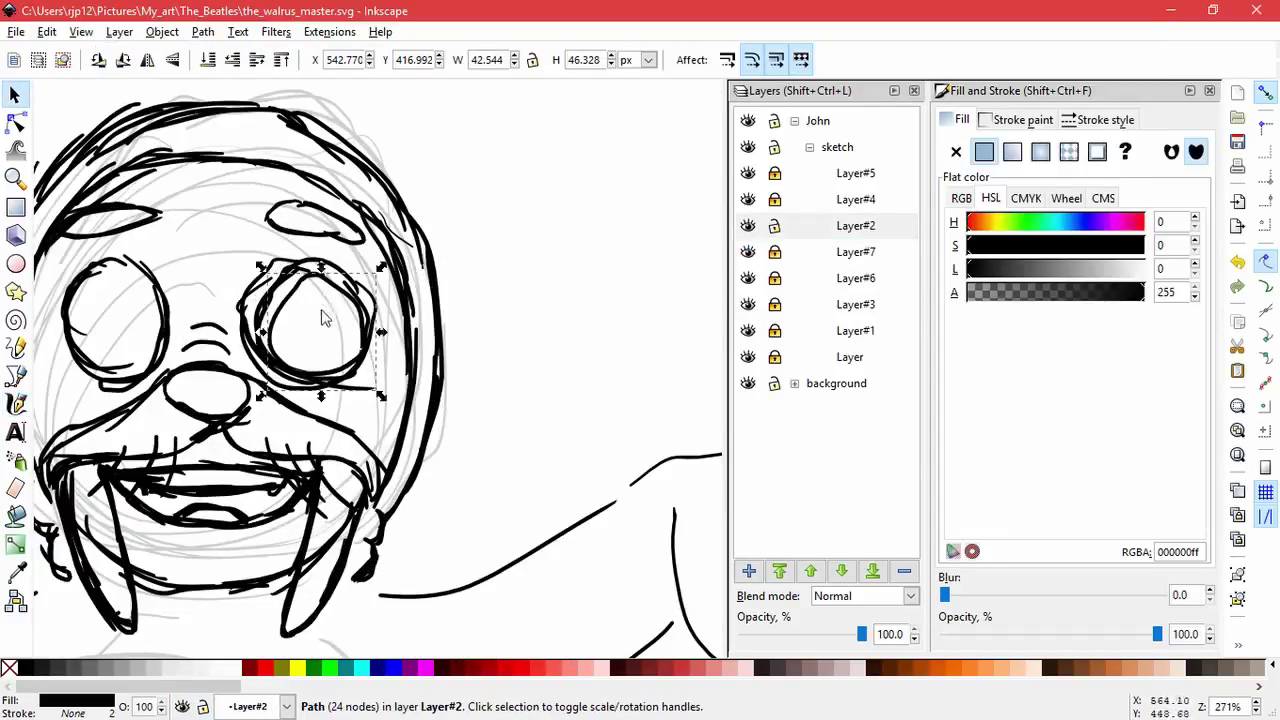
key("Delete")
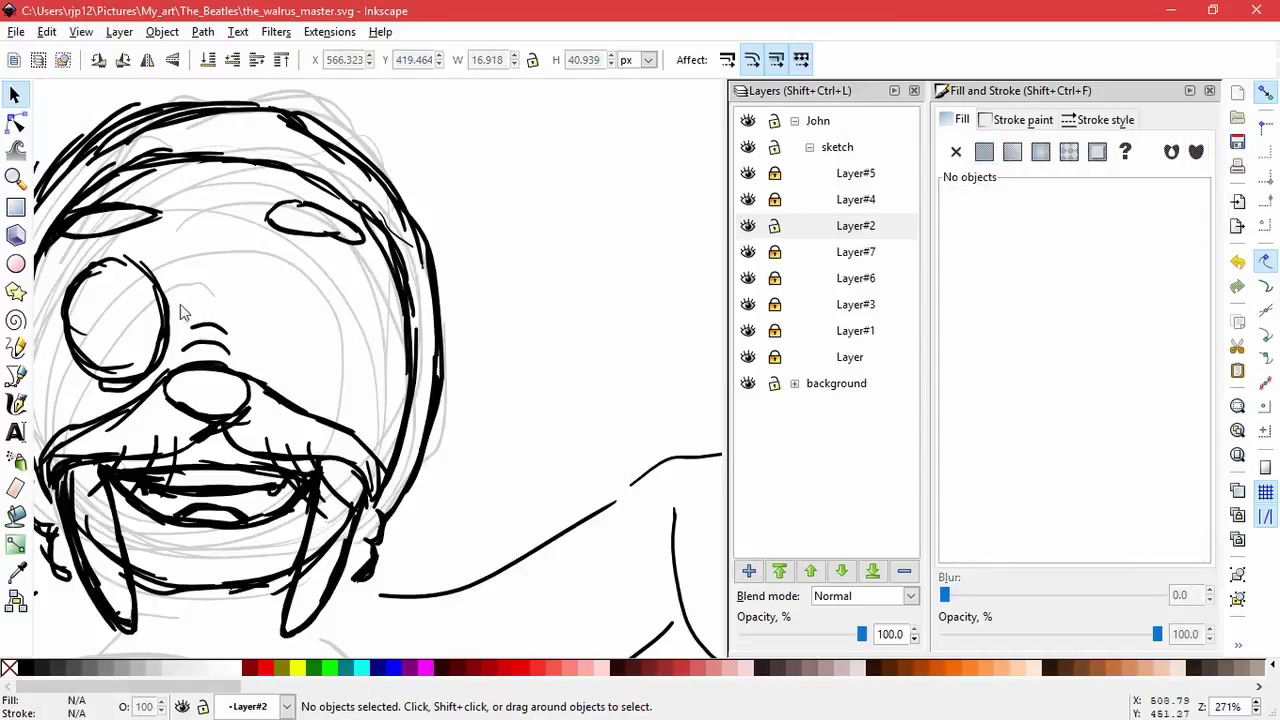
left_click(82, 290)
key("Delete")
left_click_drag(325, 392, 431, 417)
- Sketch a new left eye with a thick arched upper lid, a short lower line and a dark highlighted pupil
key("c")
left_click_drag(168, 380, 258, 350)
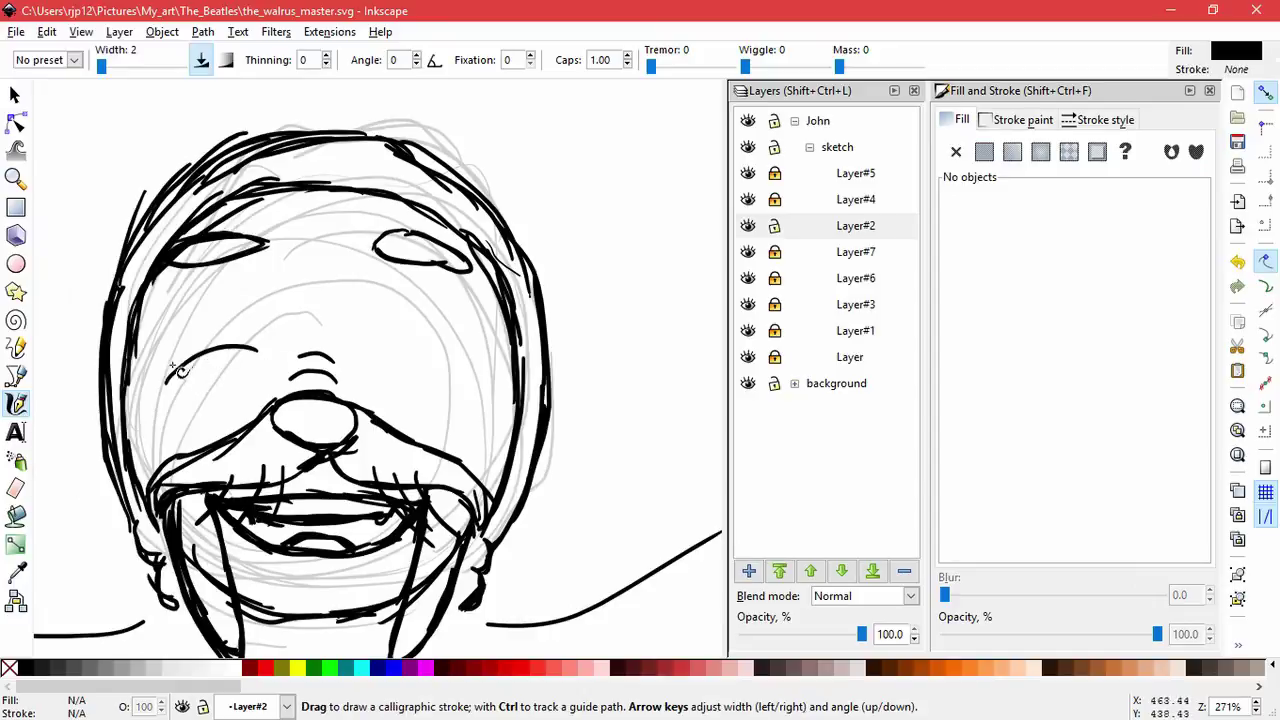
key("ctrl+z")
left_click_drag(170, 383, 198, 338)
mouse_move(260, 360)
left_mouse_down()
mouse_move(203, 393)
mouse_move(229, 372)
mouse_move(215, 378)
left_mouse_up()
key("space")
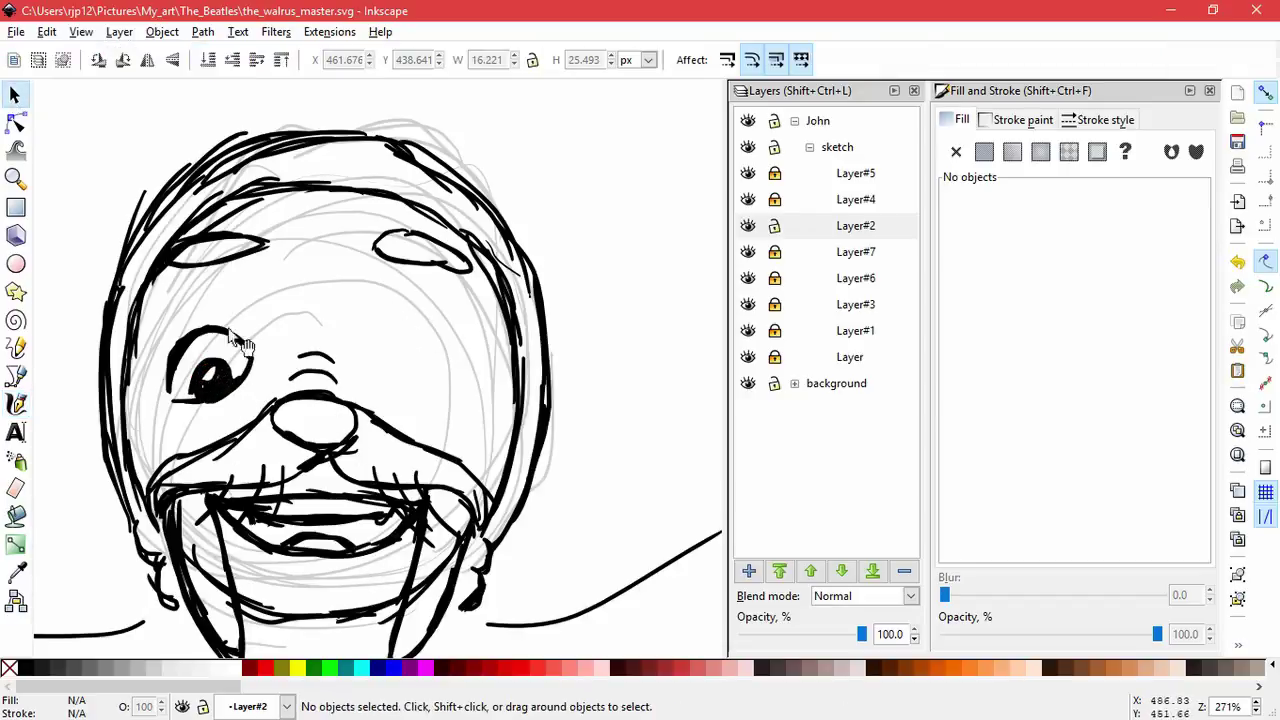
- Select all strokes of the new left eye, without the nose strokes, and cut them from Layer#2
left_click_drag(291, 437, 291, 437)
left_click(243, 288)
left_click_drag(149, 323, 318, 446)
left_click(264, 368)
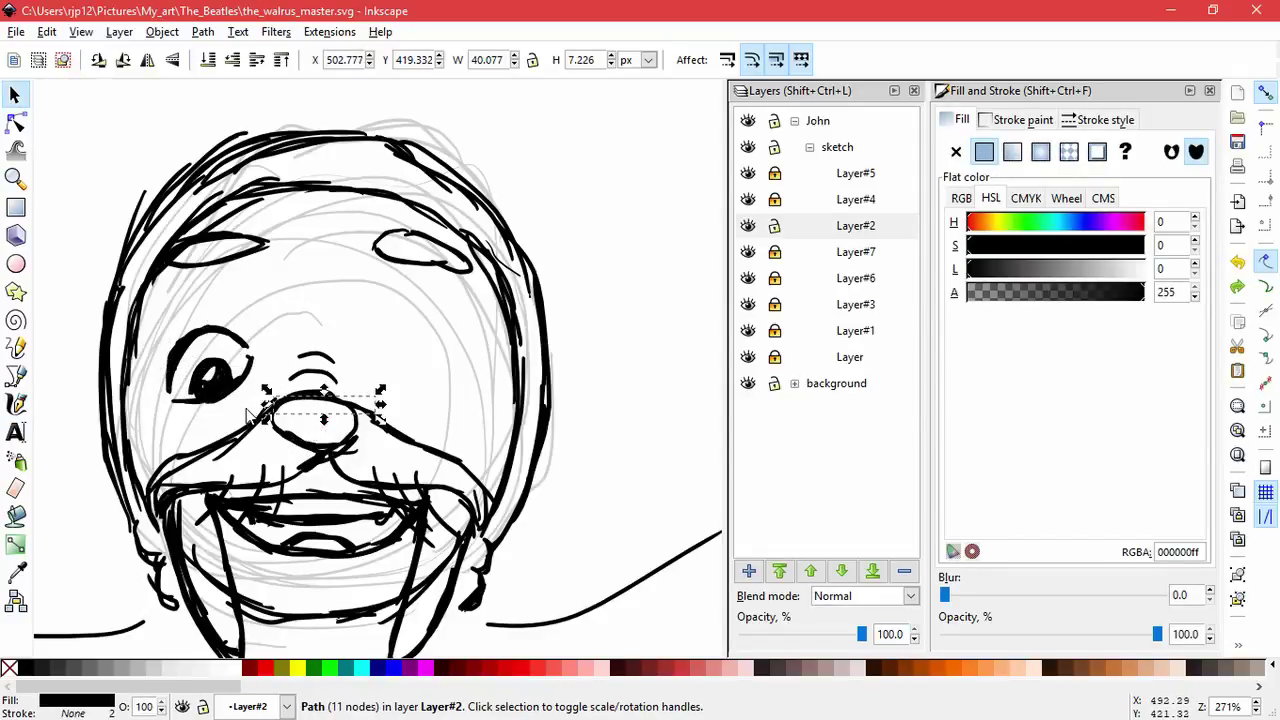
left_click_drag(268, 415, 266, 416)
key("Delete")
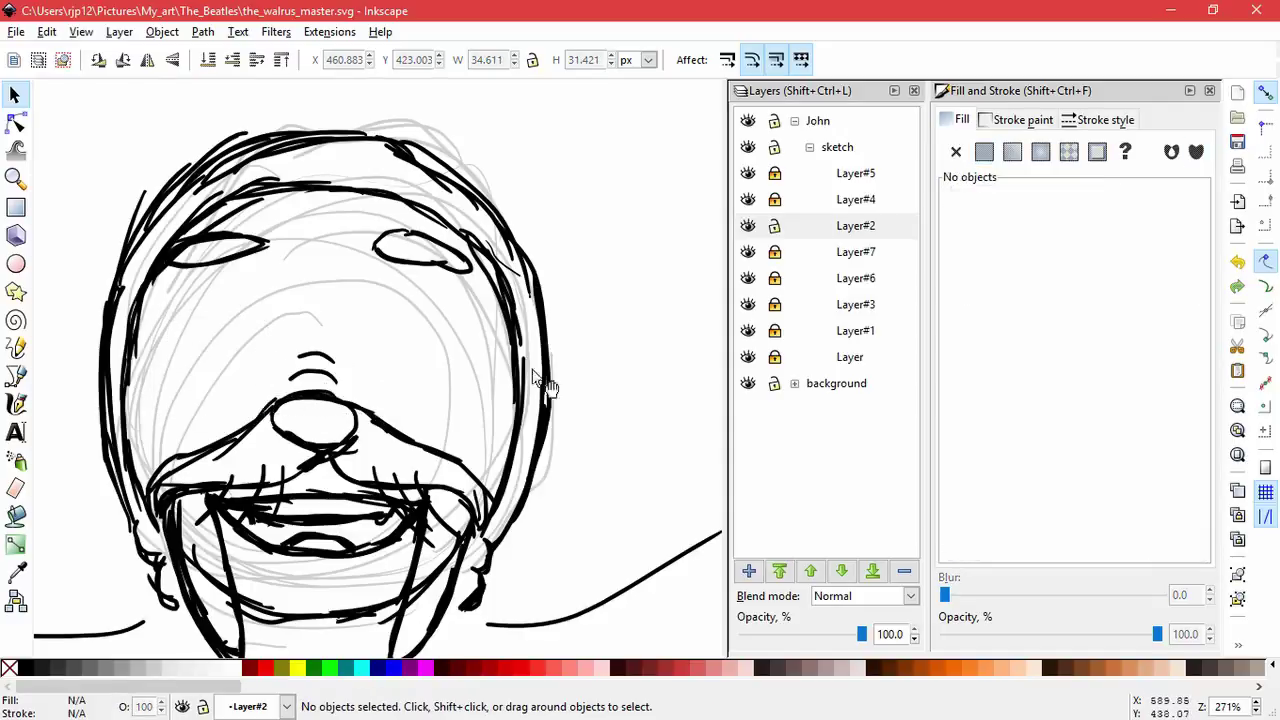
- Lock Layer#2, add a new layer above it and paste the cut eye strokes there in their original place
left_click(749, 225)
left_click(751, 571)
left_click(735, 443)
left_click(46, 33)
left_click(78, 175)
key("ctrl+z")
left_click(47, 31)
left_click(62, 194)
left_click(230, 362)
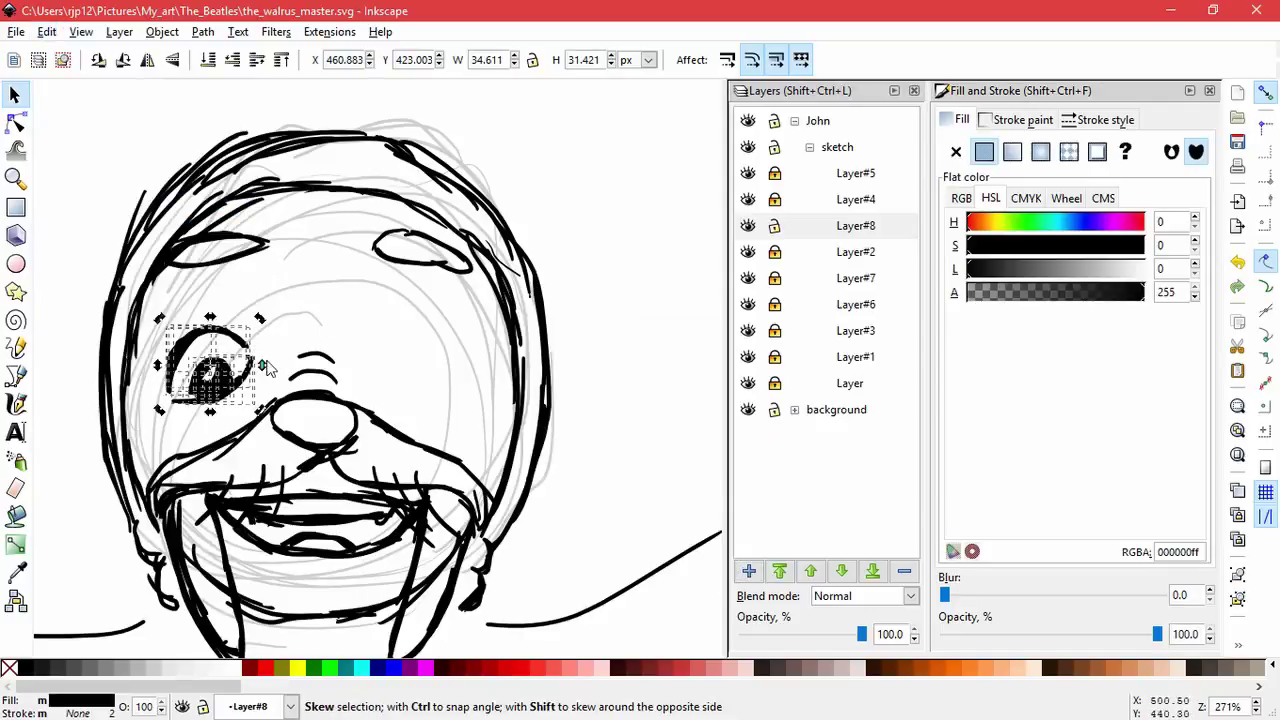
- Skew and enlarge the left eye slightly, then group its strokes
left_click_drag(264, 365, 266, 378)
left_click_drag(260, 325, 270, 326)
key("ctrl+g")
- Duplicate the eye group, flip the copy horizontally and place it as the right eye across the nose
key("shift+d")
key("ctrl+d")
left_click_drag(266, 340, 491, 361)
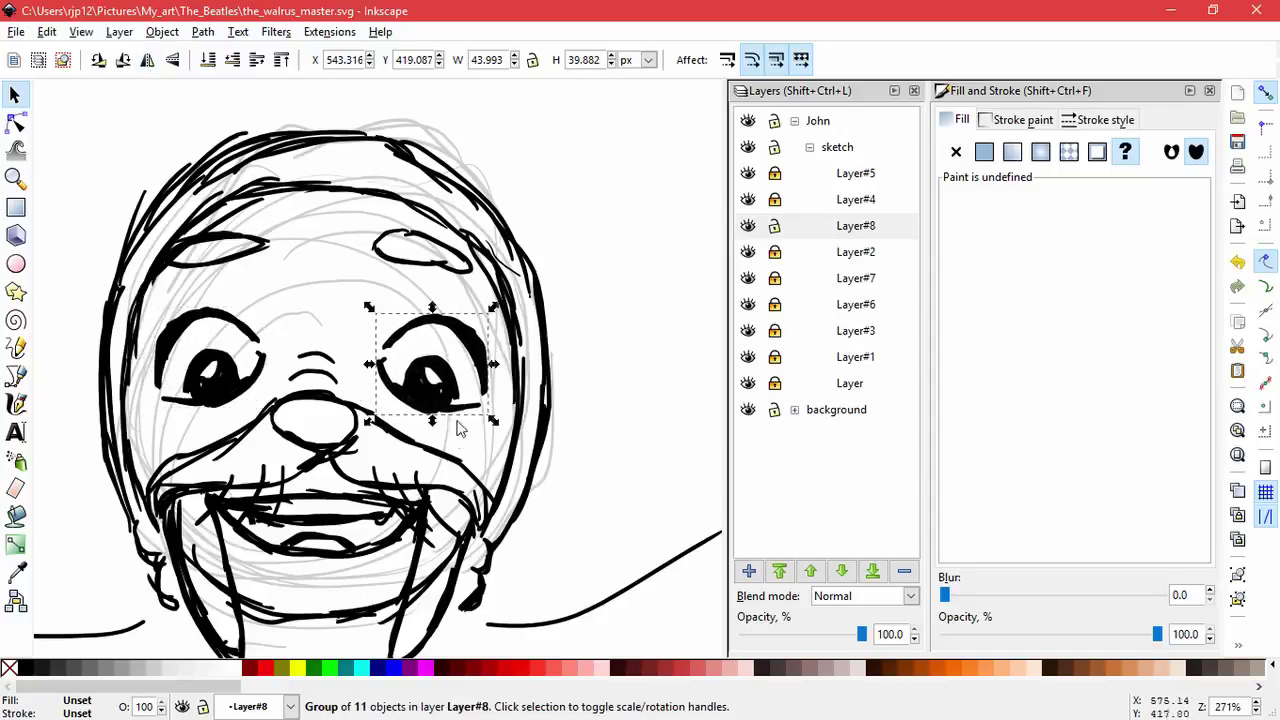
left_click(308, 255)
- Ungroup the mirrored right eye
left_click(424, 361)
left_click(162, 32)
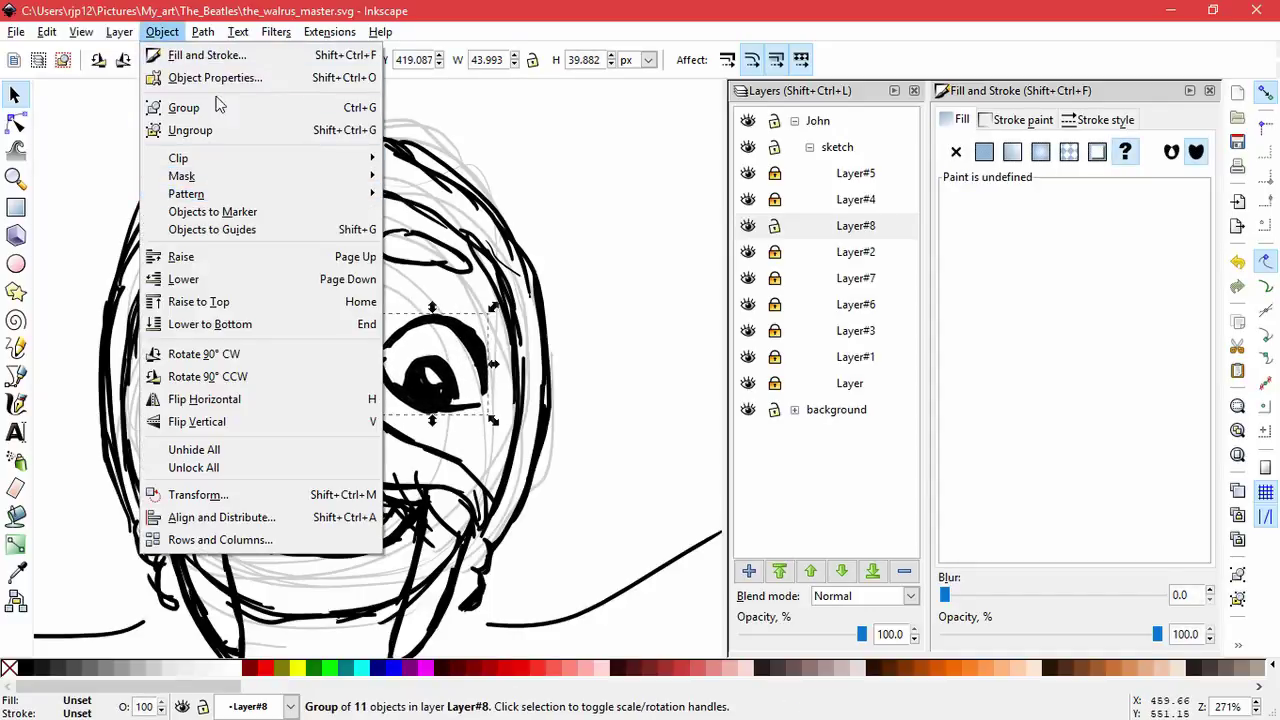
left_click(190, 130)
left_click(330, 268)
- Rework the right eye's pupil so its highlight faces the same way as in the left eye
mouse_move(458, 407)
left_mouse_down()
mouse_move(457, 418)
mouse_move(380, 340)
left_mouse_up()
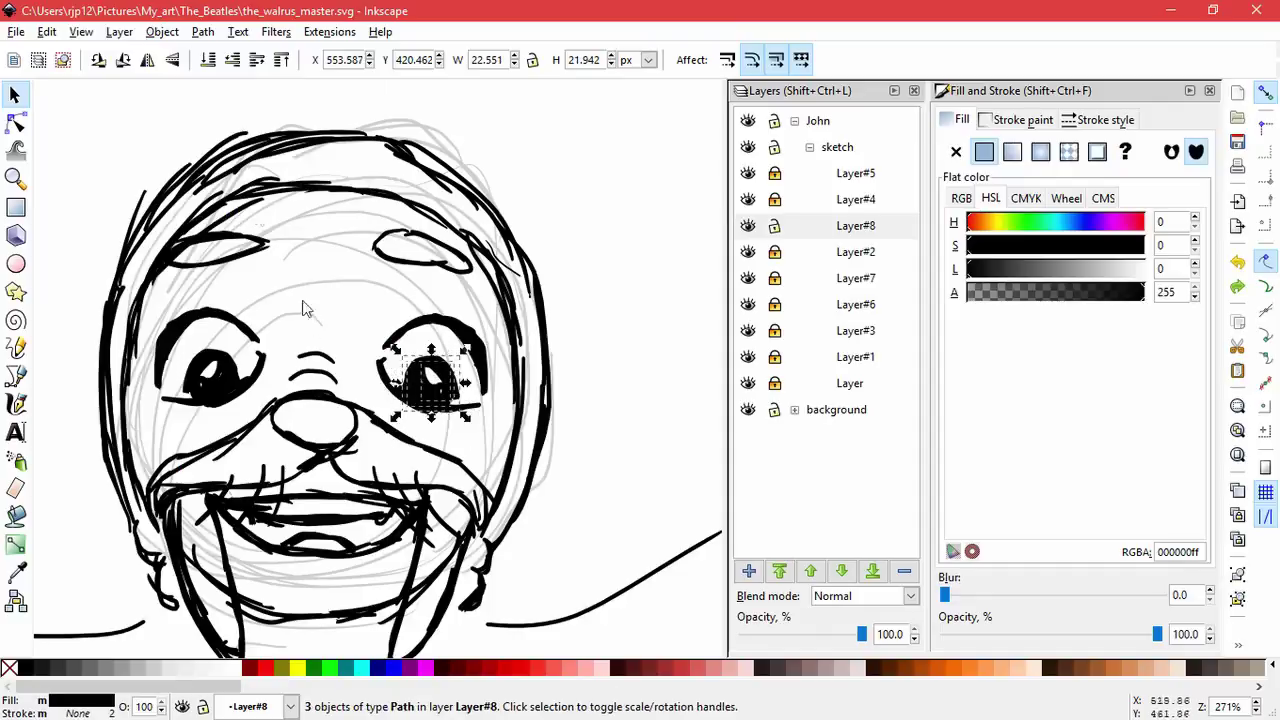
left_click(468, 358)
left_click_drag(466, 352, 587, 302)
left_click(496, 411)
key("ctrl+x")
mouse_move(436, 382)
left_mouse_down()
mouse_move(546, 311)
mouse_move(424, 400)
mouse_move(432, 393)
left_mouse_up()
key("c")
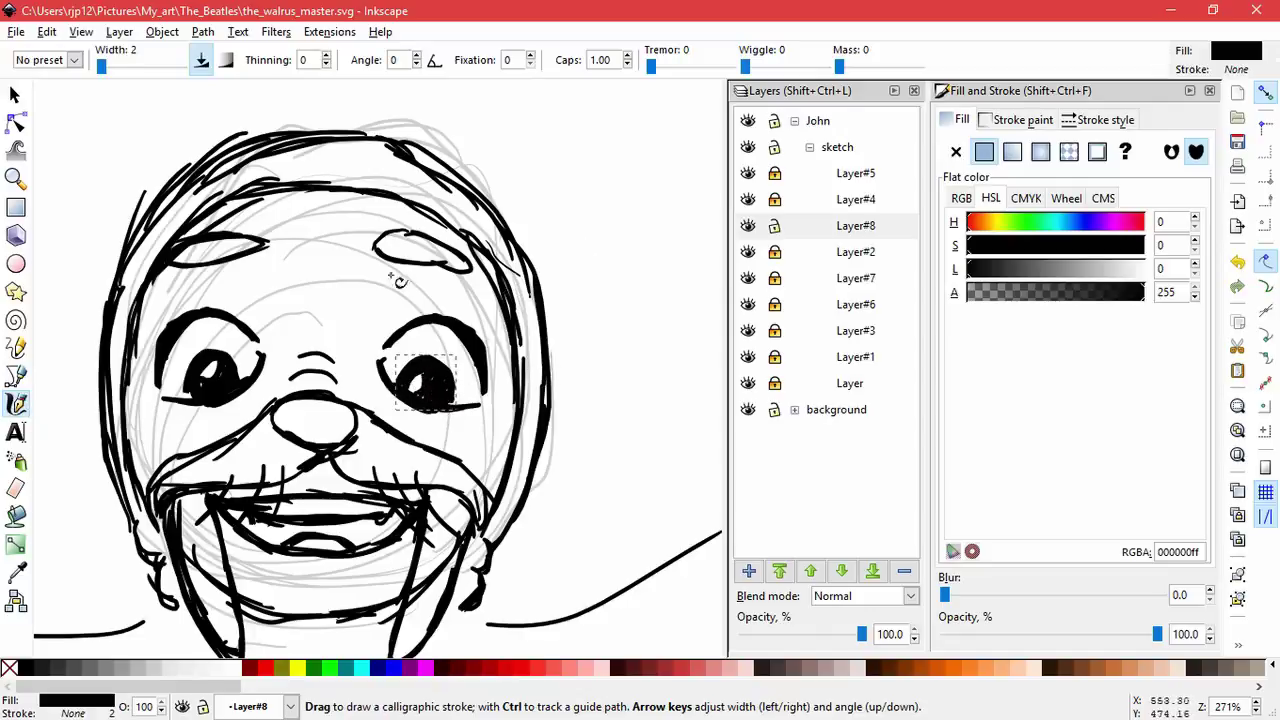
left_click(15, 95)
left_click(594, 417)
key("space")
- Select the strokes of each eye in turn and fine-tune the size and placement of the eyes and pupils
scroll(600, 420, "down", 3)
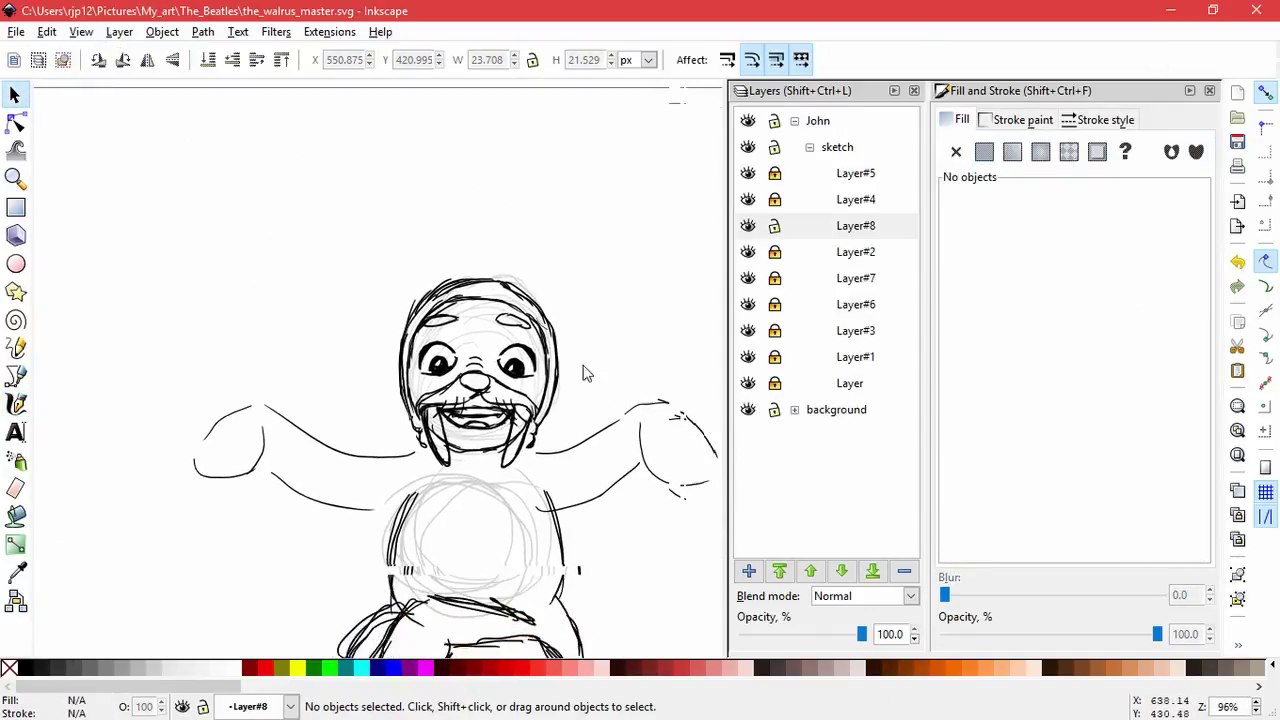
scroll(583, 350, "up", 2)
key("space")
left_click_drag(500, 343, 402, 437)
left_click_drag(453, 393, 448, 393)
left_click(485, 371)
left_click_drag(492, 347, 487, 342)
left_click_drag(189, 314, 328, 402)
left_click(296, 395)
left_click(578, 492)
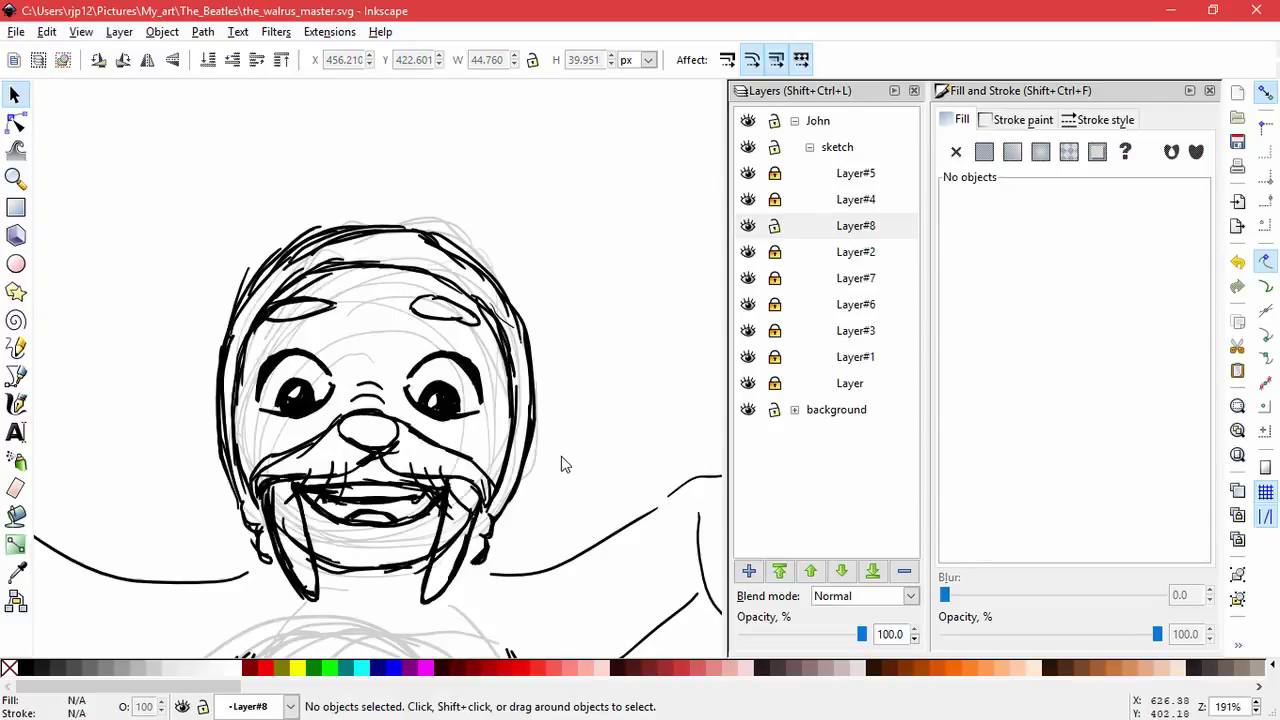
key("5")
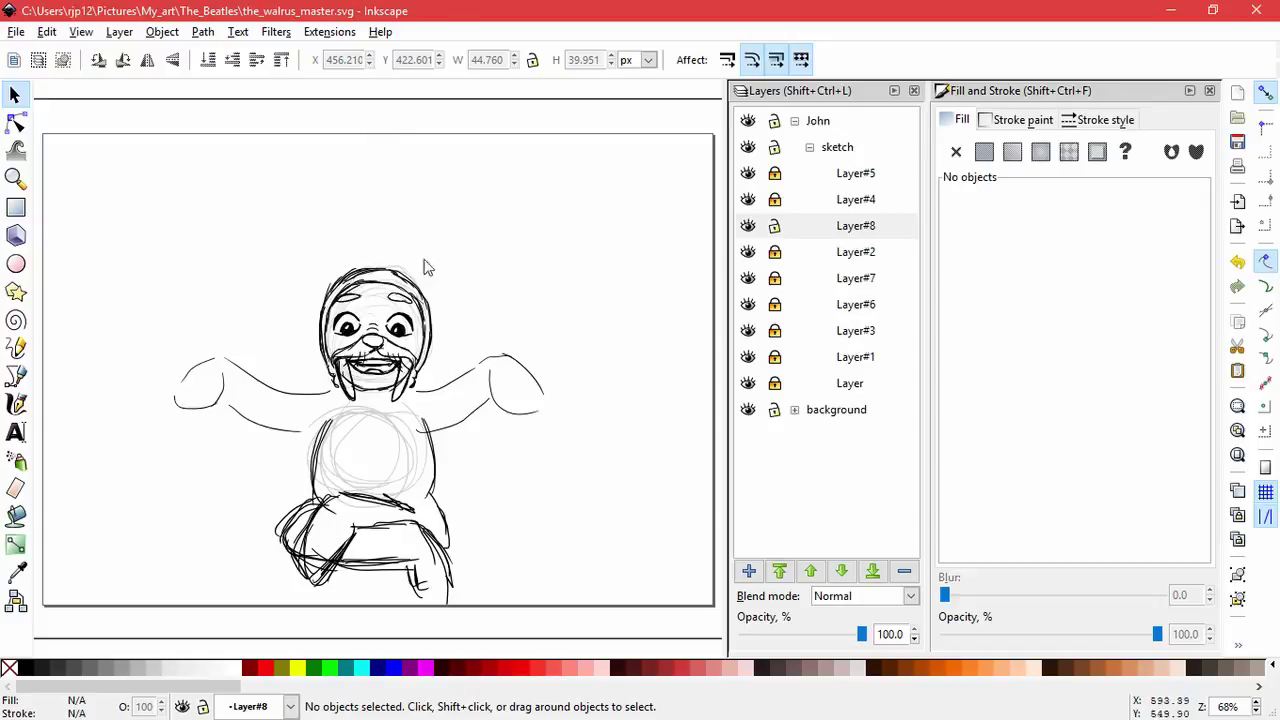
- Save the drawing and activate the Calligraphy tool
key("ctrl+s")
key("z")
left_click(16, 404)
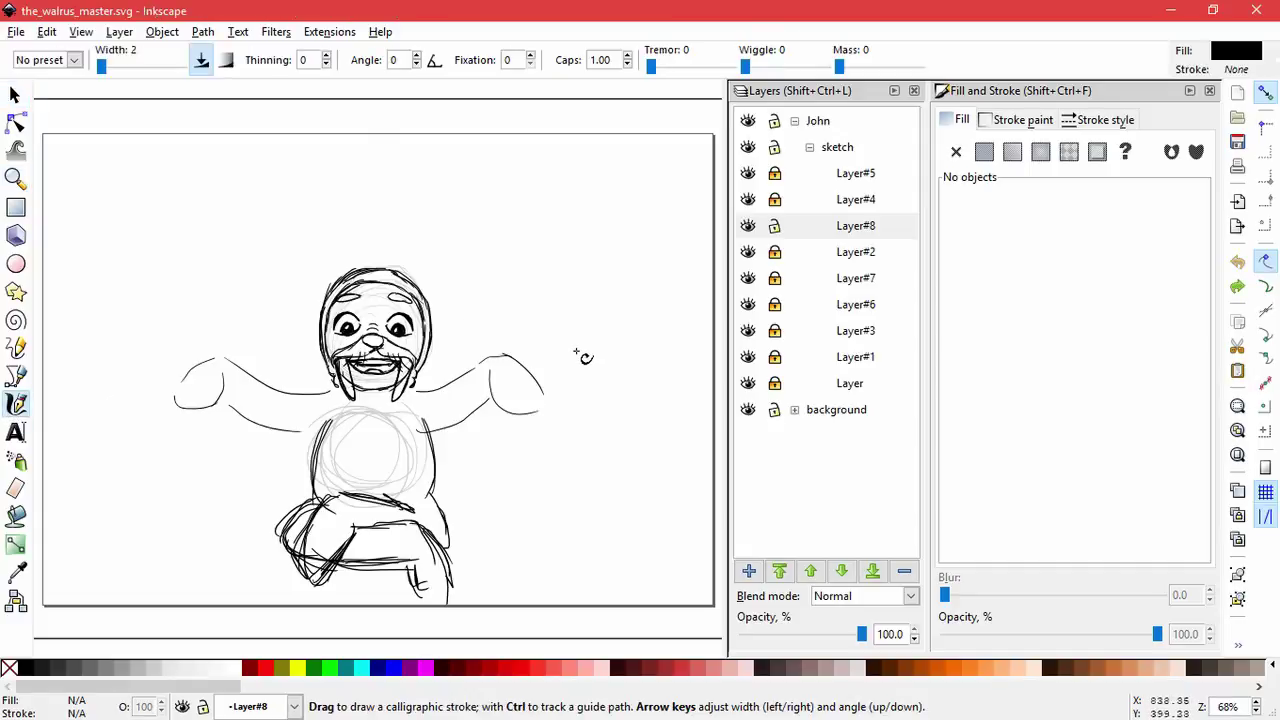
- Toggle the visibility of the lower sketch layers to find which one holds the body and arms
left_click(748, 252)
left_click(749, 332)
left_click(749, 358)
left_click(749, 358)
left_click(752, 359)
left_click(752, 305)
left_click(749, 279)
left_click(749, 253)
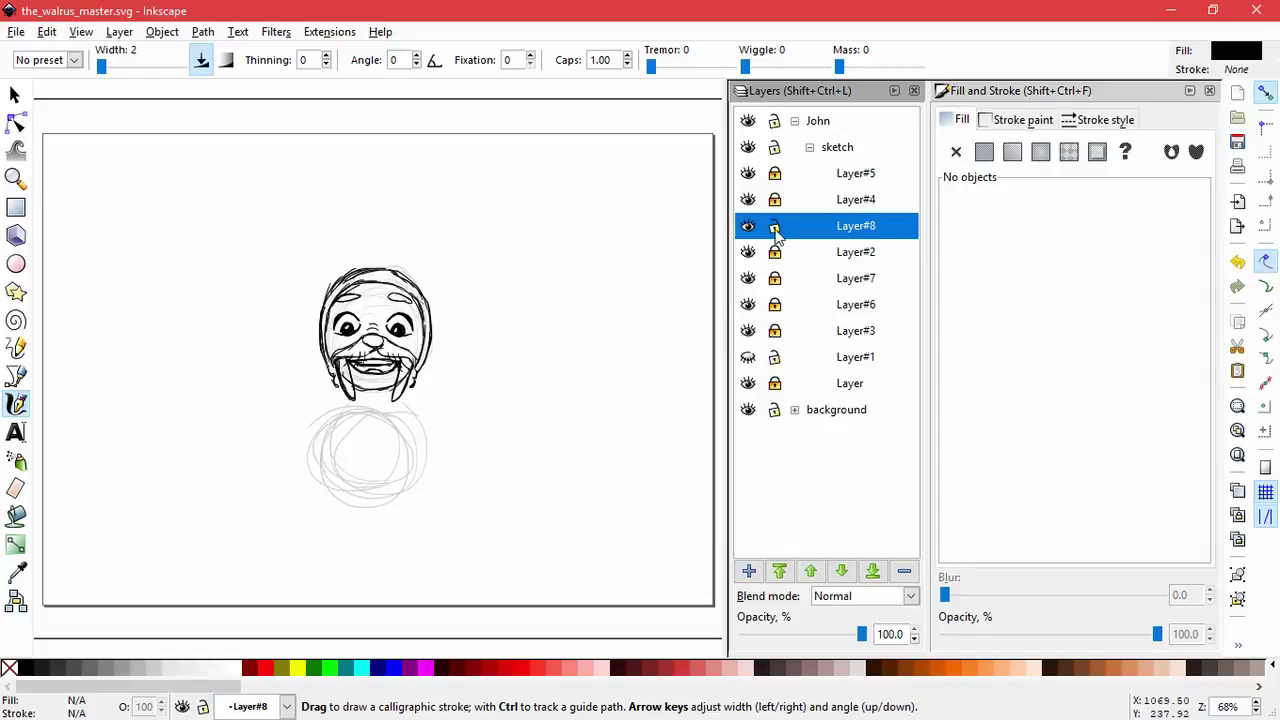
- Lock Layer#8, show and activate Layer#1, and unlock the chest-circle layer for editing alongside it
left_click(774, 227)
left_click(750, 358)
left_click(825, 358)
left_click(15, 96)
left_click_drag(493, 620, 264, 388)
left_click(461, 648)
left_click_drag(461, 648, 260, 402)
left_click(775, 384)
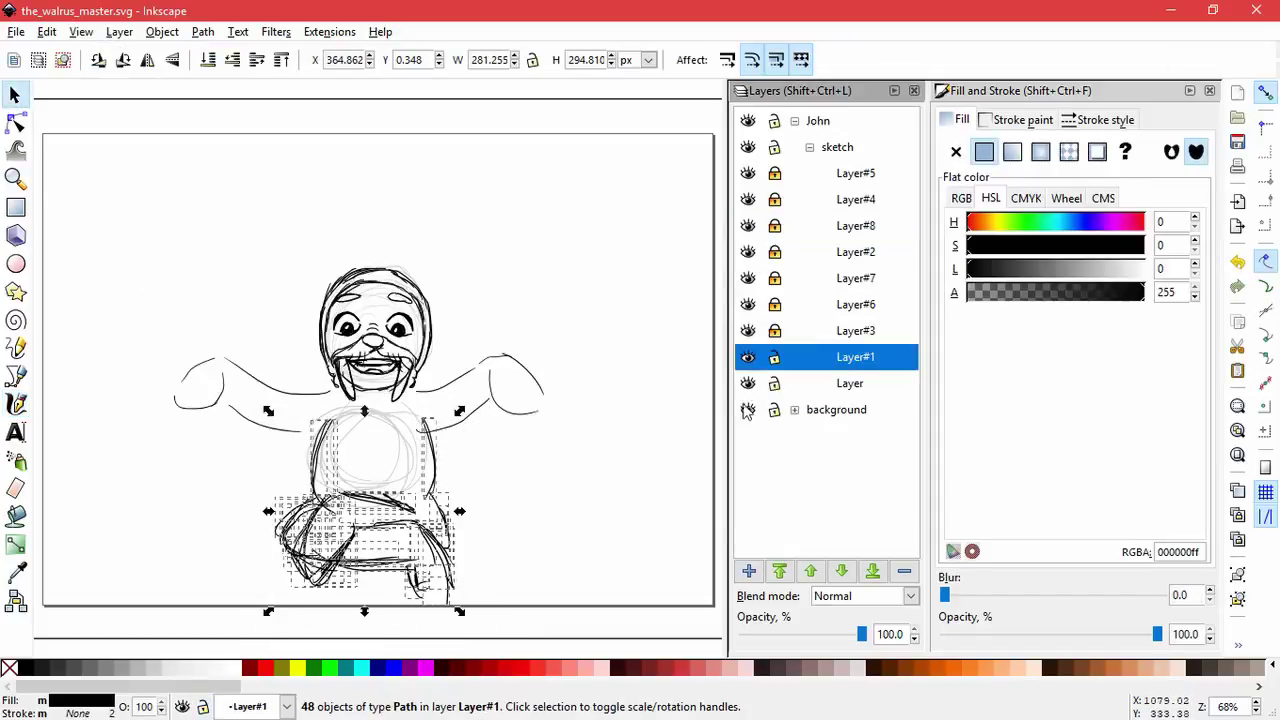
left_click(749, 386)
left_click(749, 386)
- Shift the torso and leg strokes slightly lower together with the chest construction circles
mouse_move(480, 631)
left_mouse_down()
mouse_move(250, 407)
mouse_move(264, 381)
left_mouse_up()
mouse_move(443, 476)
left_mouse_down()
mouse_move(410, 458)
mouse_move(426, 491)
mouse_move(441, 488)
left_mouse_up()
key("ctrl+z")
left_click(455, 431, "shift")
key("ctrl+z")
left_click(458, 548)
- Lock the chest-circle layer and move the strokes of the arm on the canvas's left side in toward the shoulder
left_click(291, 430)
left_click(774, 305)
left_click(285, 432)
left_click(774, 383)
left_click_drag(309, 438, 323, 445)
mouse_move(222, 399)
left_mouse_down()
mouse_move(143, 337)
mouse_move(164, 362)
mouse_move(183, 348)
left_mouse_up()
left_click(586, 490)
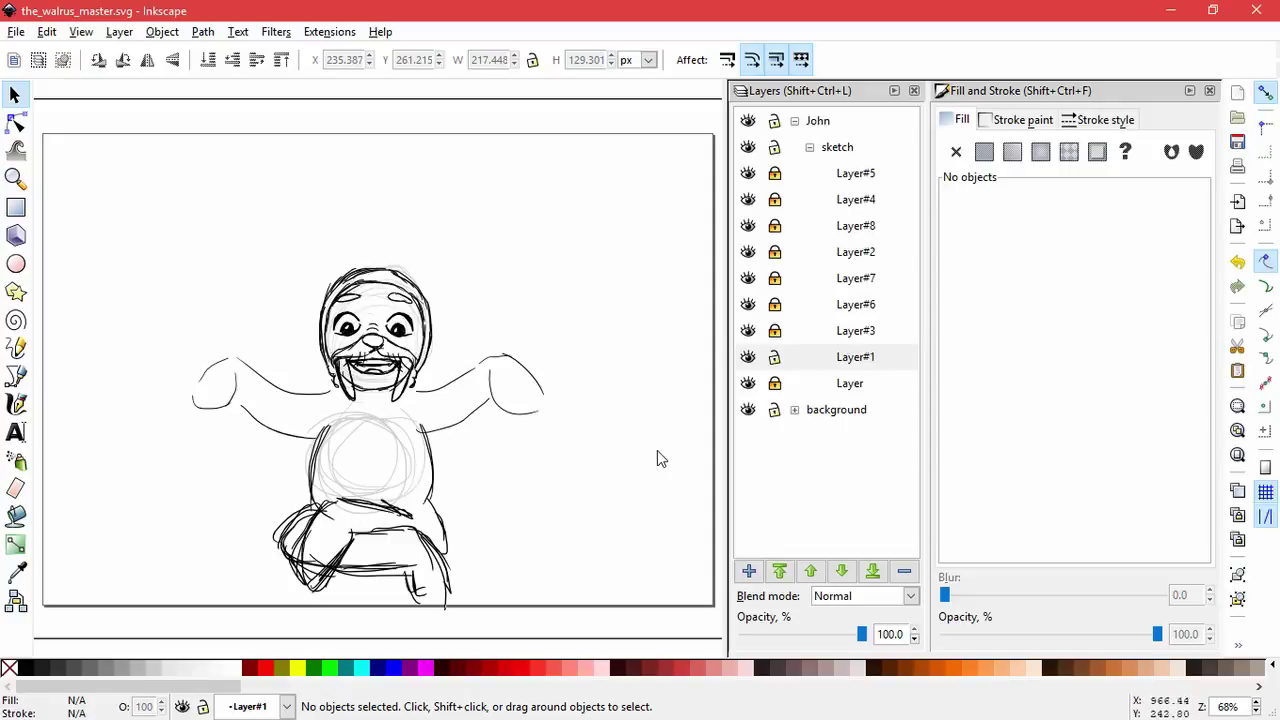
- Hide the chest-circle layer and remove the duplicate strokes along the waistline
left_click(748, 383)
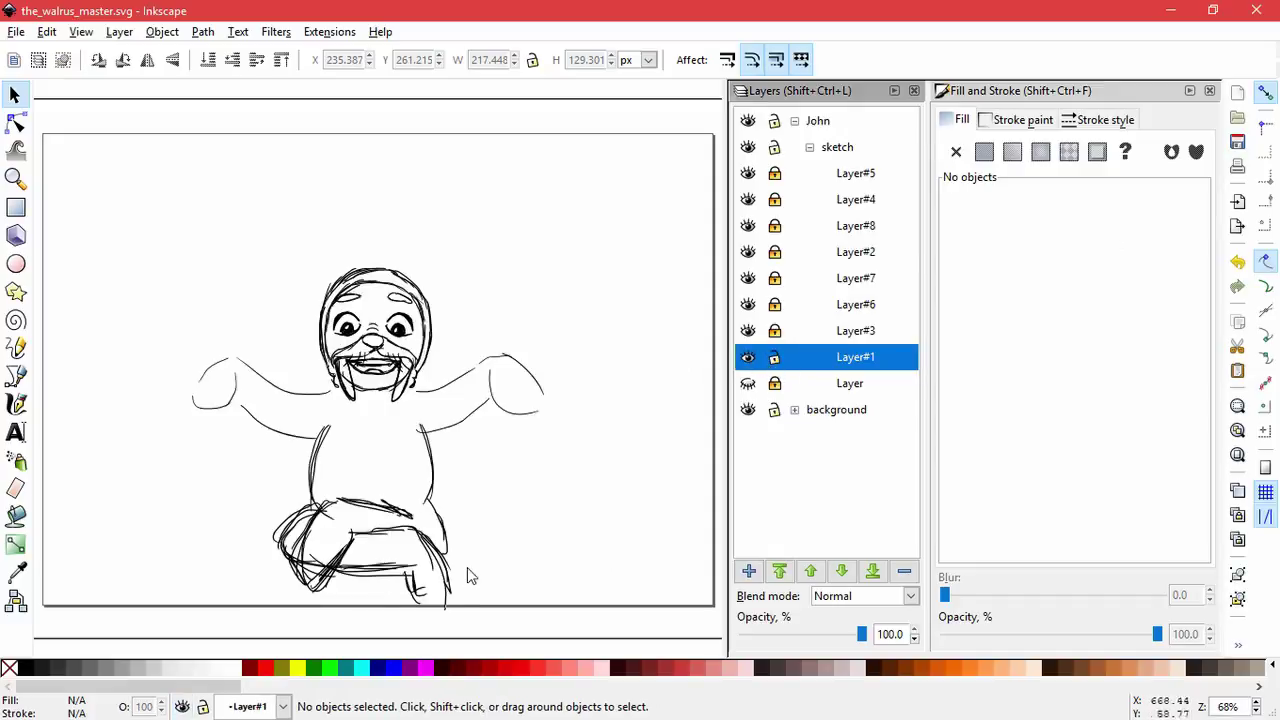
scroll(466, 569, "up", 2)
left_click_drag(486, 504, 583, 475)
left_click_drag(421, 410, 440, 338)
key("Delete")
left_click(396, 424)
key("Delete")
left_click_drag(386, 413, 374, 418)
left_click_drag(434, 447, 462, 444)
- Delete the redundant strokes along the left side of the torso
left_click(297, 442)
left_click_drag(297, 442, 186, 405)
key("Delete")
left_click_drag(273, 333, 361, 310)
key("Delete")
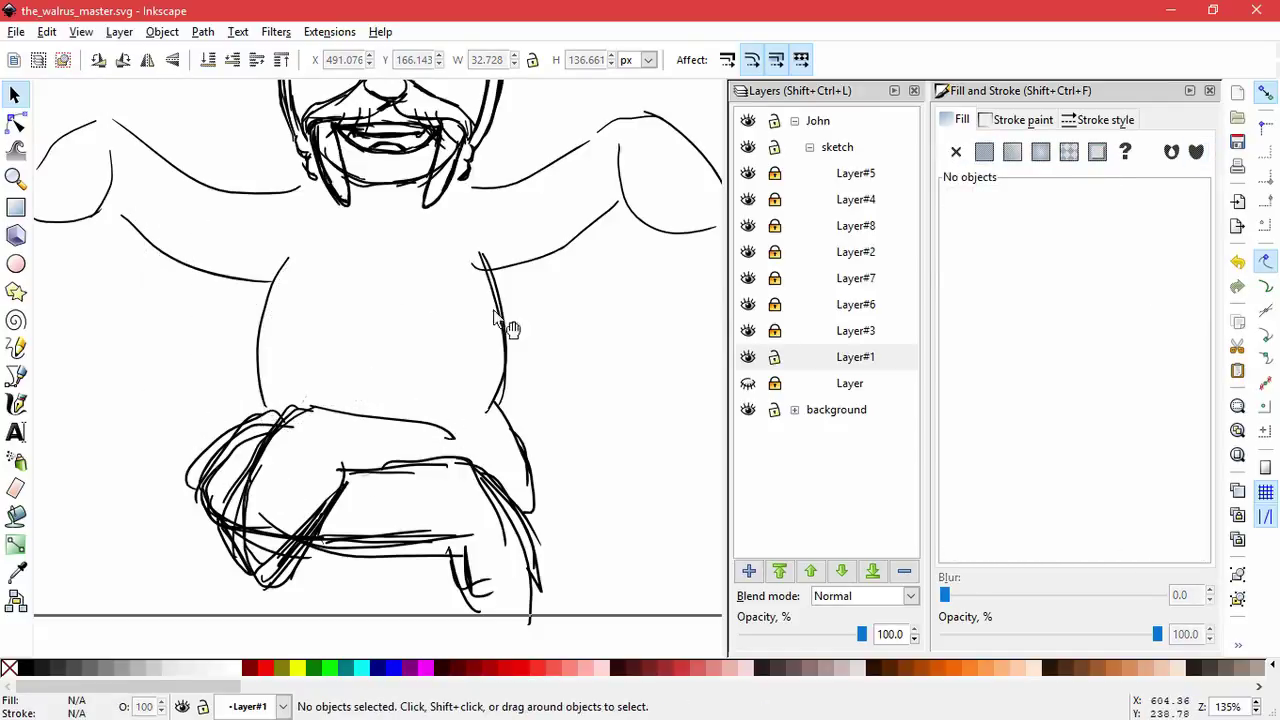
- Clean up the doubled strokes along the torso's right side and the adjoining hip
mouse_move(502, 389)
left_mouse_down()
mouse_move(471, 437)
mouse_move(565, 420)
left_mouse_up()
left_click(476, 440)
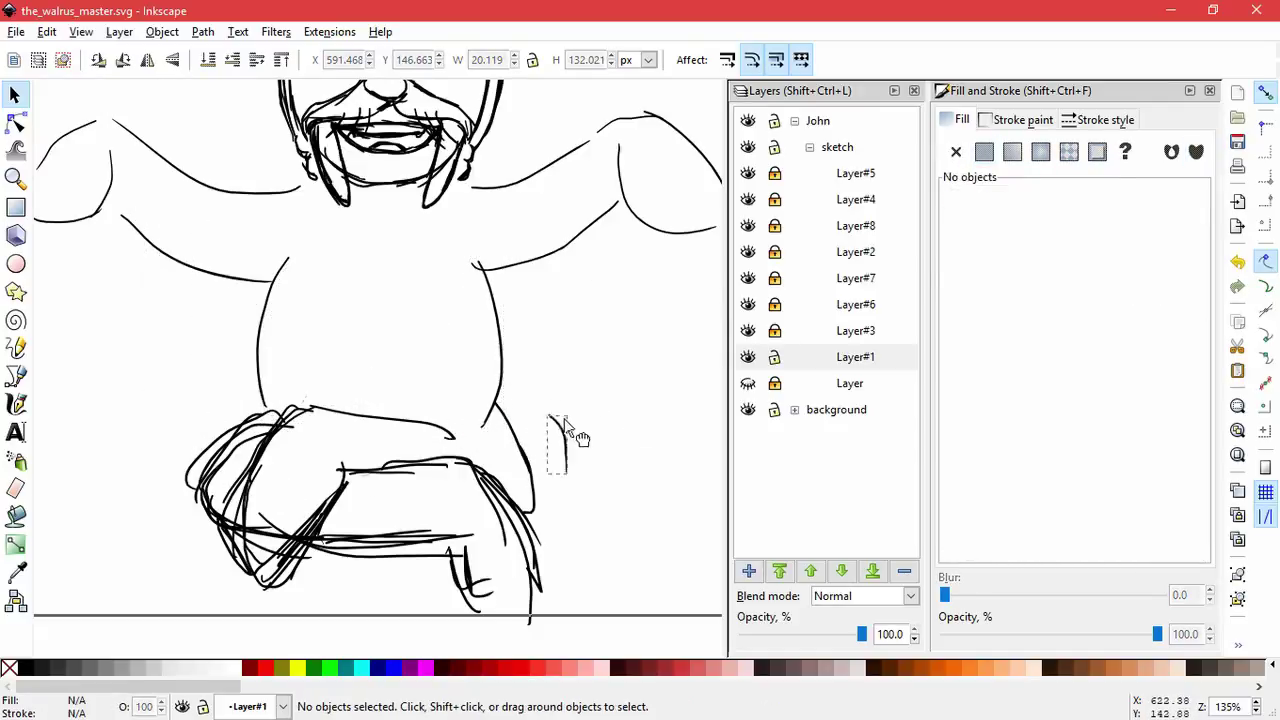
left_click_drag(500, 518, 600, 433)
key("Delete")
key("Delete")
- Remove the duplicate outline strokes and inner marks from the lower leg on the right
left_click_drag(535, 562, 661, 433)
key("Delete")
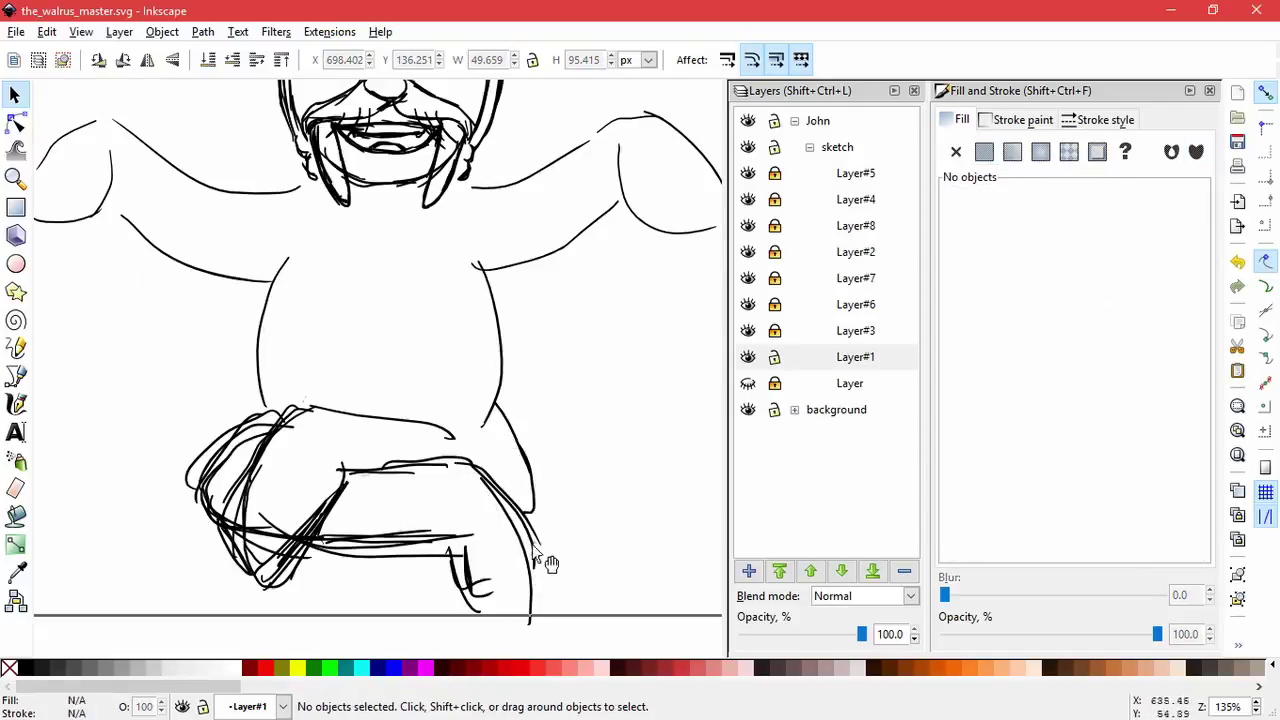
left_click_drag(529, 554, 538, 548)
left_click_drag(476, 583, 624, 452)
key("Delete")
left_click_drag(468, 560, 606, 465)
key("Delete")
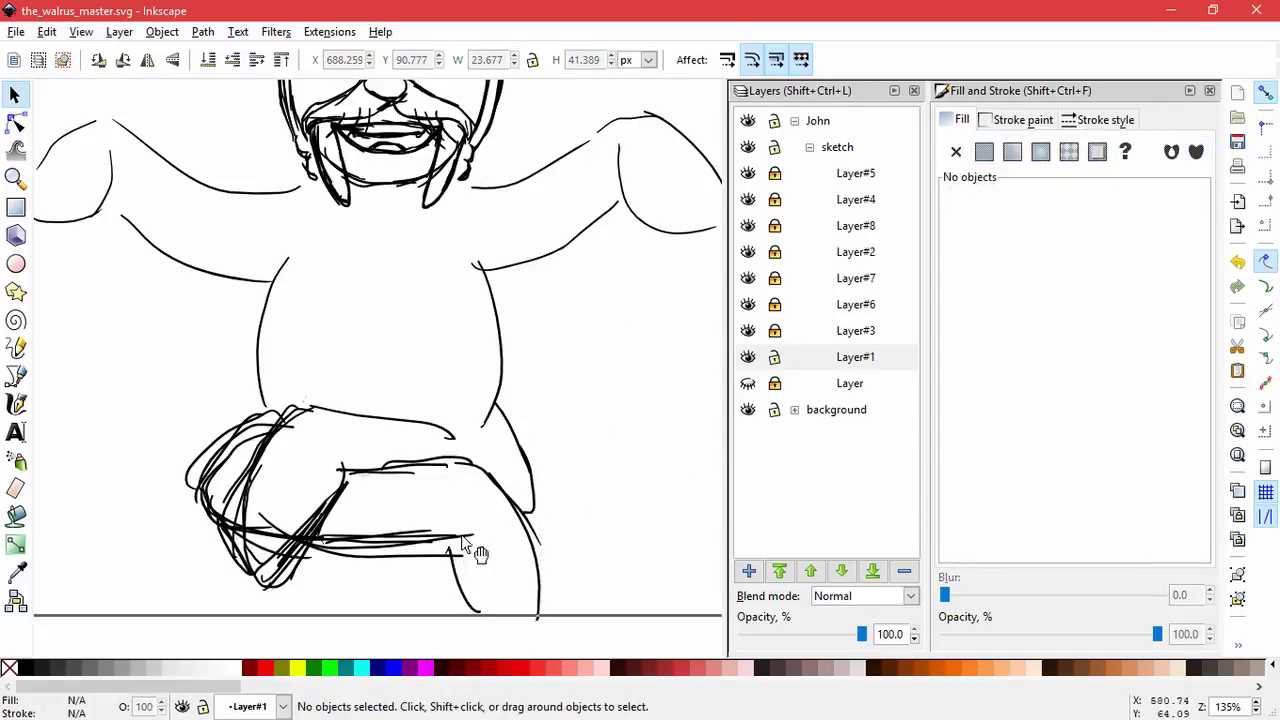
- Delete the extra horizontal strokes along the underside of the crossed leg
left_click_drag(454, 537, 600, 440)
key("Delete")
left_click_drag(414, 531, 629, 401)
key("Delete")
left_click(385, 542)
key("Delete")
left_click_drag(427, 540, 597, 406)
key("Delete")
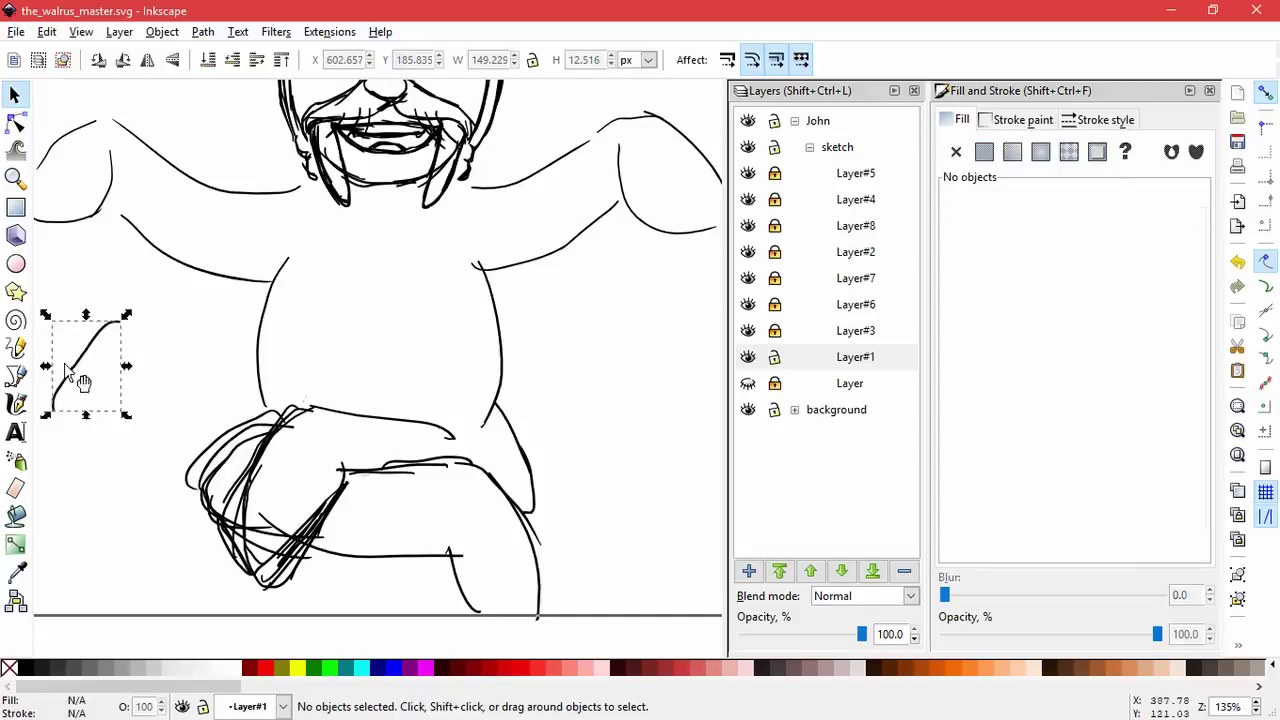
- Thin the overlapping strokes around the left knee and the top of the crossed leg
key("Delete")
left_click_drag(204, 466, 118, 387)
key("Delete")
left_click(226, 437)
mouse_move(303, 414)
left_mouse_down()
mouse_move(324, 391)
mouse_move(252, 438)
mouse_move(248, 421)
mouse_move(268, 432)
mouse_move(273, 411)
mouse_move(162, 370)
left_mouse_up()
left_click(265, 403)
left_click(268, 406)
left_click(224, 474)
key("Delete")
left_click_drag(283, 352, 161, 284)
key("Delete")
key("ctrl+z")
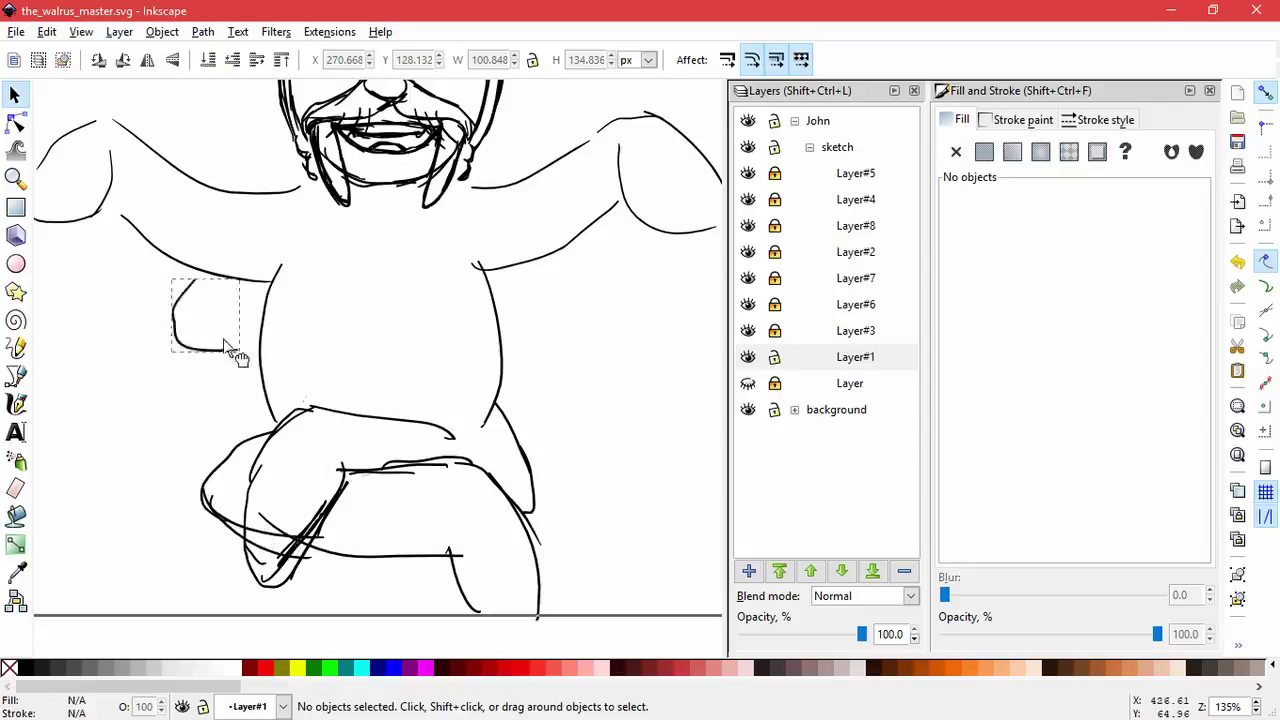
- Remove the redundant stroke under the left knee and adjust the remaining underside strokes
left_click_drag(184, 532, 206, 509)
left_click(214, 562)
mouse_move(303, 536)
left_mouse_down()
mouse_move(288, 415)
mouse_move(277, 547)
mouse_move(206, 499)
left_mouse_up()
key("Delete")
left_click(339, 554)
left_click_drag(470, 564, 457, 561)
- Delete the duplicate strokes along the upper edge of the horizontal leg
left_click_drag(405, 472, 492, 505)
key("Delete")
left_click_drag(457, 459, 617, 385)
key("Delete")
left_click(440, 465)
mouse_move(455, 479)
left_mouse_down()
mouse_move(467, 480)
mouse_move(468, 455)
left_mouse_up()
key("ctrl+z")
- Clear the doubled strokes from the shin and foot of the crossed leg on the left
left_click(438, 522)
left_click_drag(300, 557, 373, 528)
key("ctrl+z")
left_click(316, 577)
mouse_move(290, 578)
left_mouse_down()
mouse_move(347, 580)
mouse_move(400, 549)
mouse_move(109, 399)
left_mouse_up()
left_click_drag(334, 497, 584, 406)
mouse_move(411, 525)
left_mouse_down()
mouse_move(303, 554)
mouse_move(298, 531)
left_mouse_up()
left_click(588, 394)
key("Delete")
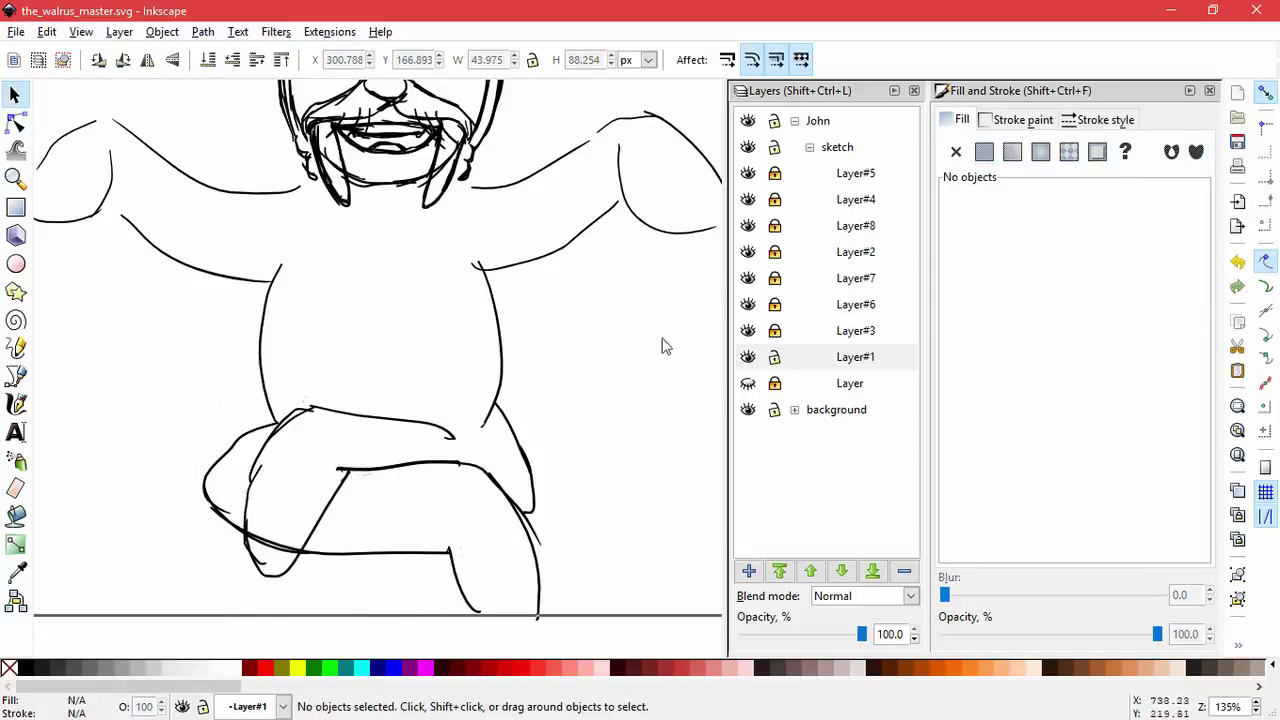
- Draw toe lines on both feet with the Calligraphy tool
key("c")
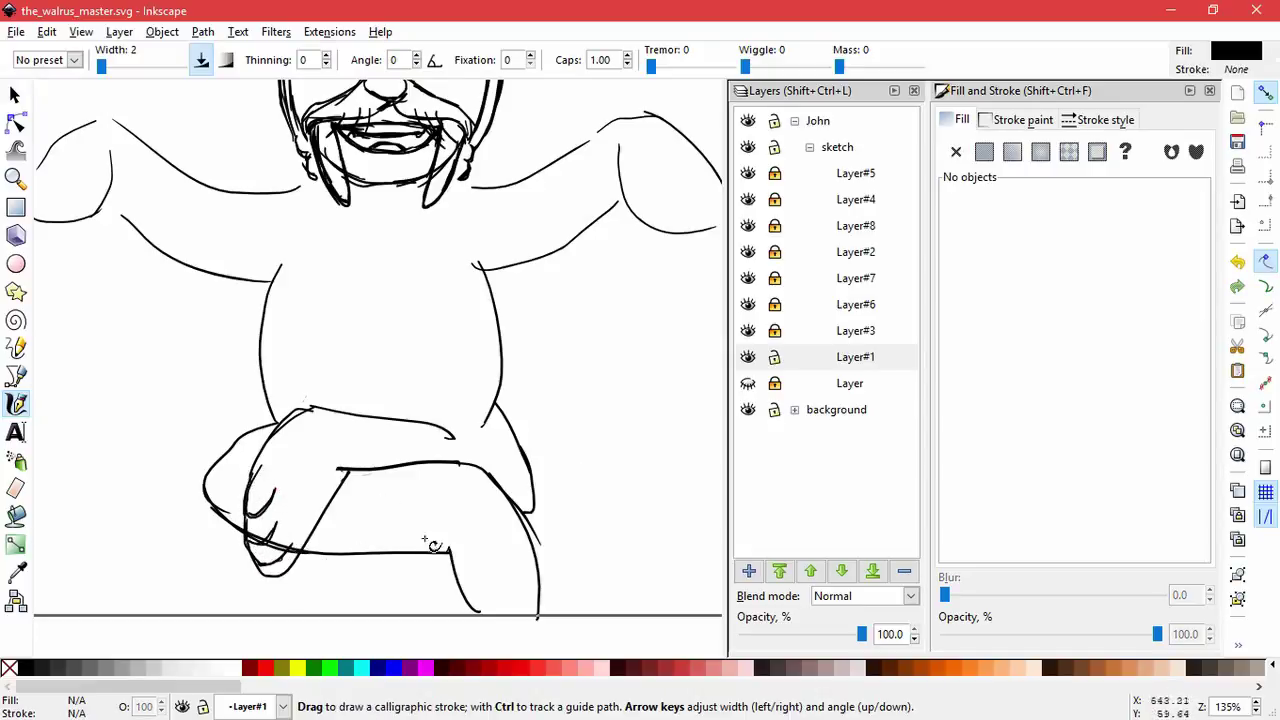
scroll(437, 497, "down", 2)
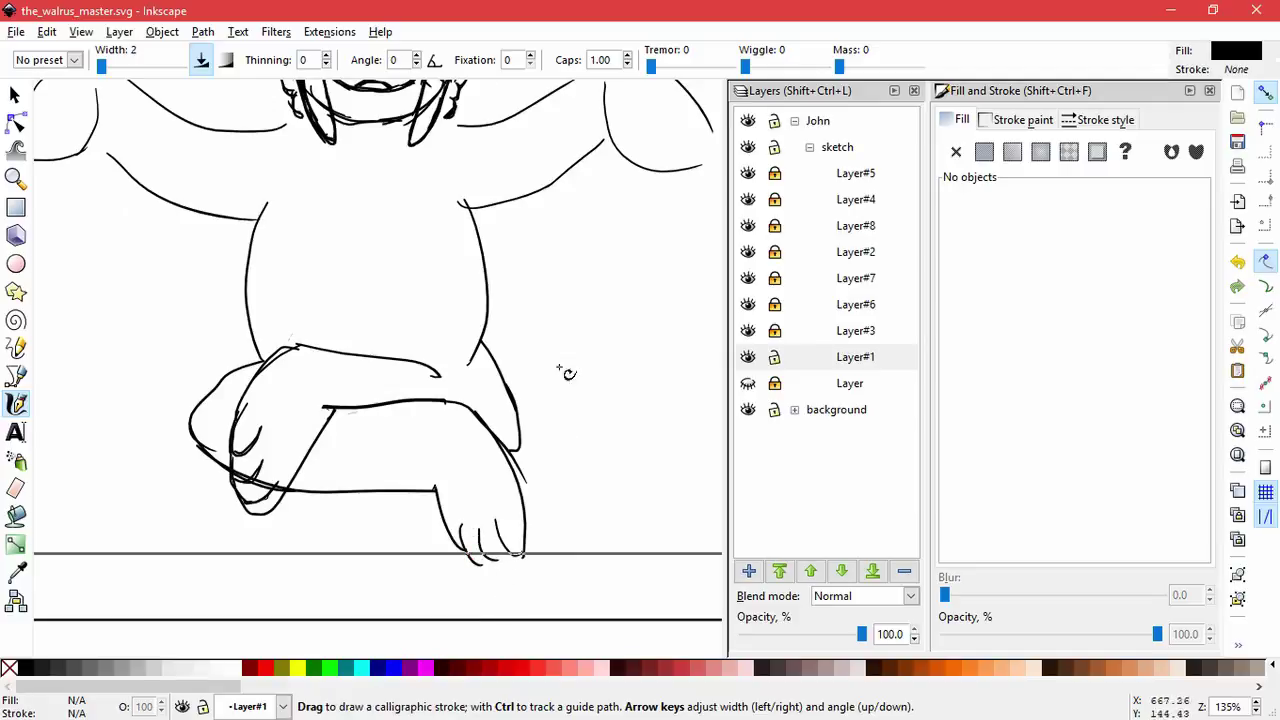
- Clean up and adjust the outer outline strokes of the right knee, lower leg and foot
left_click(15, 95)
left_click_drag(532, 482, 595, 425)
key("ctrl+z")
left_click_drag(532, 488, 524, 480)
left_click(578, 454)
left_click(519, 479)
left_click_drag(467, 404, 485, 426)
left_click_drag(528, 564, 532, 563)
left_click(617, 311)
left_click_drag(563, 200, 588, 434)
key("5")
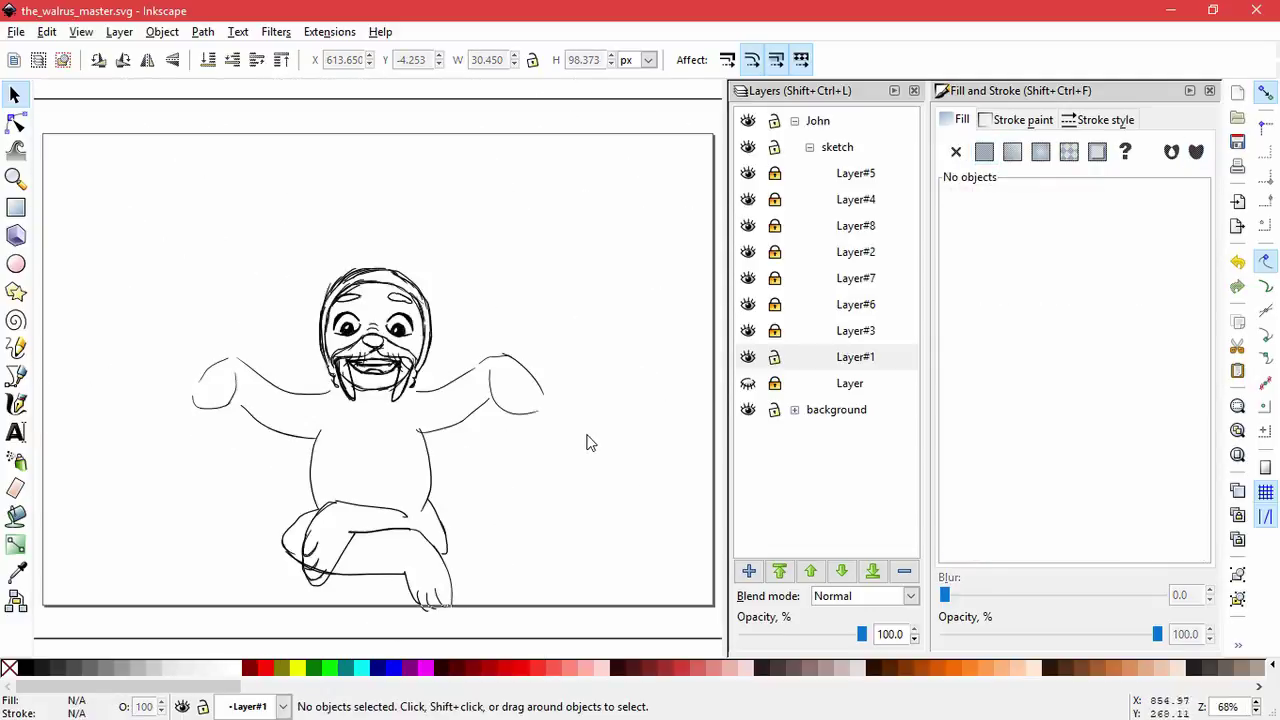
- Move all the body, arm and leg strokes slightly up toward the head
mouse_move(548, 618)
left_mouse_down()
mouse_move(560, 605)
mouse_move(125, 335)
left_mouse_up()
left_click_drag(456, 395, 459, 398)
left_click(492, 512)
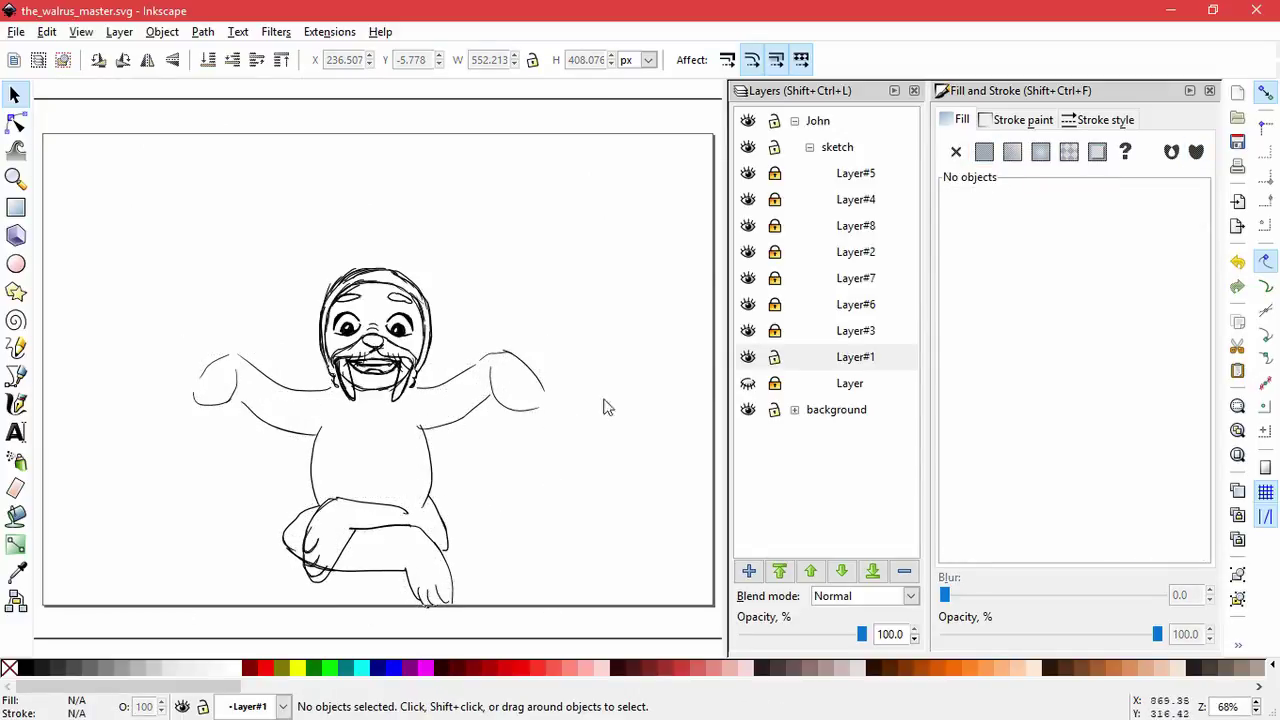
- Unlock the figure's visible sketch layers, move the whole figure slightly lower and centre it horizontally on the page
left_click(774, 173)
left_click(774, 199)
mouse_move(94, 220)
left_mouse_down()
mouse_move(147, 302)
mouse_move(592, 632)
left_mouse_up()
left_click(161, 32)
left_click(214, 514)
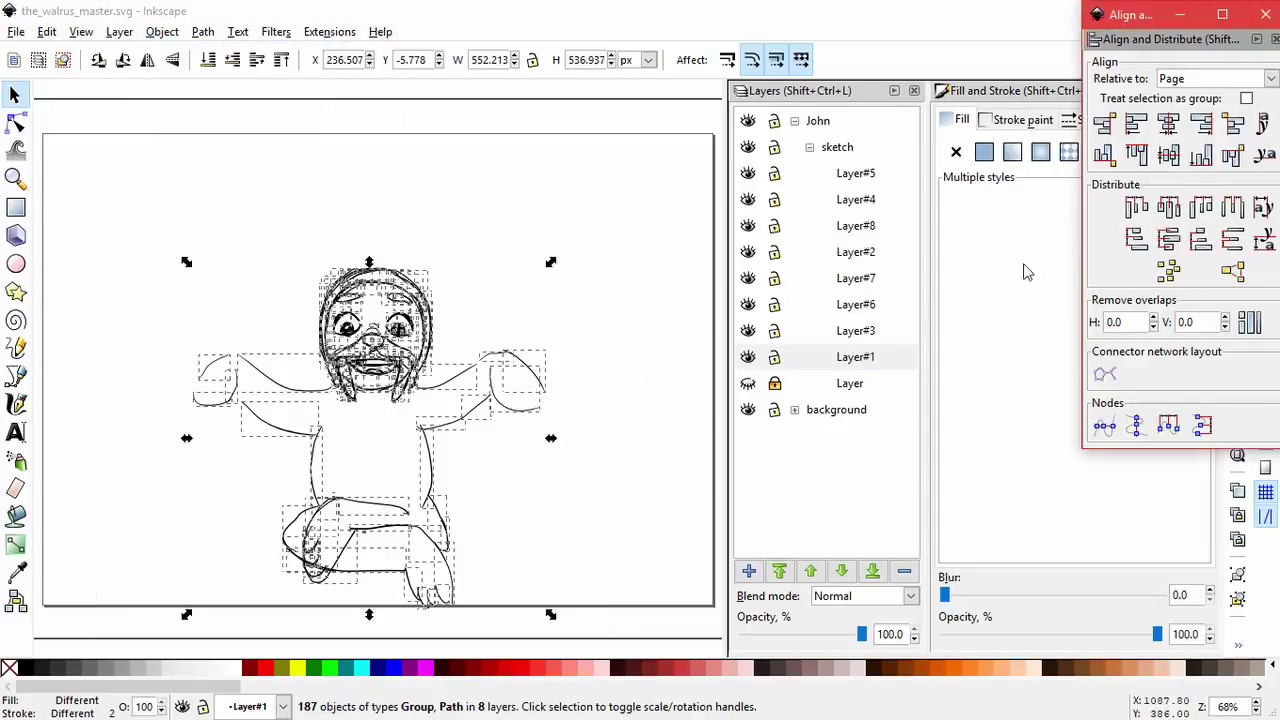
left_click(1169, 123)
left_click_drag(436, 504, 434, 521)
left_click(1166, 128)
left_click(607, 363)
left_click(1265, 14)
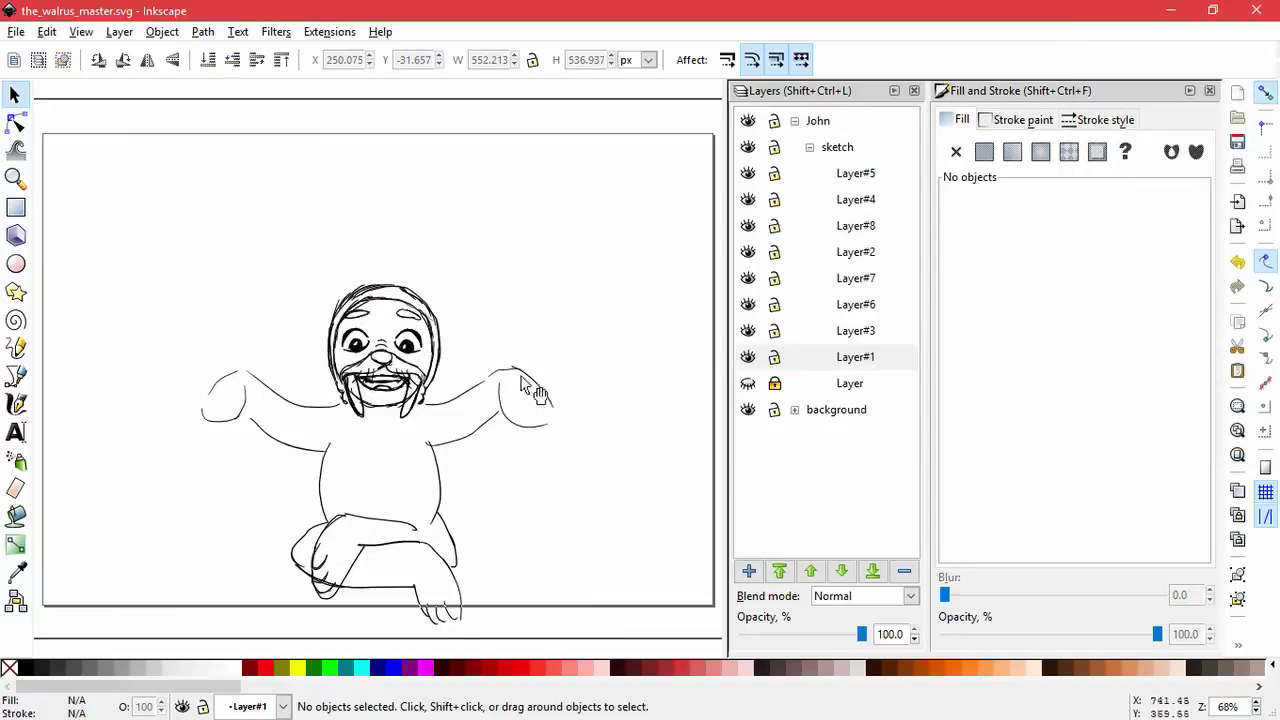
- Lock all the sketch layers except Layer#4 and make it the active layer
left_click(774, 357)
left_click(772, 331)
left_click(774, 278)
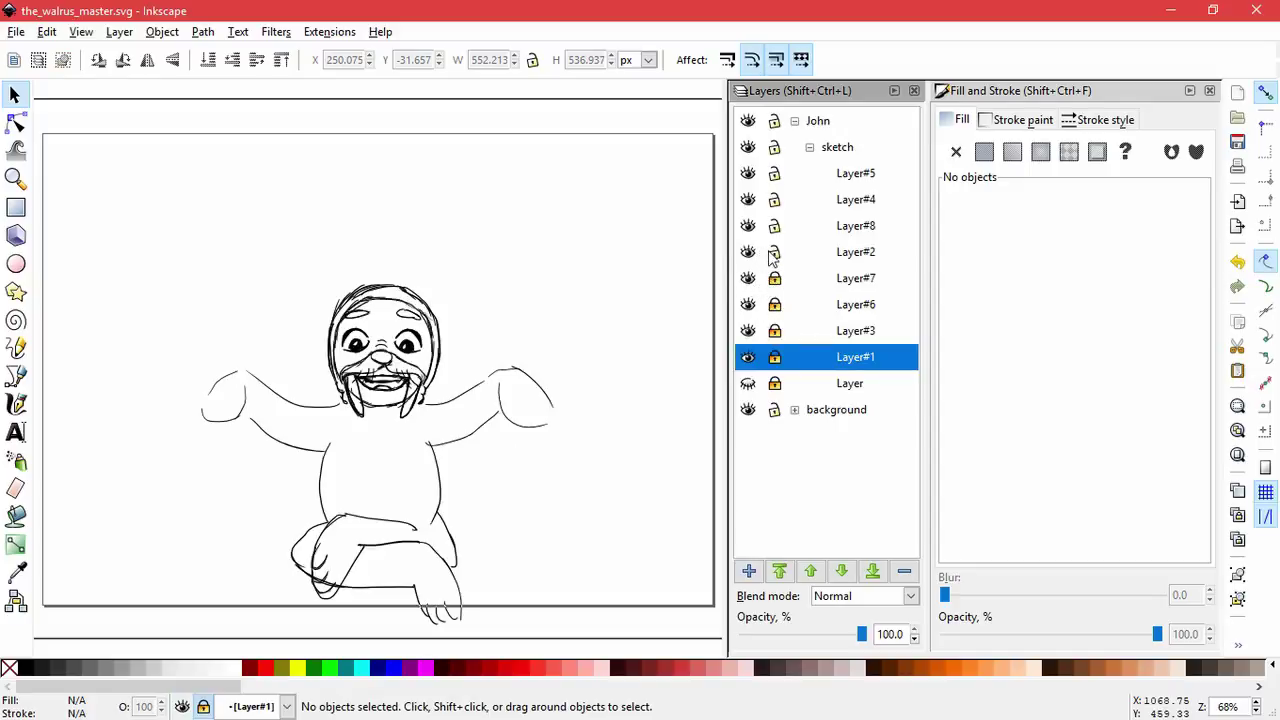
left_click(775, 227)
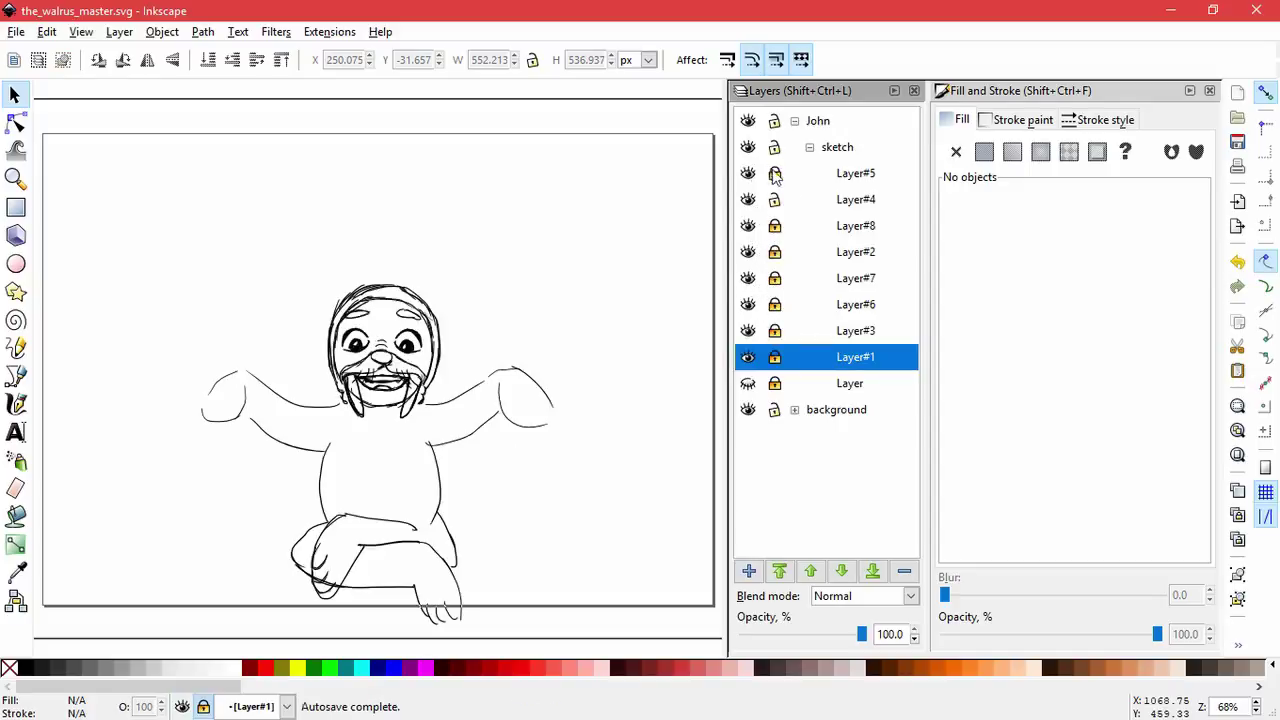
left_click(797, 202)
- Delete the redundant strokes along the top of the head's outer outline
scroll(308, 329, "up", 3)
left_click_drag(401, 250, 234, 203)
key("Delete")
left_click_drag(438, 213, 311, 132)
key("Delete")
key("Delete")
mouse_move(458, 228)
left_mouse_down()
mouse_move(240, 170)
mouse_move(453, 210)
mouse_move(400, 185)
left_mouse_up()
key("Delete")
left_click_drag(504, 210, 634, 122)
key("Delete")
mouse_move(502, 210)
left_mouse_down()
mouse_move(554, 197)
mouse_move(596, 232)
left_mouse_up()
left_click(555, 198)
left_click_drag(464, 215, 445, 215)
left_click(357, 265)
left_click_drag(396, 262, 214, 262)
key("Delete")
left_click_drag(410, 272, 451, 224)
left_click(425, 263)
left_click_drag(361, 345, 364, 358)
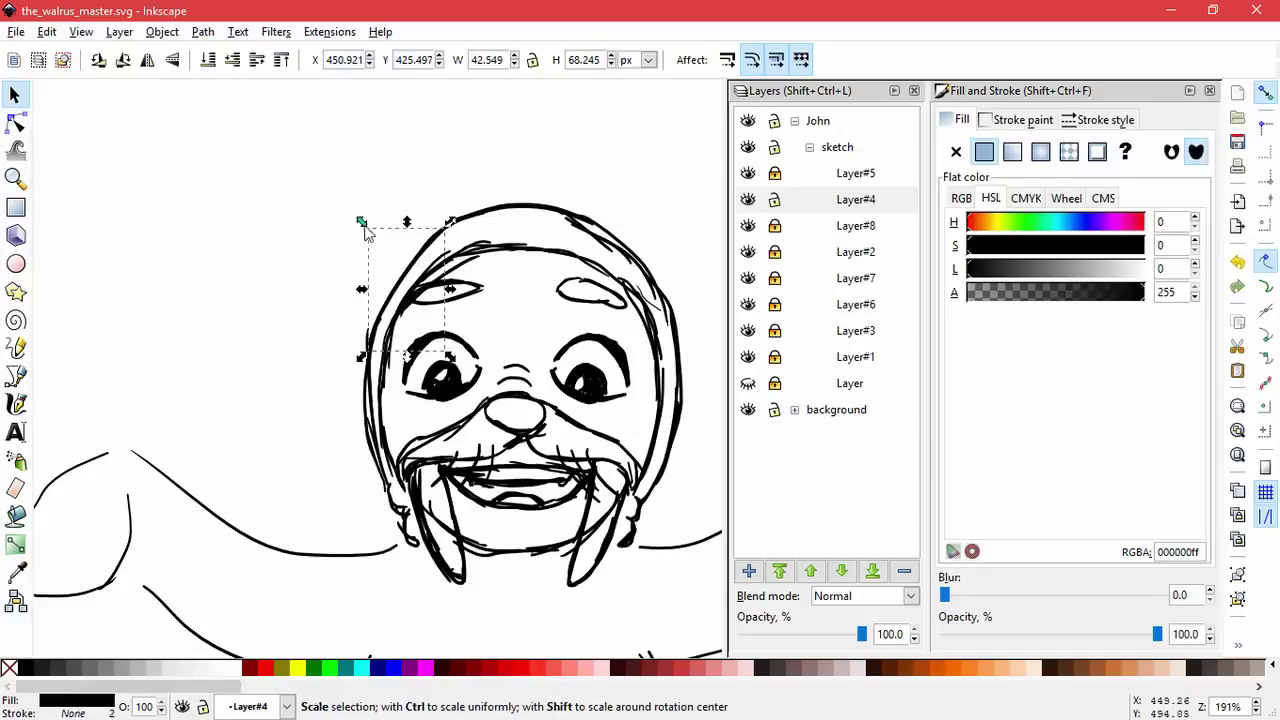
key("ctrl+z")
key("ctrl+z")
key("ctrl+z")
key("ctrl+z")
key("ctrl+z")
key("ctrl+z")
- Delete the redundant strokes along the upper-left and upper-right parts of the head's outer outline
left_click_drag(412, 268, 430, 249)
left_click_drag(389, 302, 379, 298)
left_click(352, 296)
mouse_move(436, 263)
left_mouse_down()
mouse_move(432, 240)
mouse_move(401, 266)
left_mouse_up()
left_click(316, 371)
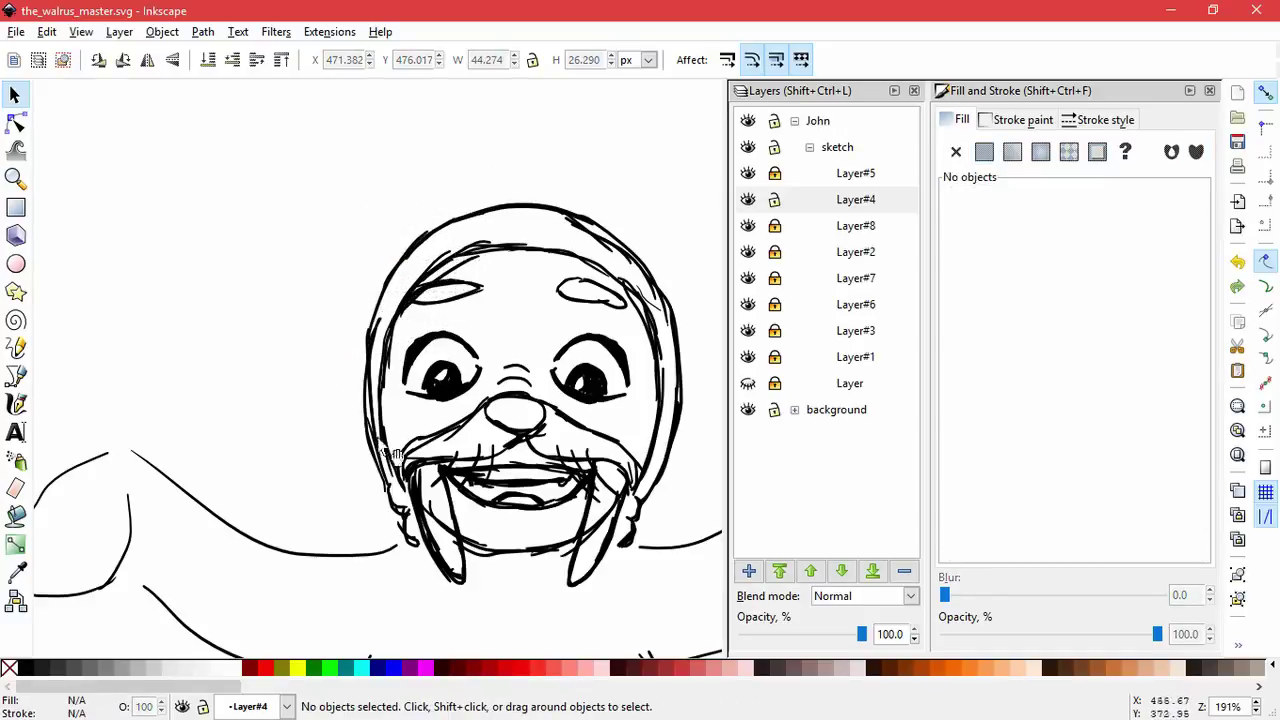
left_click_drag(353, 135, 349, 135)
key("Delete")
key("Delete")
mouse_move(585, 238)
left_mouse_down()
mouse_move(415, 155)
mouse_move(545, 150)
left_mouse_up()
key("Delete")
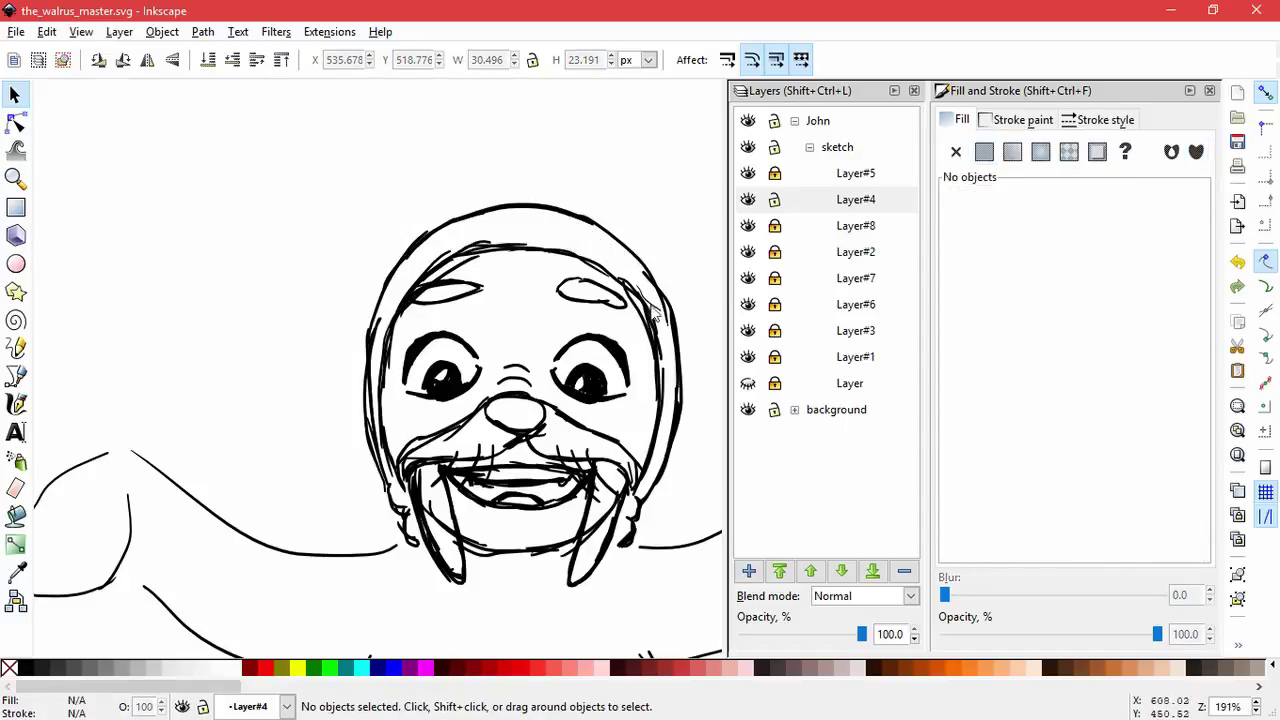
left_click_drag(628, 252, 648, 127)
key("ctrl+z")
key("Escape")
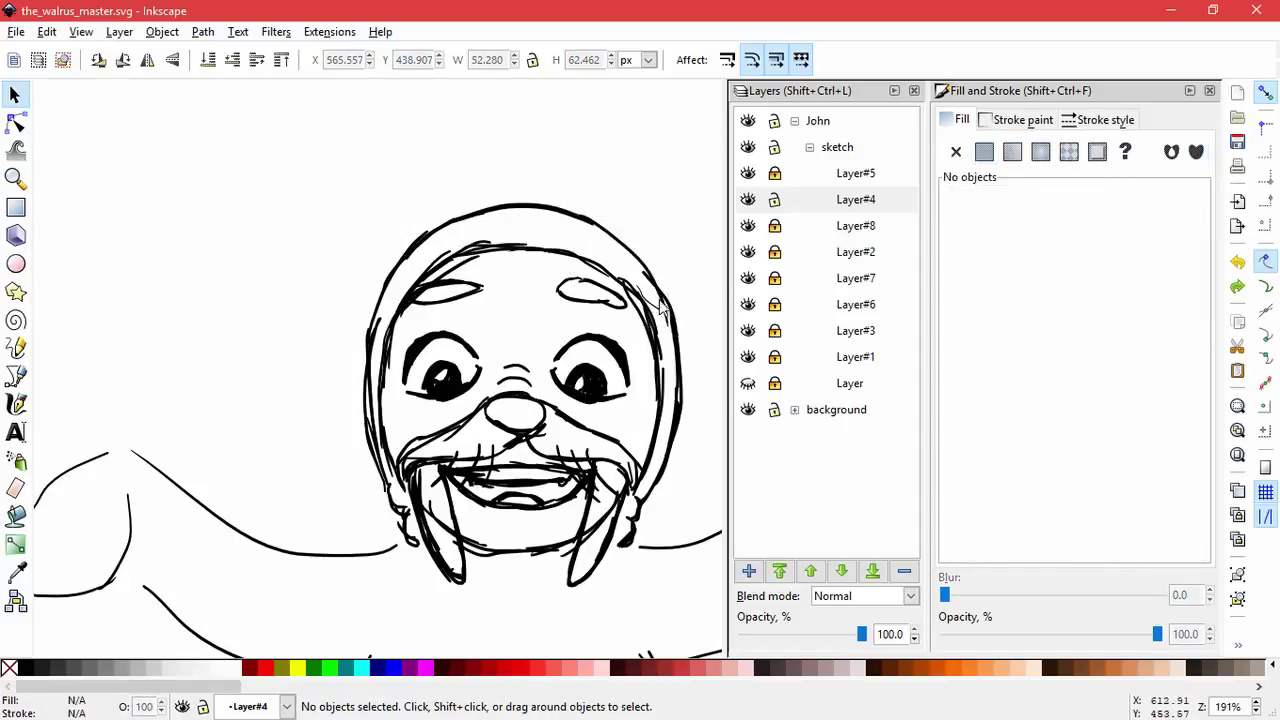
- Unlock Layer#2, lock Layer#4 and delete the stray stroke between the head outlines at the upper right
left_click(752, 203)
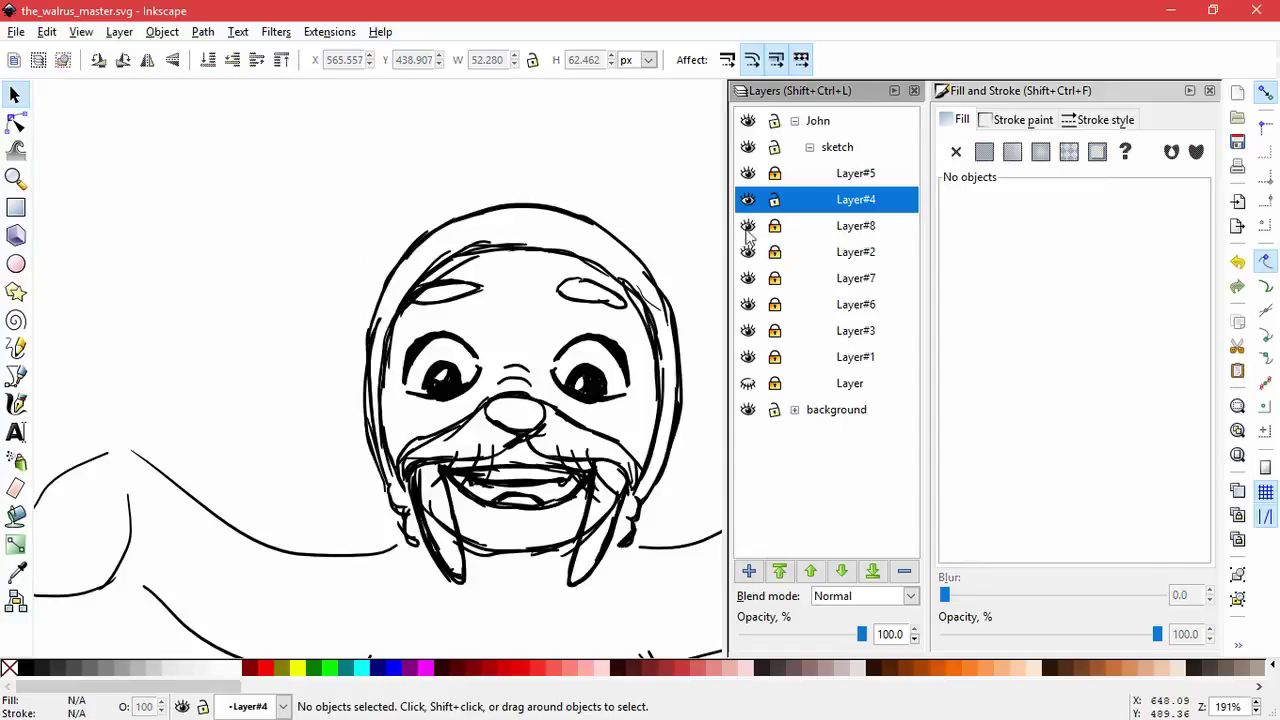
double_click(747, 233)
left_click(749, 252)
left_click(749, 252)
left_click(774, 252)
left_click(775, 202)
left_click_drag(661, 309, 698, 206)
key("Delete")
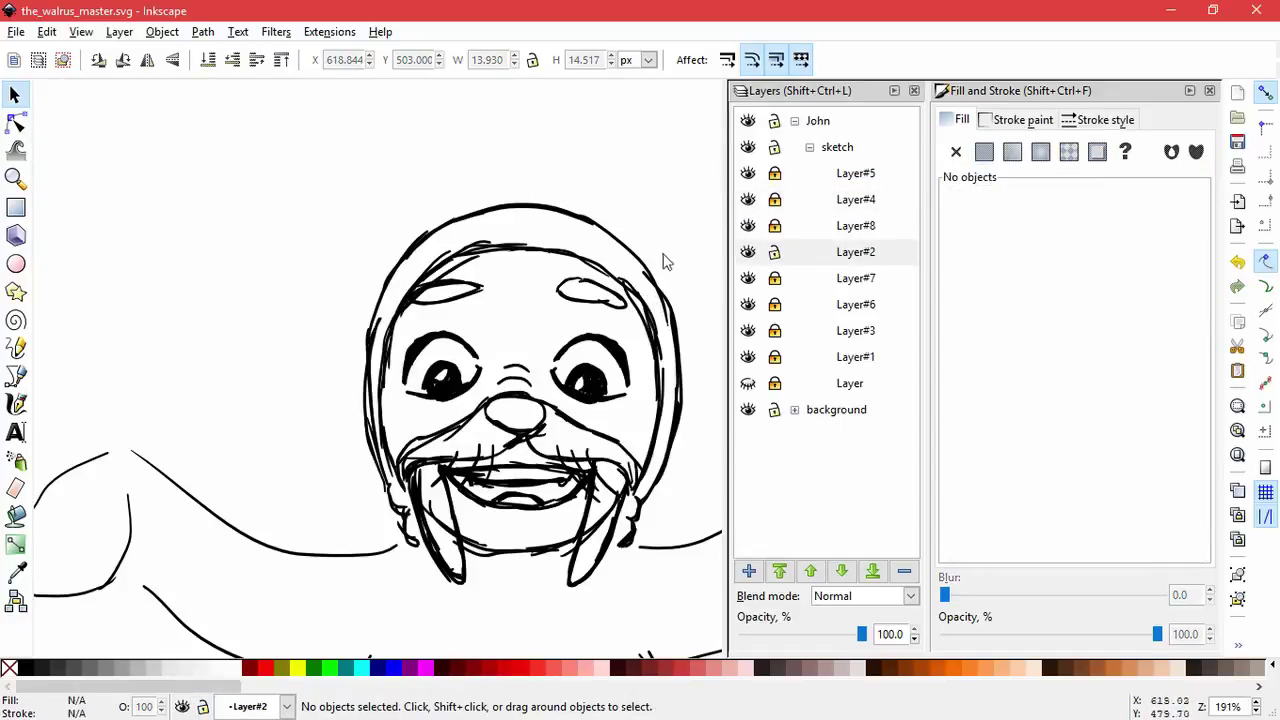
- Unlock Layer#4 as well and delete the redundant strokes along the right side of the head's outer outline
left_click(748, 251)
left_click(748, 251)
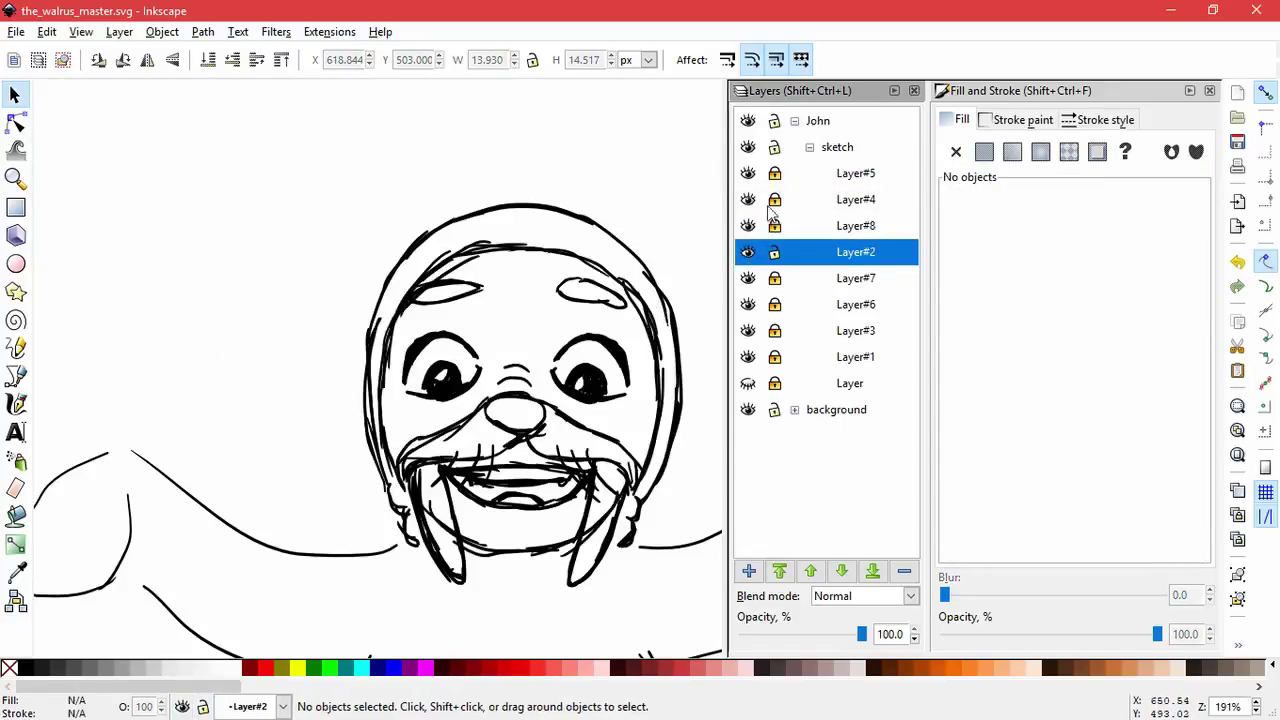
left_click(748, 174)
left_click(748, 174)
left_click(666, 312)
key("Delete")
left_click(653, 270)
left_click_drag(679, 330, 685, 328)
key("Delete")
left_click(647, 288)
left_click_drag(647, 288, 686, 184)
key("Delete")
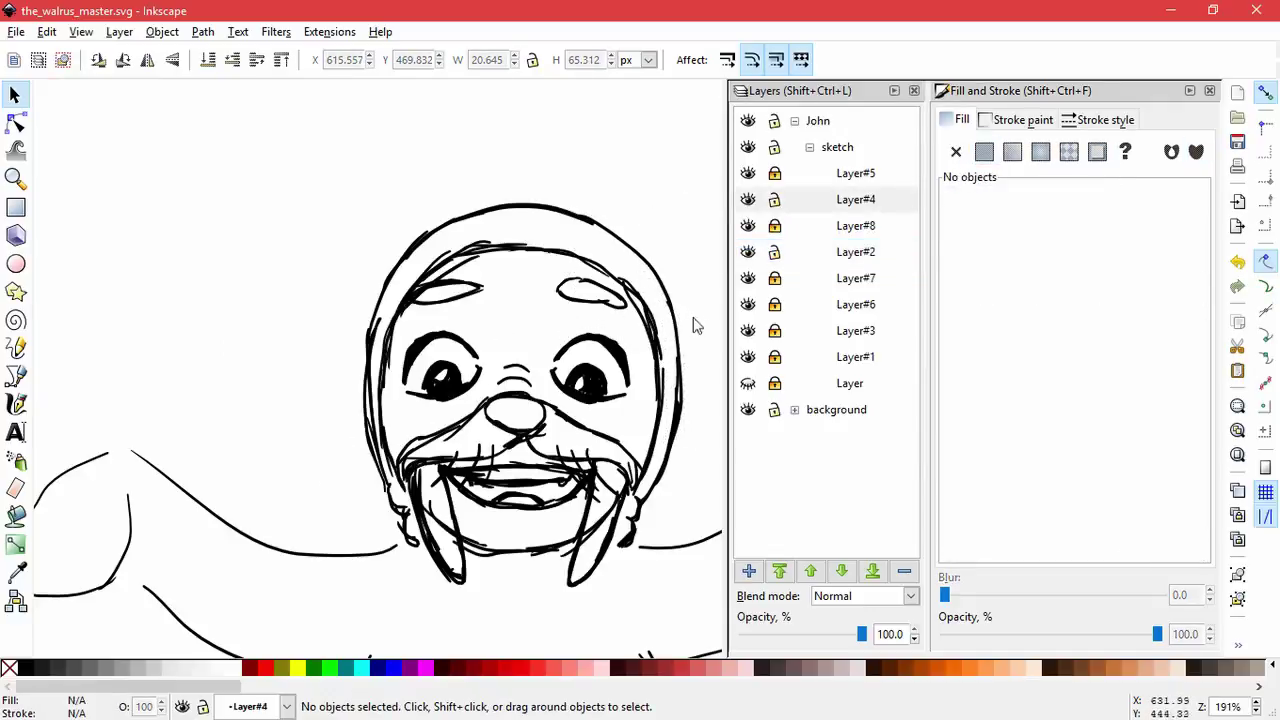
- Remove the doubled strokes from the right side of the head's inner outline, around the face opening
left_click_drag(638, 300, 685, 192)
key("Delete")
left_click_drag(643, 340, 687, 188)
key("Delete")
left_click_drag(662, 385, 717, 197)
key("Delete")
left_click_drag(637, 296, 670, 174)
key("ctrl+z")
left_click(634, 329)
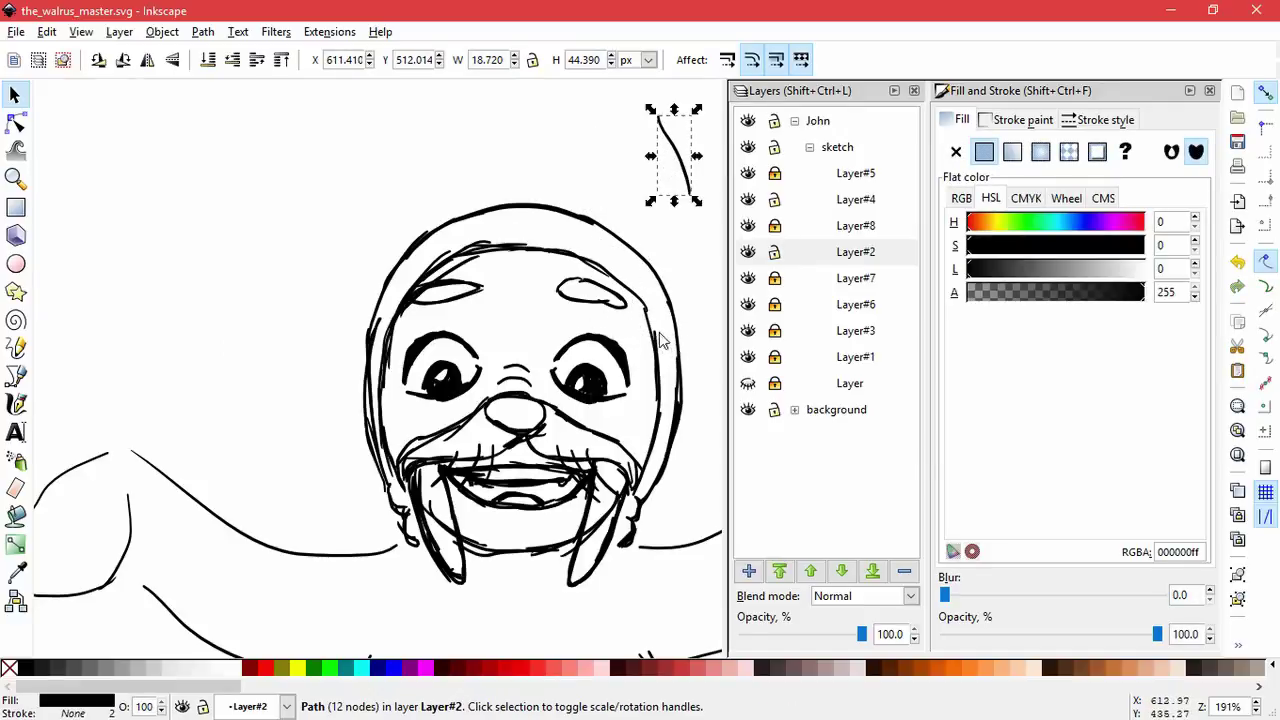
key("Delete")
mouse_move(653, 334)
left_mouse_down()
mouse_move(632, 341)
mouse_move(671, 158)
left_mouse_up()
key("Delete")
left_click(645, 305)
mouse_move(655, 318)
left_mouse_down()
mouse_move(659, 330)
mouse_move(654, 313)
mouse_move(632, 311)
left_mouse_up()
left_click(657, 341)
left_click_drag(631, 476, 638, 487)
left_click(603, 260)
- Delete the redundant strokes along the top and upper-left part of the head's inner outline
left_click_drag(520, 215, 343, 190)
key("Delete")
left_click_drag(440, 254, 320, 178)
key("ctrl+z")
key("Escape")
left_click_drag(434, 234, 343, 157)
key("ctrl+z")
left_click_drag(413, 280, 288, 175)
key("Delete")
- Clear the redundant strokes from the left side of the head's outlines
left_click_drag(359, 386, 281, 368)
left_click_drag(373, 323, 346, 247)
key("ctrl+z")
mouse_move(368, 375)
left_mouse_down()
mouse_move(197, 275)
mouse_move(211, 252)
left_mouse_up()
left_click_drag(289, 390, 368, 388)
left_click_drag(374, 462, 375, 478)
left_click(309, 416)
left_click_drag(131, 173, 310, 429)
key("Escape")
key("5")
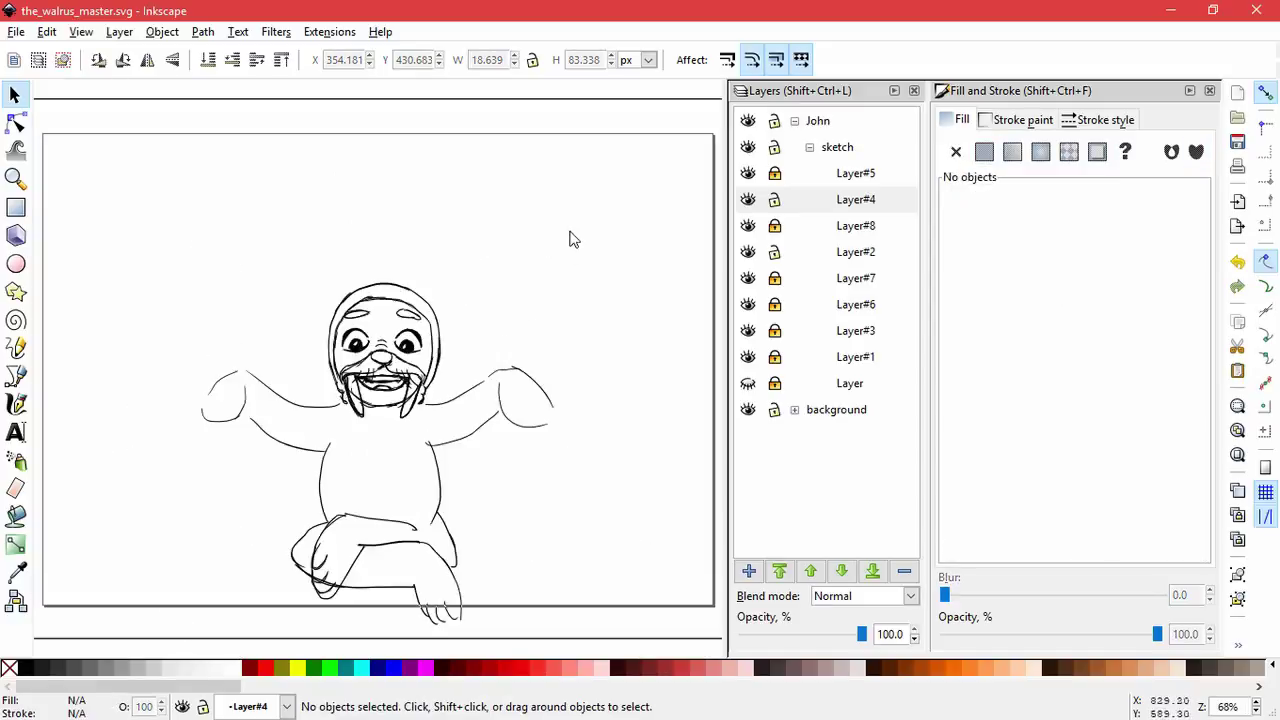
- Lock Layer#2, then select all head outline strokes on Layer#4 and scale them slightly wider
left_click(766, 199)
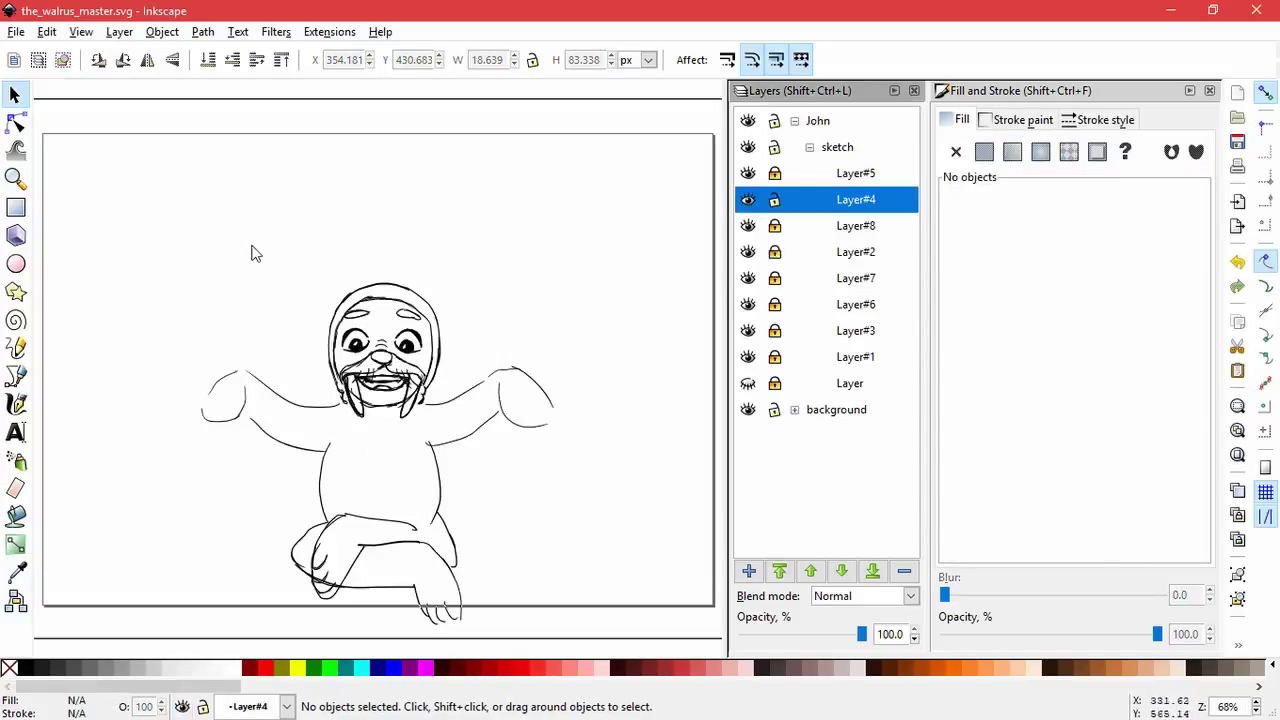
key("ctrl+a")
left_click_drag(321, 277, 314, 280)
left_click_drag(445, 322, 446, 321)
left_click(486, 262)
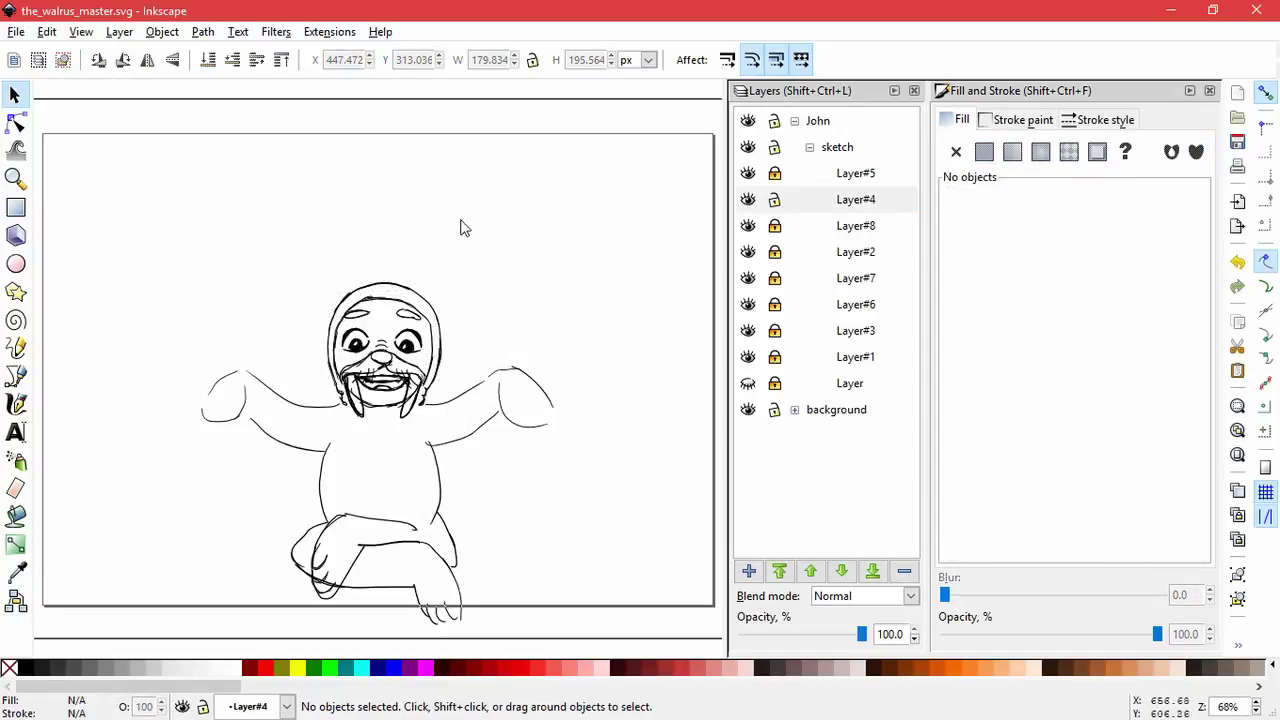
- Lock Layer#4, add a new layer above the hidden one named Layer, and activate the Calligraphy tool
left_click(774, 199)
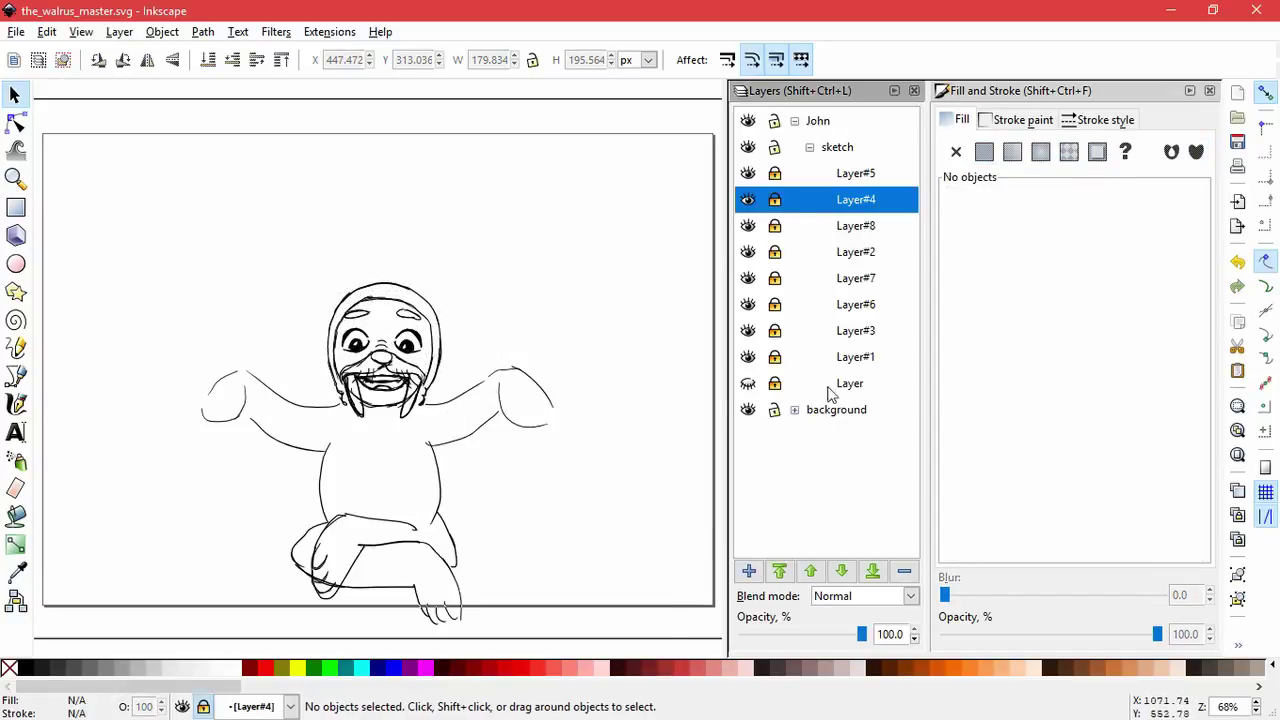
left_click(850, 383)
left_click(748, 570)
left_click(709, 426)
key("c")
- Try shading the torso and both arms with thick zigzag calligraphic strokes at width 11
left_click_drag(101, 67, 109, 67)
mouse_move(175, 192)
left_mouse_down()
mouse_move(294, 347)
mouse_move(290, 429)
mouse_move(346, 410)
mouse_move(374, 516)
mouse_move(430, 520)
left_mouse_up()
key("ctrl+z")
left_click_drag(423, 412, 504, 391)
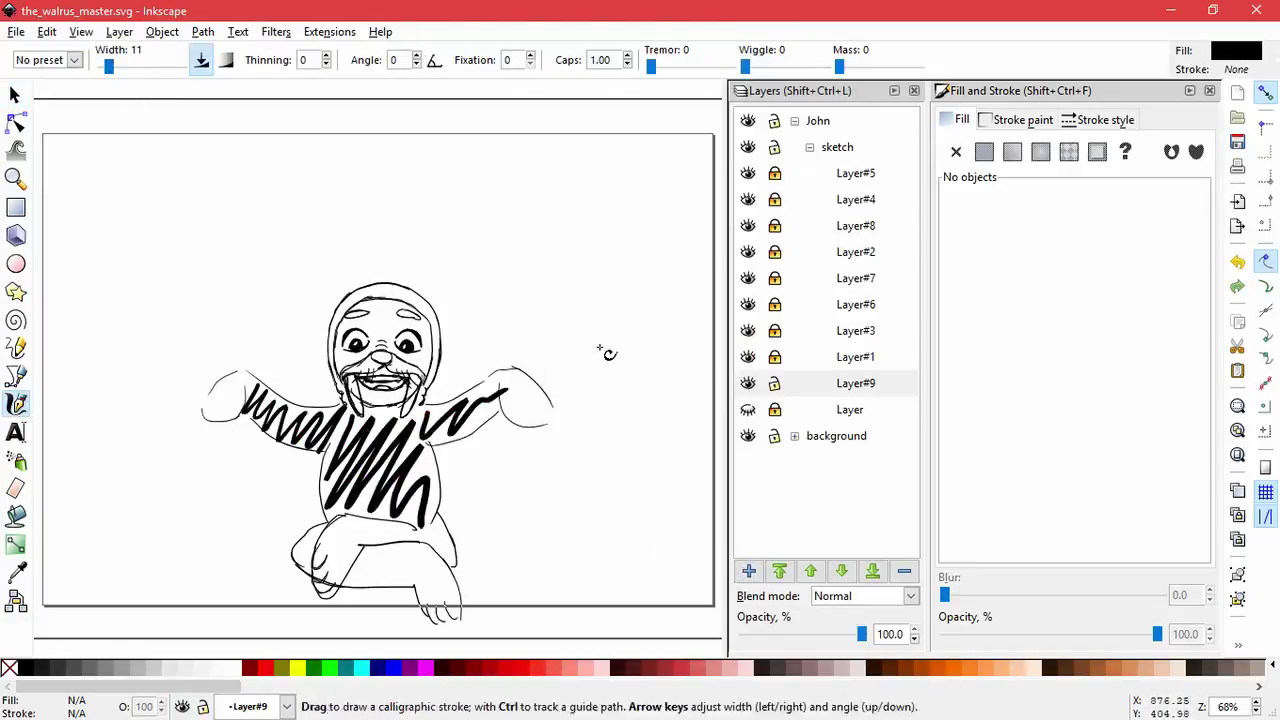
key("ctrl+z")
key("ctrl+z")
key("ctrl+z")
- Try hatching the left arm and torso with separate thick diagonal strokes at width 11
left_click_drag(248, 386, 260, 408)
left_click_drag(256, 396, 268, 418)
left_click_drag(264, 406, 276, 426)
left_click_drag(359, 424, 332, 471)
left_click_drag(372, 426, 323, 516)
left_click_drag(388, 430, 341, 518)
left_click_drag(405, 429, 376, 520)
key("ctrl+z")
key("ctrl+z")
key("ctrl+z")
key("ctrl+z")
key("ctrl+z")
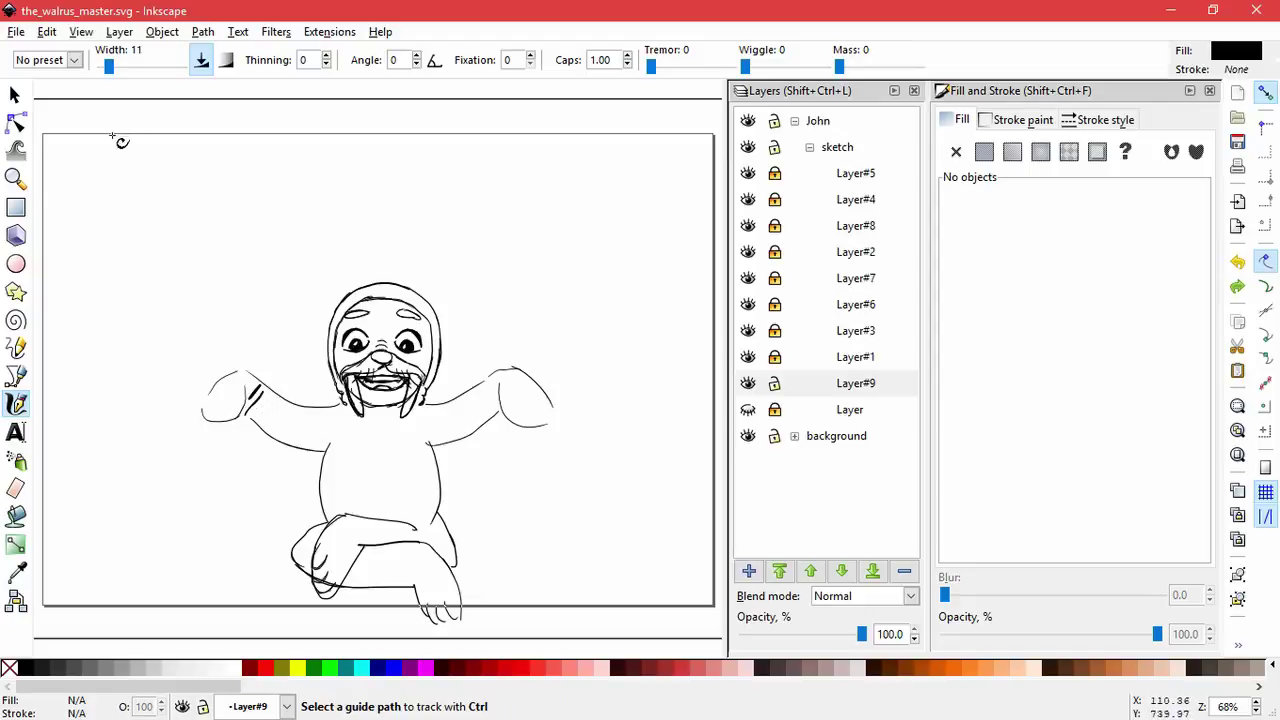
key("ctrl+z")
key("ctrl+z")
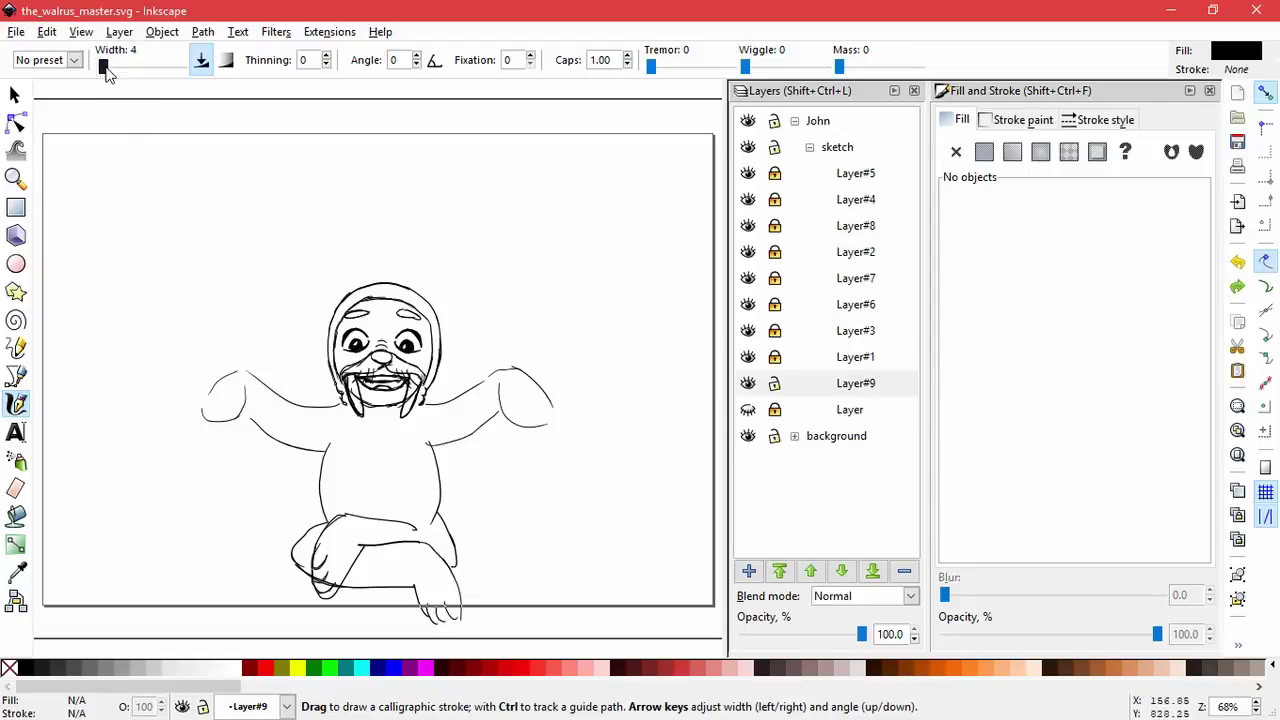
- Draw a short curved cuff line across each wrist with calligraphic strokes at width 4
key("ctrl+z")
key("ctrl+z")
key("ctrl+z")
left_click_drag(264, 392, 248, 418)
left_click_drag(485, 385, 499, 411)
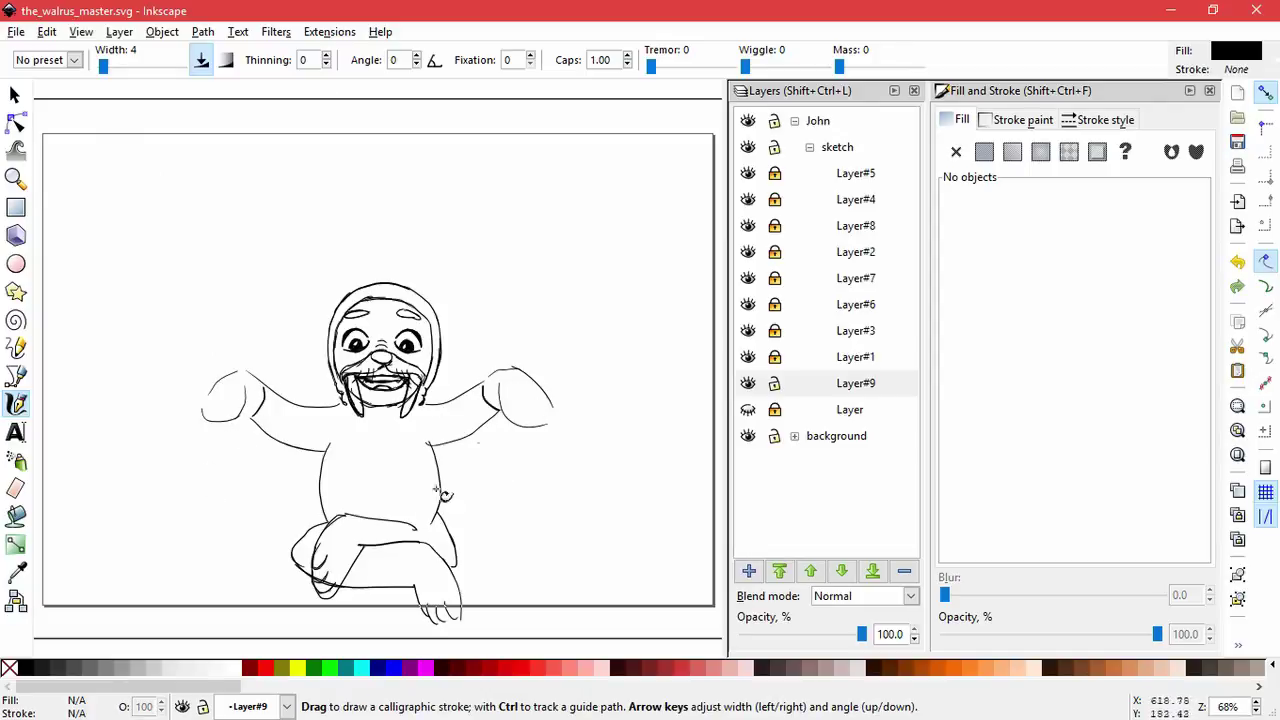
- On a new layer above the locked Layer#9, hatch both arms and the torso with separate diagonal calligraphic strokes at width 4
key("ctrl+shift+n")
key("Return")
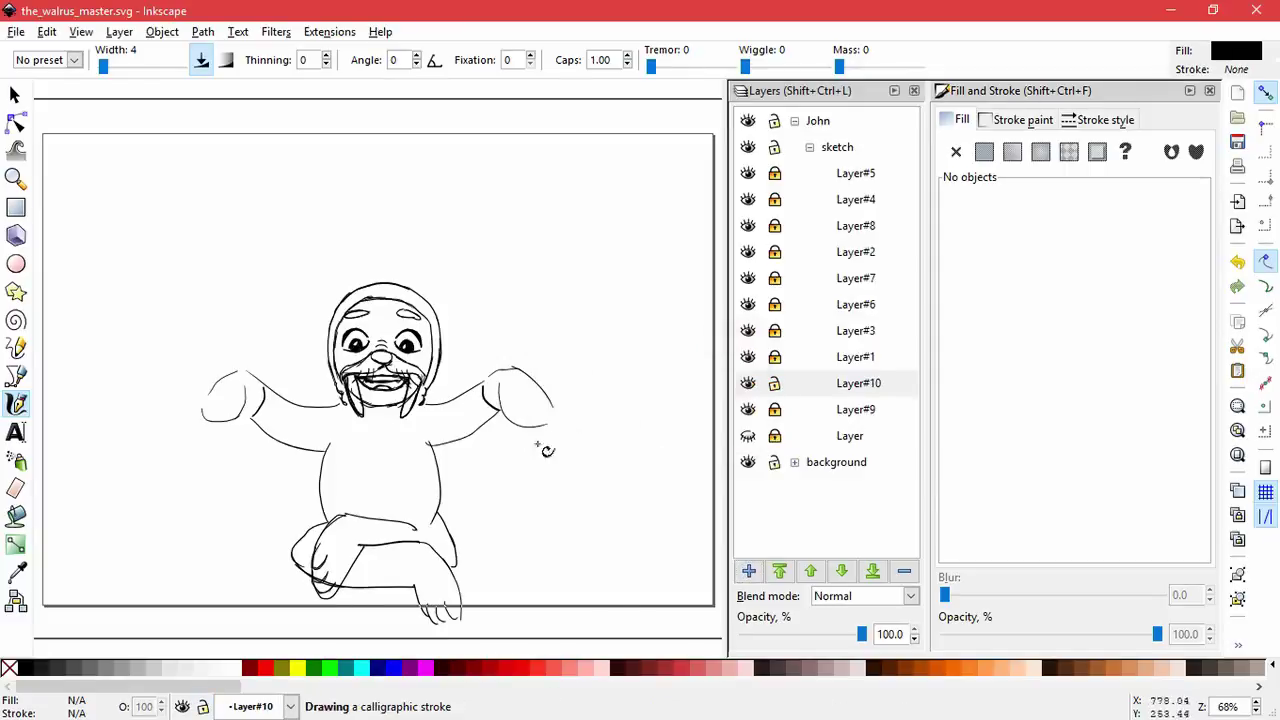
left_click_drag(267, 399, 264, 413)
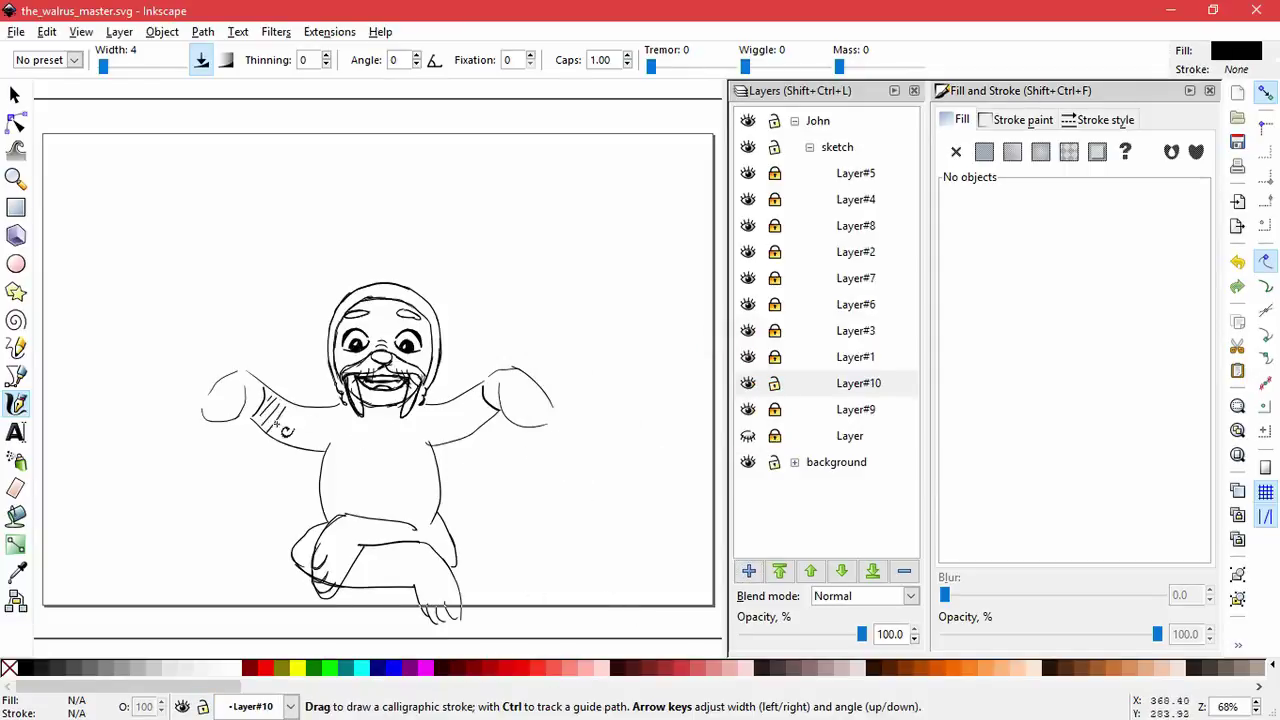
mouse_move(362, 425)
left_mouse_down()
mouse_move(340, 500)
mouse_move(395, 440)
mouse_move(438, 491)
mouse_move(462, 404)
mouse_move(480, 406)
mouse_move(458, 440)
left_mouse_up()
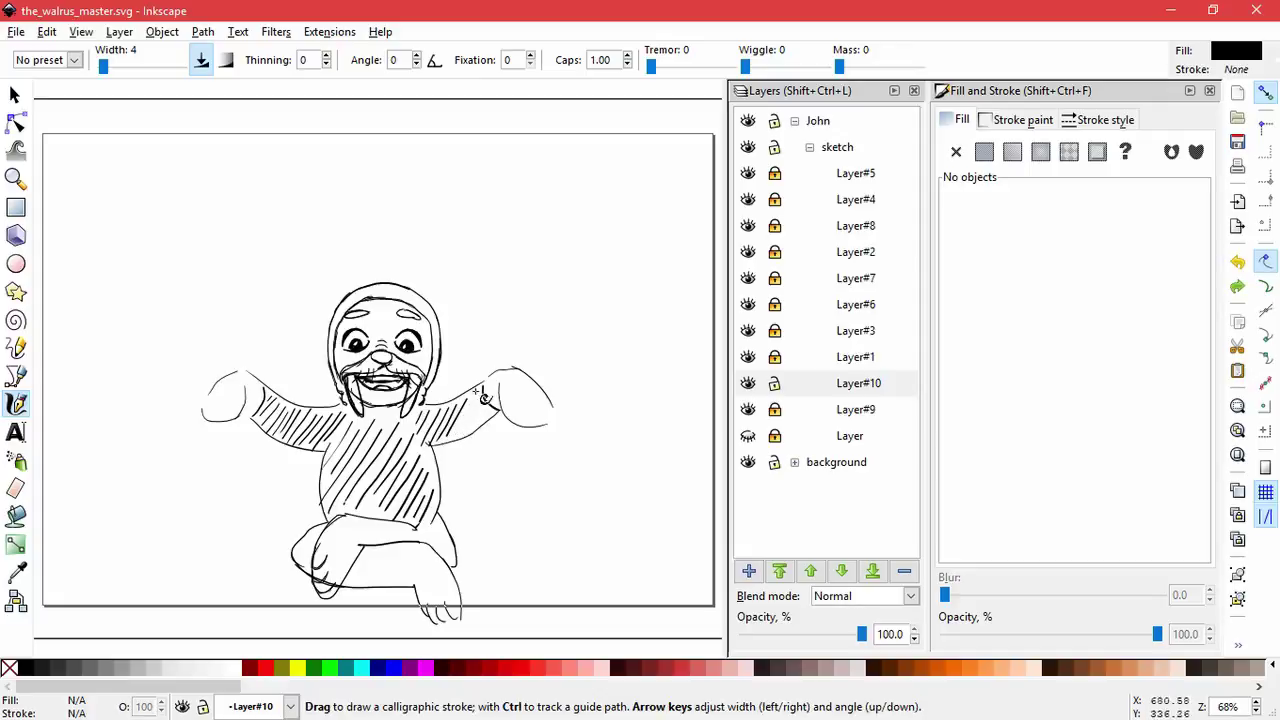
- Move and reshape individual hatch strokes on both arms and the torso so they are evenly spaced inside the outlines
key("space")
scroll(280, 470, "up", 2)
left_click(319, 384)
left_click_drag(350, 343, 349, 351)
left_click_drag(287, 425, 291, 422)
left_click(347, 379)
left_click_drag(360, 353, 368, 345)
left_click_drag(306, 421, 300, 427)
left_click(365, 380)
left_click_drag(372, 357, 398, 348)
left_click(373, 380)
left_click_drag(334, 424, 340, 431)
left_click(349, 427)
left_click_drag(383, 398, 381, 405)
left_click_drag(416, 361, 426, 348)
left_click_drag(360, 426, 357, 431)
left_click(409, 402)
left_click_drag(430, 368, 434, 355)
left_click_drag(360, 466, 367, 461)
left_click(391, 468)
left_click_drag(439, 387, 458, 364)
left_click_drag(367, 491, 359, 509)
left_click_drag(421, 453, 432, 443)
left_click(476, 409)
left_click_drag(494, 382, 520, 350)
left_click_drag(467, 467, 463, 471)
left_click_drag(520, 379, 525, 373)
left_click(519, 409)
left_click_drag(529, 403, 548, 371)
left_click(558, 428)
left_click_drag(556, 431, 574, 424)
left_click(579, 425)
left_click(670, 358)
left_click(684, 362)
left_click_drag(686, 373, 665, 395)
left_click_drag(684, 358, 691, 344)
left_click(580, 537)
left_click_drag(580, 537, 533, 587)
left_click(576, 512)
left_click(561, 505)
left_click(556, 482)
left_click_drag(585, 469, 584, 436)
left_click_drag(563, 468, 567, 461)
left_click_drag(504, 570, 500, 574)
left_click_drag(554, 456, 563, 438)
left_click_drag(493, 543, 478, 569)
left_click(474, 512)
left_click_drag(457, 524, 440, 558)
left_click(485, 529)
left_click_drag(543, 440, 564, 412)
left_click_drag(473, 542, 463, 560)
left_click(632, 489)
key("5")
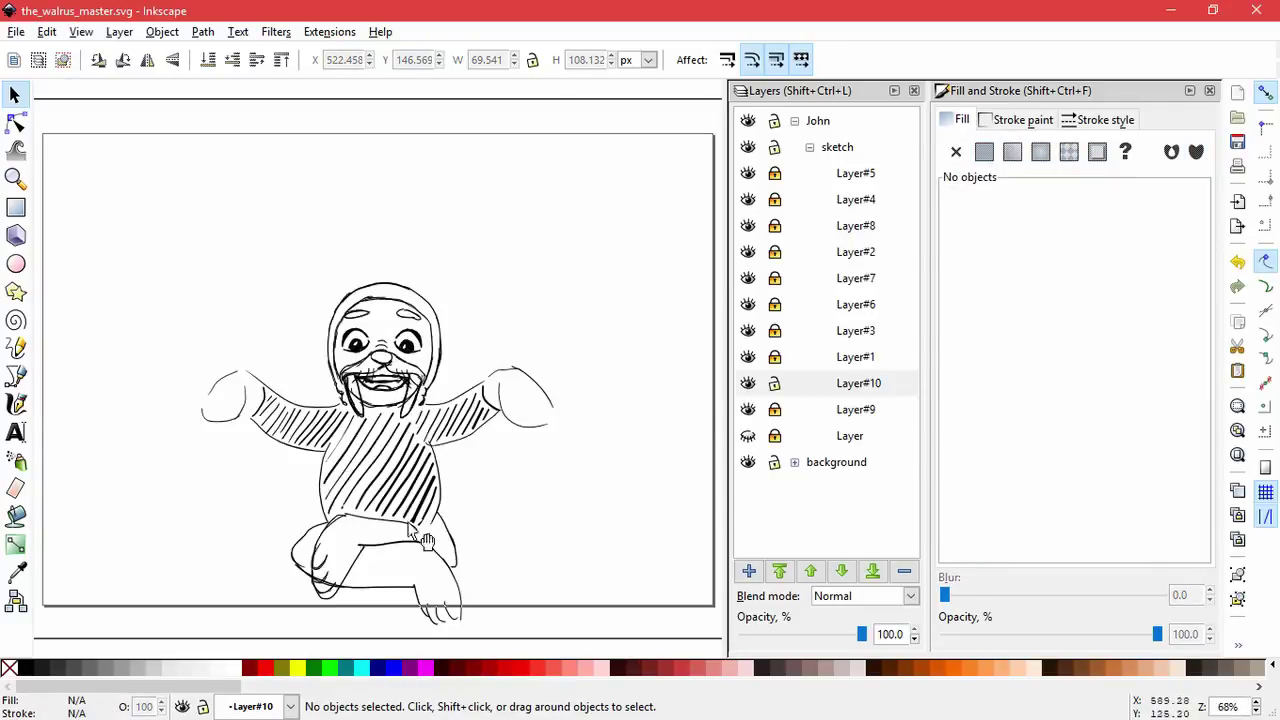
- Unlock Layer#9, draw a curved cuff line across each ankle at width 4, and return to Layer#10
left_click(16, 404)
left_click_drag(550, 505, 514, 563)
key("ctrl+z")
scroll(469, 554, "up", 3)
left_click_drag(430, 461, 542, 353)
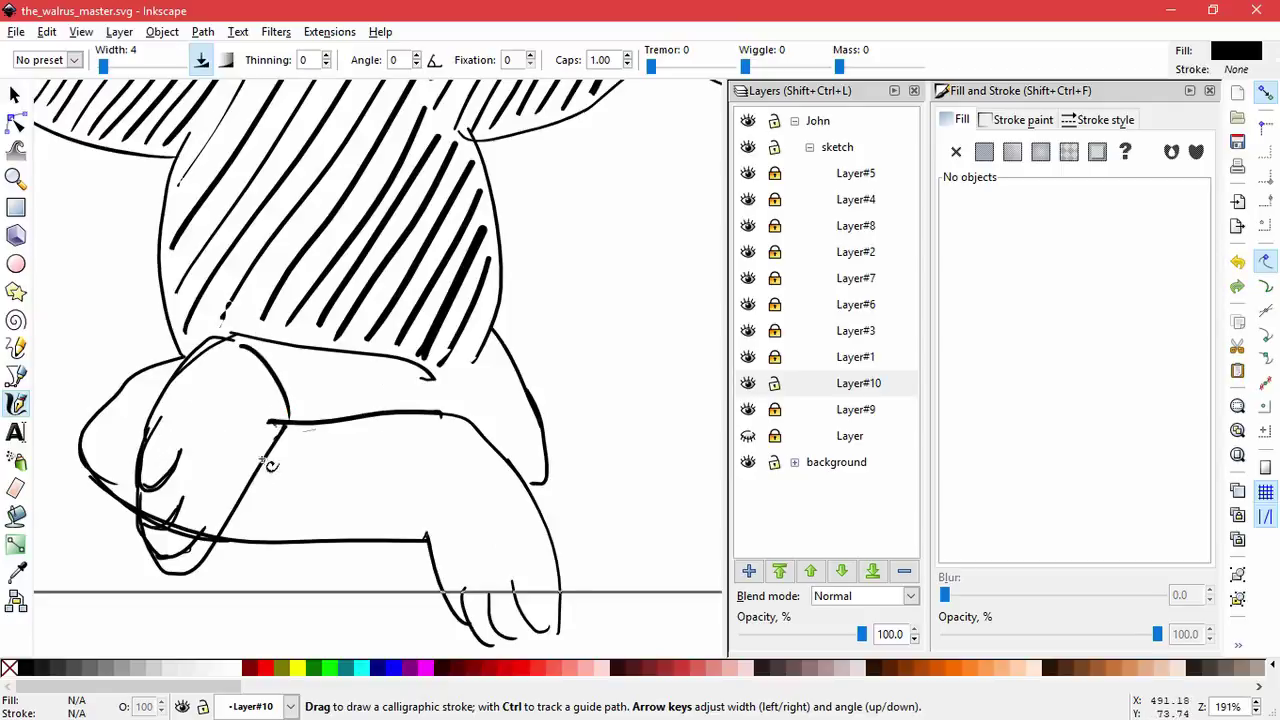
key("ctrl+z")
left_click(774, 410)
left_click(797, 411)
left_click_drag(245, 347, 266, 436)
left_click_drag(443, 431, 400, 559)
key("ctrl+z")
left_click(796, 383)
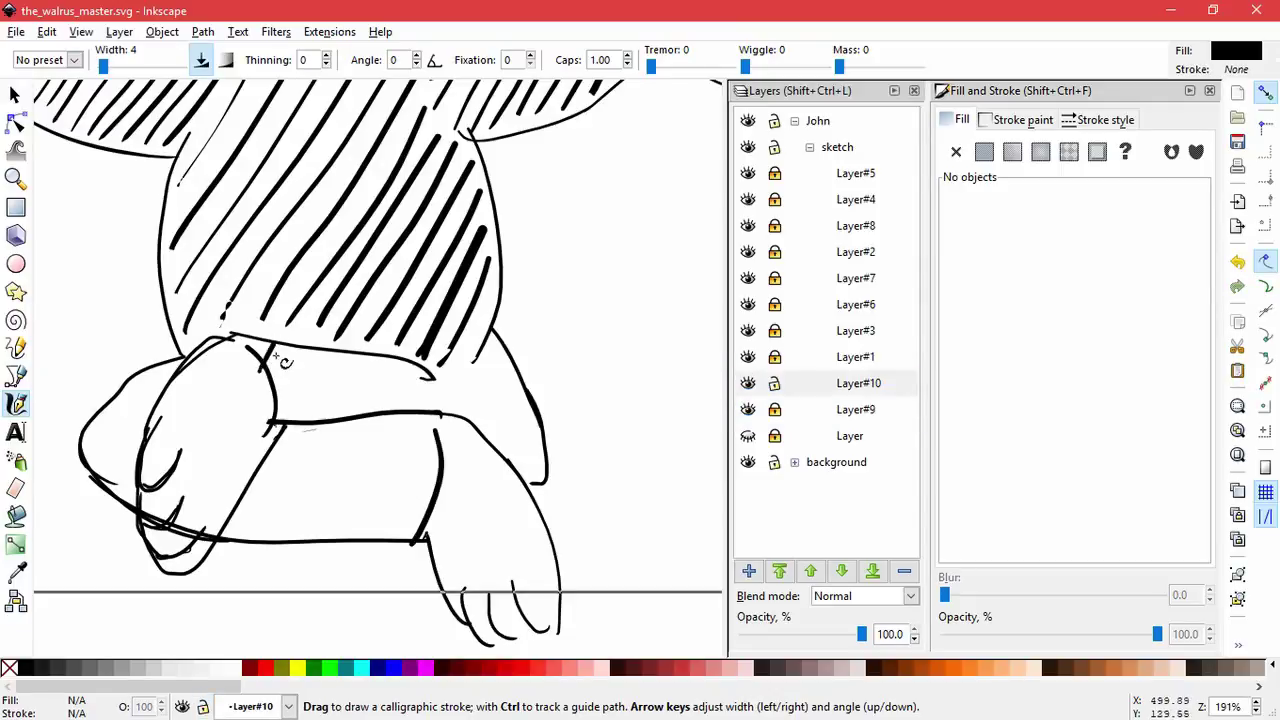
- Hatch the back leg, from the ankle cuff to the far knee, with short diagonal calligraphic strokes at width 4
left_click_drag(300, 352, 275, 408)
left_click_drag(318, 357, 282, 431)
left_click_drag(332, 371, 312, 406)
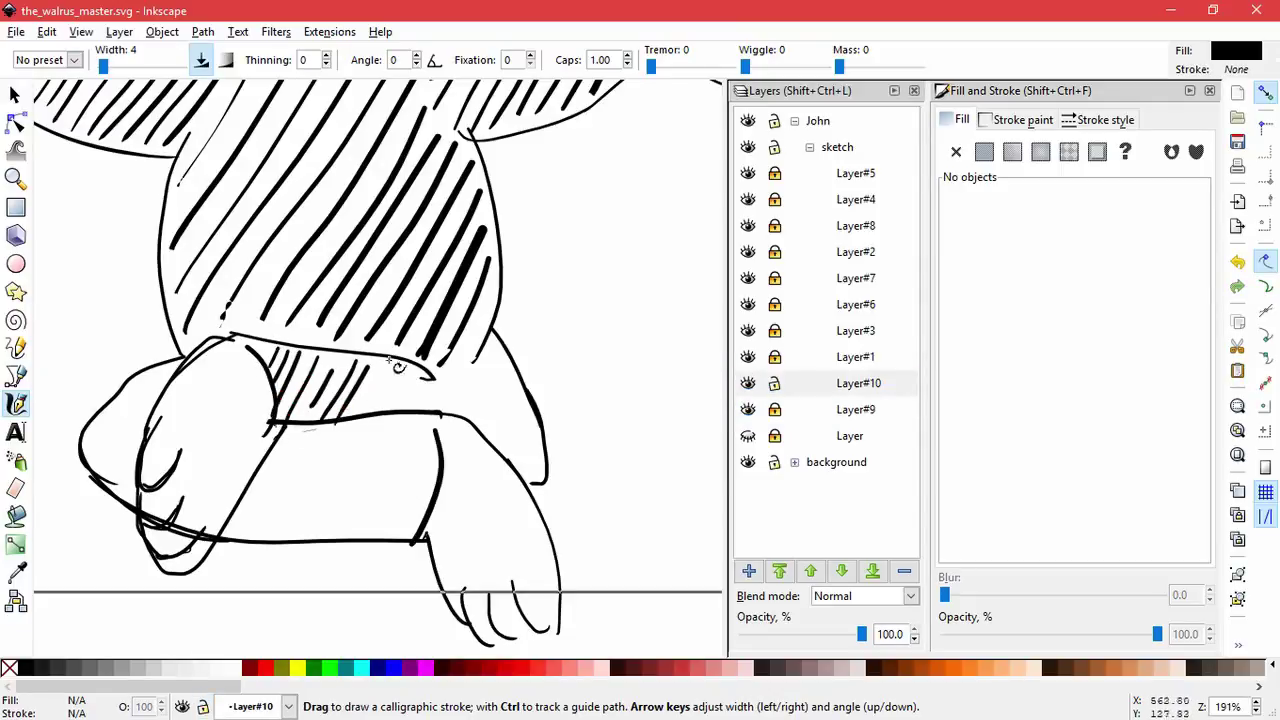
left_click_drag(392, 358, 372, 404)
left_click_drag(410, 362, 390, 404)
left_click_drag(428, 368, 410, 402)
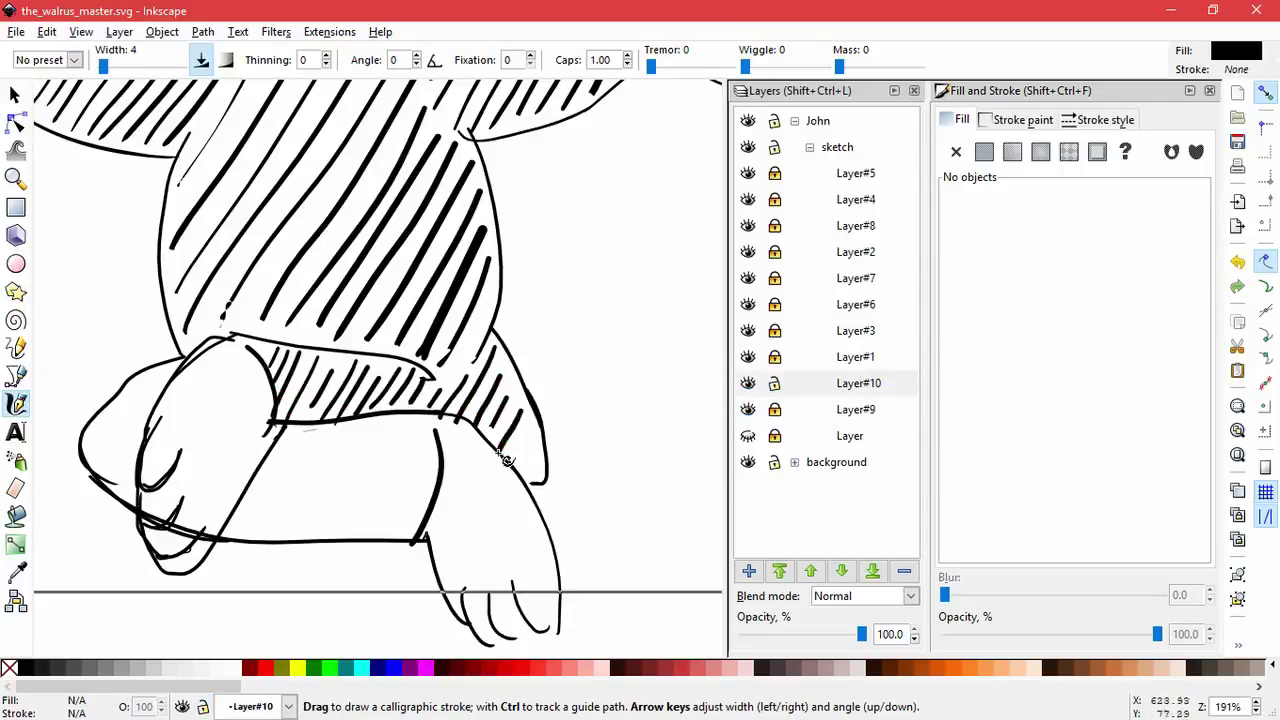
- Hatch the front leg up to its cuff and the knee behind the raised foot with diagonal strokes at width 4
left_click_drag(316, 424, 278, 444)
left_click_drag(320, 446, 256, 504)
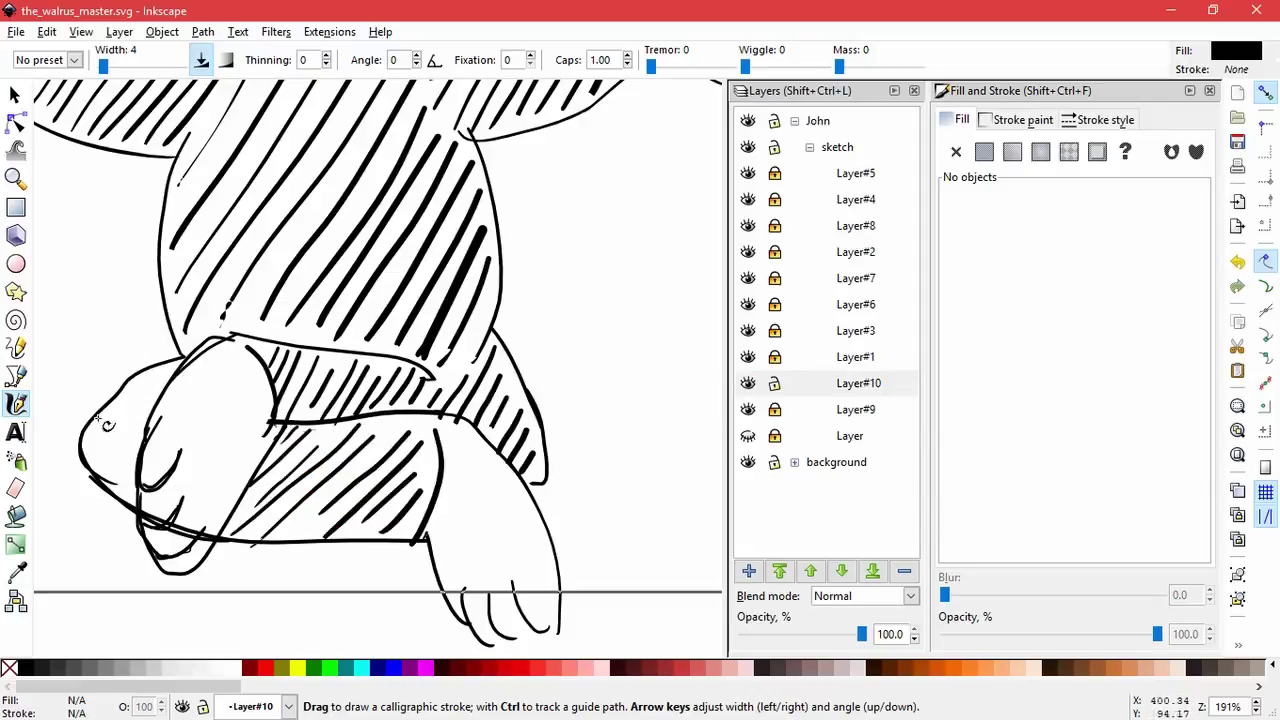
left_click_drag(130, 404, 90, 455)
left_click_drag(142, 382, 102, 468)
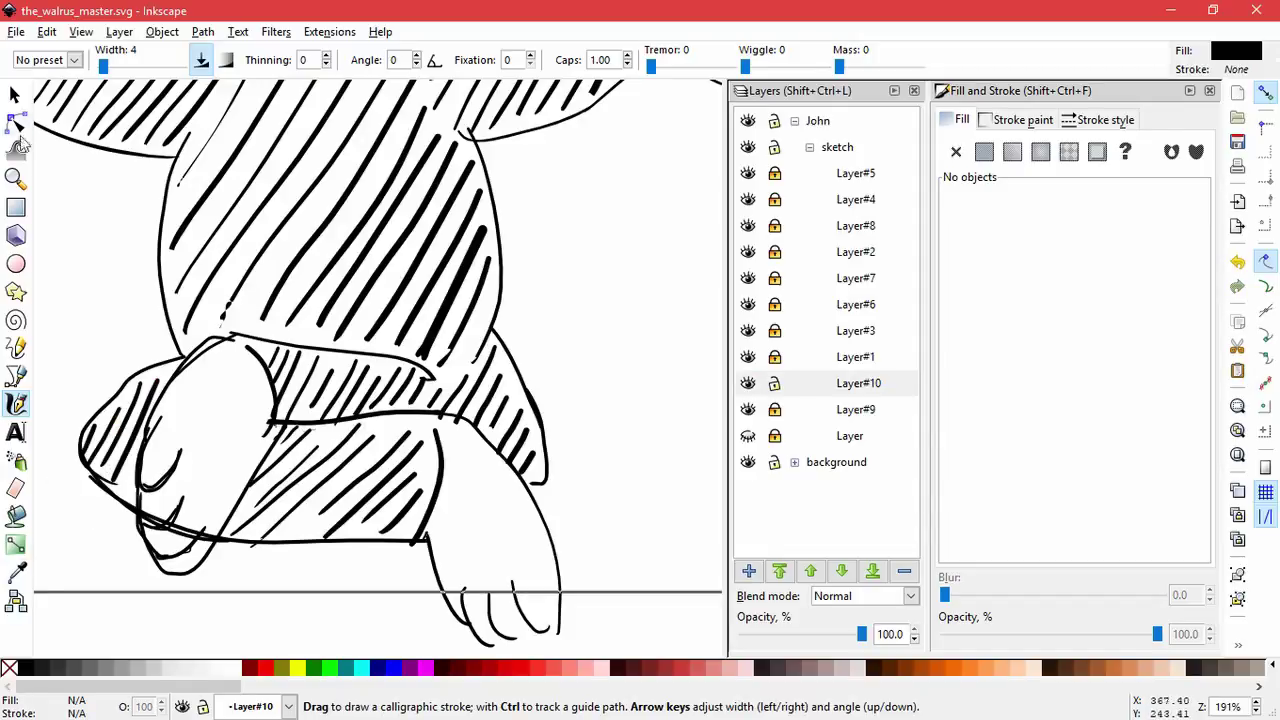
- Move and reshape individual hatch strokes on the front leg to fit its outline and even out their spacing
key("s")
left_click(309, 486)
left_click(358, 425)
left_click_drag(364, 417, 360, 422)
left_click_drag(227, 544, 238, 533)
left_click(362, 449)
left_click_drag(362, 449, 381, 432)
left_click_drag(361, 483, 368, 475)
left_click_drag(316, 511, 295, 541)
left_click_drag(367, 499, 434, 458)
left_click(385, 508)
left_click(411, 502)
- Adjust the short hatch strokes along the back leg and its knee to fit inside the outline
left_click(292, 394)
left_click(325, 391)
left_click_drag(340, 362, 345, 354)
left_click_drag(305, 415, 320, 390)
left_click(311, 389)
left_click_drag(336, 352, 345, 352)
left_click_drag(359, 377, 360, 371)
left_click_drag(350, 376, 352, 372)
left_click_drag(367, 350, 366, 355)
left_click_drag(381, 381, 387, 369)
left_click(353, 390)
left_click_drag(334, 421, 334, 421)
left_click_drag(458, 389, 466, 385)
left_click(465, 410)
mouse_move(449, 430)
left_mouse_down()
mouse_move(493, 388)
mouse_move(540, 463)
left_mouse_up()
left_click(480, 446)
left_click(486, 443)
left_click(493, 468)
left_click(521, 446)
left_click(549, 469)
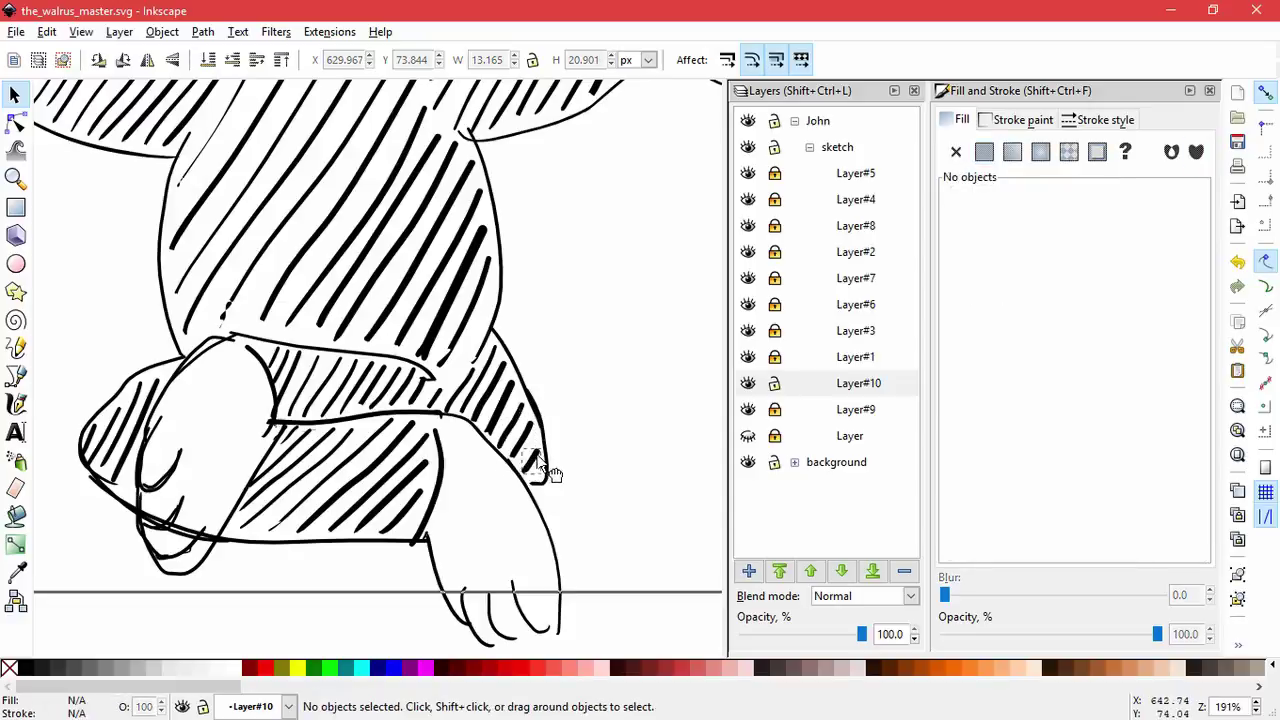
key("5")
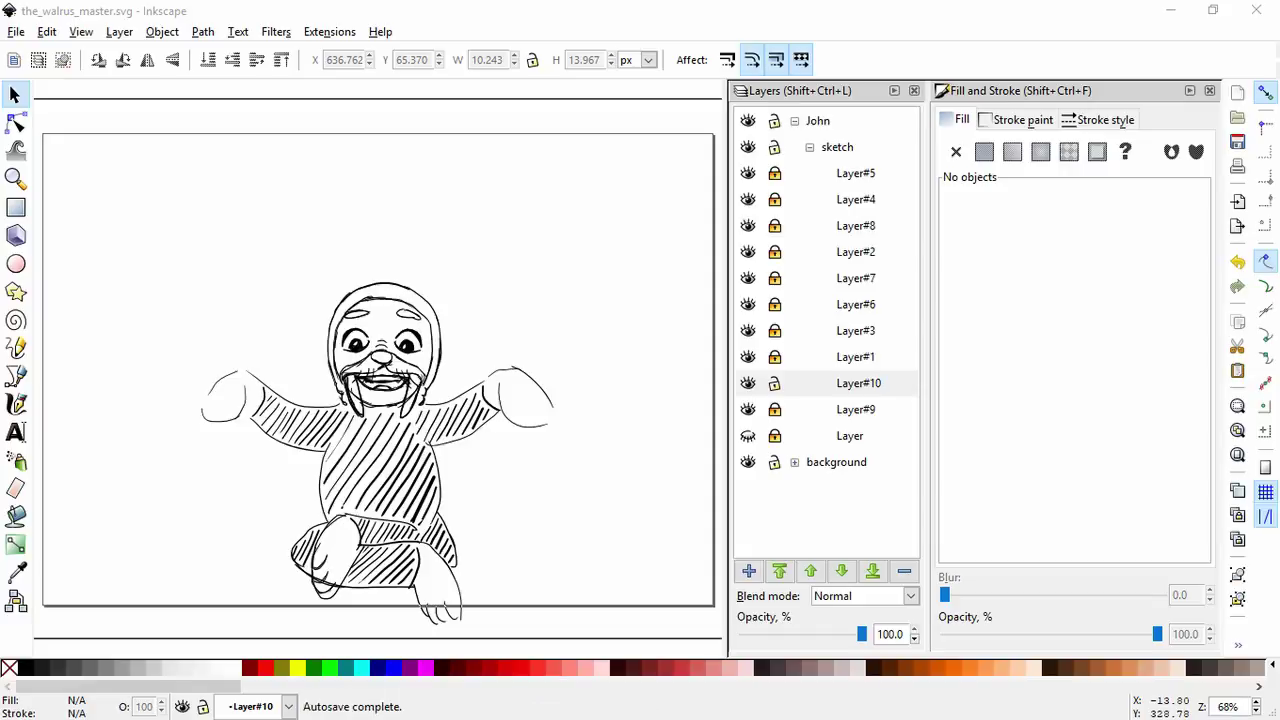
- Lock Layer#10 and add a new layer above it for the hood shading
left_click(16, 403)
left_click(774, 384)
left_click(749, 571)
left_click(680, 428)
left_click_drag(571, 240, 524, 378)
key("ctrl+z")
- Set the drawing colour to RGBA 687087ff by recolouring a test calligraphic stroke beside the head, and delete that stroke
scroll(417, 321, "up", 2)
scroll(382, 338, "up", 1)
key("space")
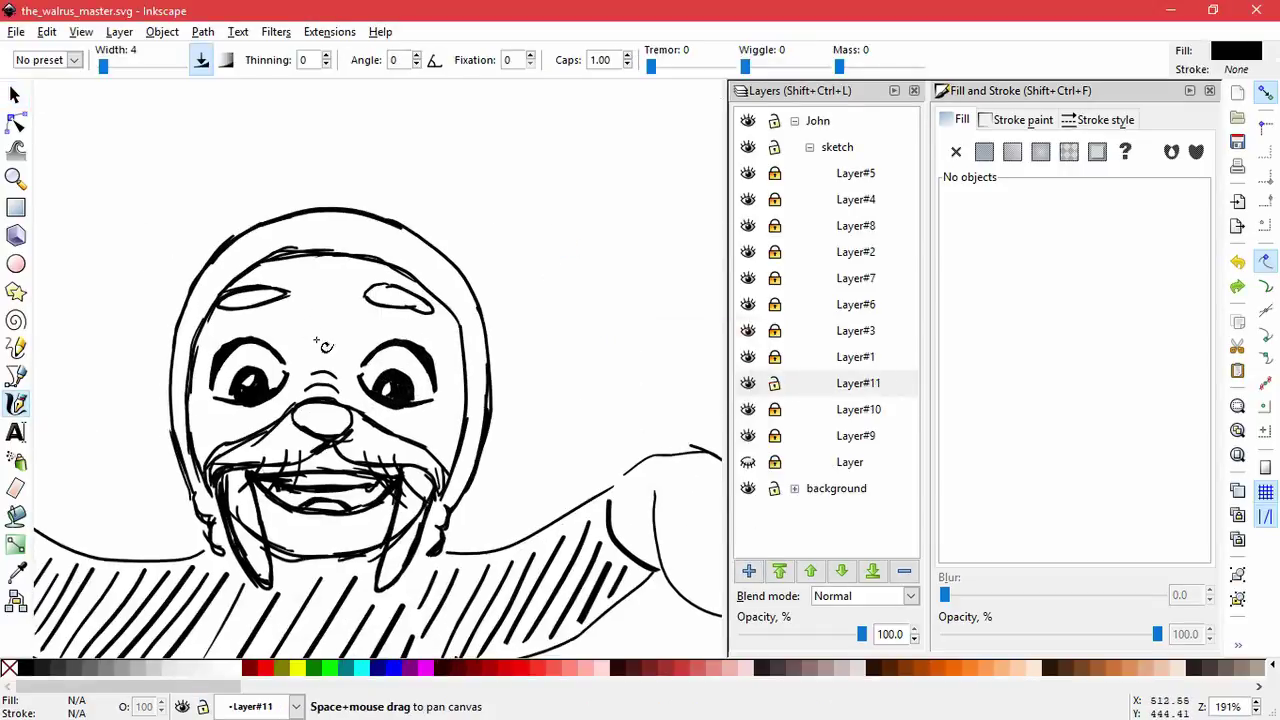
left_click_drag(326, 346, 375, 398)
left_click_drag(311, 166, 243, 289)
left_click(16, 95)
left_click(288, 221)
left_click_drag(1202, 550, 1128, 521)
type("687087ff")
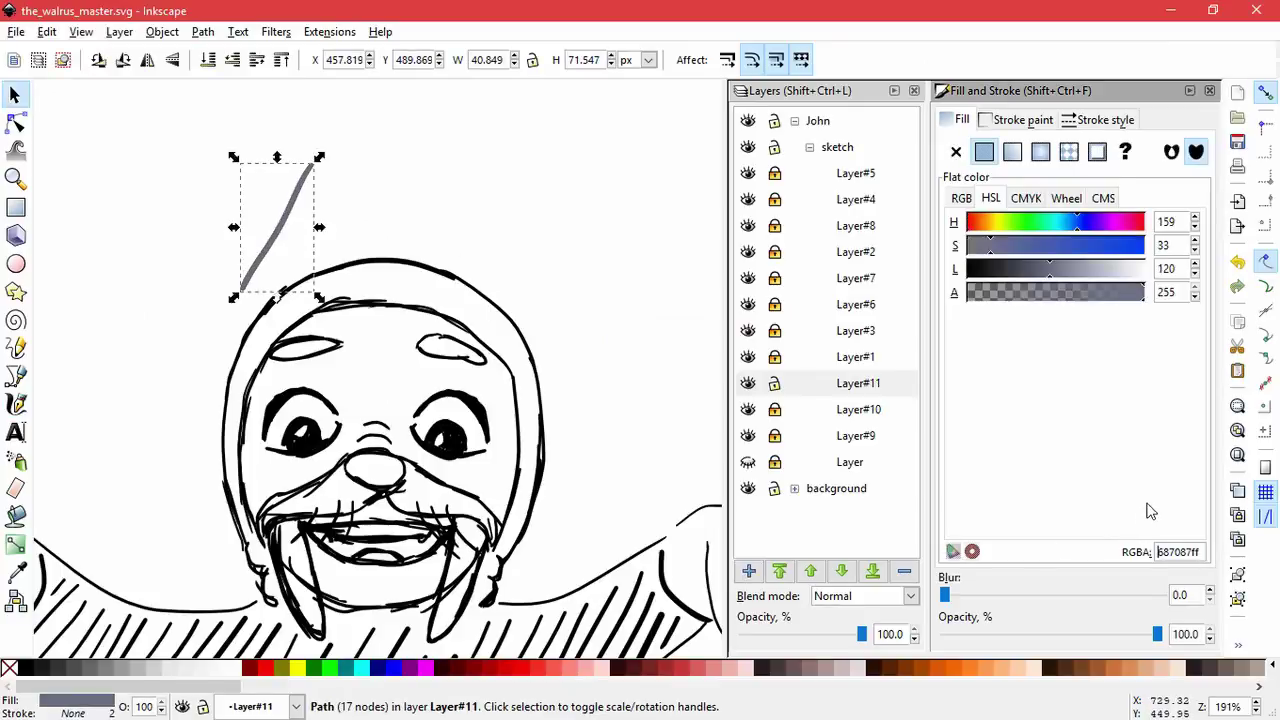
left_click(158, 239)
left_click(273, 251)
key("Delete")
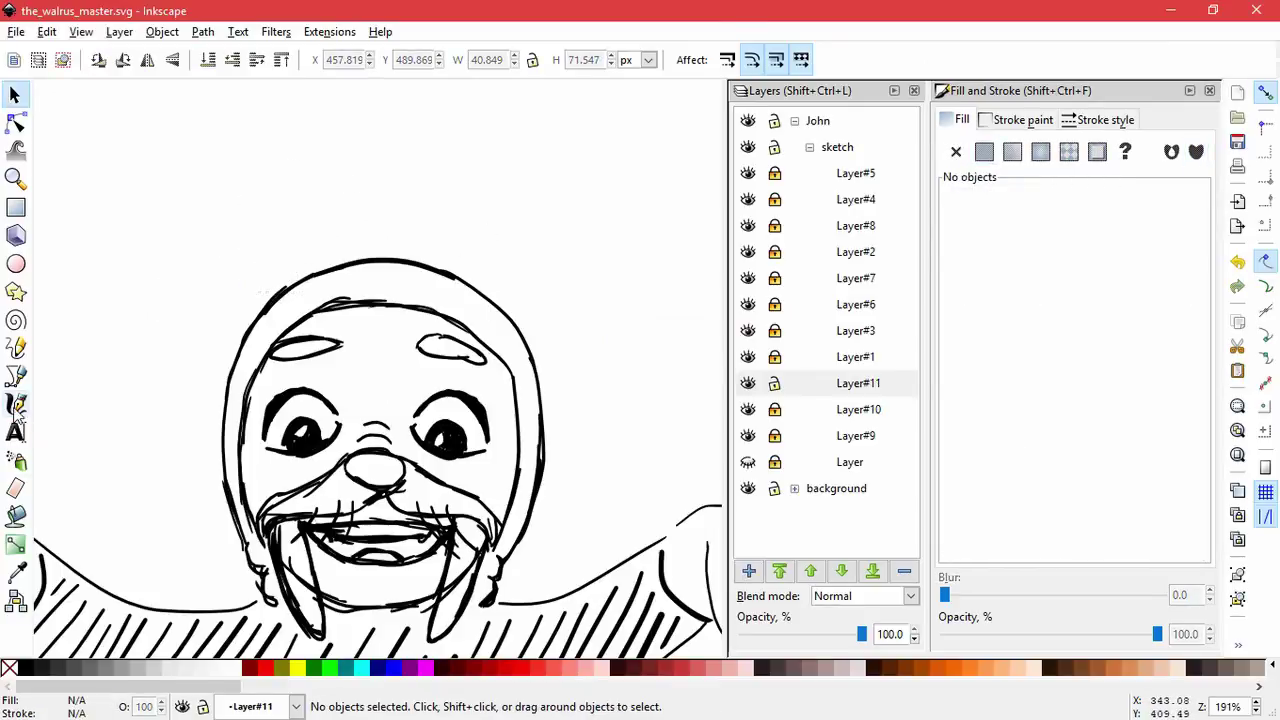
- Try hatching the hood's left side with short grey calligraphic strokes at width 2
left_click(16, 404)
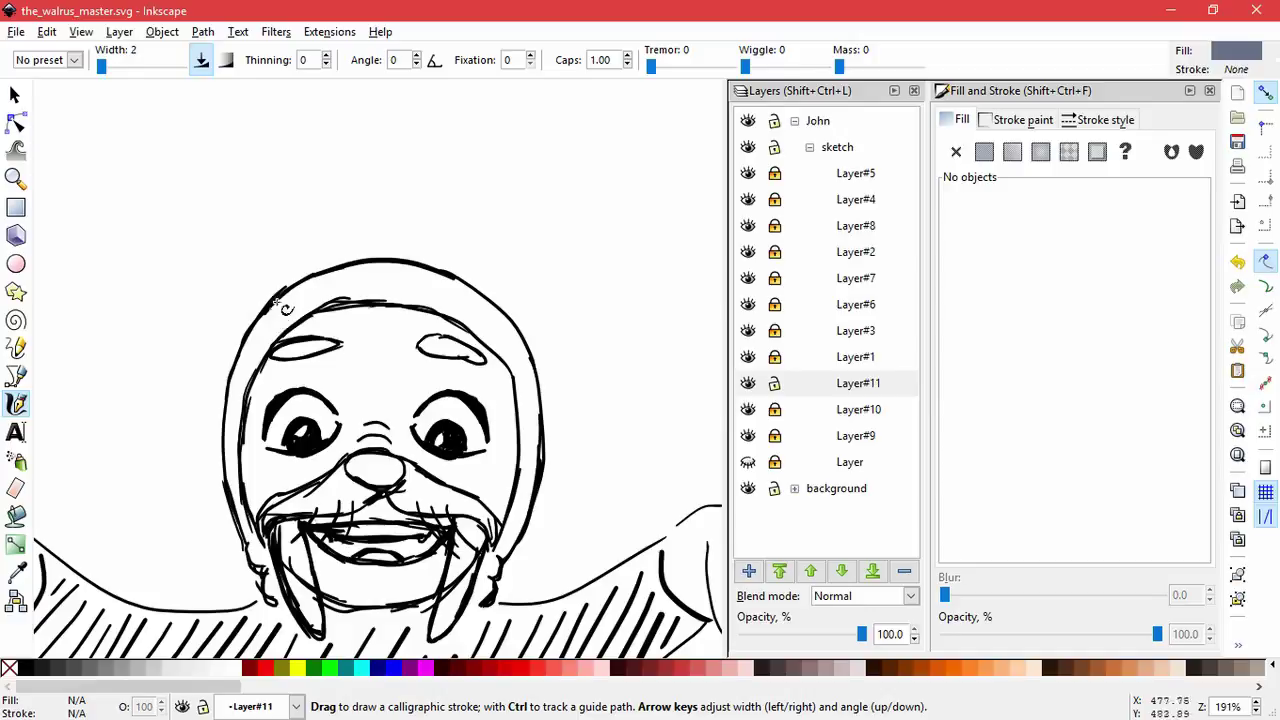
left_click_drag(274, 596, 240, 402)
left_click_drag(230, 452, 248, 356)
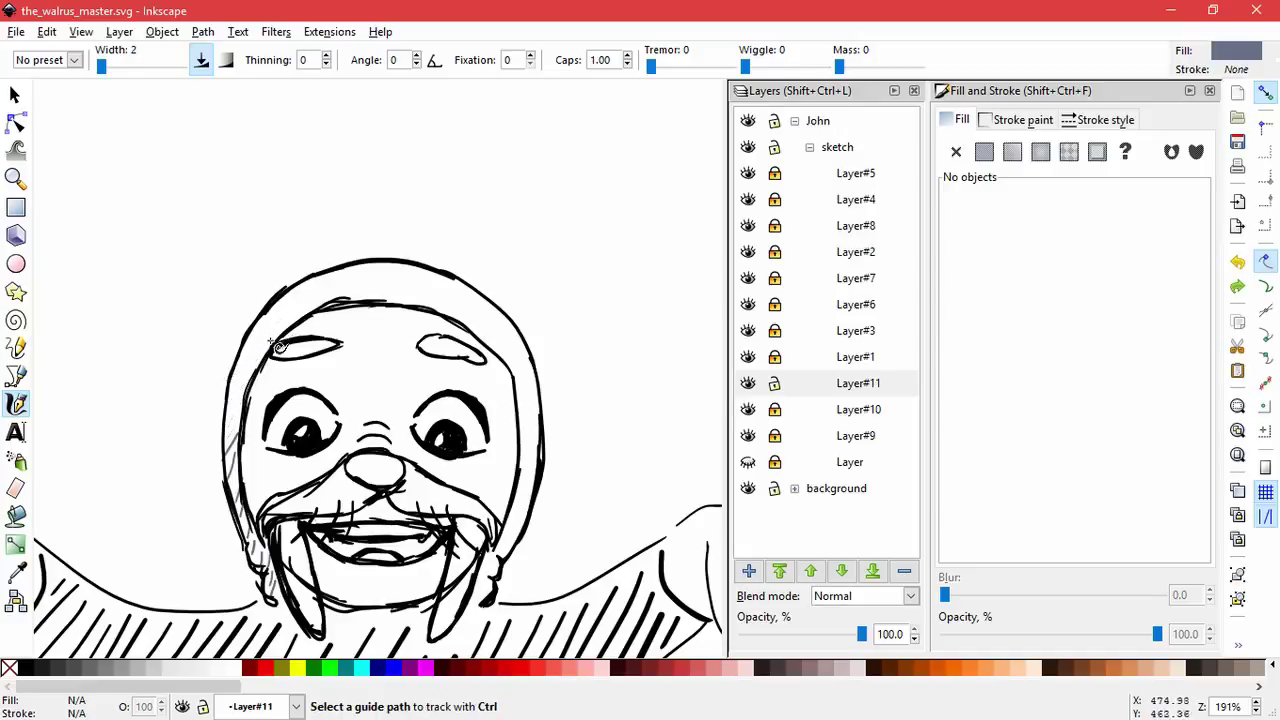
left_click_drag(267, 598, 270, 564)
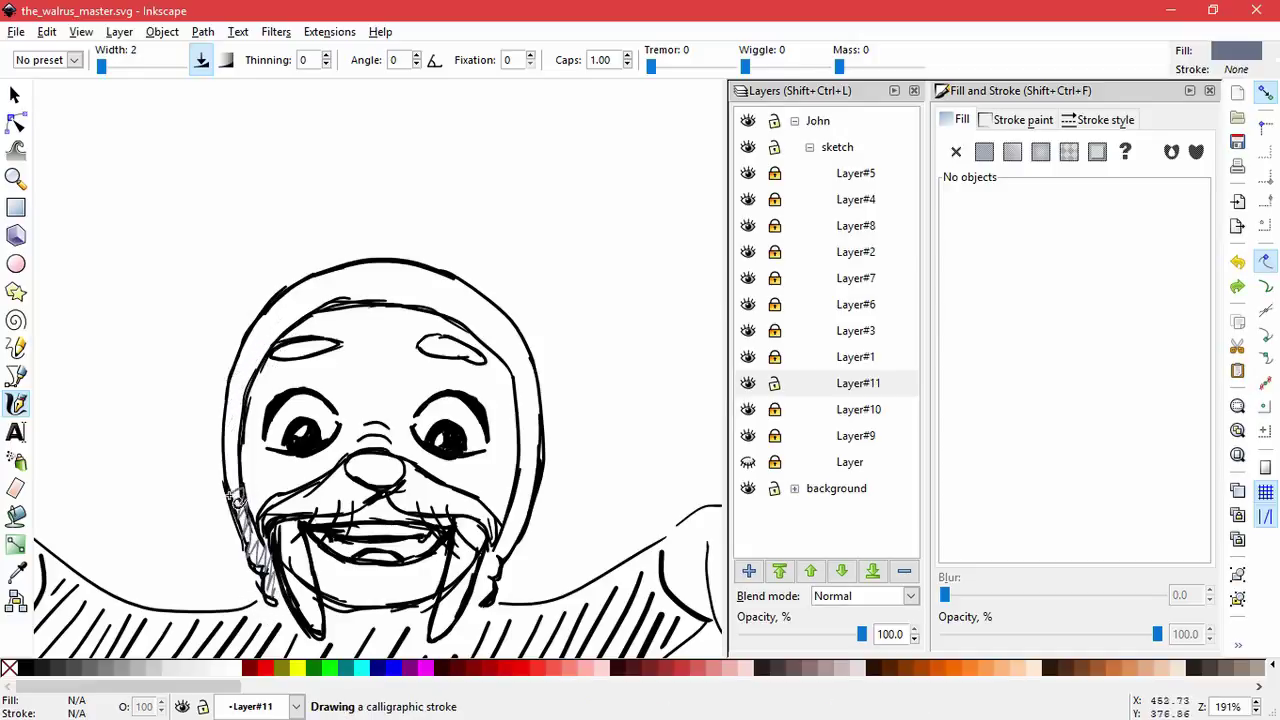
key("ctrl+z")
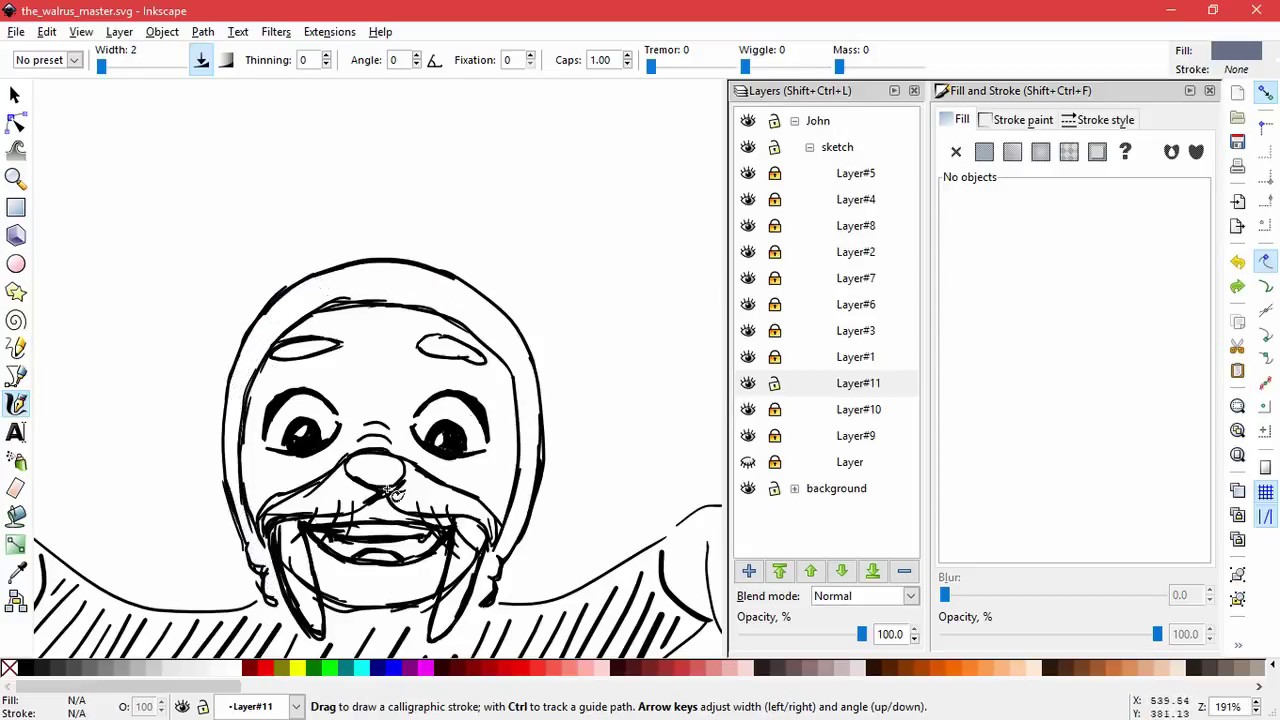
mouse_move(255, 590)
left_mouse_down()
mouse_move(232, 440)
mouse_move(423, 300)
mouse_move(551, 374)
mouse_move(543, 600)
left_mouse_up()
mouse_move(262, 597)
left_mouse_down()
mouse_move(231, 412)
mouse_move(322, 286)
mouse_move(460, 308)
mouse_move(517, 354)
mouse_move(523, 480)
mouse_move(502, 570)
left_mouse_up()
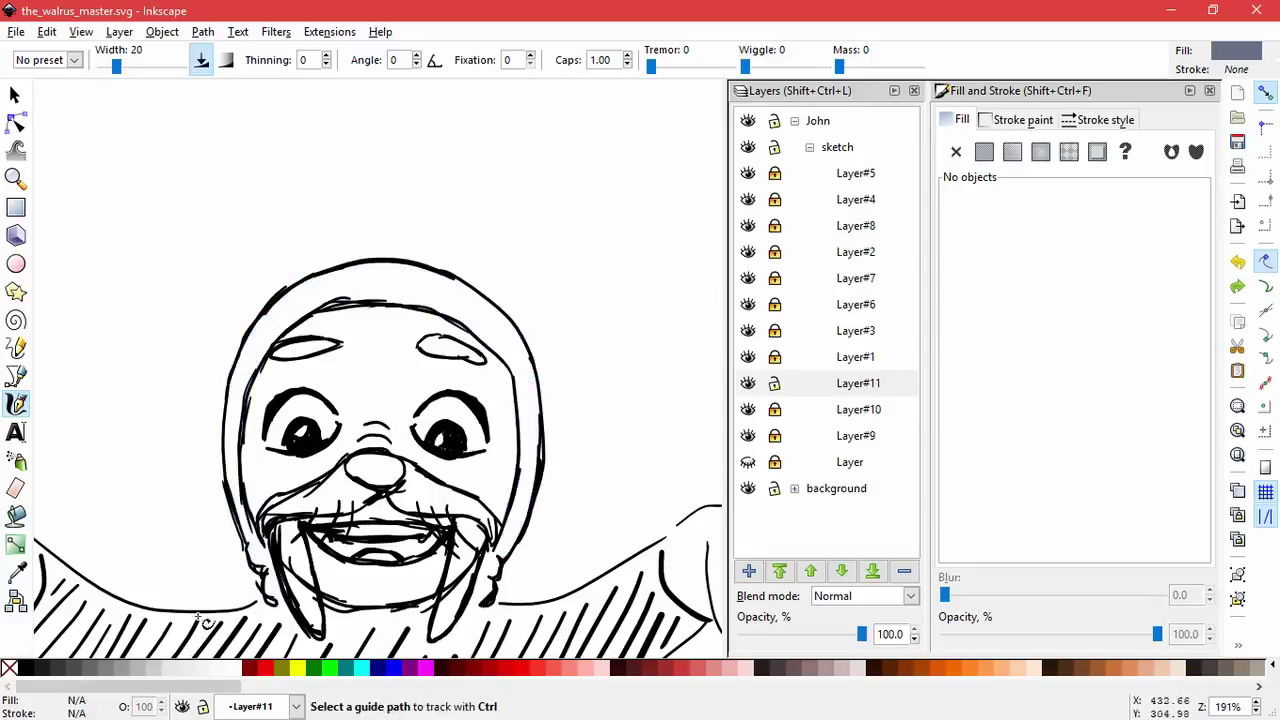
- Reset the calligraphy width to 2 and try hatching the hood from beside the left jaw up towards the crown
left_click_drag(103, 69, 105, 69)
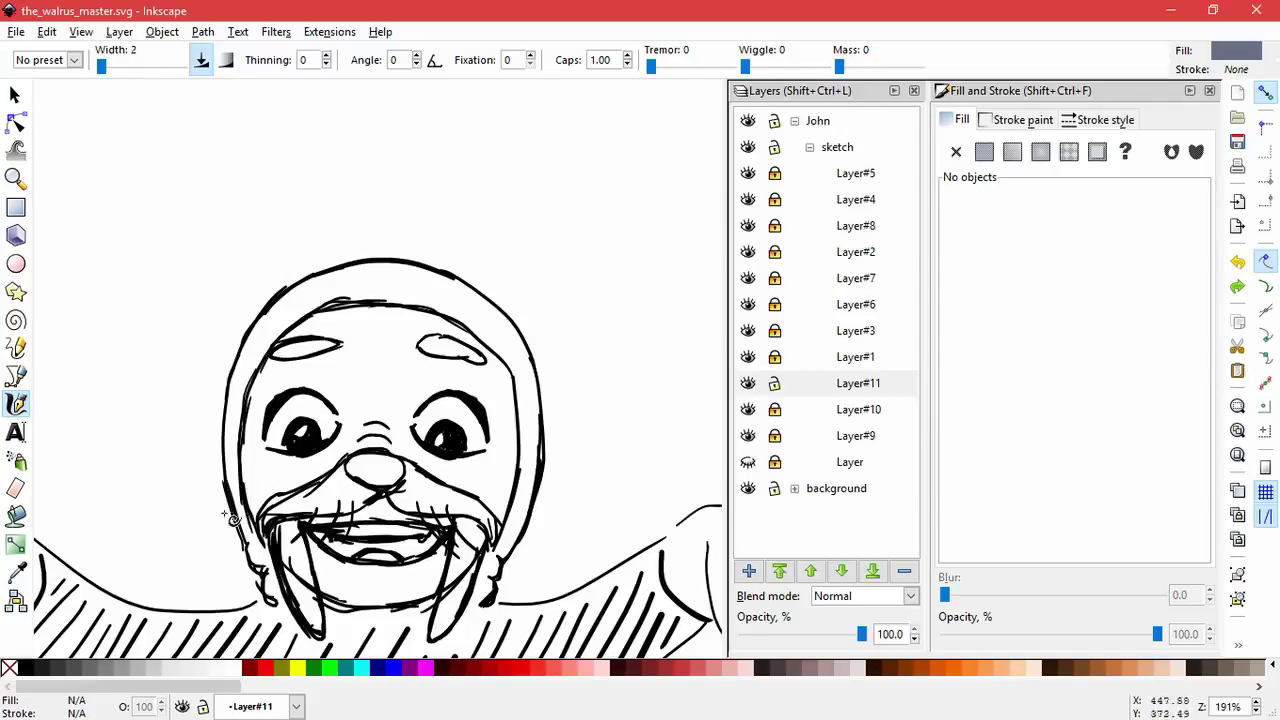
left_click_drag(286, 597, 243, 467)
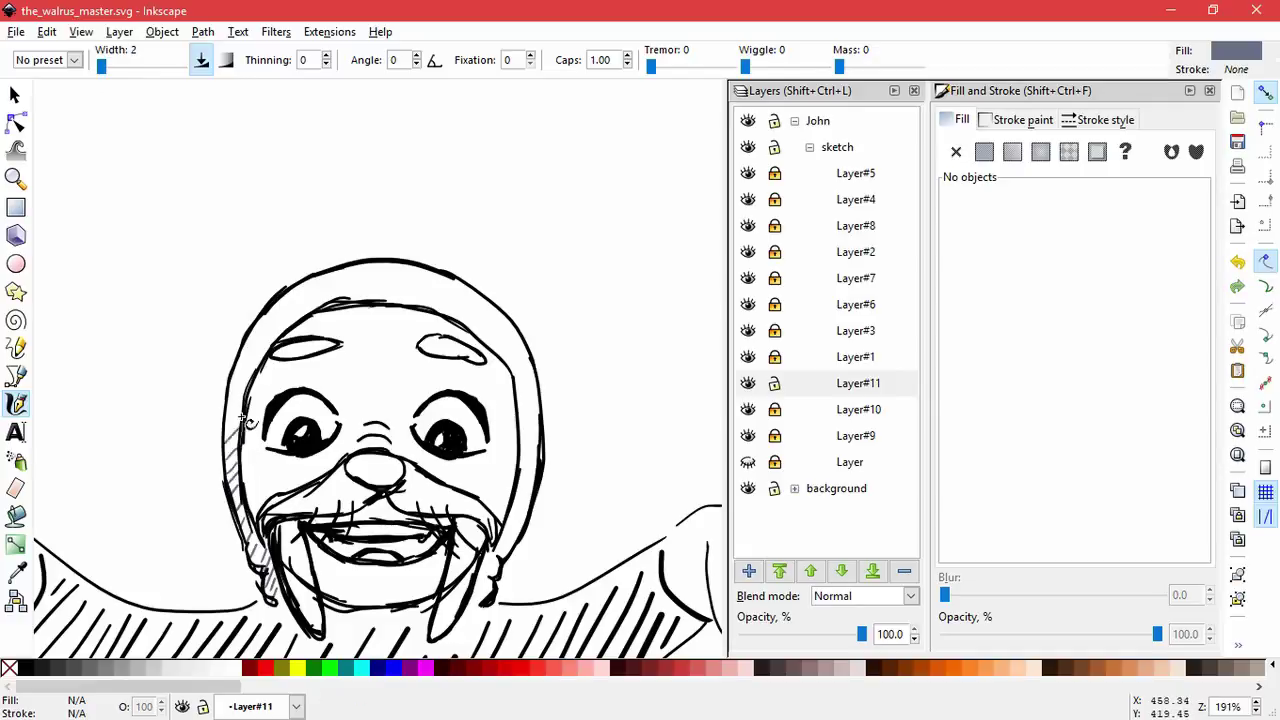
left_click_drag(254, 385, 230, 402)
left_click_drag(326, 297, 268, 316)
key("ctrl+z")
key("ctrl+z")
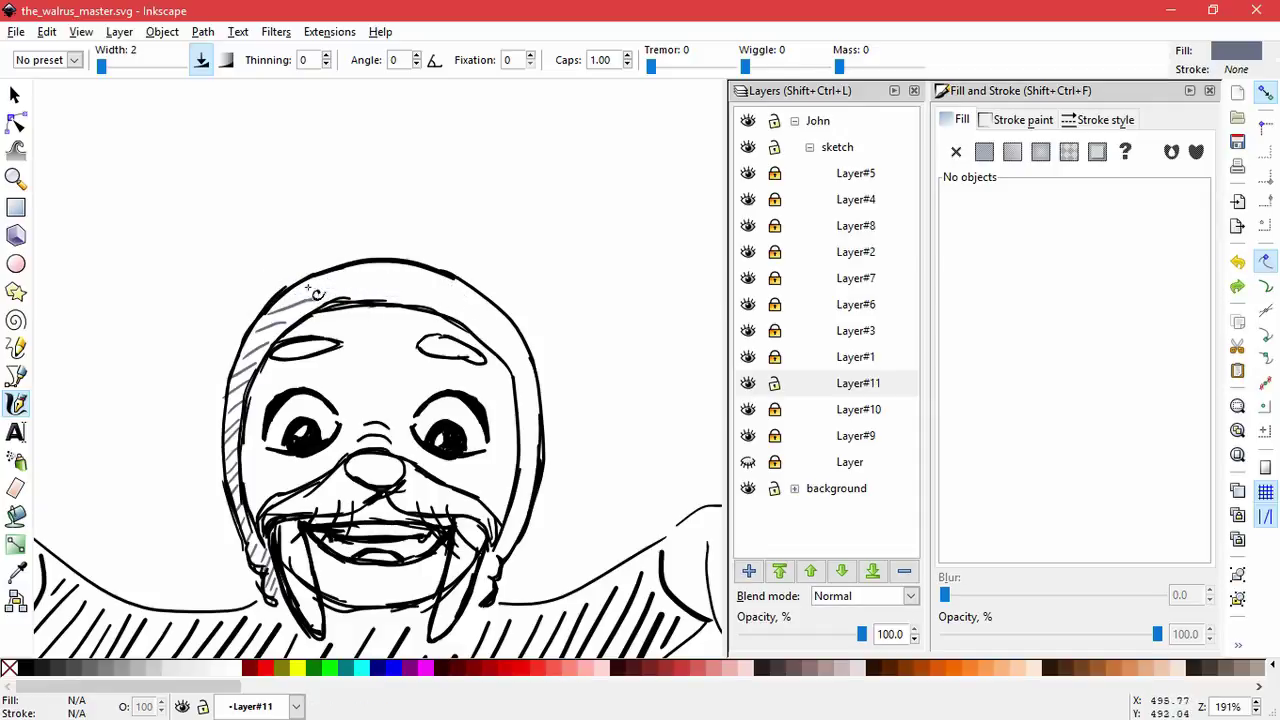
key("ctrl+z")
- Try continuing the grey hatching over the hood's crown and right side, and undo the hood hatching
left_click_drag(290, 295, 367, 281)
mouse_move(458, 308)
left_mouse_down()
mouse_move(485, 318)
mouse_move(494, 348)
left_mouse_up()
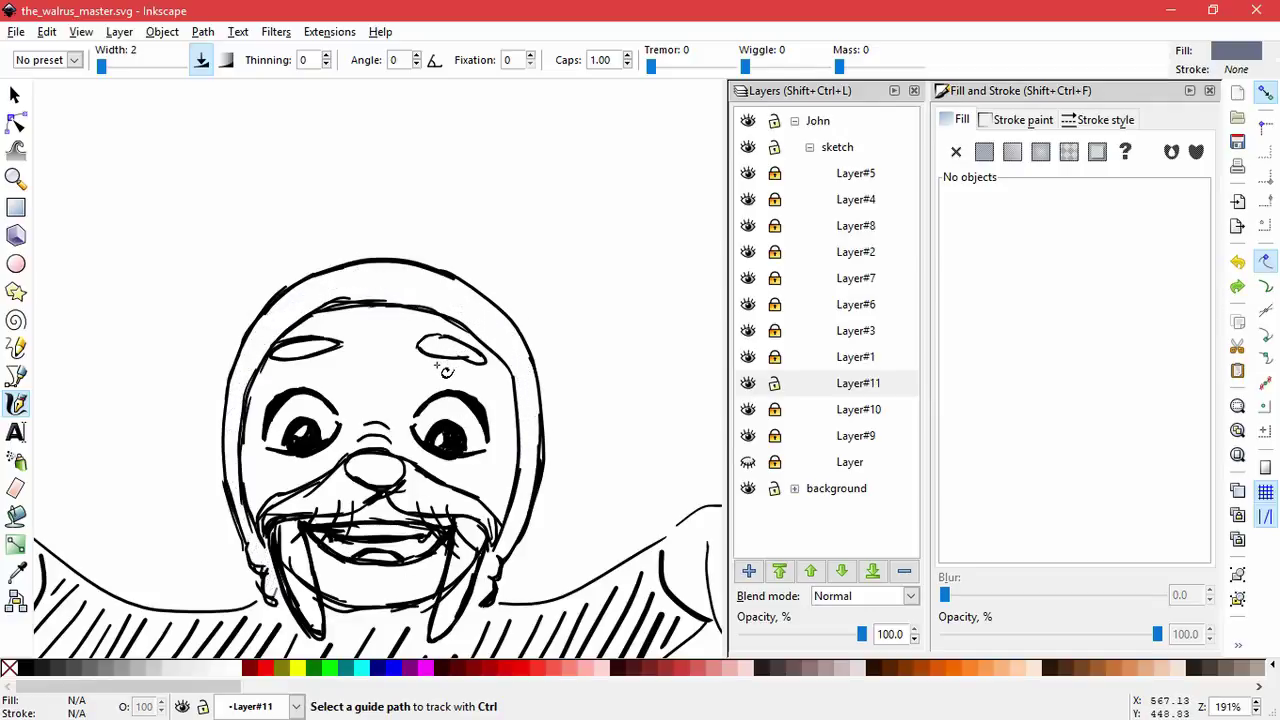
left_click_drag(440, 263, 232, 322)
key("ctrl+z")
key("ctrl+z")
key("ctrl+z")
- Try drawing long grey strokes across the whole head for the hood shading, and undo them
left_click_drag(455, 276, 262, 285)
left_click_drag(258, 295, 441, 292)
left_click_drag(516, 328, 238, 314)
left_click_drag(185, 375, 622, 426)
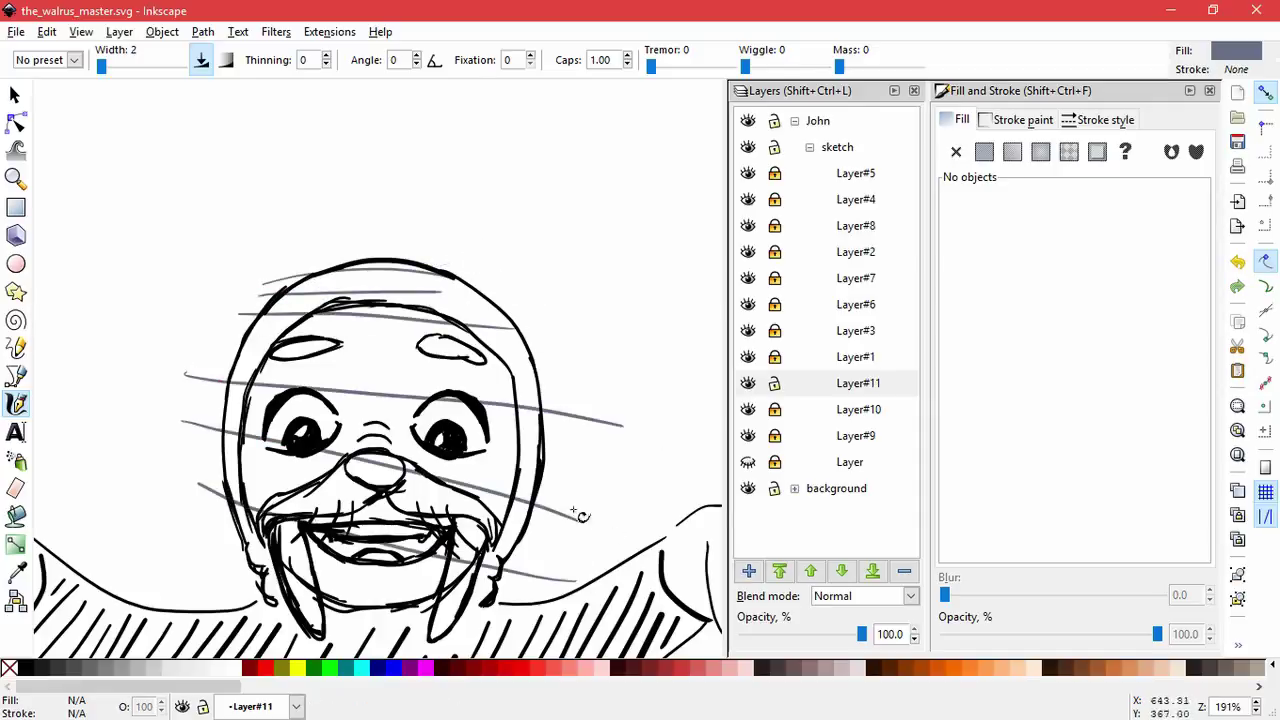
key("ctrl+z")
key("ctrl+z")
key("ctrl+z")
key("ctrl+z")
- Hatch the left side of the hood with short diagonal grey calligraphic strokes from beside the jaw upwards
left_click_drag(264, 577, 280, 601)
left_click_drag(253, 545, 279, 582)
left_click_drag(242, 519, 269, 559)
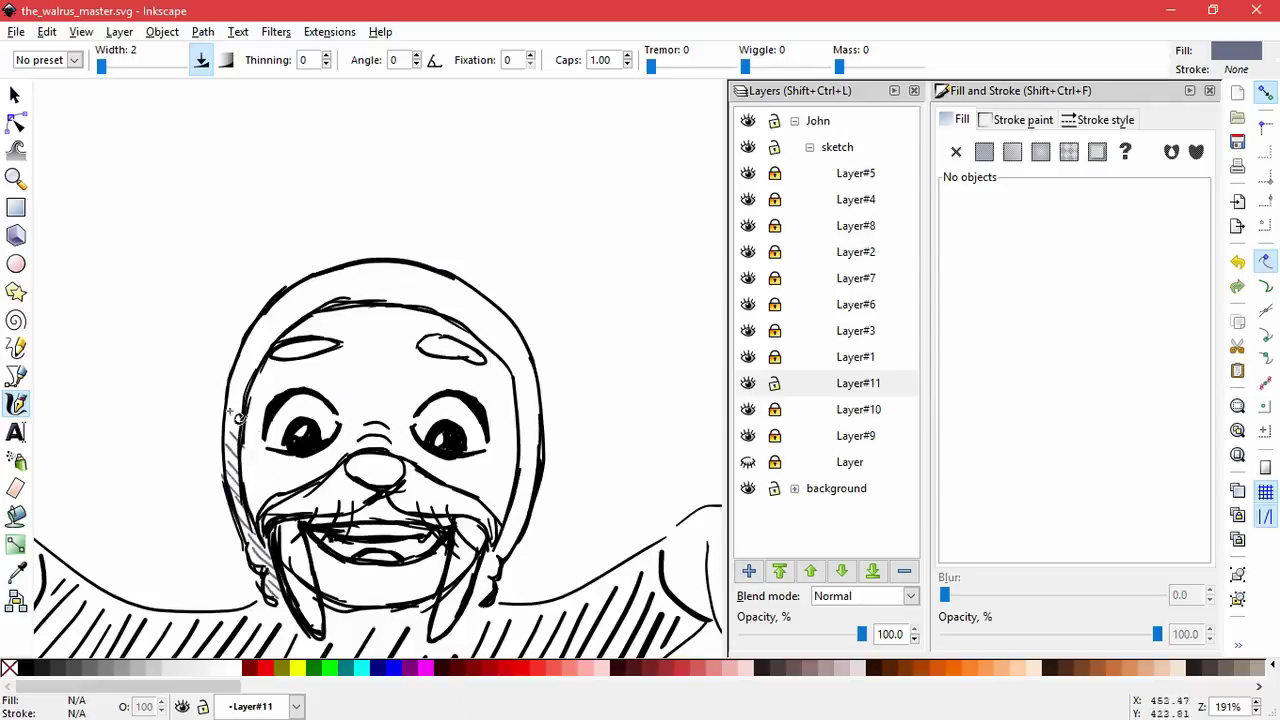
left_click_drag(242, 378, 258, 352)
- Continue the diagonal grey hatching from the hood's upper left across its crown
left_click_drag(273, 304, 291, 327)
left_click_drag(286, 290, 301, 313)
left_click_drag(303, 284, 317, 306)
left_click_drag(319, 277, 334, 298)
left_click_drag(336, 271, 354, 295)
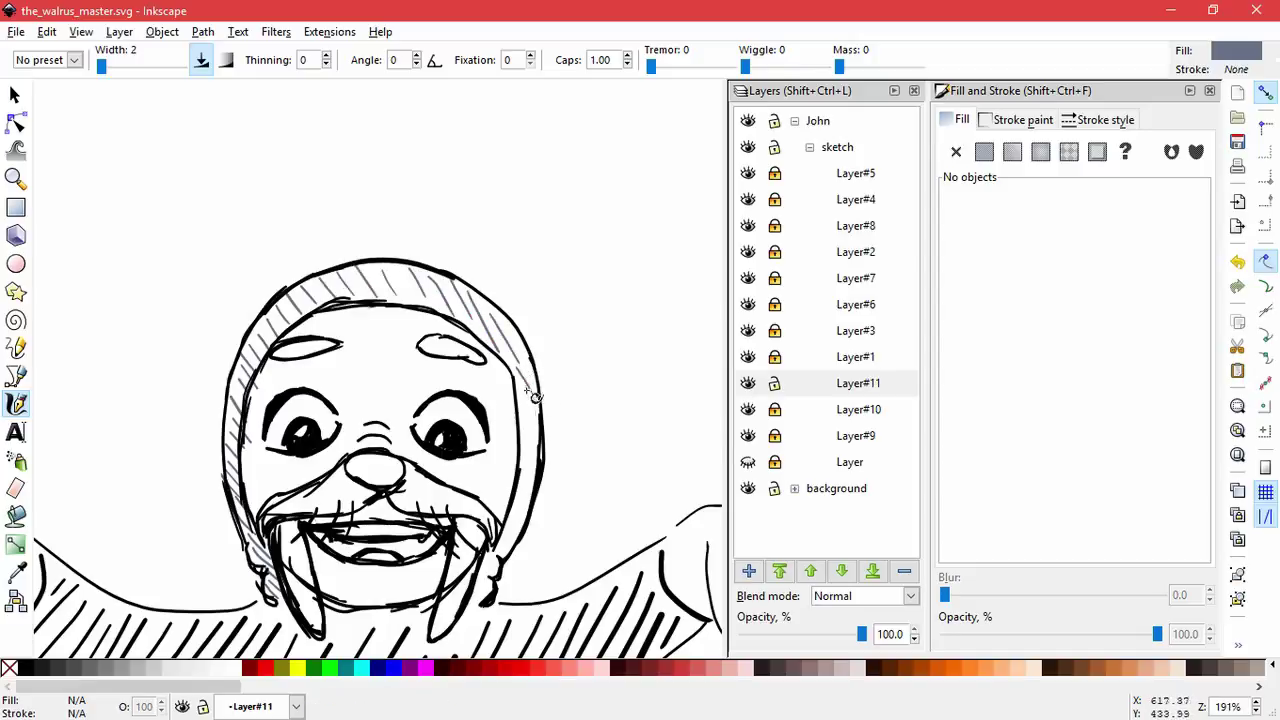
- Hatch the hood's right side down to the jaw and the strip of neckline beneath the chin in grey
left_click_drag(518, 478, 530, 502)
left_click_drag(510, 512, 518, 534)
left_click_drag(501, 530, 508, 549)
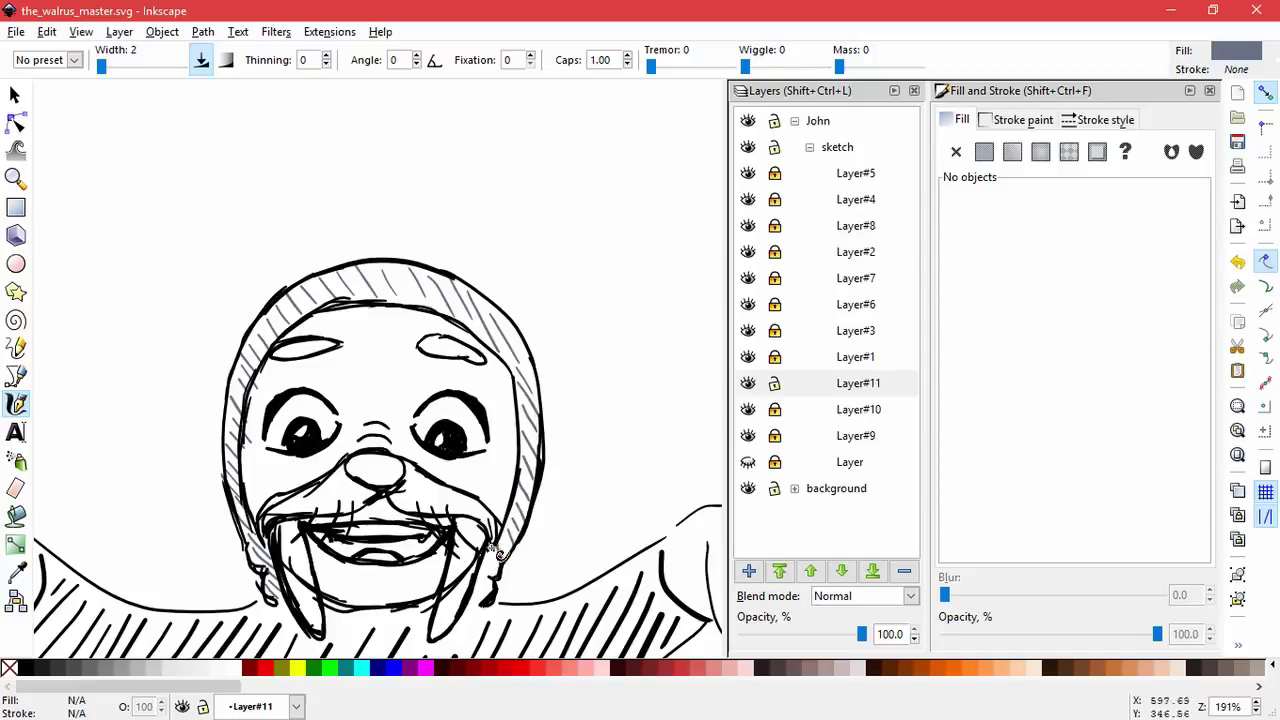
scroll(351, 523, "down", 4)
left_click_drag(388, 443, 442, 434)
- Hatch the figure's left-hand mitten with slanted grey calligraphic strokes
scroll(323, 550, "up", 2)
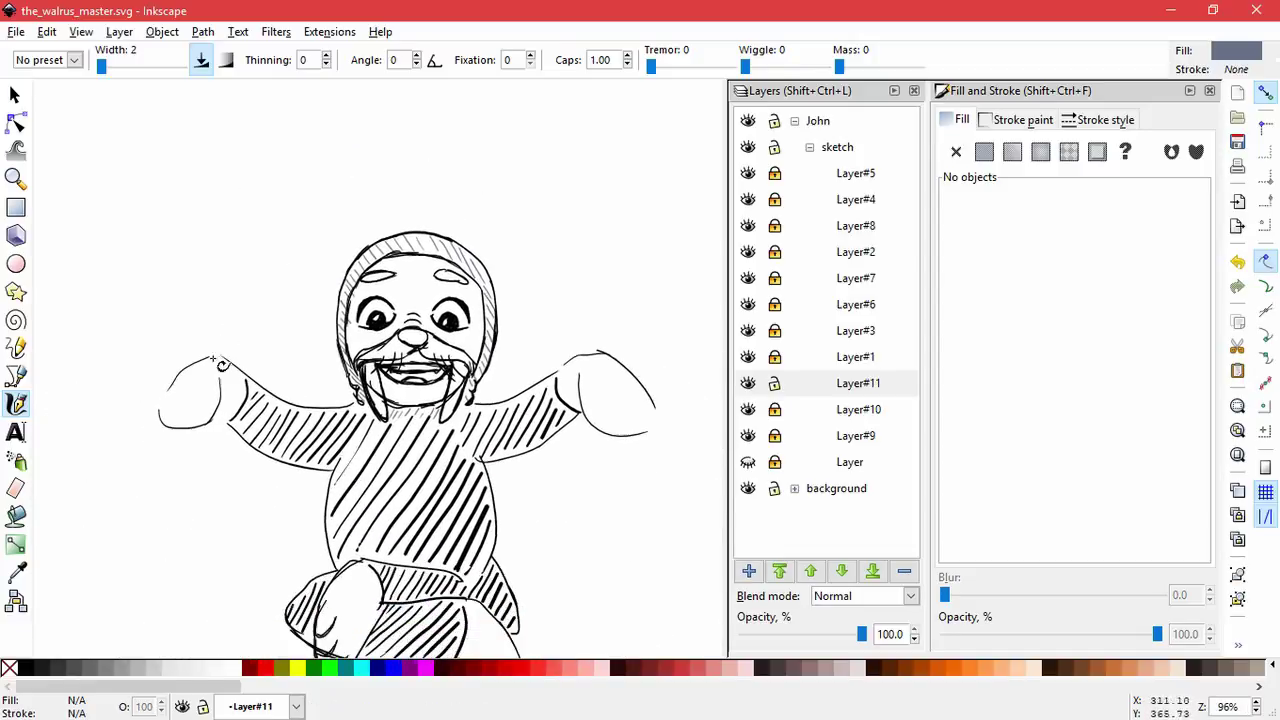
left_click_drag(223, 319, 157, 343)
mouse_move(211, 335)
left_mouse_down()
mouse_move(147, 366)
mouse_move(128, 392)
left_mouse_up()
left_click_drag(208, 361, 115, 431)
left_click_drag(200, 390, 138, 431)
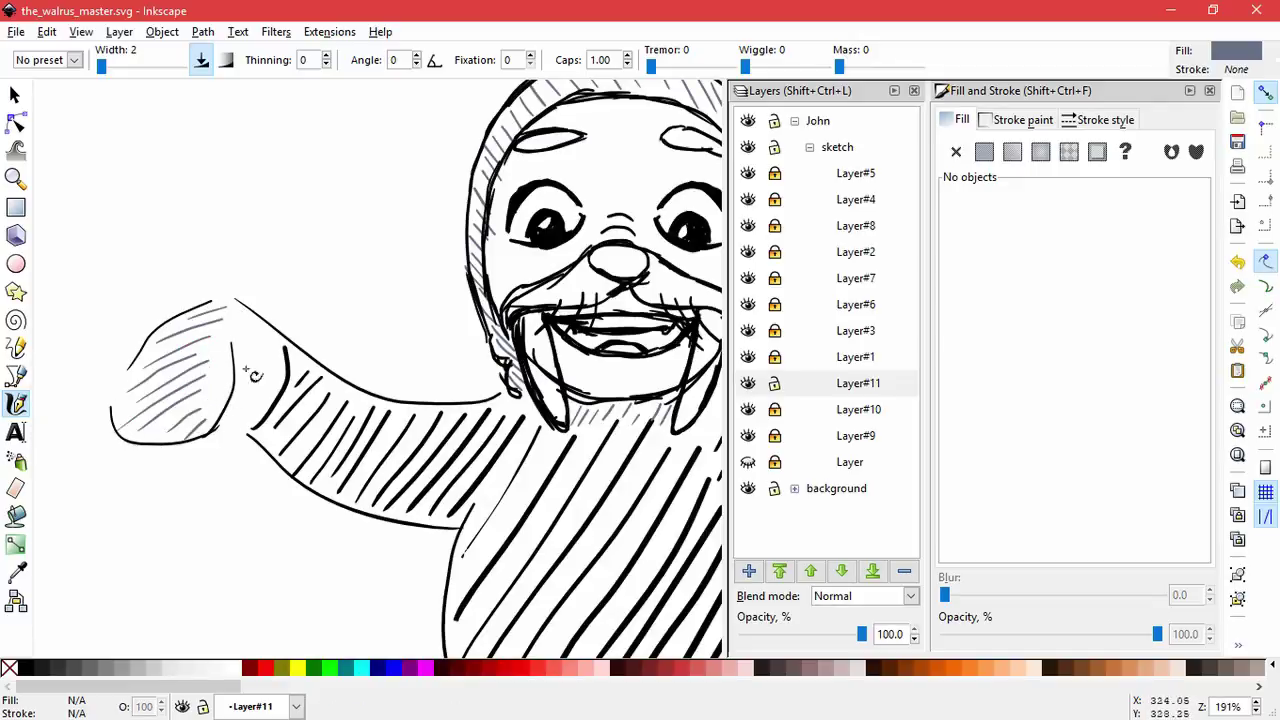
- Fill the cuff between the left mitten and the striped sleeve with steep grey hatching strokes
left_click_drag(243, 309, 232, 329)
left_click_drag(253, 319, 233, 379)
left_click_drag(272, 347, 221, 426)
left_click_drag(274, 363, 234, 425)
left_click_drag(279, 386, 252, 427)
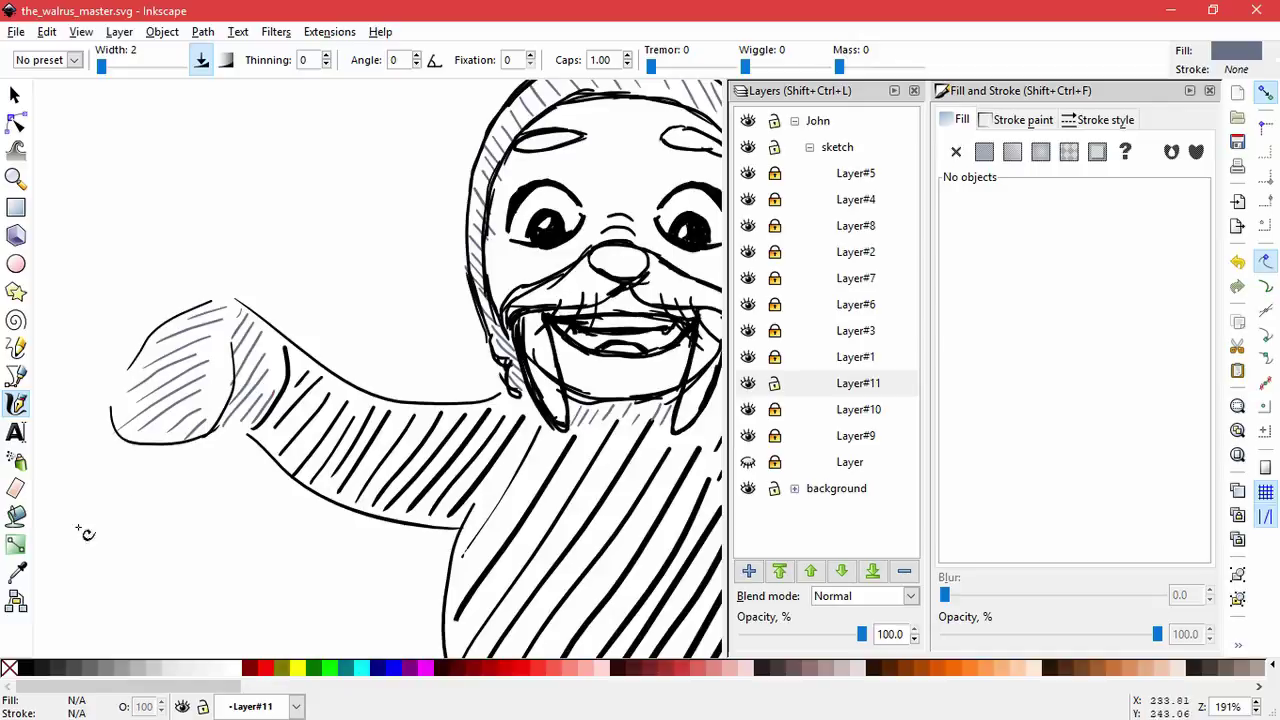
- Adjust individual grey hatching strokes on the left mitten and the lower part of its cuff
left_click(15, 95)
left_click(203, 360)
left_click(184, 362)
left_click_drag(175, 396, 123, 418)
left_click(143, 414)
left_click(170, 386)
left_click_drag(231, 347, 232, 357)
left_click_drag(196, 399, 197, 400)
left_click_drag(214, 386, 231, 379)
left_click_drag(212, 412, 220, 404)
left_click_drag(170, 428, 162, 436)
mouse_move(206, 416)
left_mouse_down()
mouse_move(257, 402)
mouse_move(250, 411)
left_mouse_up()
left_click(259, 390)
left_click(227, 441)
left_click(246, 420)
left_click(225, 459)
left_click(235, 430)
left_click(228, 452)
left_click(243, 418)
left_click(227, 460)
left_click(252, 397)
left_click(226, 450)
left_click(253, 368)
left_click(227, 452)
left_click(243, 370)
left_click_drag(223, 398, 231, 390)
left_click(225, 474)
- Delete a stray grey stroke at the top of the left cuff and adjust the stroke beside it
left_click_drag(243, 310, 282, 250)
left_click(242, 324)
left_click(277, 234)
left_click(282, 250)
key("Delete")
left_click(243, 322)
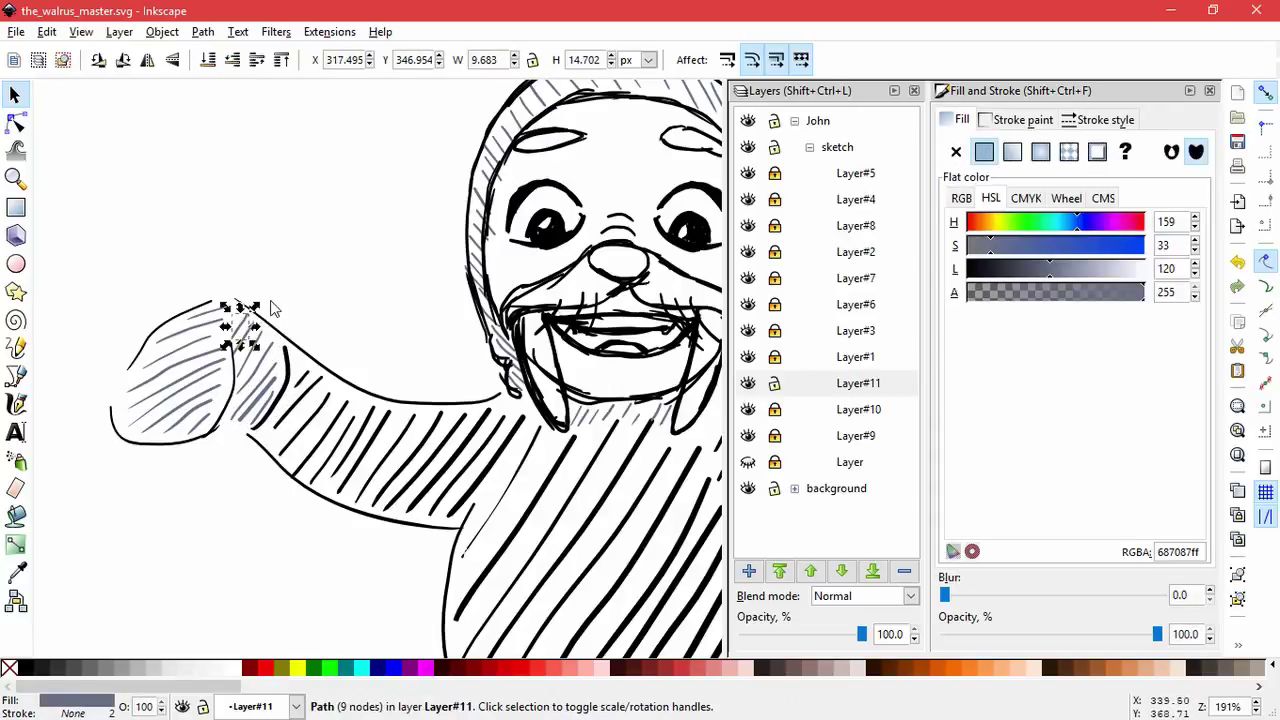
left_click_drag(241, 305, 225, 324)
left_click(248, 472)
- Hatch the cuff between the right sleeve and mitten with grey calligraphic strokes
left_click_drag(545, 573, 393, 499)
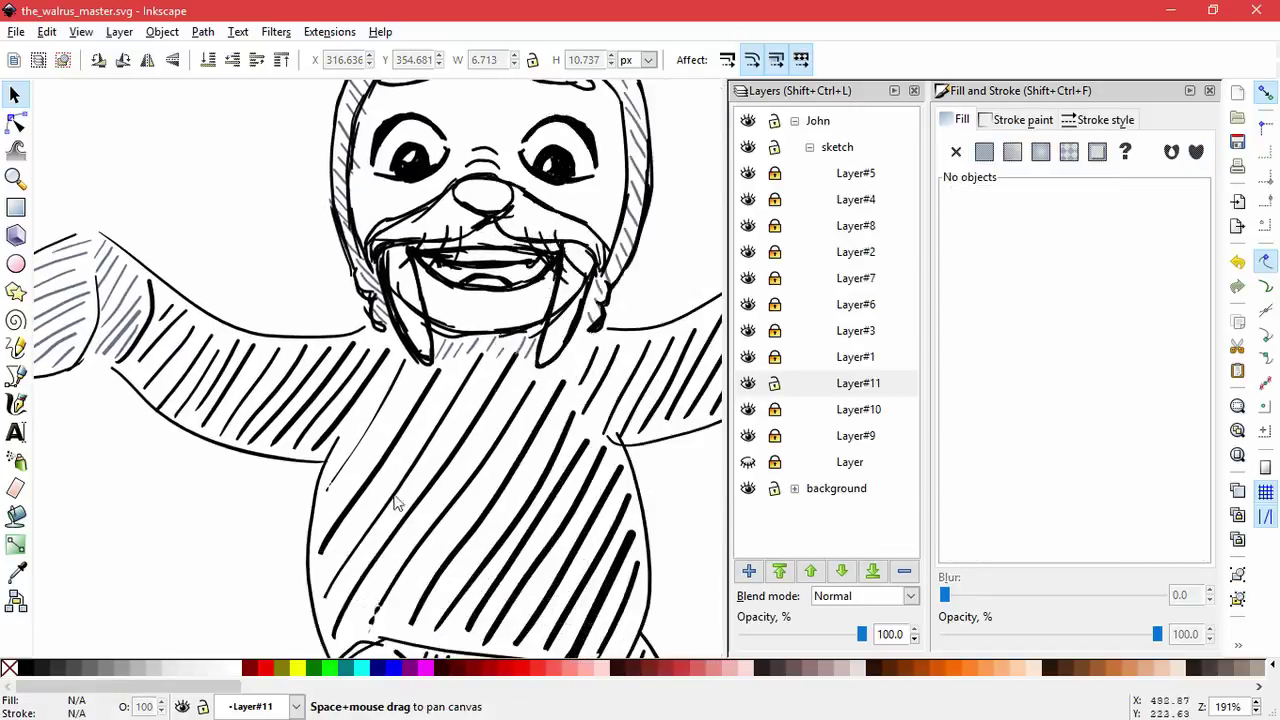
mouse_move(714, 443)
left_mouse_down()
mouse_move(525, 511)
mouse_move(367, 516)
left_mouse_up()
left_click(15, 404)
left_click_drag(442, 326, 422, 360)
left_click_drag(457, 322, 432, 386)
left_click_drag(464, 350, 440, 394)
left_click_drag(465, 367, 448, 400)
left_click_drag(464, 388, 457, 405)
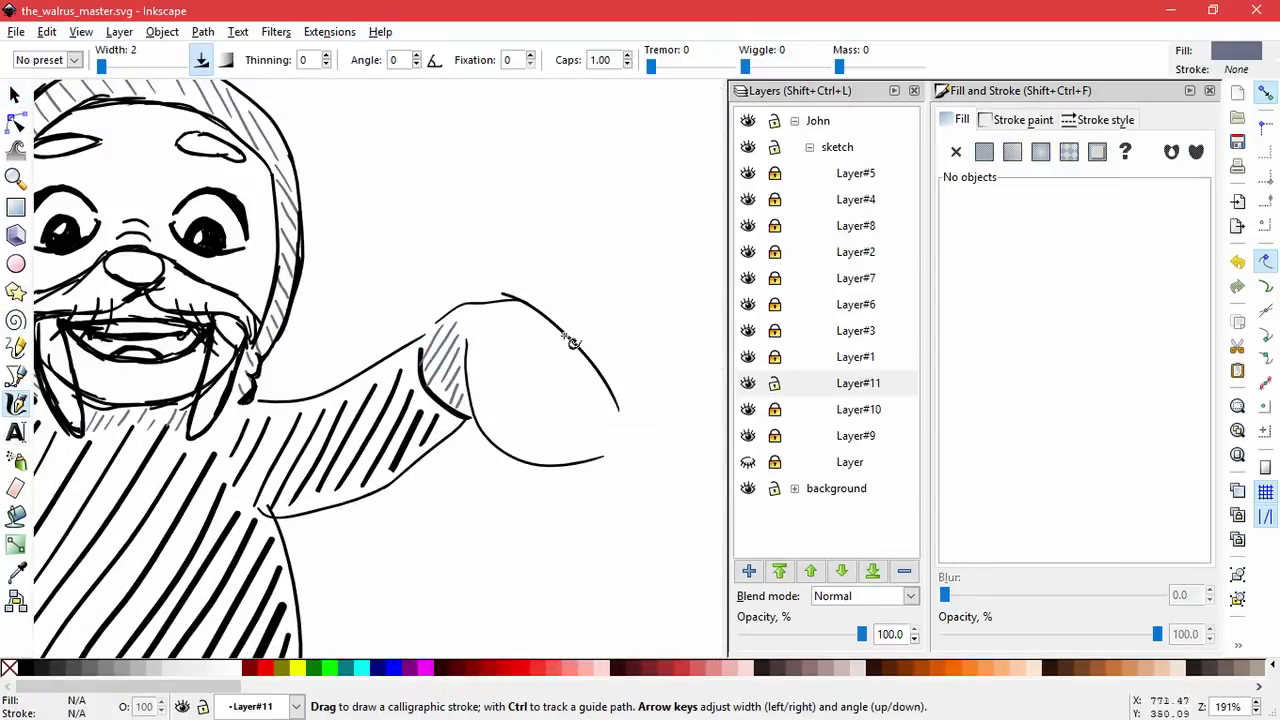
- Hatch the right mitten with long, steep grey strokes reaching across to its outer edge
left_click_drag(482, 309, 468, 338)
mouse_move(493, 308)
left_mouse_down()
mouse_move(474, 352)
mouse_move(475, 404)
left_mouse_up()
mouse_move(530, 324)
left_mouse_down()
mouse_move(483, 426)
mouse_move(498, 444)
left_mouse_up()
left_click_drag(558, 358, 516, 462)
mouse_move(590, 386)
left_mouse_down()
mouse_move(558, 454)
mouse_move(582, 466)
left_mouse_up()
key("5")
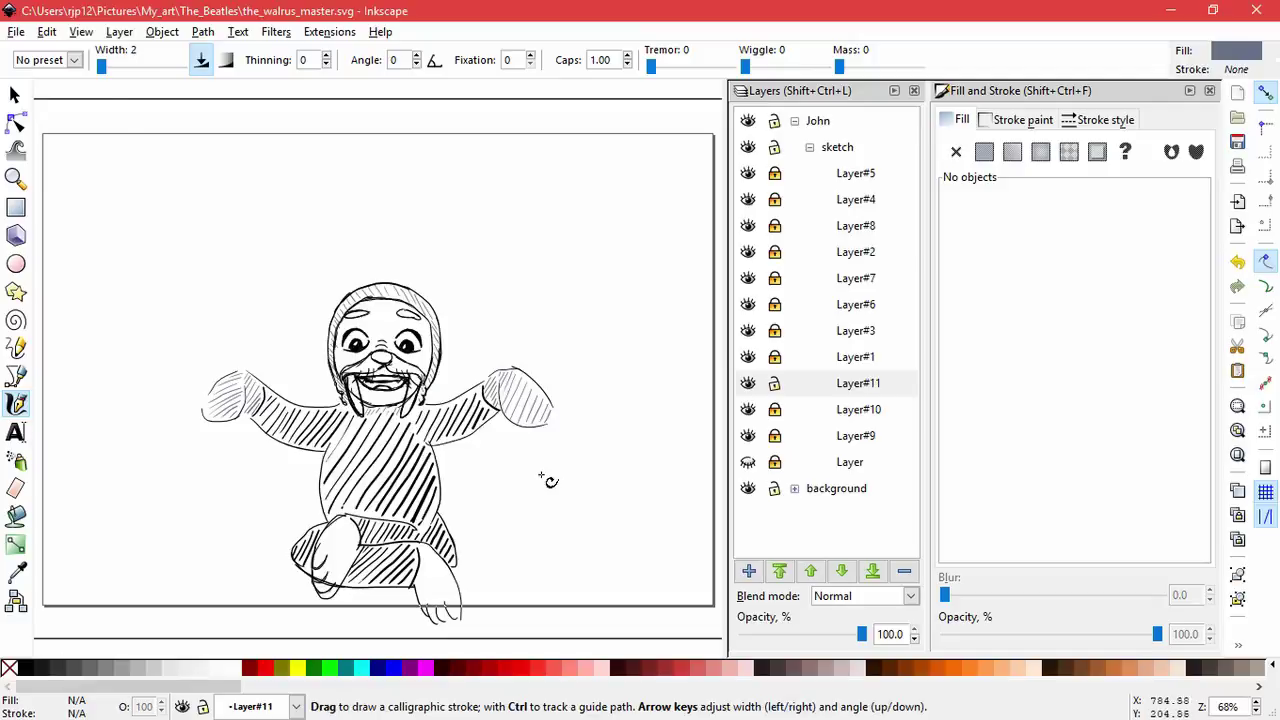
- Recolour all the grey hatching strokes with fill saturation 26 and lightness 138 (RGBA 7e8496ff)
left_click(15, 96)
left_click_drag(149, 223, 626, 556)
left_click(1061, 273)
left_click_drag(1061, 276, 1063, 276)
left_click(267, 523)
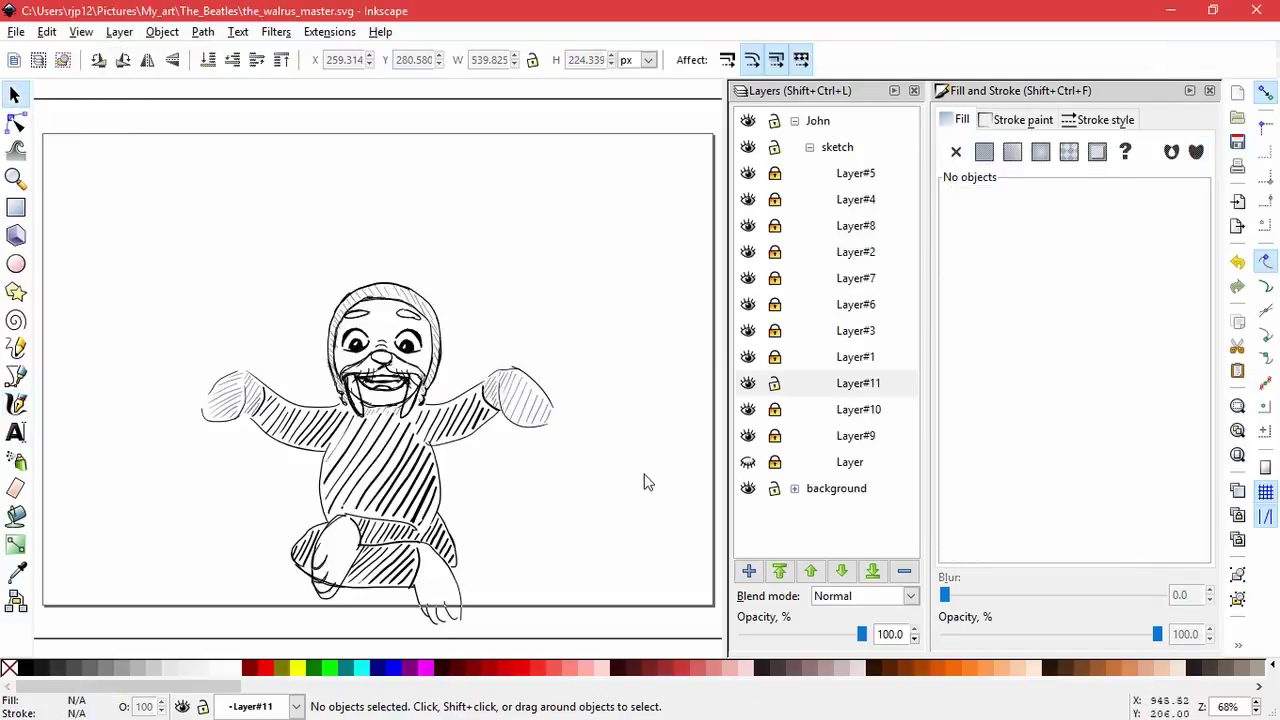
left_click_drag(643, 476, 157, 264)
left_click(985, 245)
left_click(550, 557)
- Hide Layer#11 and show it again to compare the figure with and without the grey hatching
left_click_drag(632, 472, 173, 238)
left_click(748, 383)
left_click(549, 529)
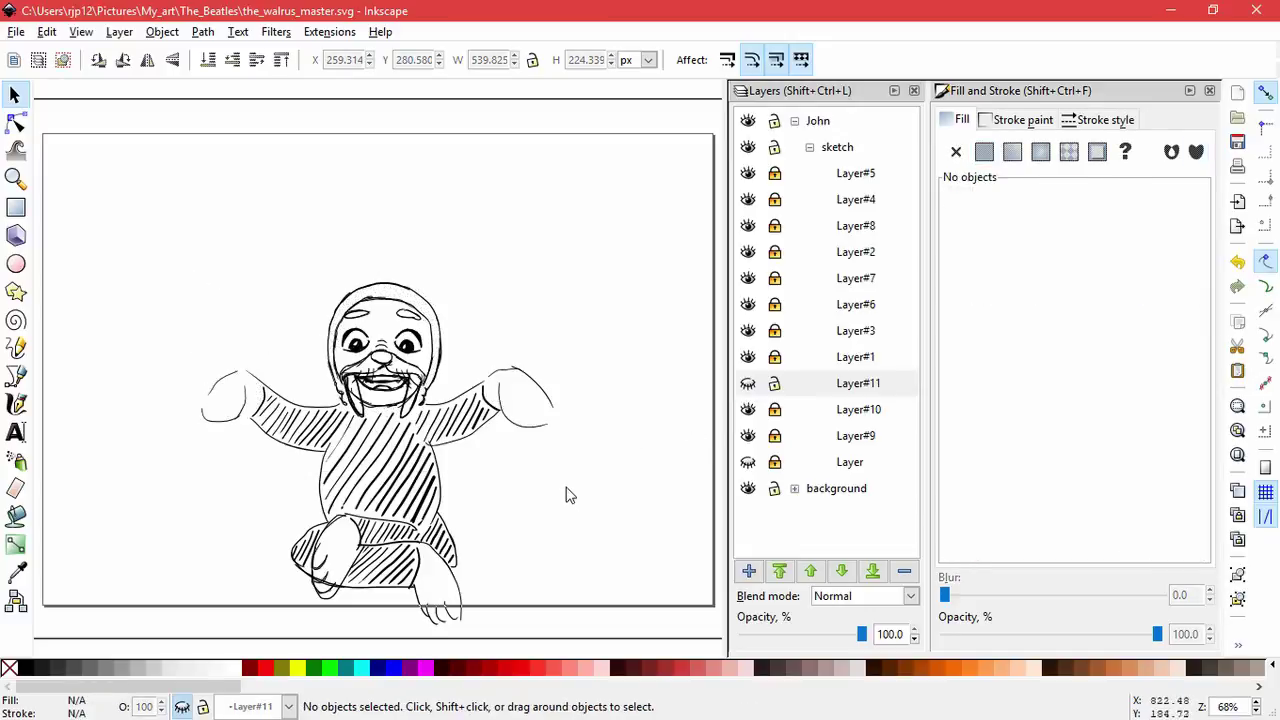
left_click(748, 385)
- Try deleting the grey hatching on both mittens, and undo both deletions
left_click_drag(603, 474, 465, 343)
key("Delete")
left_click_drag(183, 345, 299, 465)
key("Delete")
key("ctrl+z")
key("ctrl+z")
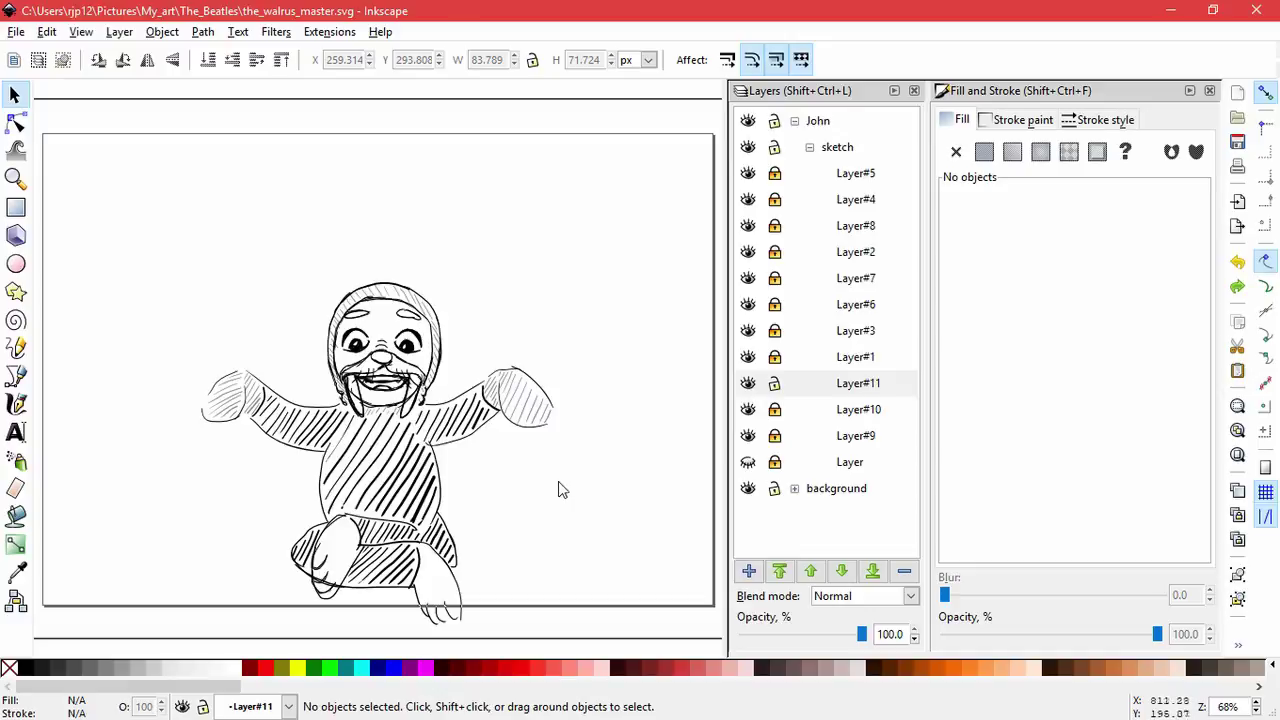
- Save the drawing
key("ctrl+s")
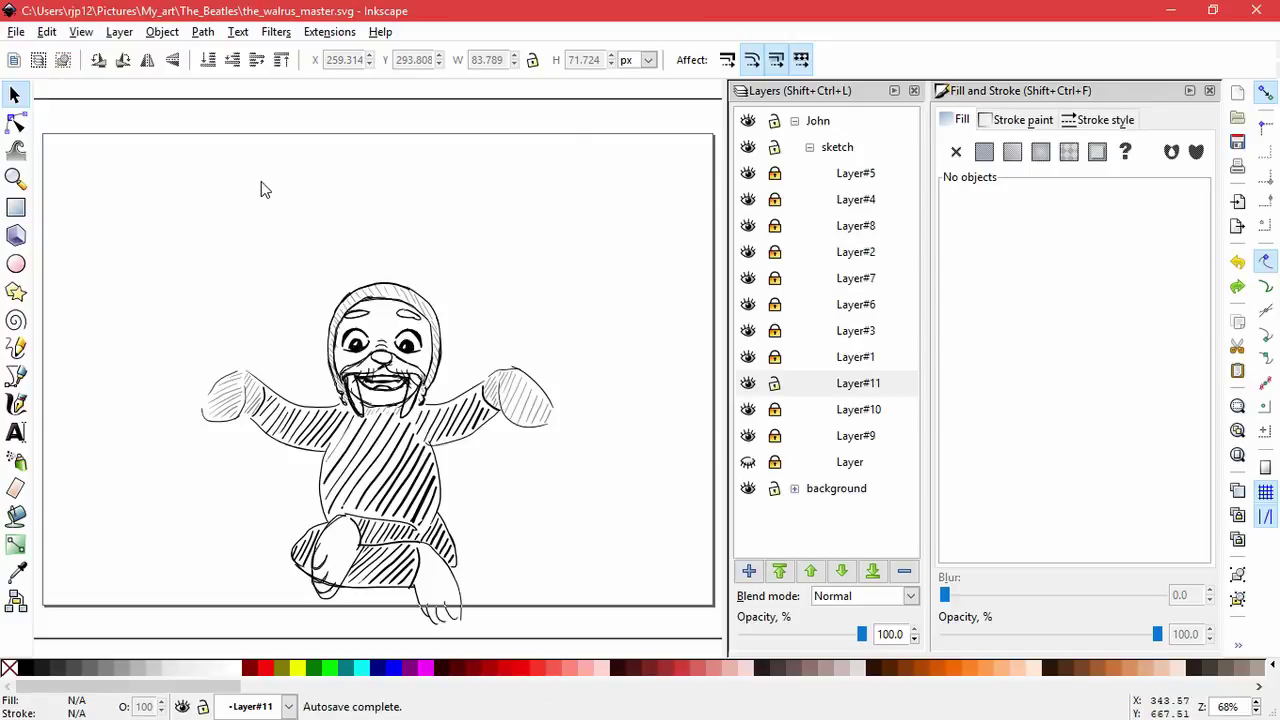
- Draw an open, arched three-node path above the head with the Pen tool, spanning the width between the mittens
left_click(15, 375)
left_click(190, 331)
left_click_drag(368, 230, 480, 234)
left_click(584, 323)
key("Return")
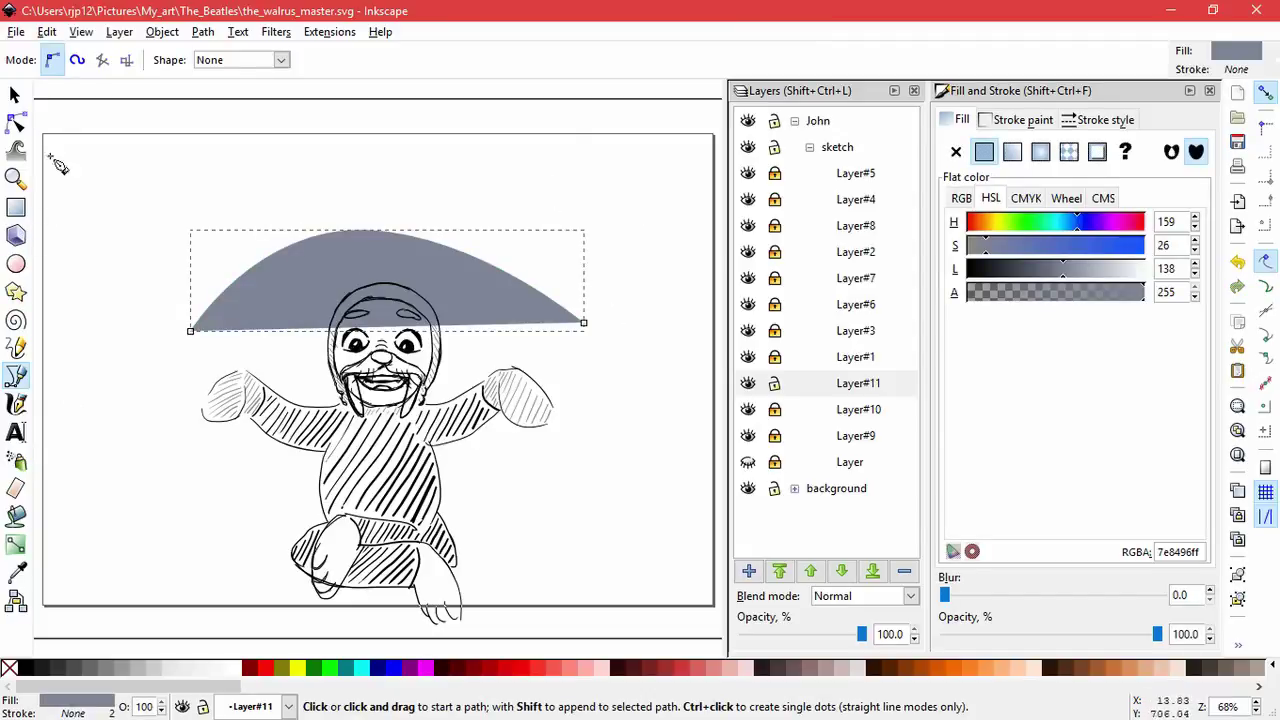
- Give the arched path a flat black stroke and remove its fill
key("n")
left_click(1083, 121)
left_click(962, 119)
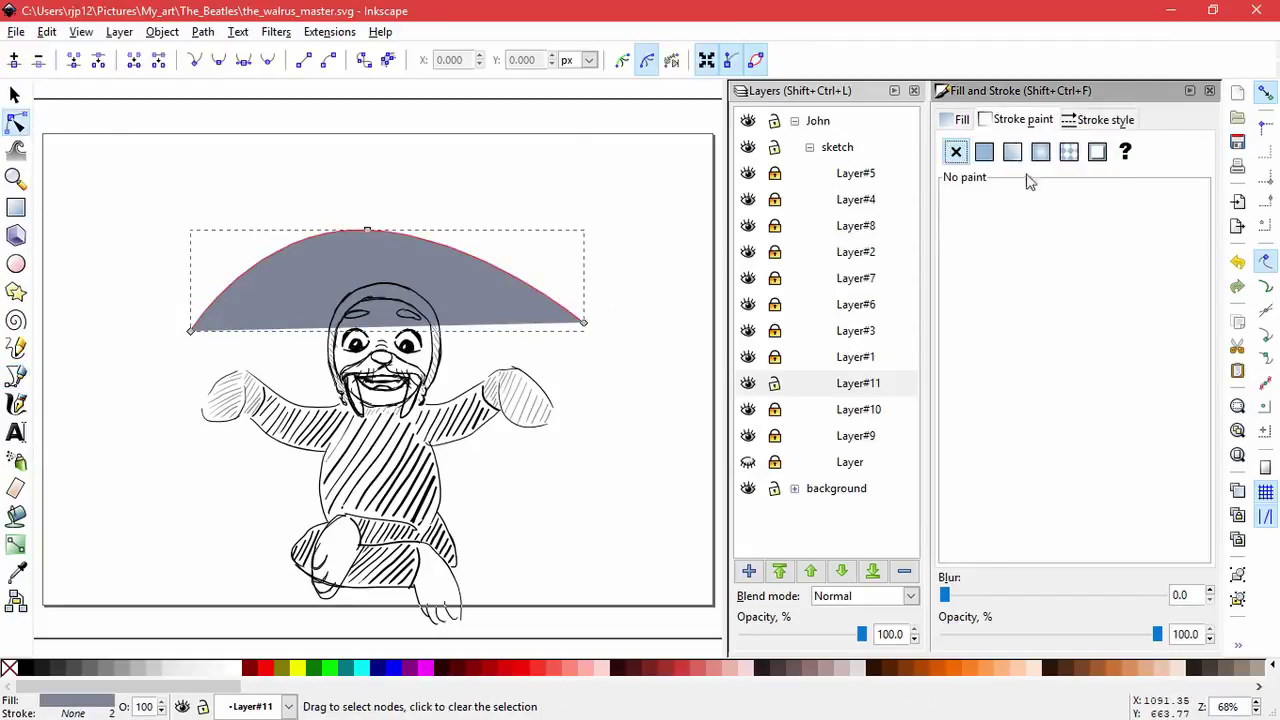
left_click(984, 151)
left_click(956, 151)
- Even out the arch by shifting its top node to the middle and lengthening both of its handles
left_click_drag(384, 234, 389, 235)
left_click_drag(277, 231, 266, 231)
left_click_drag(502, 238, 516, 237)
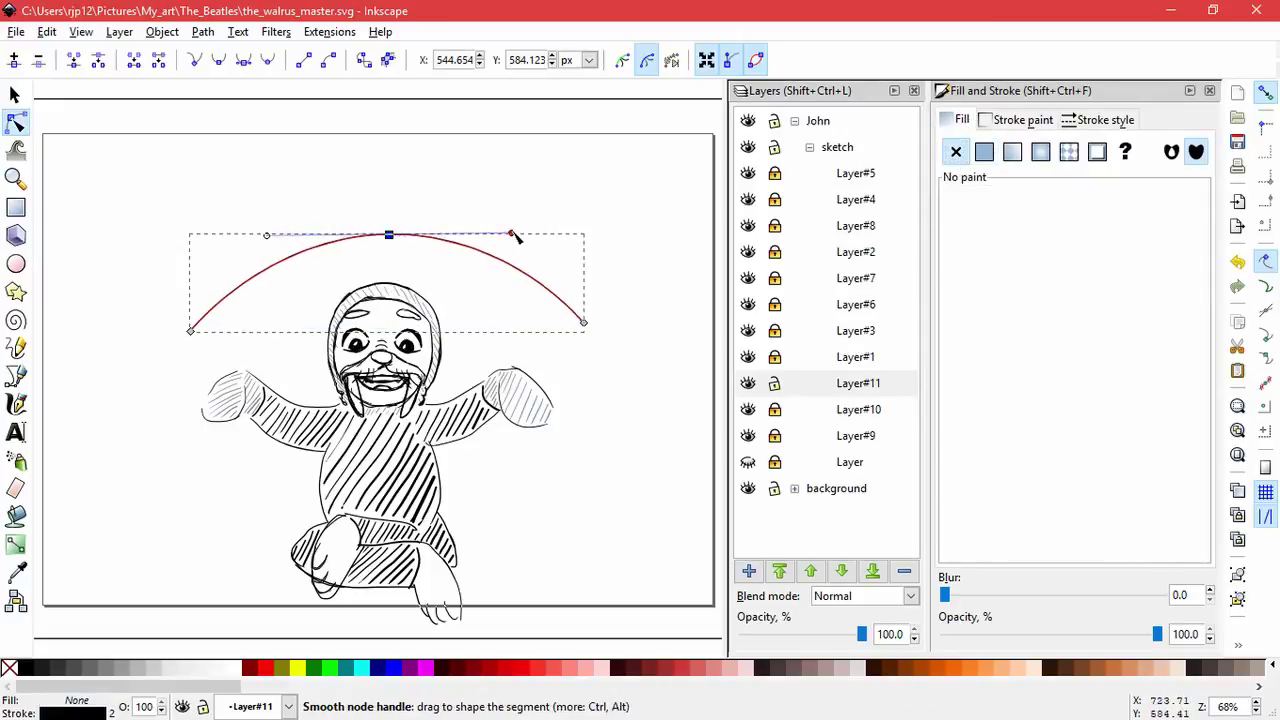
left_click(111, 446)
- Add the text "I am The Walrus" in Arial at size 100 and centre it roughly over the arch
left_click(15, 432)
left_click(225, 247)
type("I am")
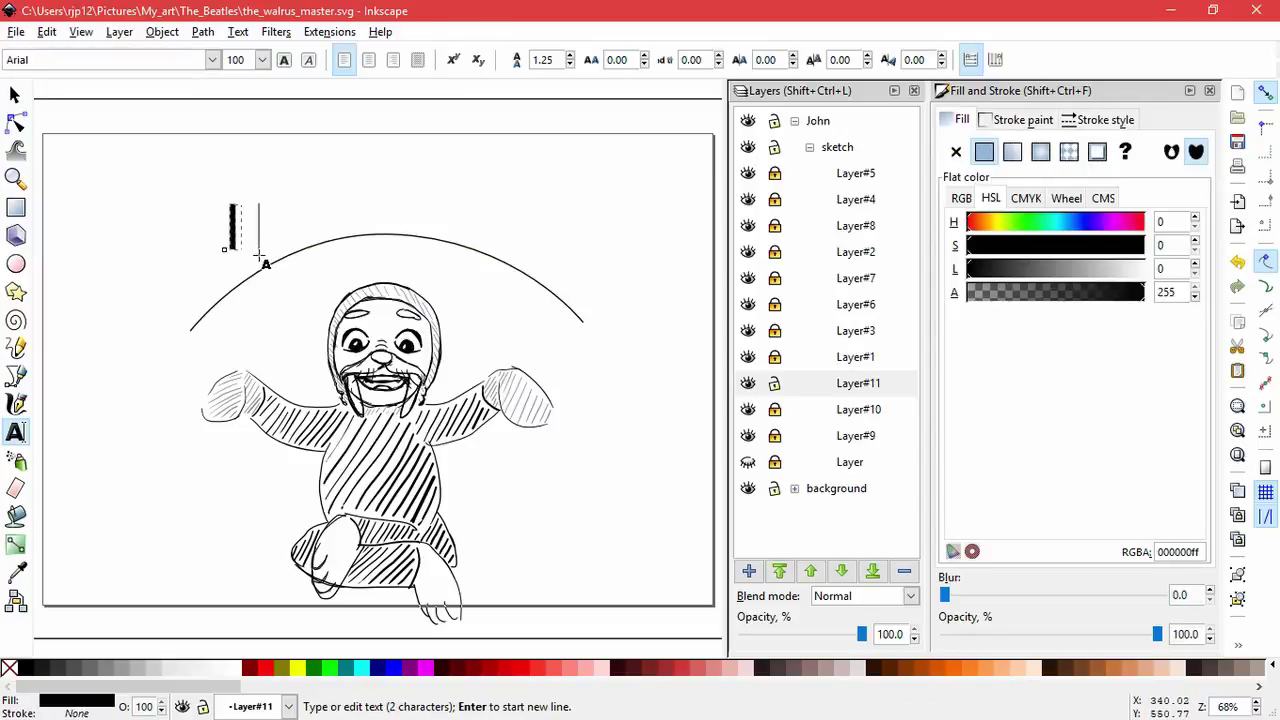
key("BackSpace")
key("BackSpace")
type("Am")
key("BackSpace")
key("BackSpace")
type("am the")
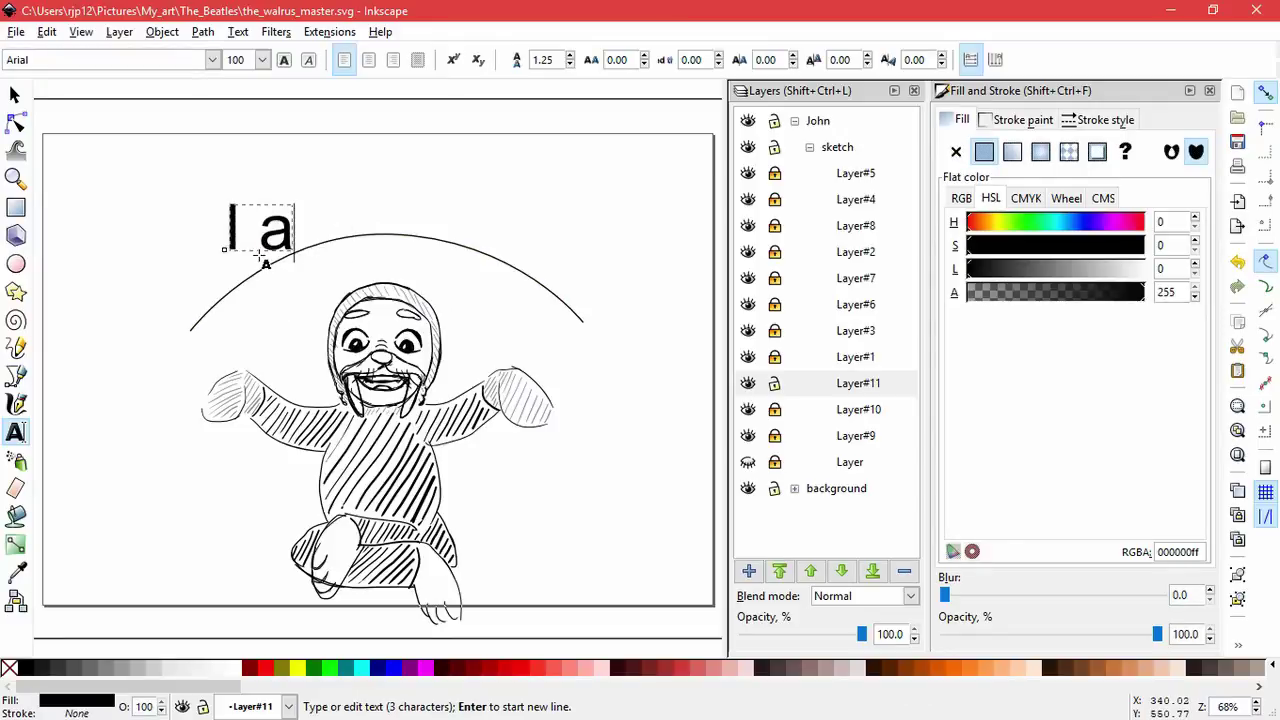
key("BackSpace")
key("BackSpace")
key("BackSpace")
type("Th")
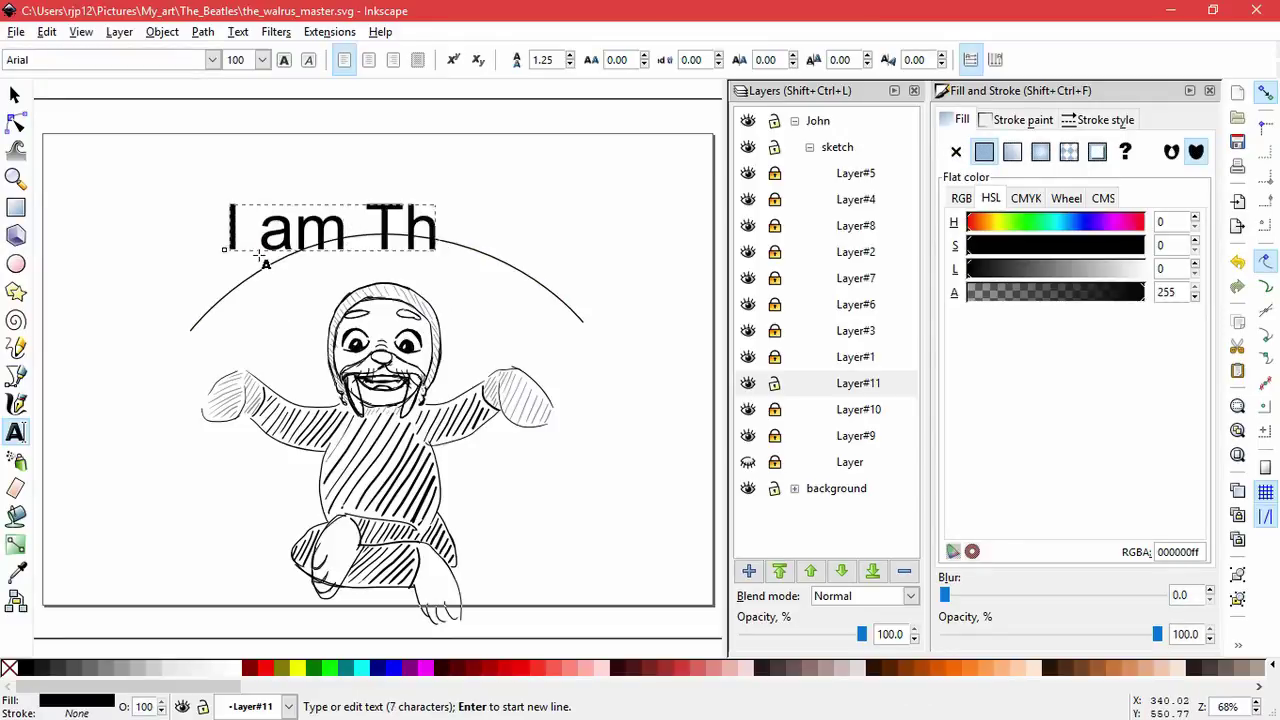
type("e Wa")
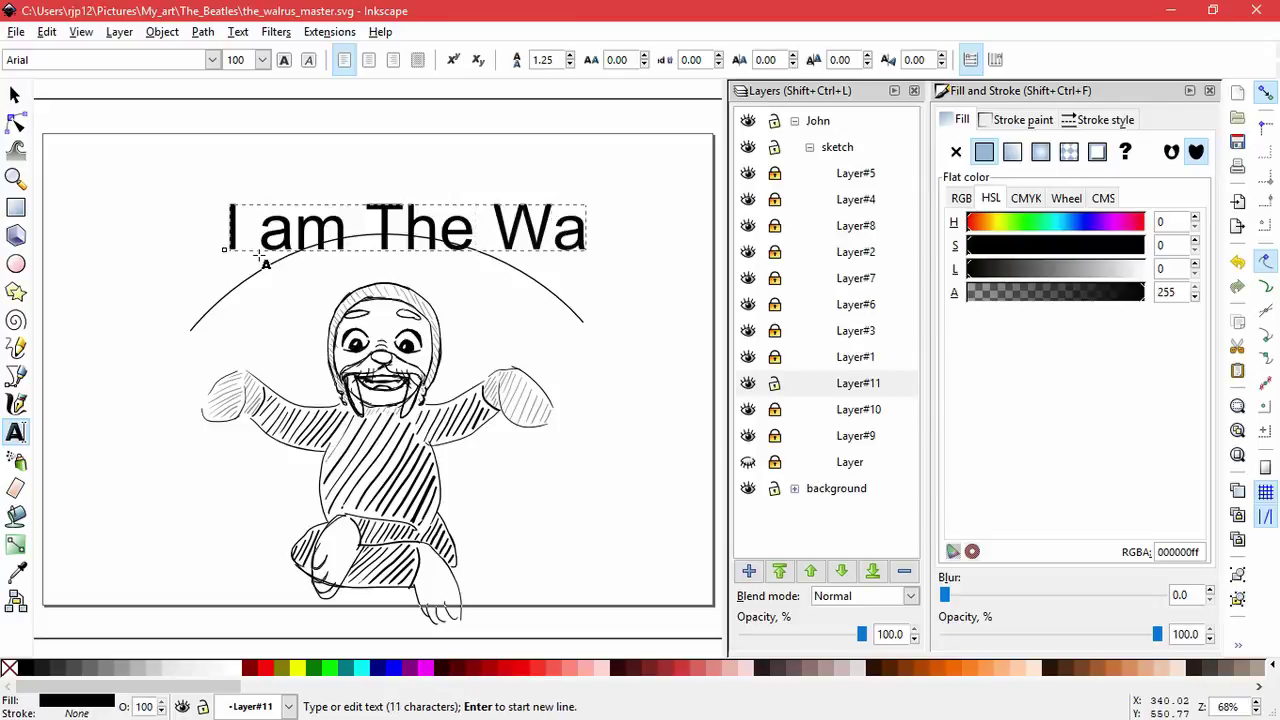
type("lurs")
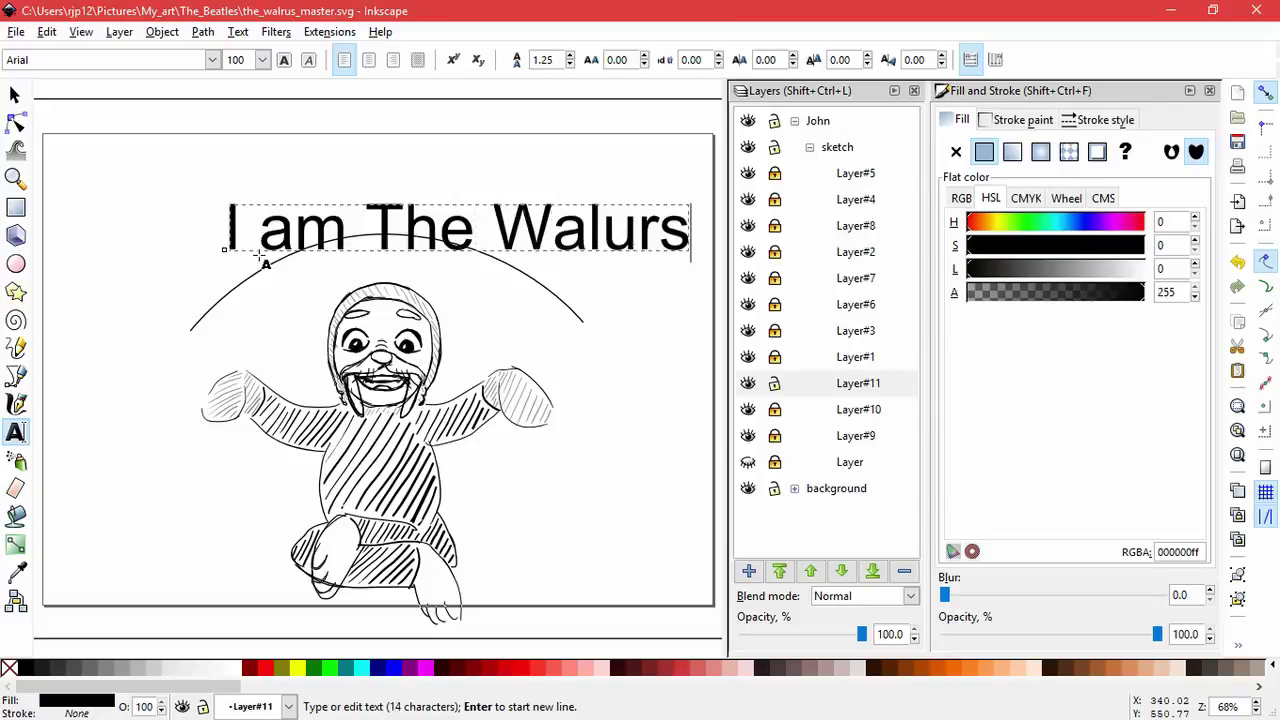
key("BackSpace")
key("BackSpace")
key("BackSpace")
type("rus")
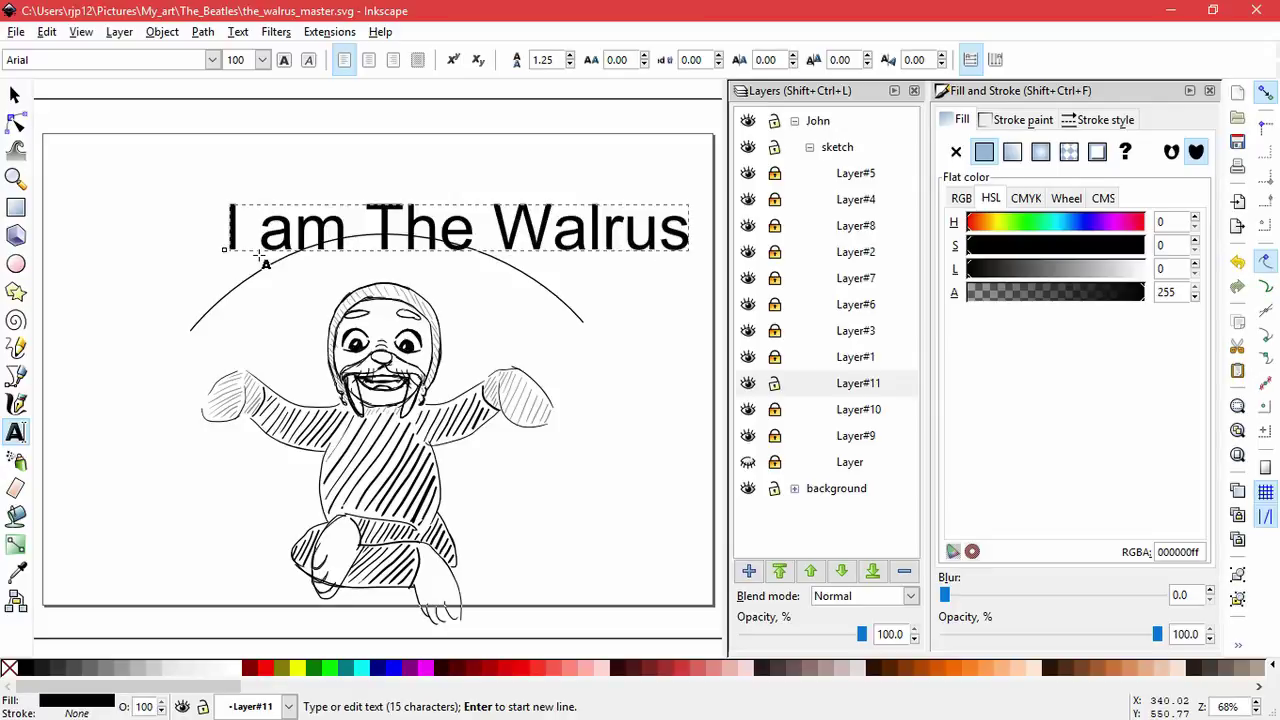
left_click(15, 96)
left_click_drag(387, 229, 295, 227)
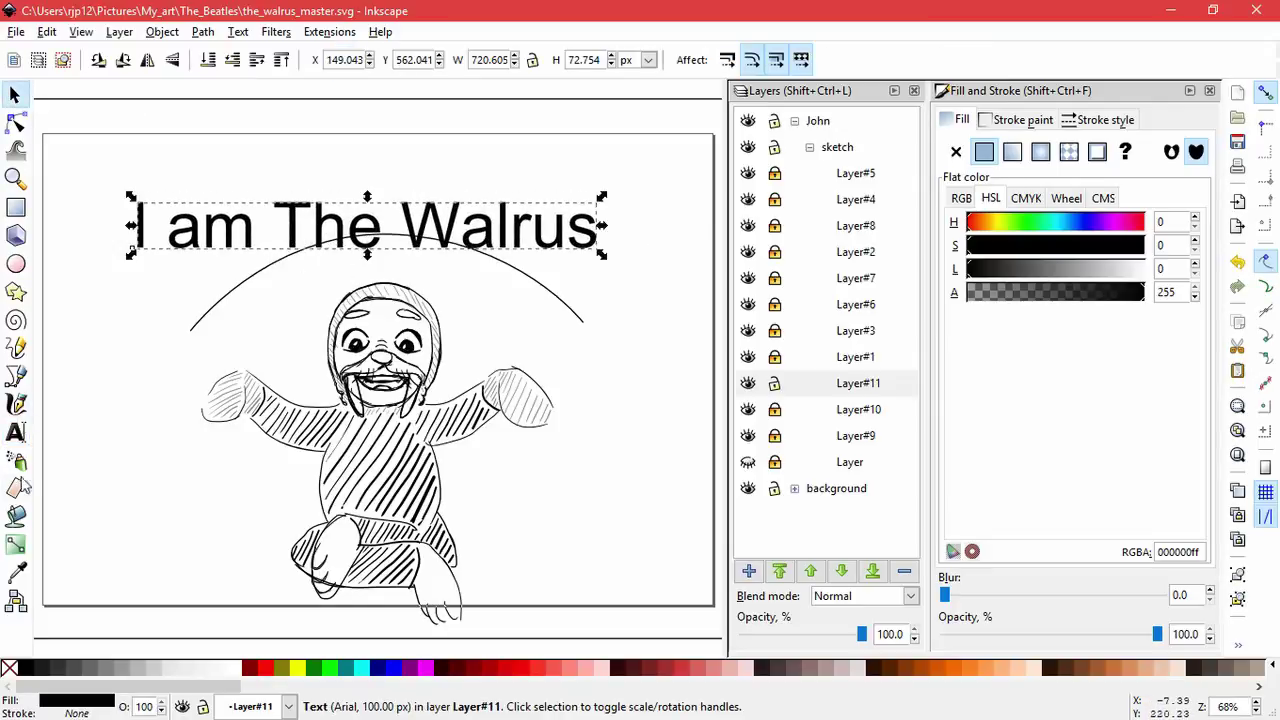
- Change the font of the whole title text to AR CHRISTY
left_click(12, 441)
left_click_drag(148, 230, 520, 232)
left_click_drag(597, 230, 129, 219)
left_click(214, 60)
left_click(143, 177)
left_click(214, 60)
left_click(140, 199)
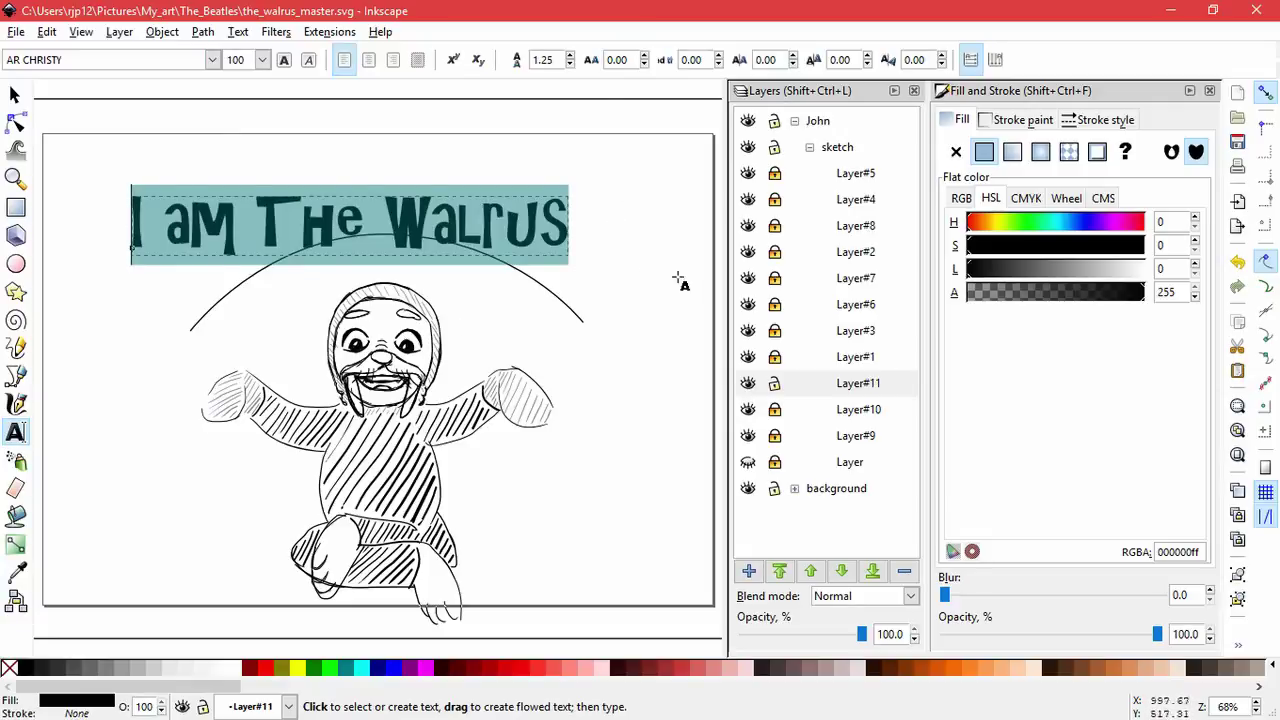
- Centre the title text and the arch individually on the page's vertical axis, without treating the selection as a group
left_click(15, 95)
key("ctrl+a")
left_click(162, 32)
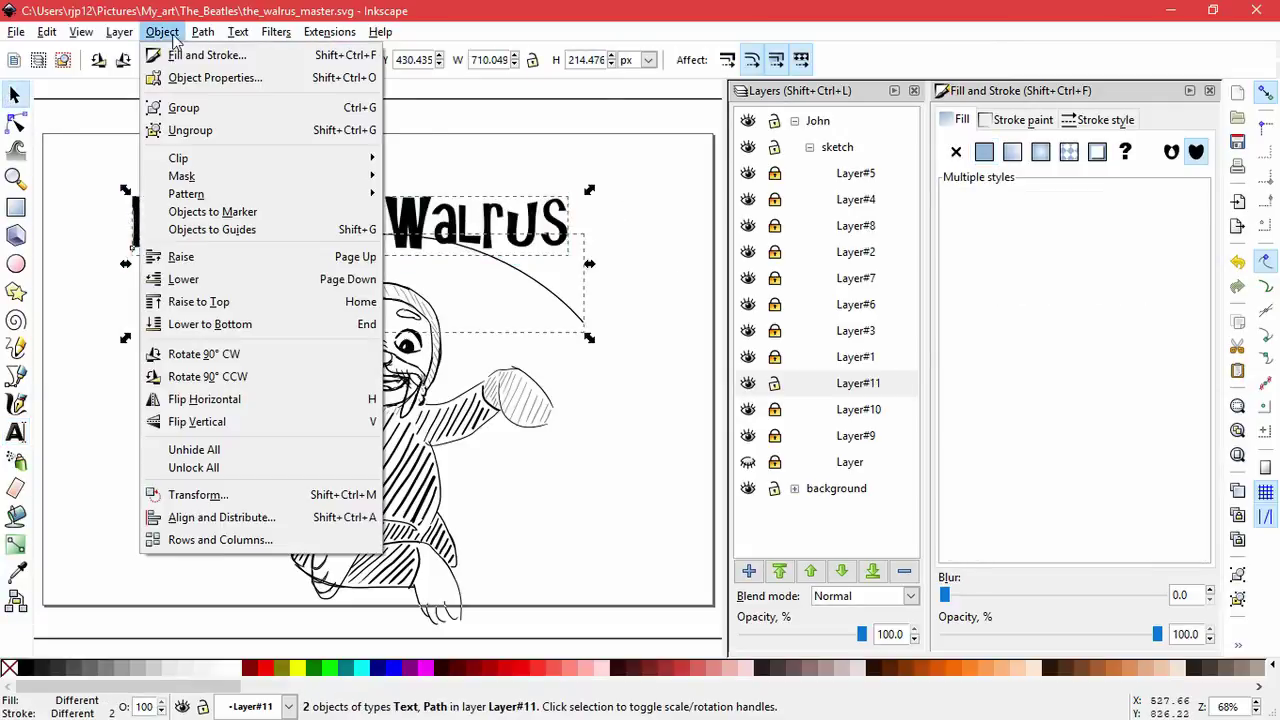
left_click(240, 515)
left_click(1168, 128)
left_click(1246, 101)
left_click(1168, 128)
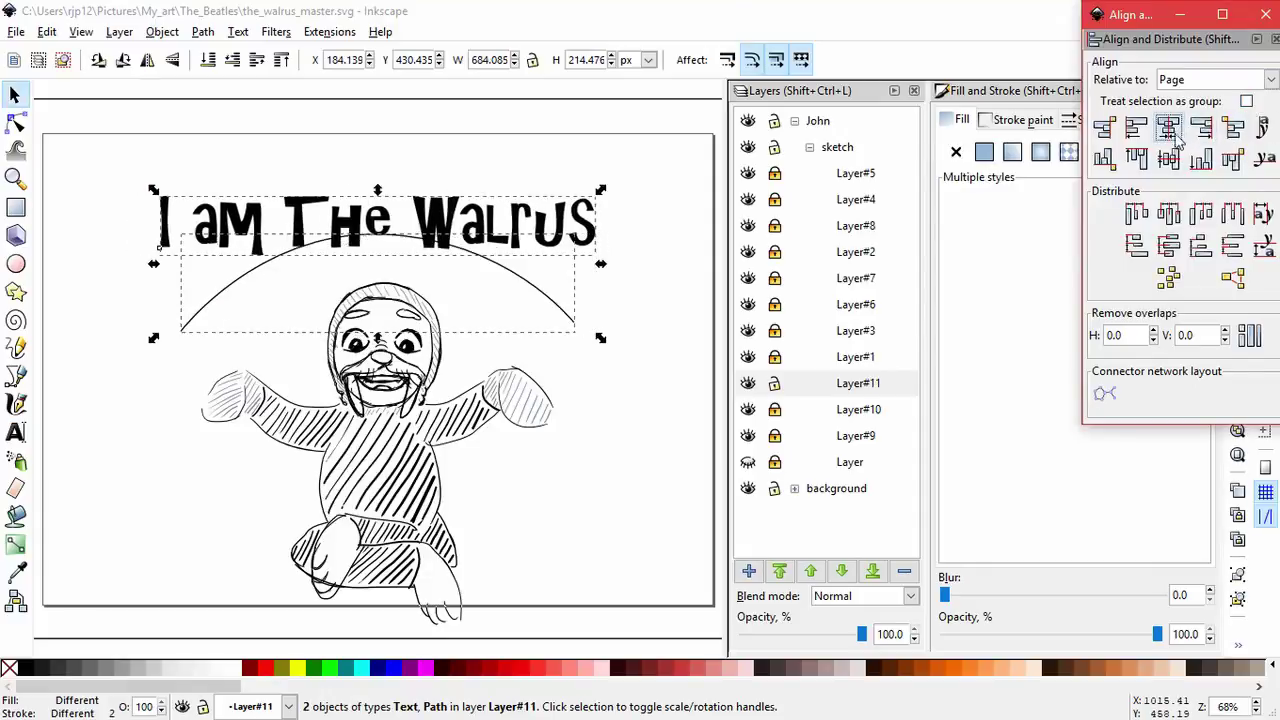
left_click(1264, 14)
- Put the title text on the arched path so that it follows the curve
left_click(223, 303)
key("ctrl+a")
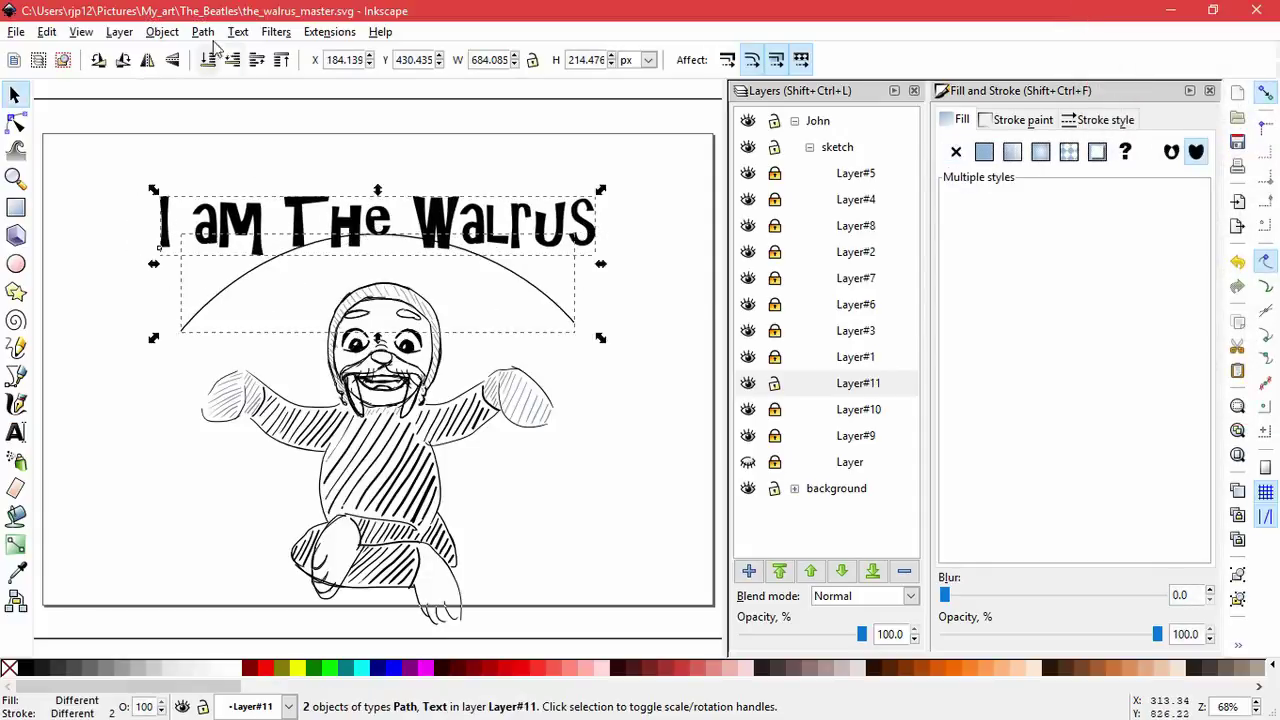
left_click(203, 32)
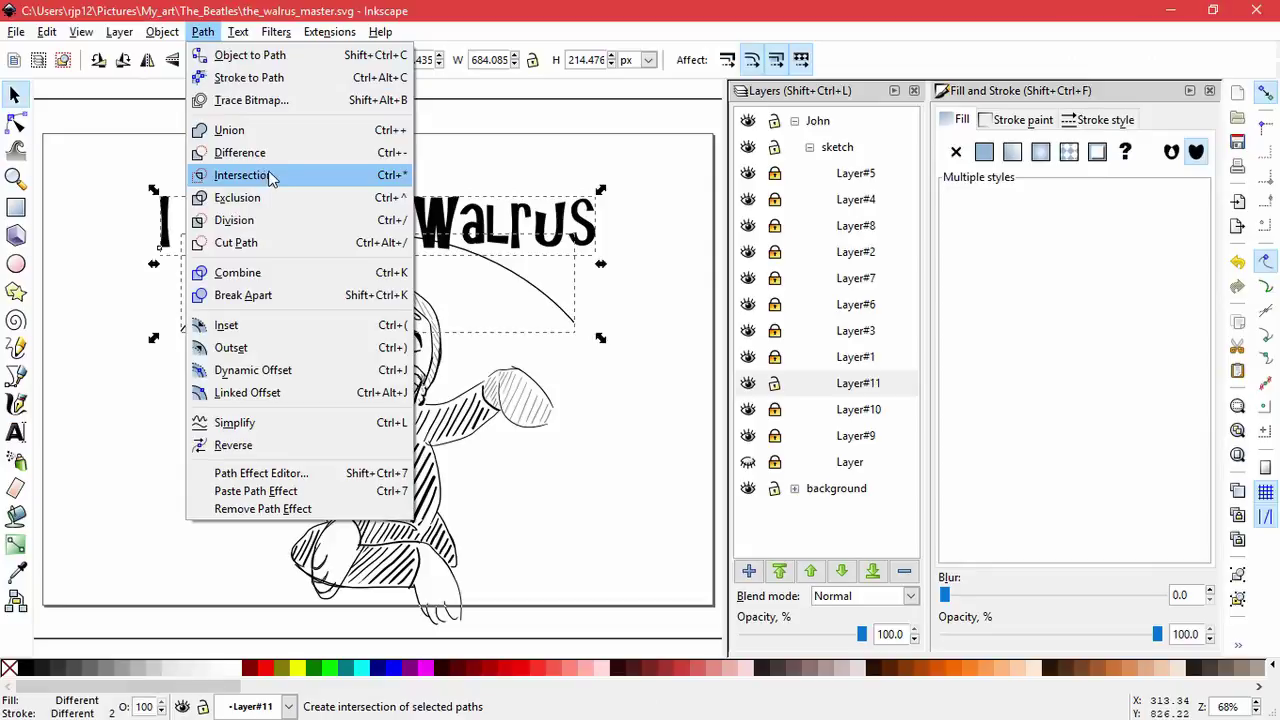
left_click(262, 123)
left_click(577, 506)
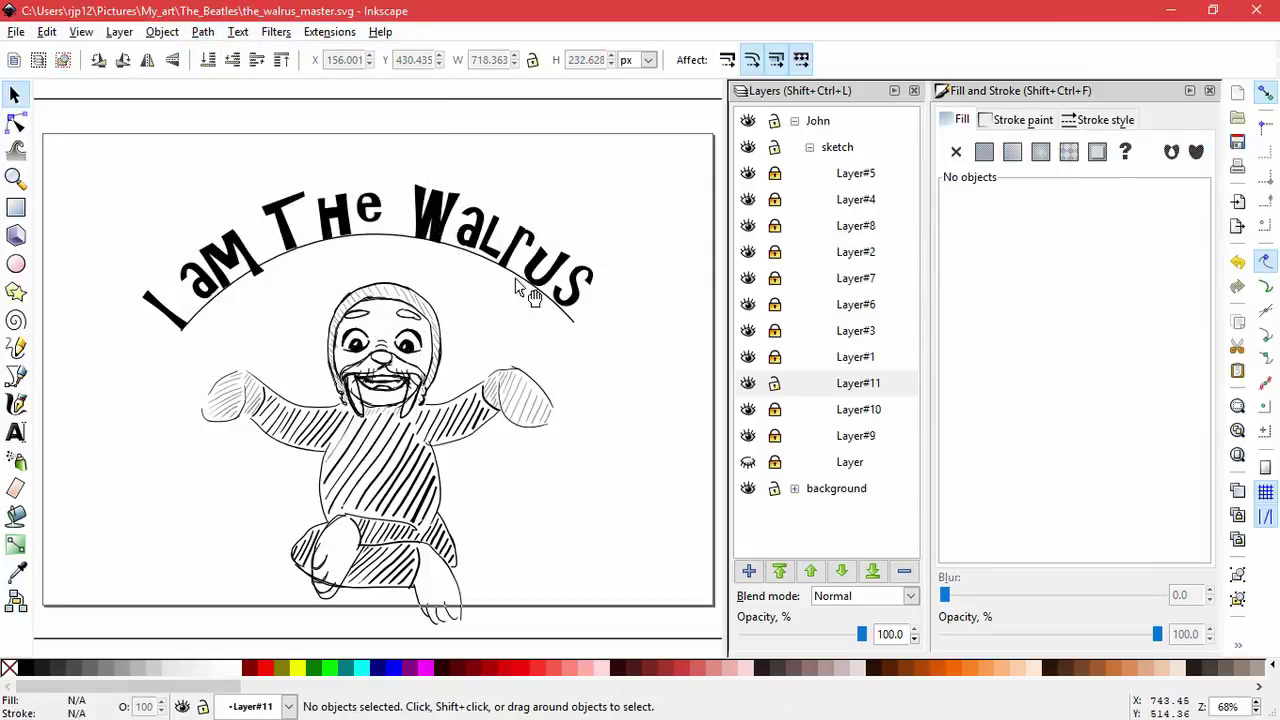
- Try moving the curved title and the arch to other positions over the figure, undoing each move
left_click(517, 275)
left_click_drag(517, 273, 511, 357)
key("ctrl+z")
left_click_drag(388, 238, 420, 450)
key("ctrl+z")
left_click_drag(531, 313, 523, 431)
key("ctrl+z")
left_click(521, 422)
left_click_drag(506, 279, 494, 405)
key("ctrl+z")
left_click(590, 388)
left_click_drag(563, 314, 541, 460)
key("ctrl+z")
left_click(575, 348)
- Move the arch out of view and reposition the curved title above the walrus's head
left_click_drag(574, 343, 561, 567)
left_click_drag(411, 443, 404, 102)
left_click_drag(414, 206, 447, 440)
left_click_drag(451, 354, 464, 277)
left_click(618, 556)
key("5")
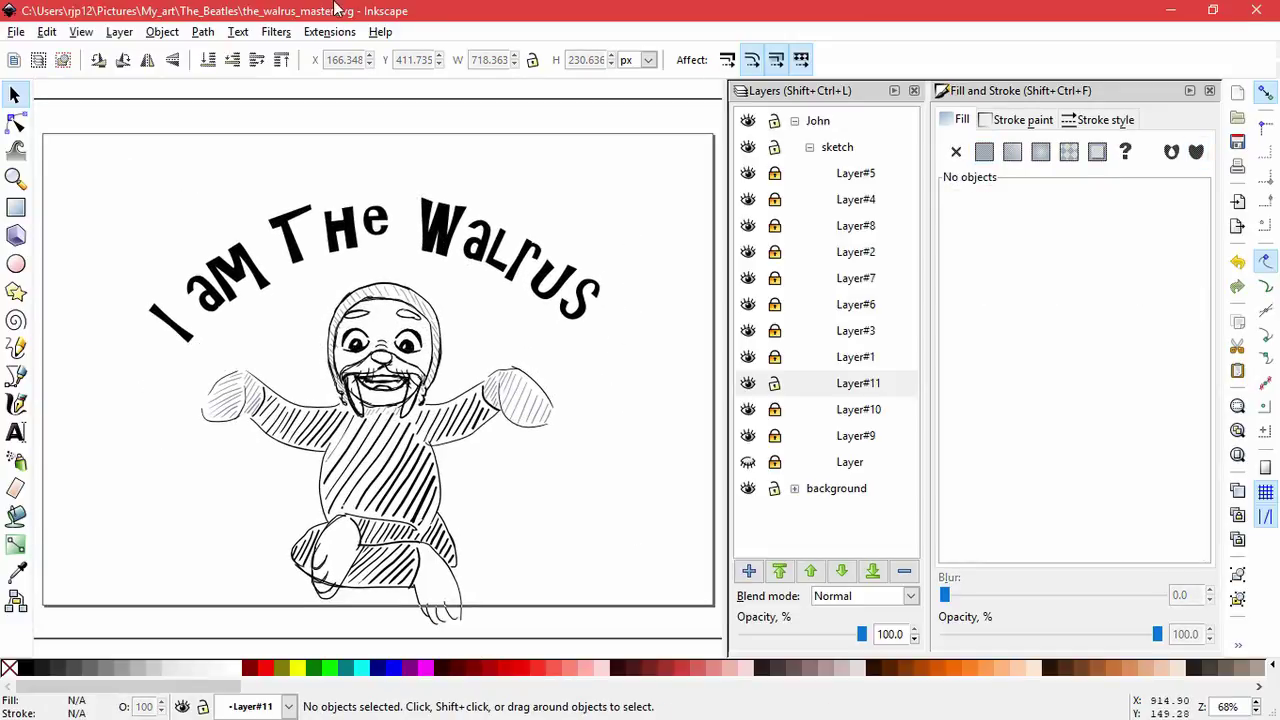
- Fill the curved title with a linear gradient, keeping its repeat setting at none
left_click(460, 255)
left_click(1012, 151)
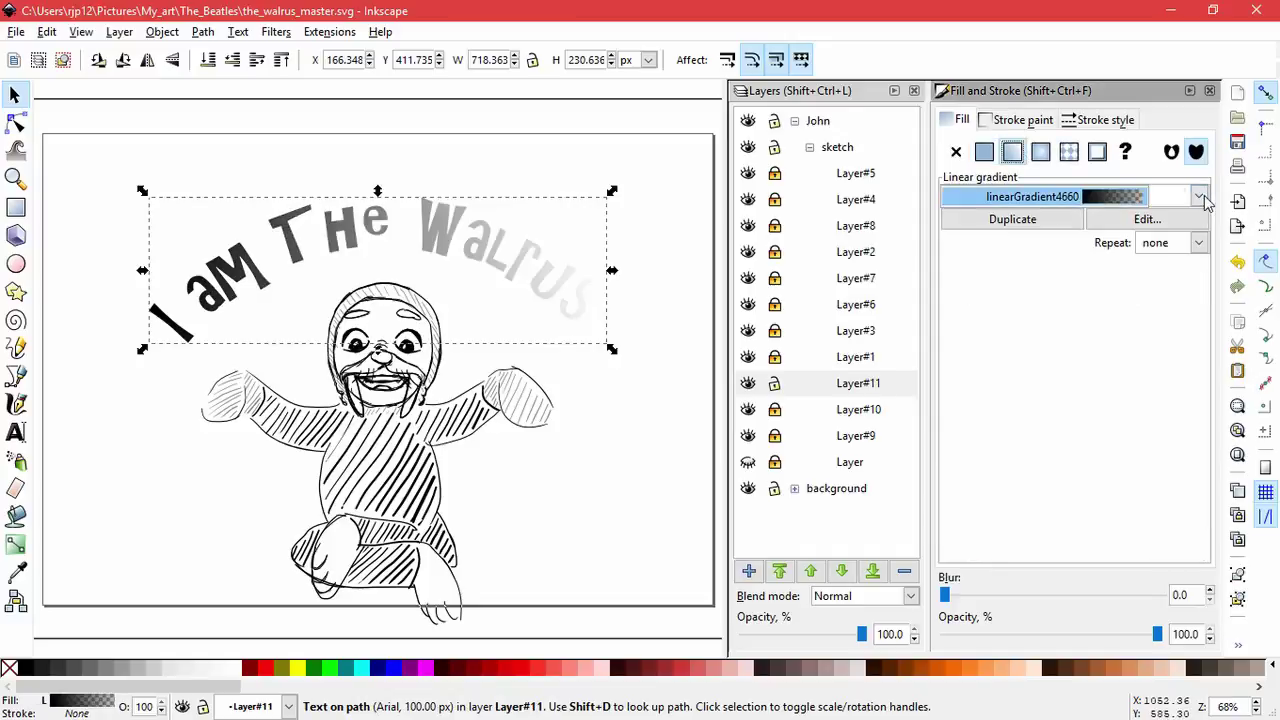
left_click(1147, 219)
left_click(886, 256)
left_click(880, 204)
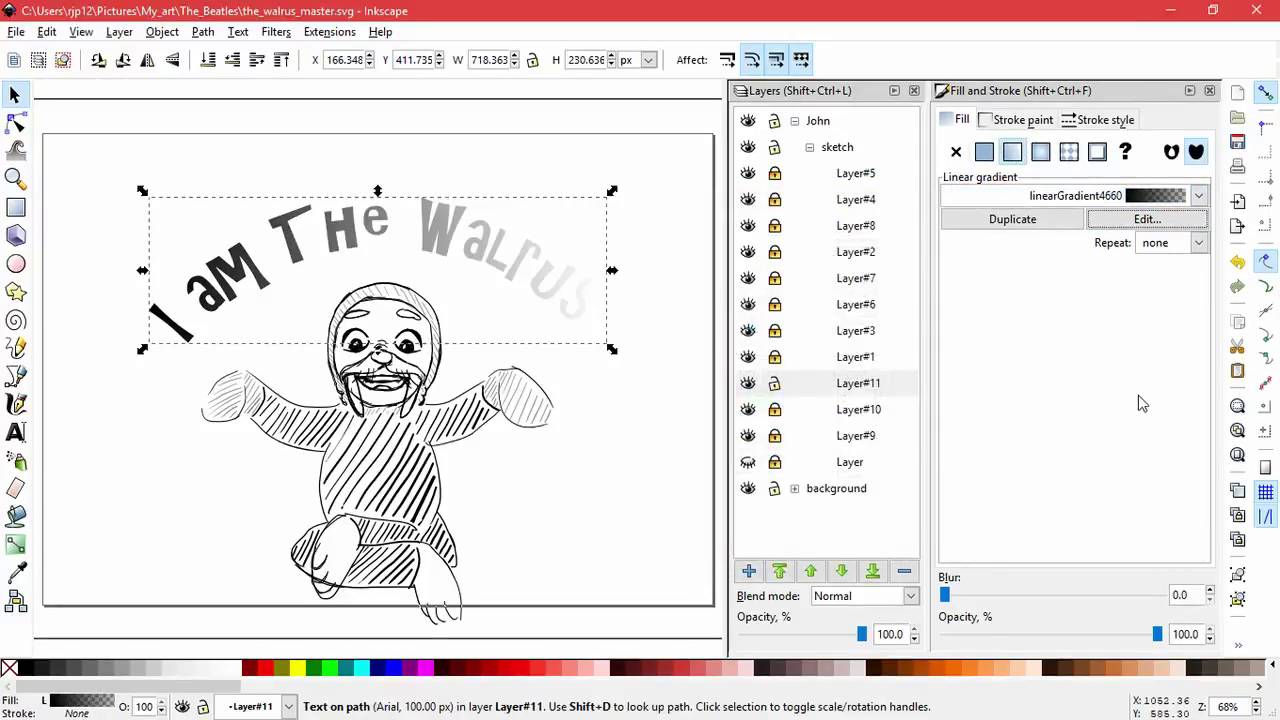
left_click(1170, 243)
left_click(1168, 261)
left_click(1188, 245)
left_click(1174, 226)
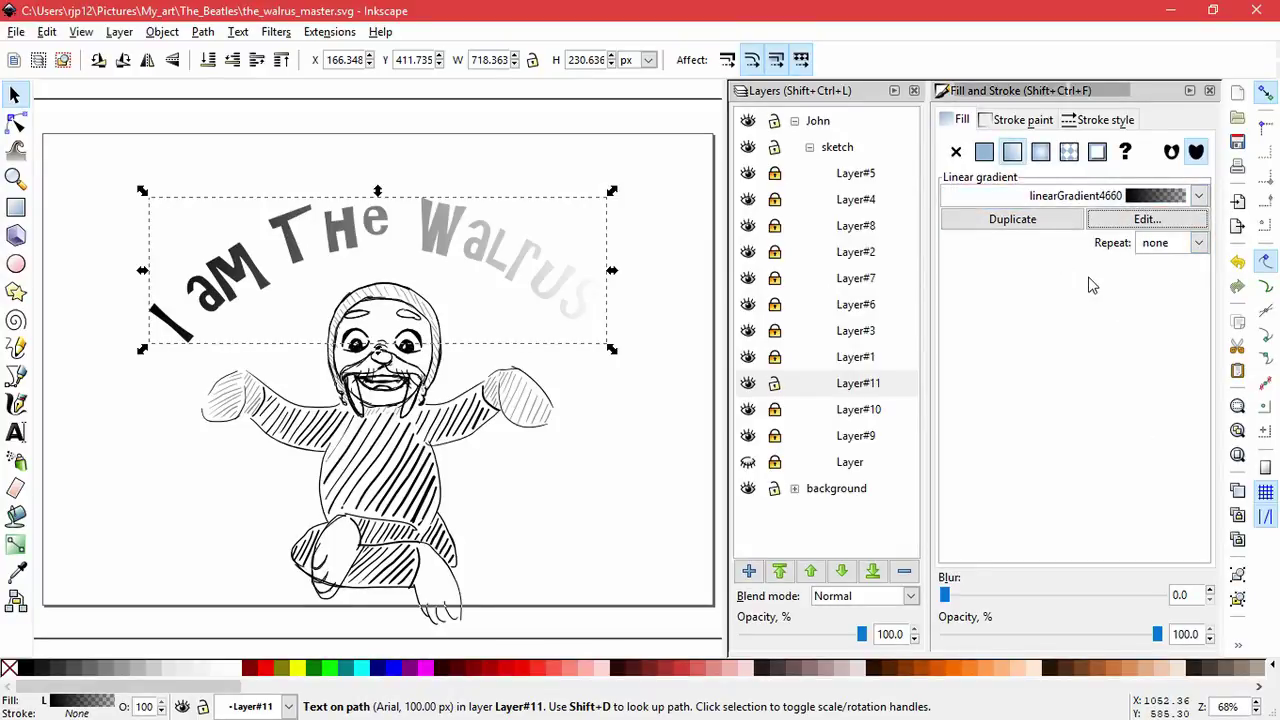
- Set the title gradient's first stop to red fe0000ff with saturation 255 and lightness 127, and add a stop after it
left_click(1105, 224)
left_click_drag(737, 446, 790, 455)
left_click(881, 452)
left_click(886, 257)
left_click(886, 258)
left_click_drag(802, 451, 838, 430)
left_click(881, 443)
left_click(881, 443)
left_click(881, 453)
left_click(750, 292)
left_click(880, 404)
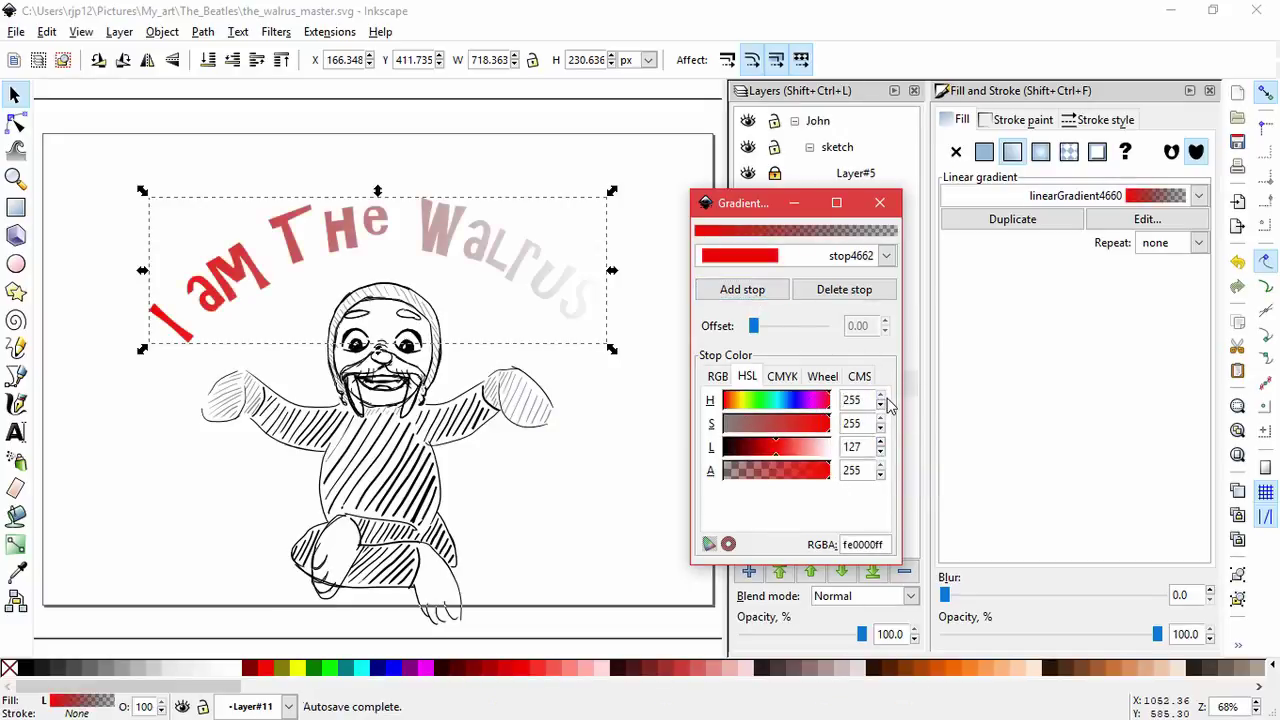
- Shift the first gradient stop's hue through orange to yellow eefe00ff, adding further stops behind it
left_click_drag(800, 403, 736, 403)
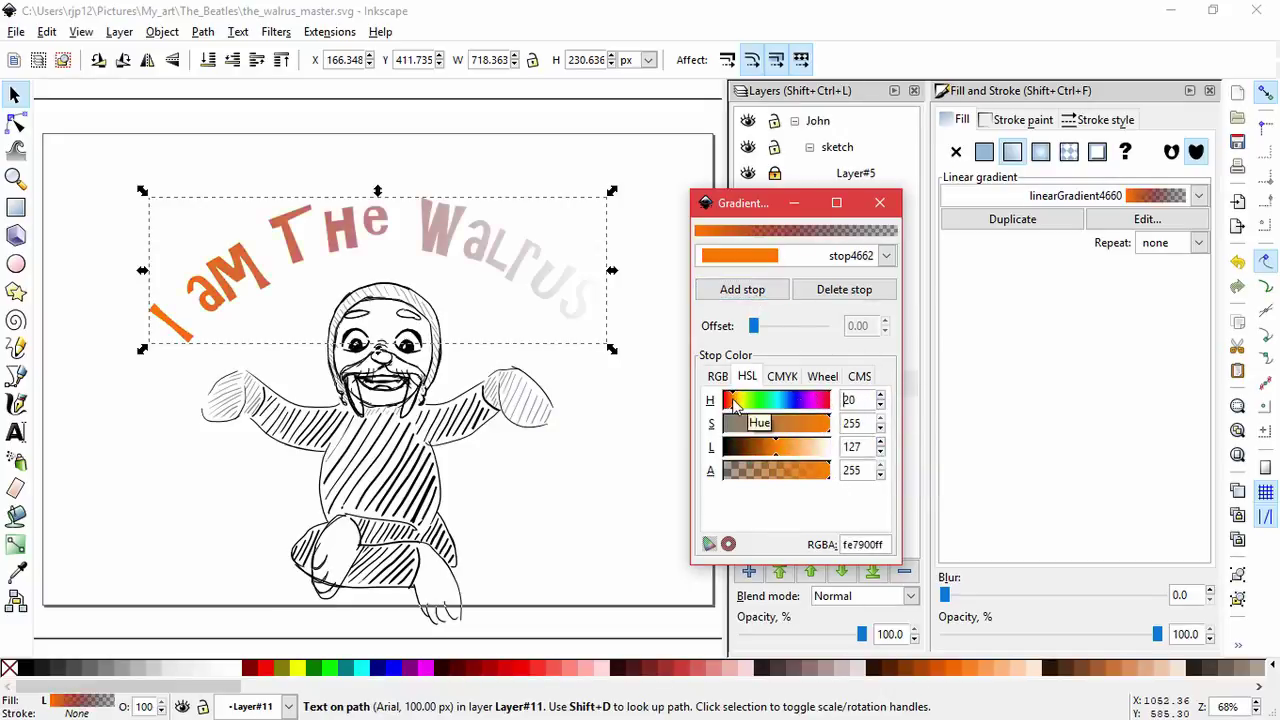
left_click(742, 401)
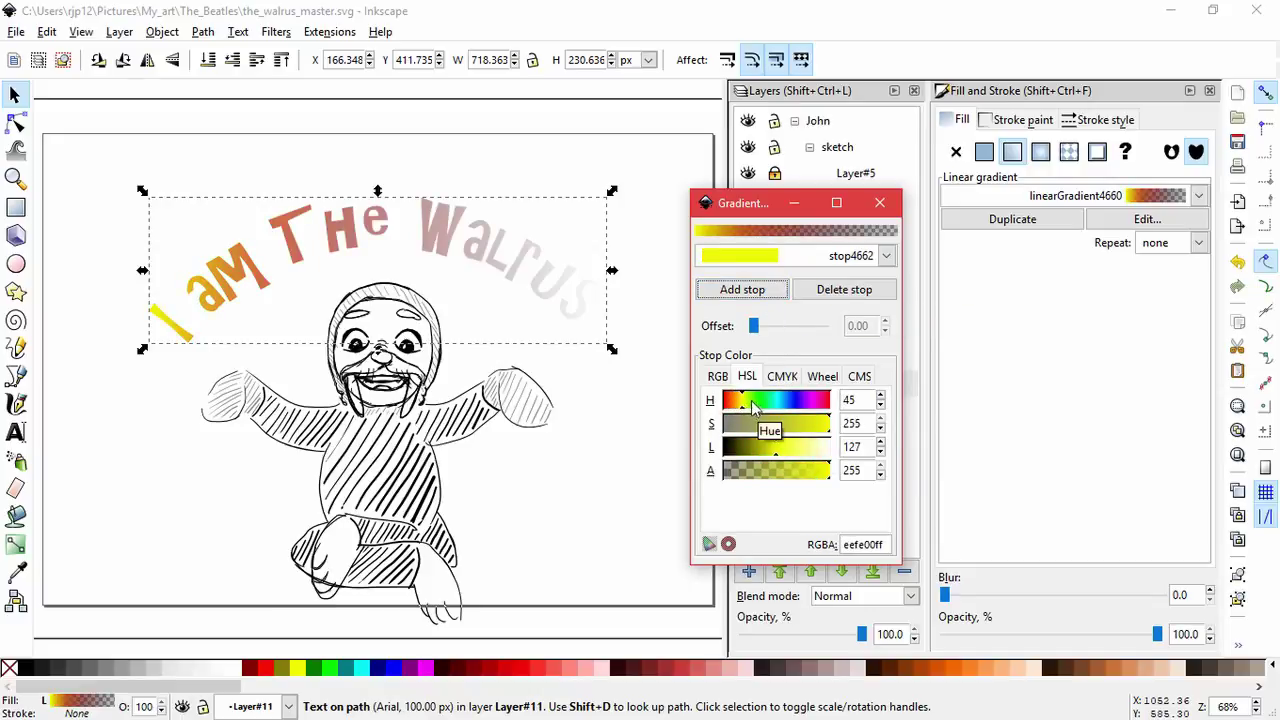
left_click(885, 256)
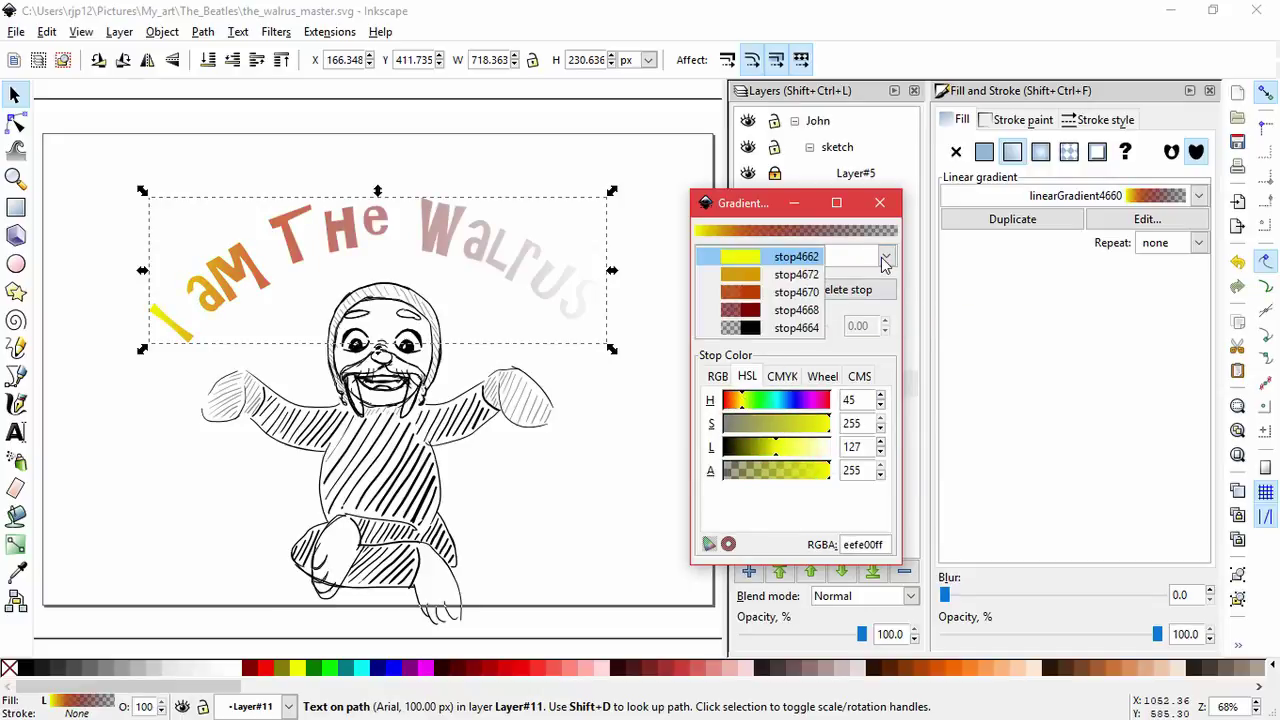
left_click(885, 258)
left_click(885, 256)
left_click(796, 310)
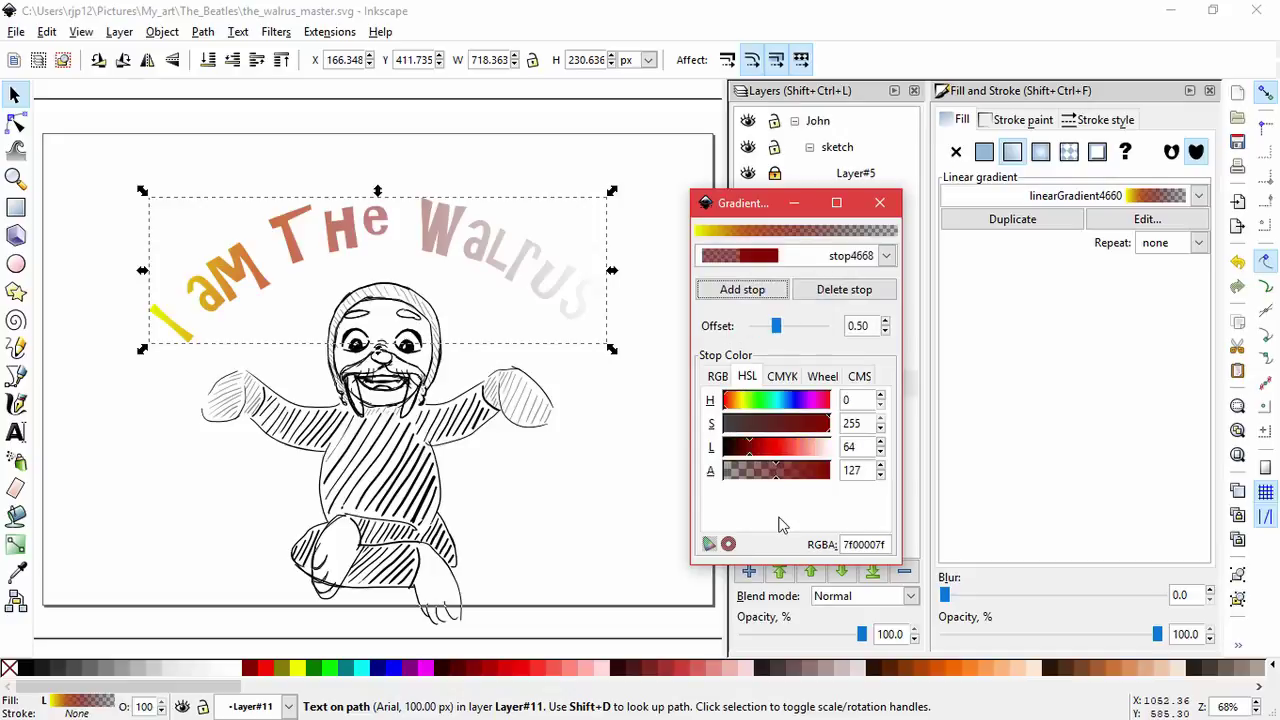
- Delete the three gradient stops that precede the semi-transparent dark red stop
left_click(886, 257)
left_click(780, 240)
left_click(866, 290)
left_click(886, 258)
left_click(800, 274)
left_click(879, 295)
left_click(886, 259)
left_click(802, 260)
left_click(868, 292)
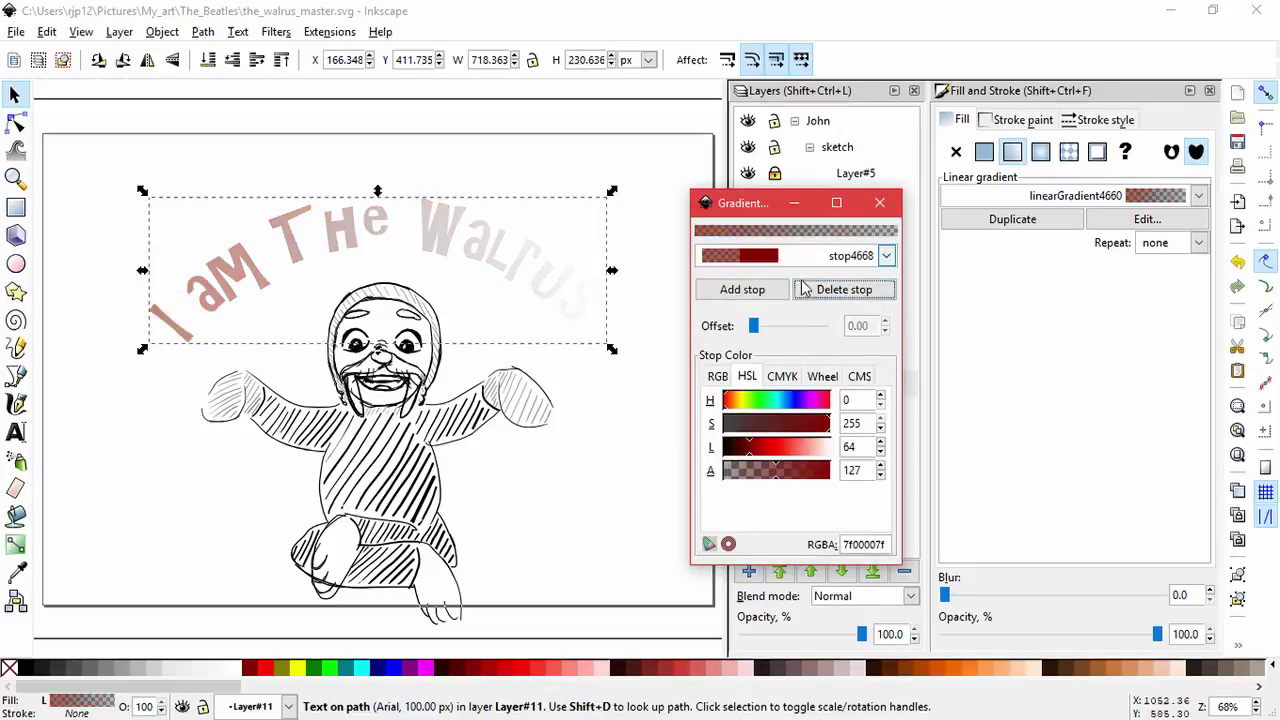
- Make the dark red first stop fully opaque and add a middle stop at offset 0.50 with alpha 255
left_click(829, 471)
left_click(849, 259)
left_click(847, 258)
left_click(768, 289)
left_click(860, 260)
left_click(786, 274)
left_click_drag(779, 472, 871, 477)
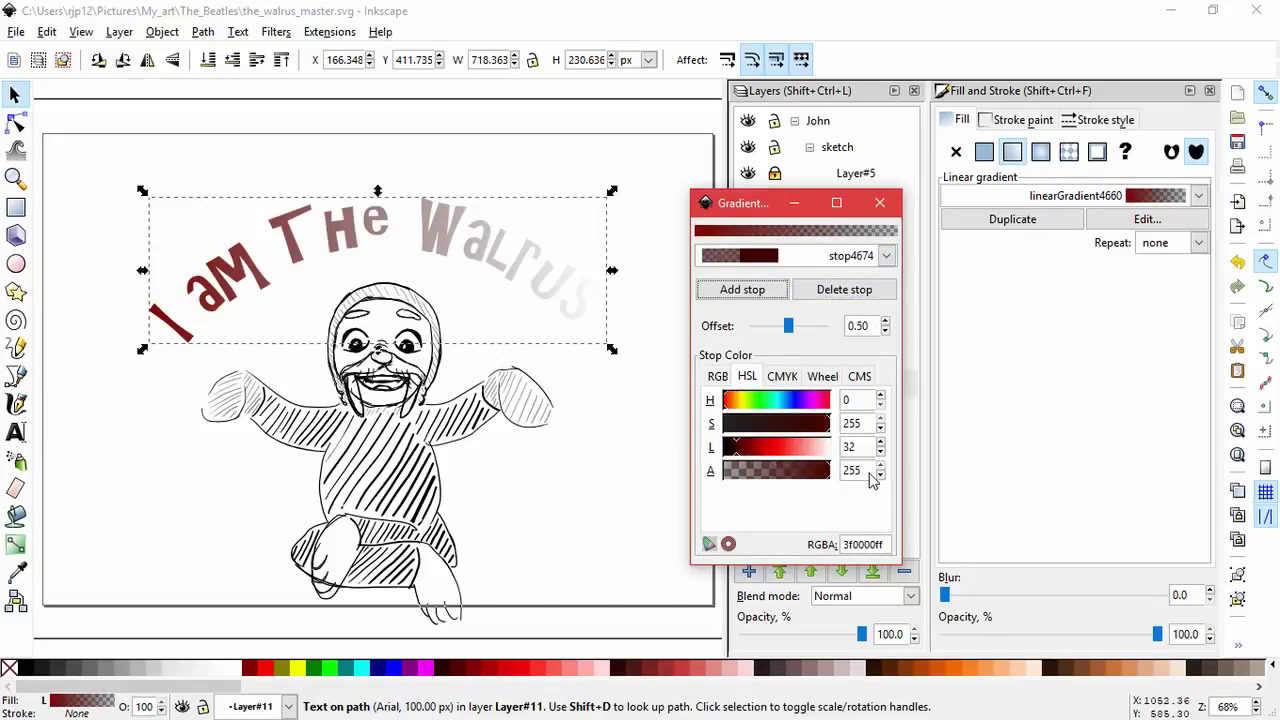
- Colour the middle gradient stop orange fe8700ff, using hue 23 and lightness 127
left_click_drag(771, 448, 824, 452)
type("12")
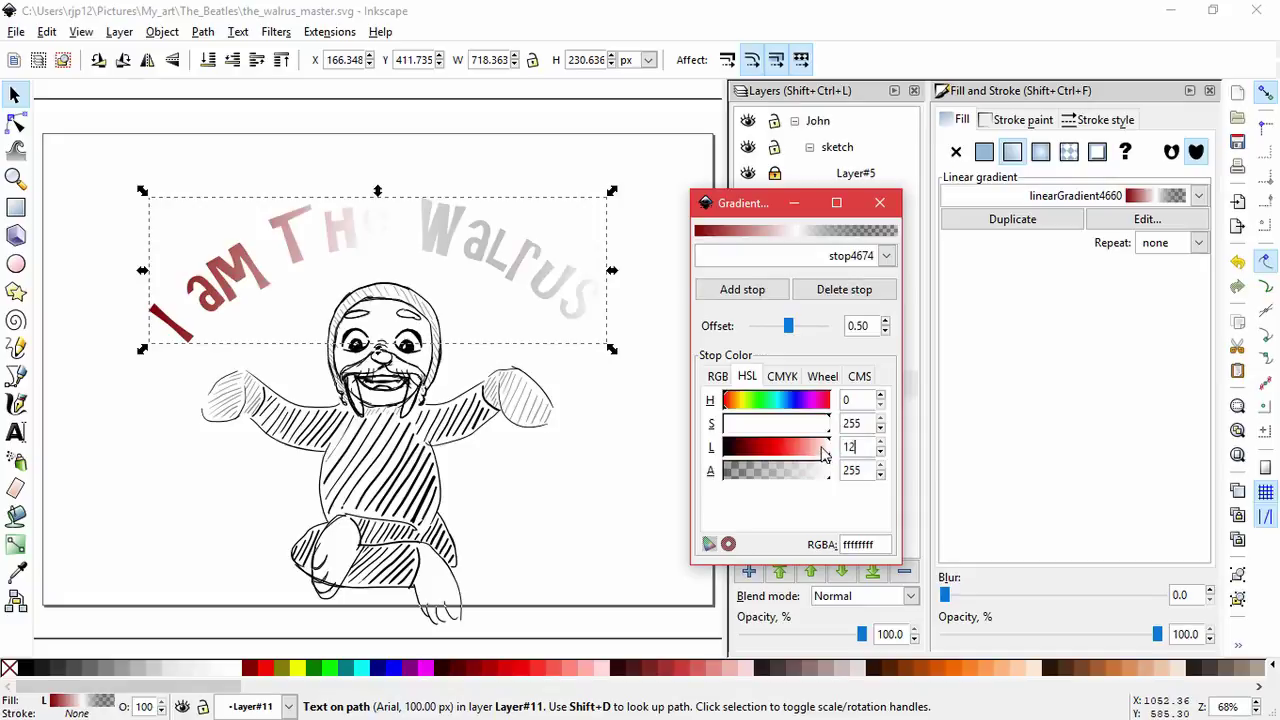
type("7")
key("Return")
left_click_drag(728, 404, 733, 405)
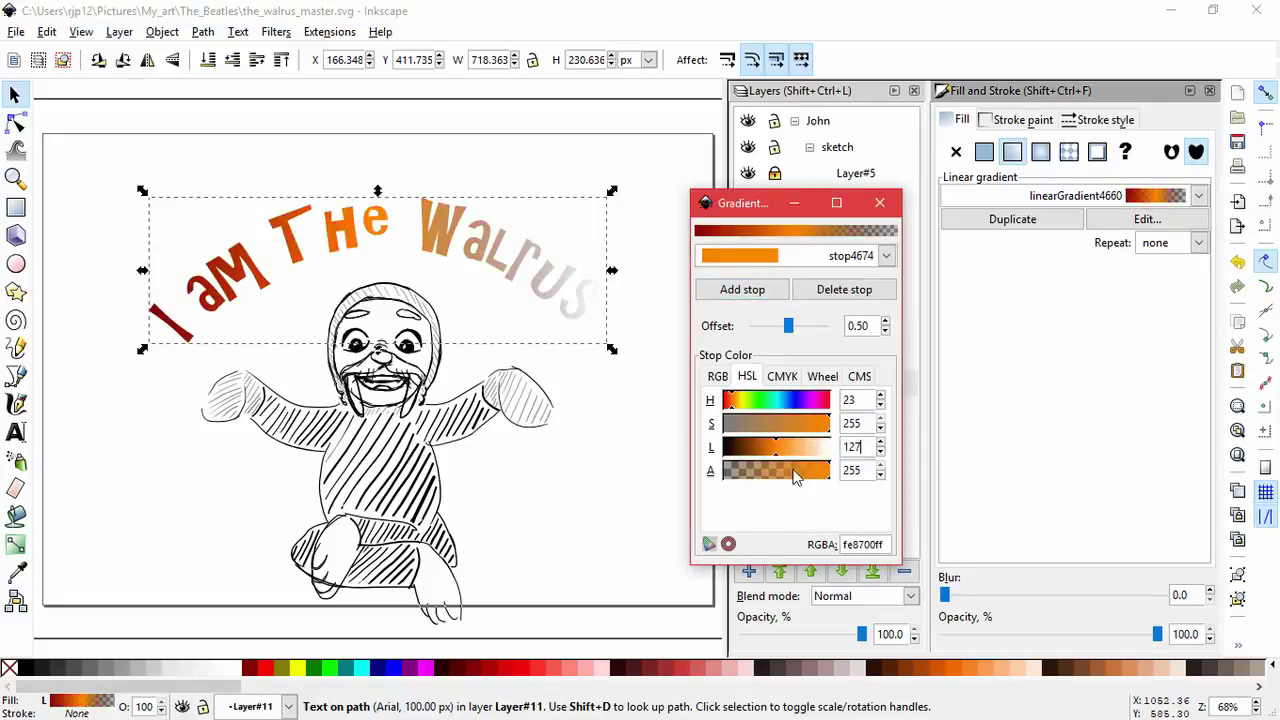
- Add a stop at offset 0.75 in yellow fed800ff with hue 36 and lightness 127, and make the end stop fully opaque
left_click(742, 289)
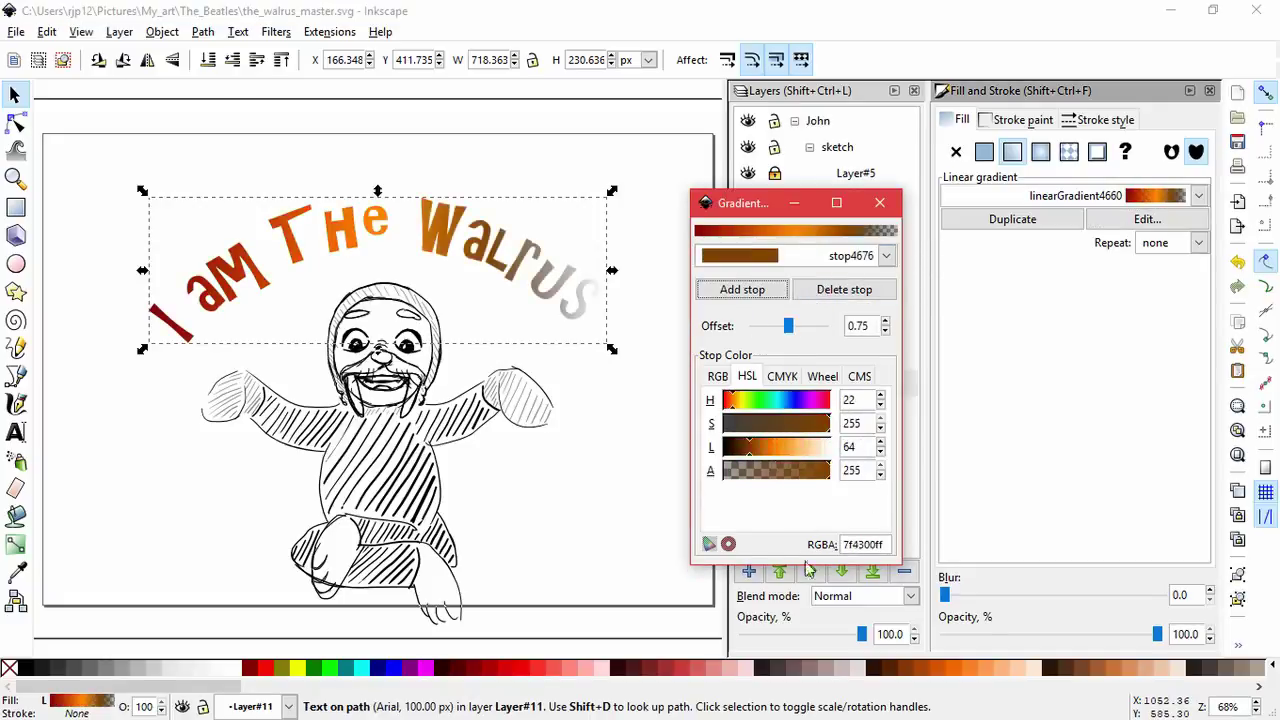
left_click(770, 256)
left_click(769, 279)
left_click(760, 257)
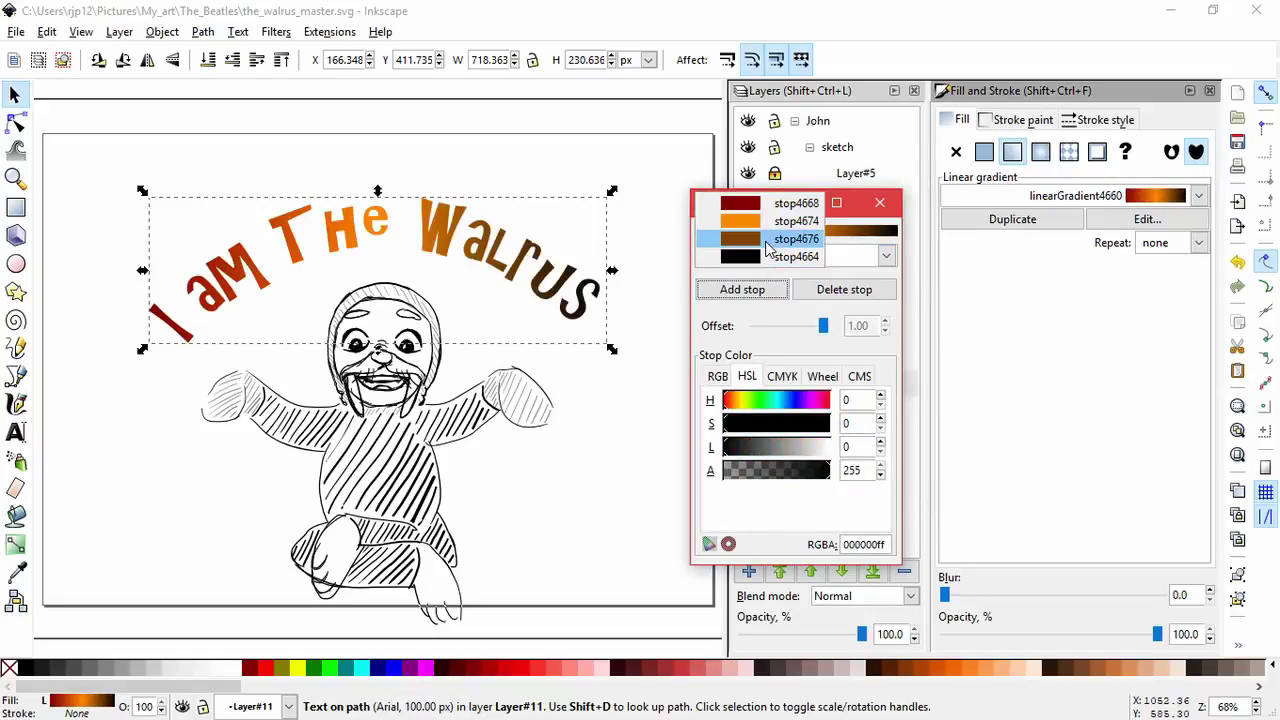
left_click(760, 240)
left_click_drag(738, 405, 777, 449)
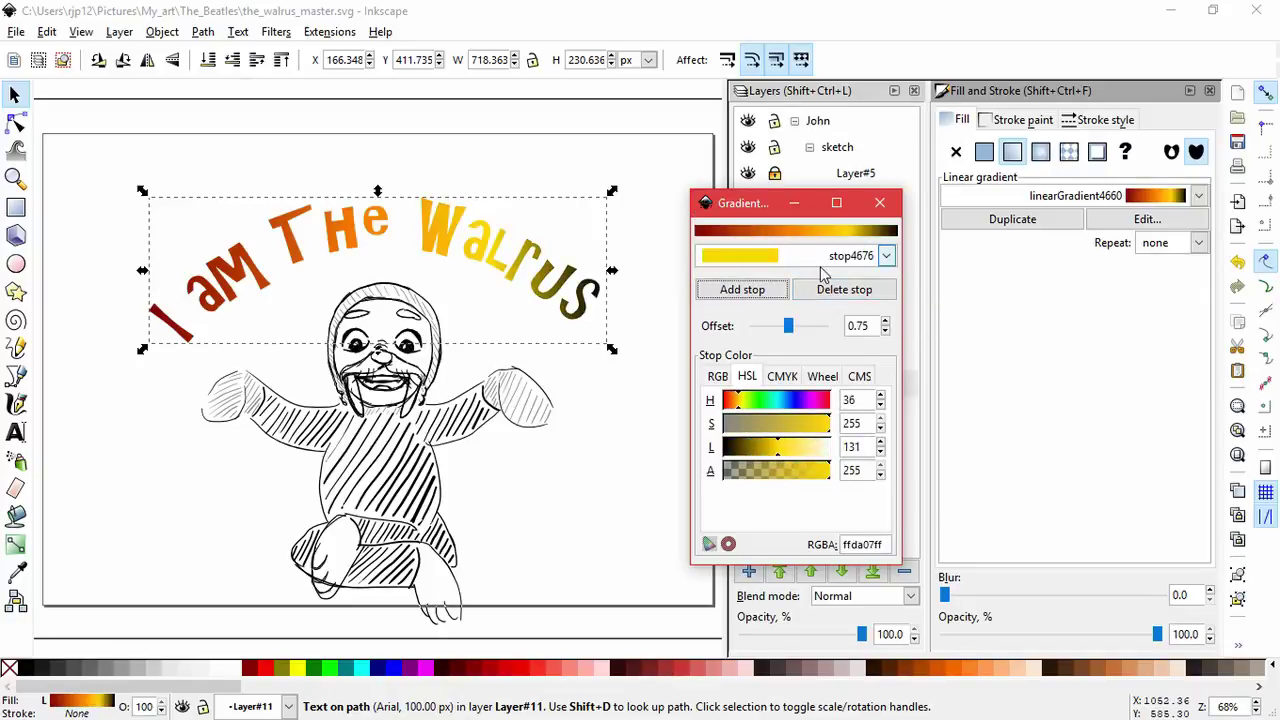
double_click(848, 446)
key("Return")
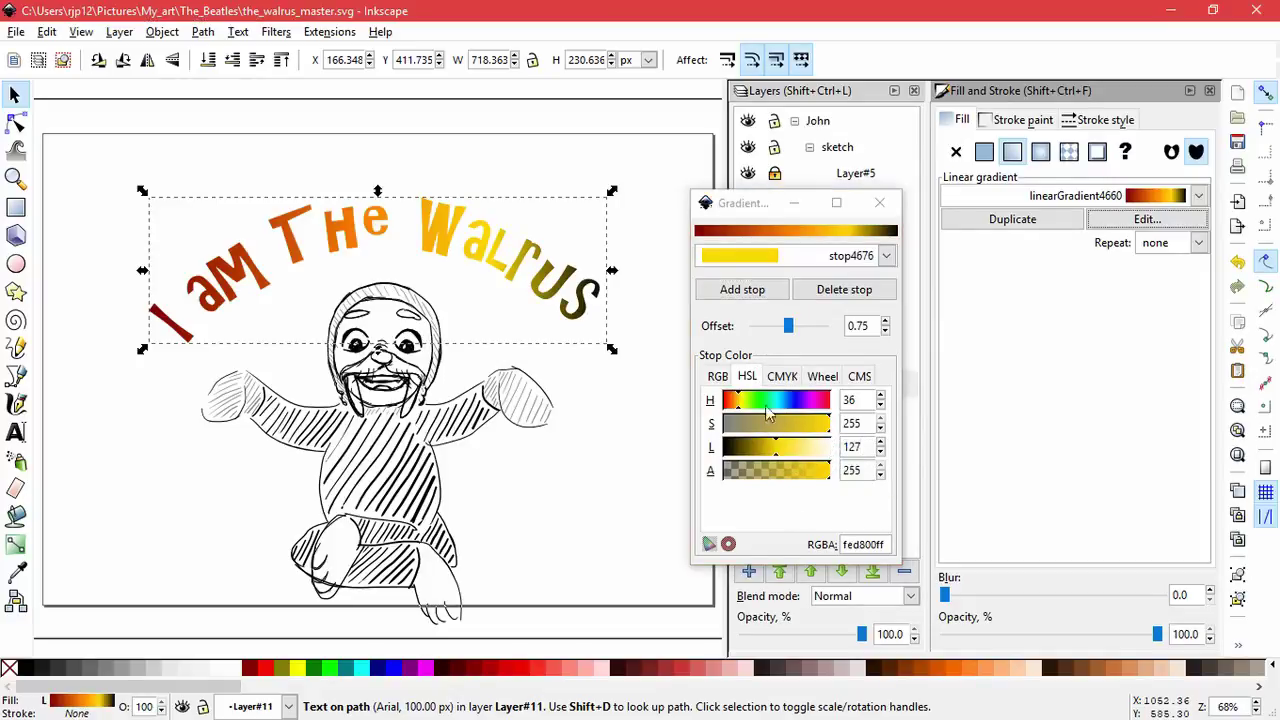
- Add a stop at offset 0.88 and colour it yellow-green b8fe00ff with hue 54 and lightness 127
left_click(768, 290)
left_click(776, 257)
left_click(774, 308)
double_click(848, 447)
type("127")
key("Return")
left_click(745, 399)
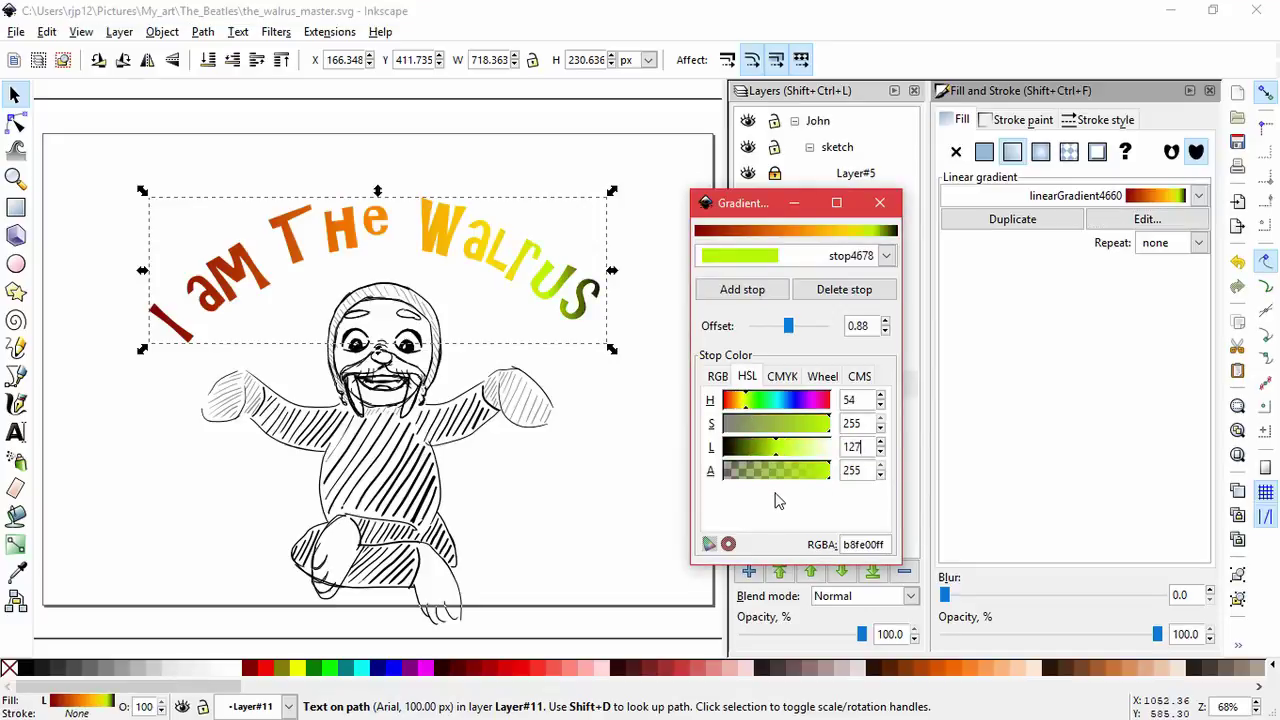
- Colour the end stop magenta be40b2ff with hue 217, saturation 127 and lightness 127
left_click(801, 254)
left_click(800, 281)
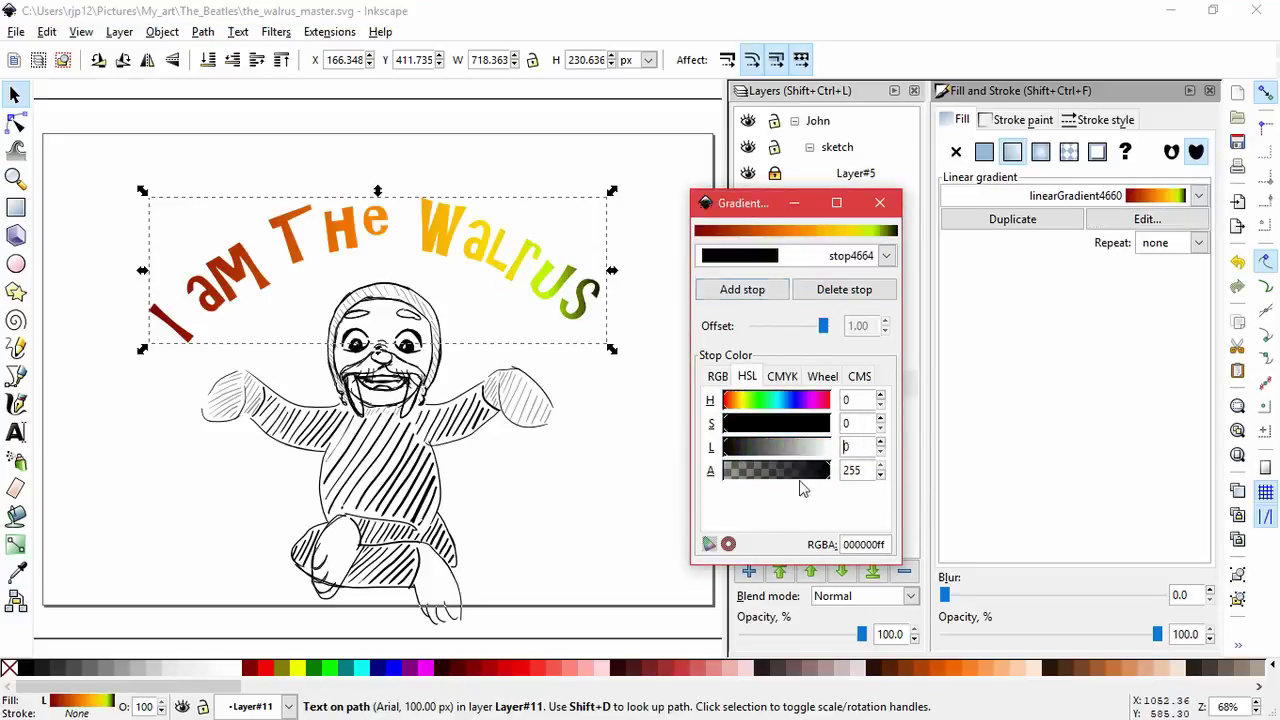
left_click(836, 452)
type("127")
key("Return")
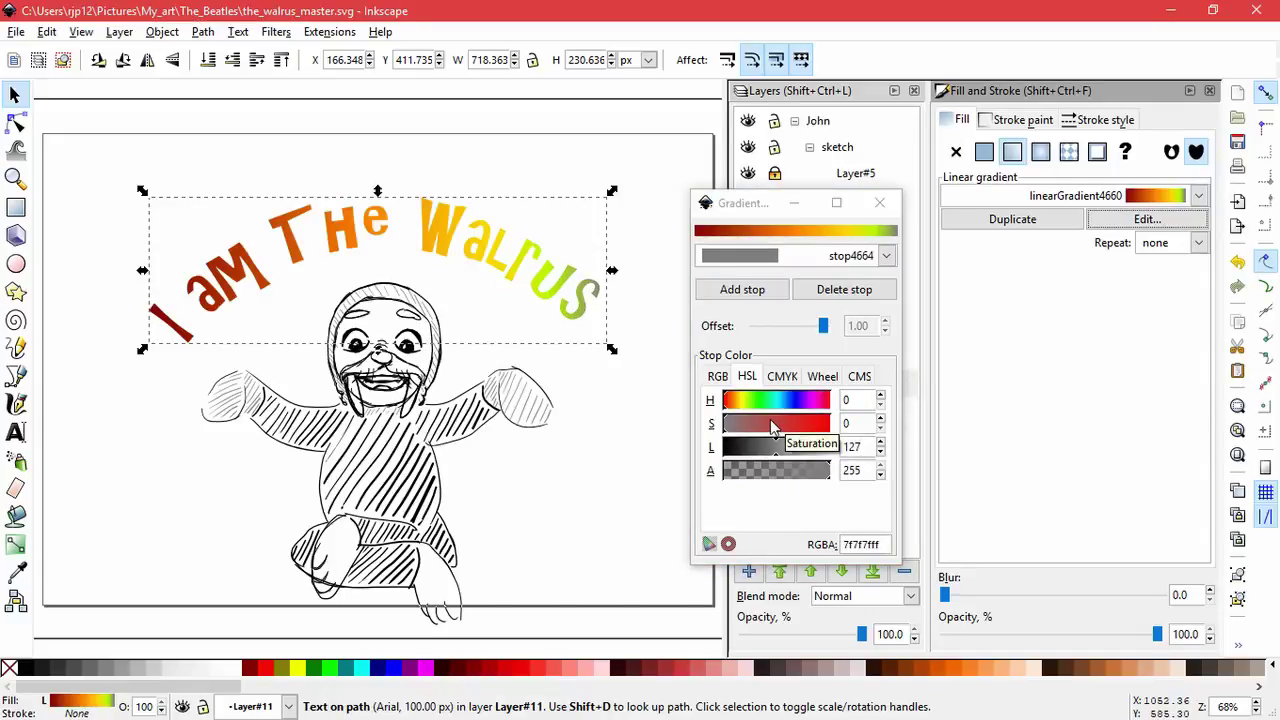
left_click_drag(728, 403, 778, 423)
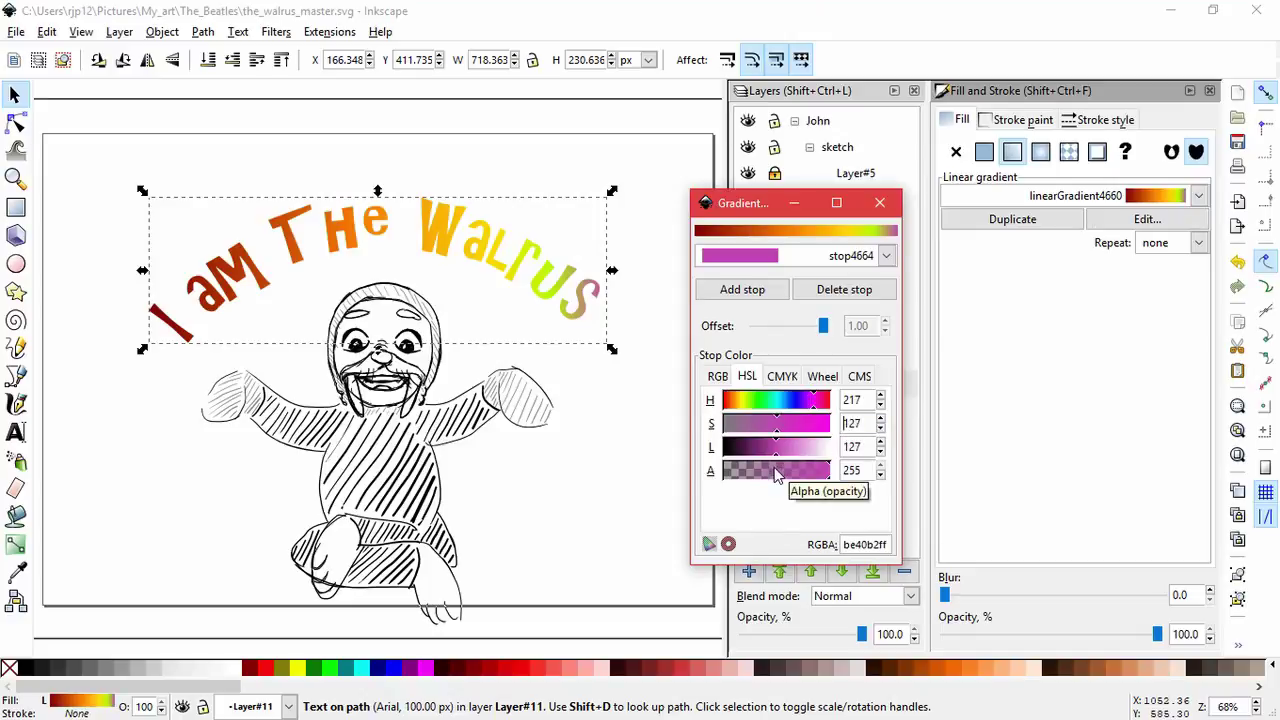
- Add a stop at offset 0.94 before the magenta end and set its saturation and lightness to 127
left_click(810, 260)
left_click(803, 239)
left_click(746, 292)
left_click(772, 258)
left_click(778, 328)
type("127")
key("Tab")
type("127")
key("Return")
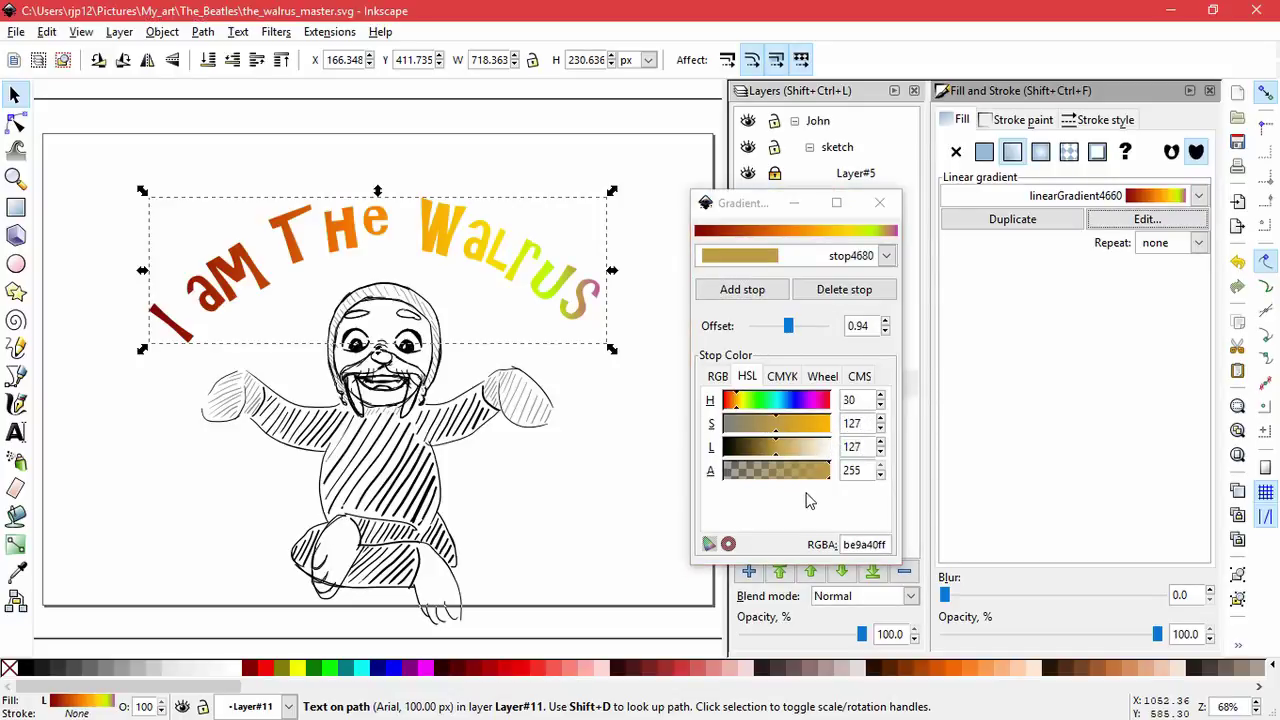
- Slide the intermediate gradient handles along the title toward its start, ending with the fourth one beneath the "T"
left_click(15, 121)
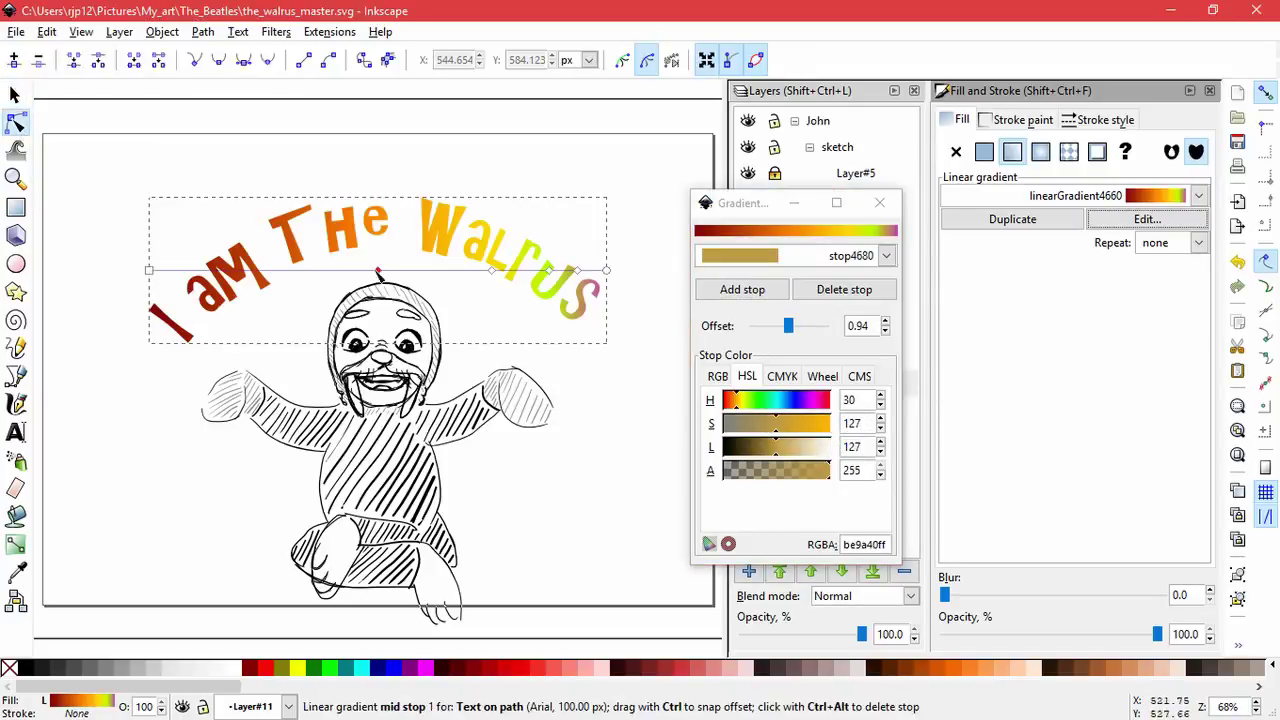
left_click_drag(341, 270, 183, 270)
left_click_drag(491, 270, 220, 270)
mouse_move(549, 270)
left_mouse_down()
mouse_move(255, 270)
mouse_move(520, 271)
mouse_move(292, 272)
left_mouse_up()
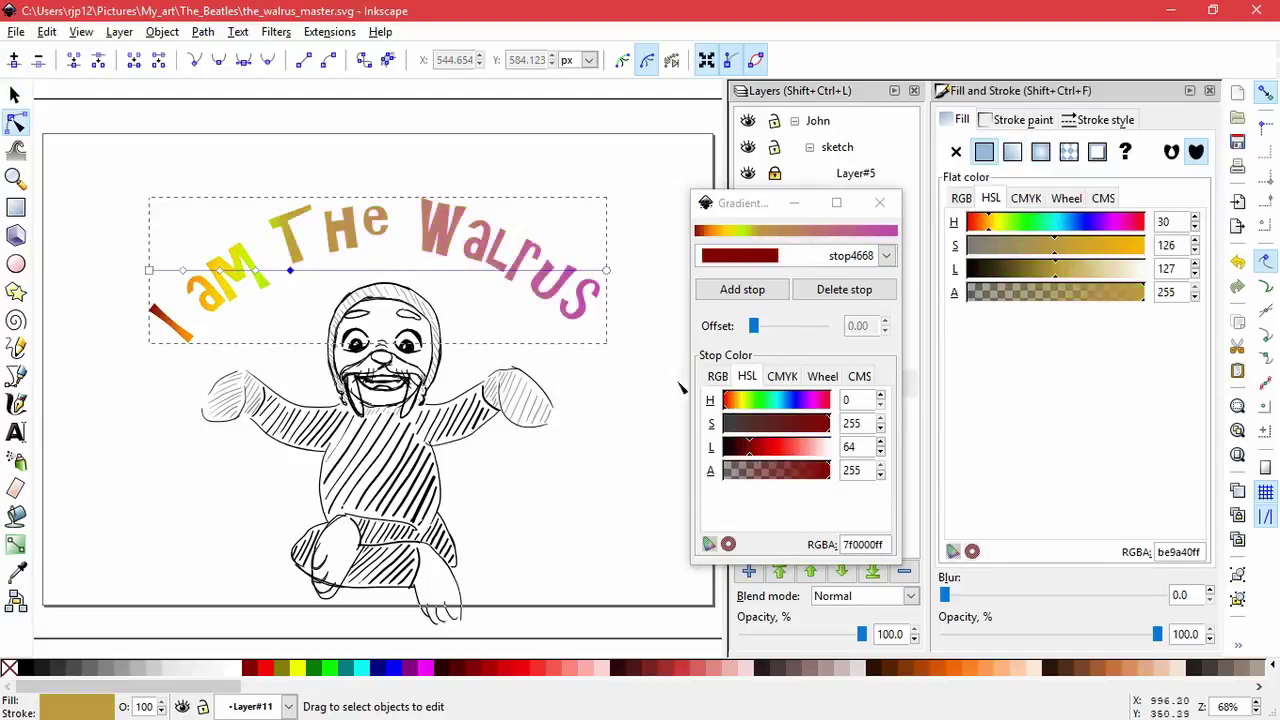
- Check the colours of the intermediate gradient stops by selecting their handles one after another
left_click(769, 259)
left_click(790, 255)
left_click(789, 256)
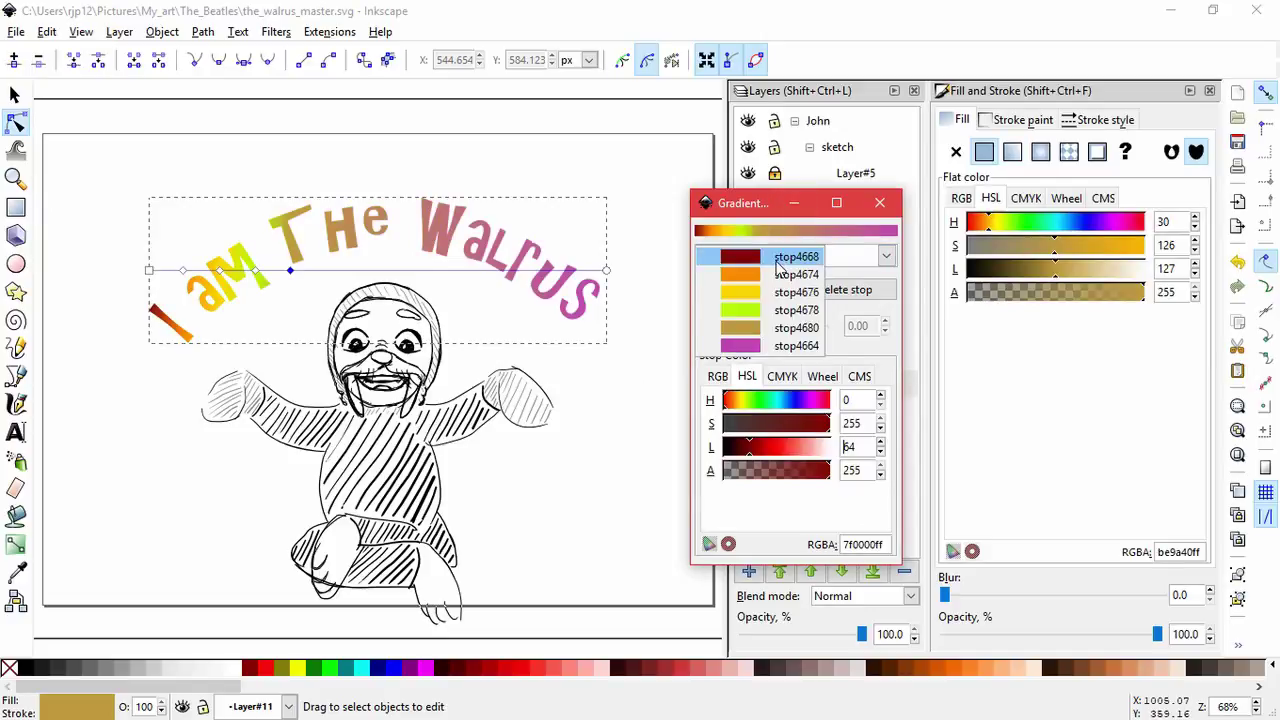
left_click(777, 260)
left_click(256, 271)
left_click(220, 271)
left_click(184, 271)
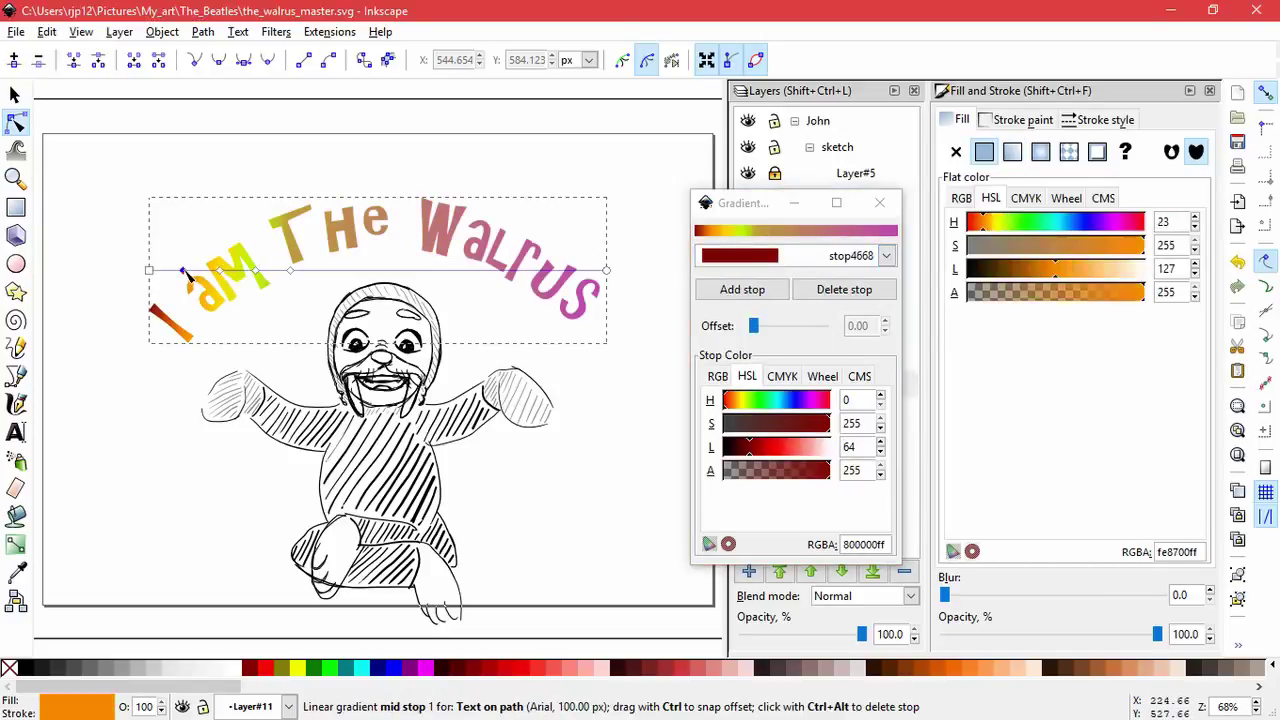
left_click(291, 271)
- Recolour the gradient stop at offset 0.31 to green 40be42ff with hue 86
left_click(815, 258)
left_click(805, 328)
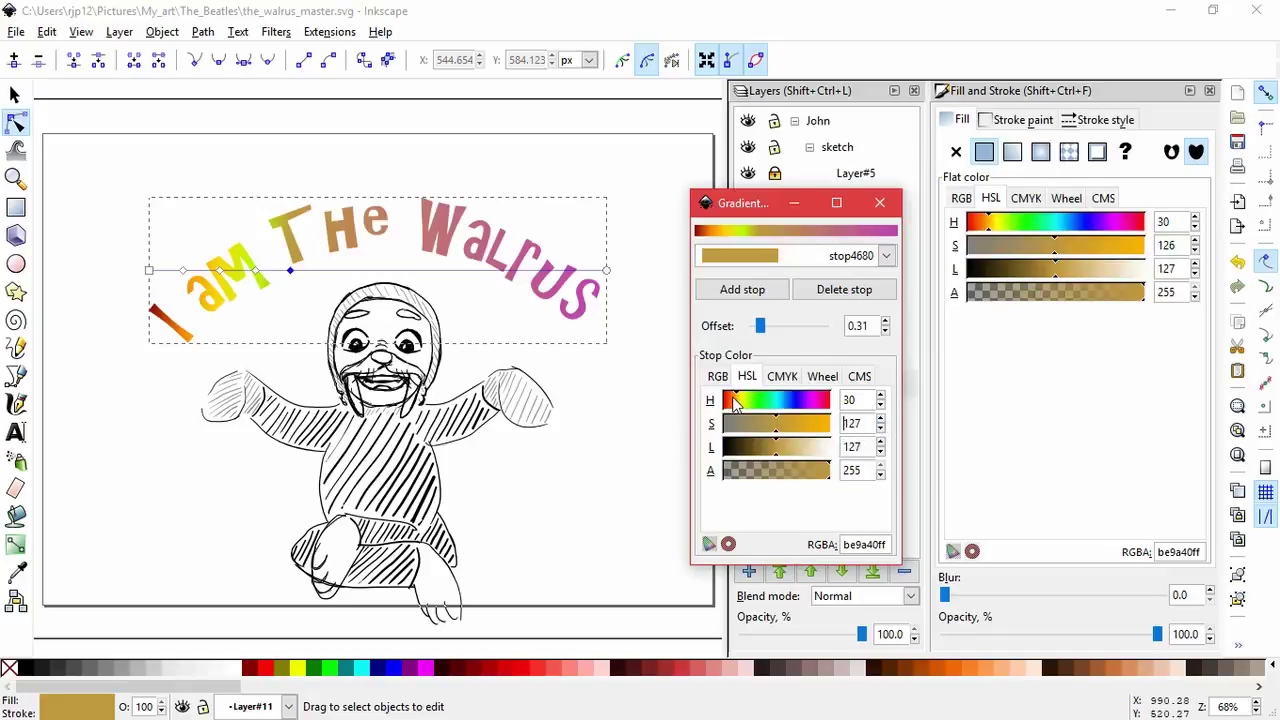
left_click(746, 400)
left_click_drag(747, 404, 755, 404)
left_click(791, 260)
left_click(791, 260)
left_click(759, 404)
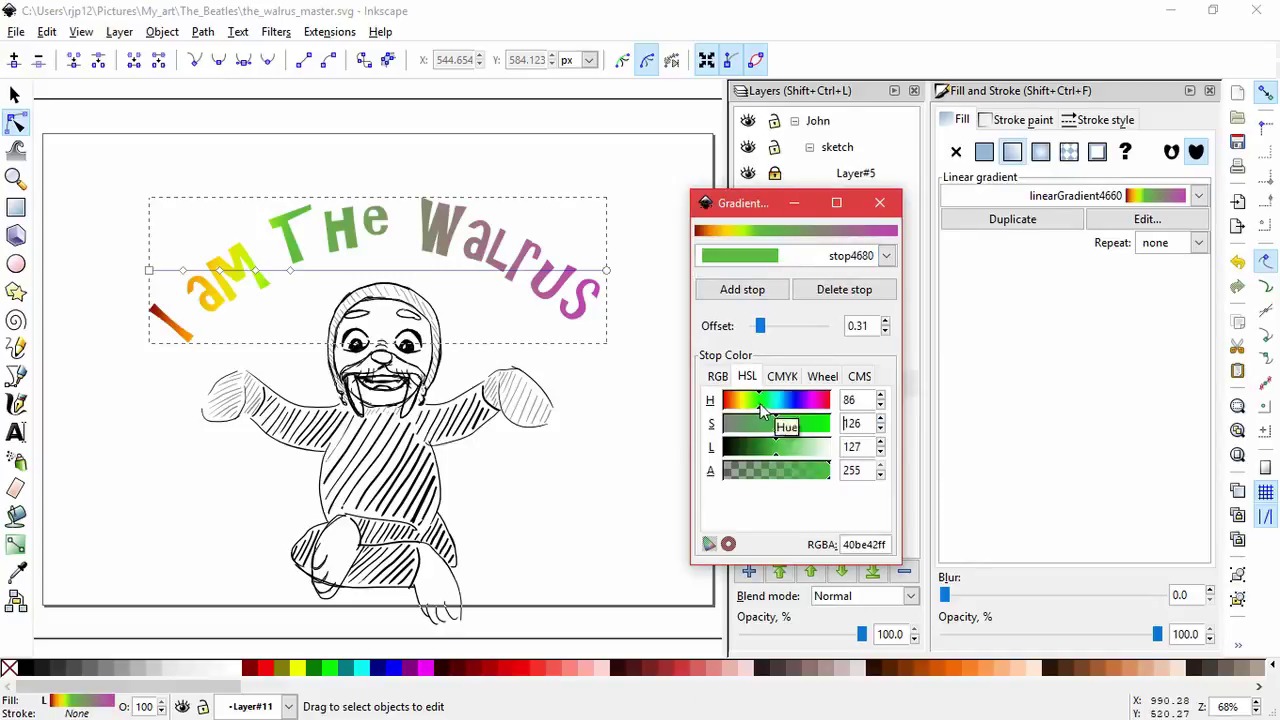
- Add a stop between the green and magenta stops, and set the first red stop to saturation 127 and lightness 128
left_click(884, 256)
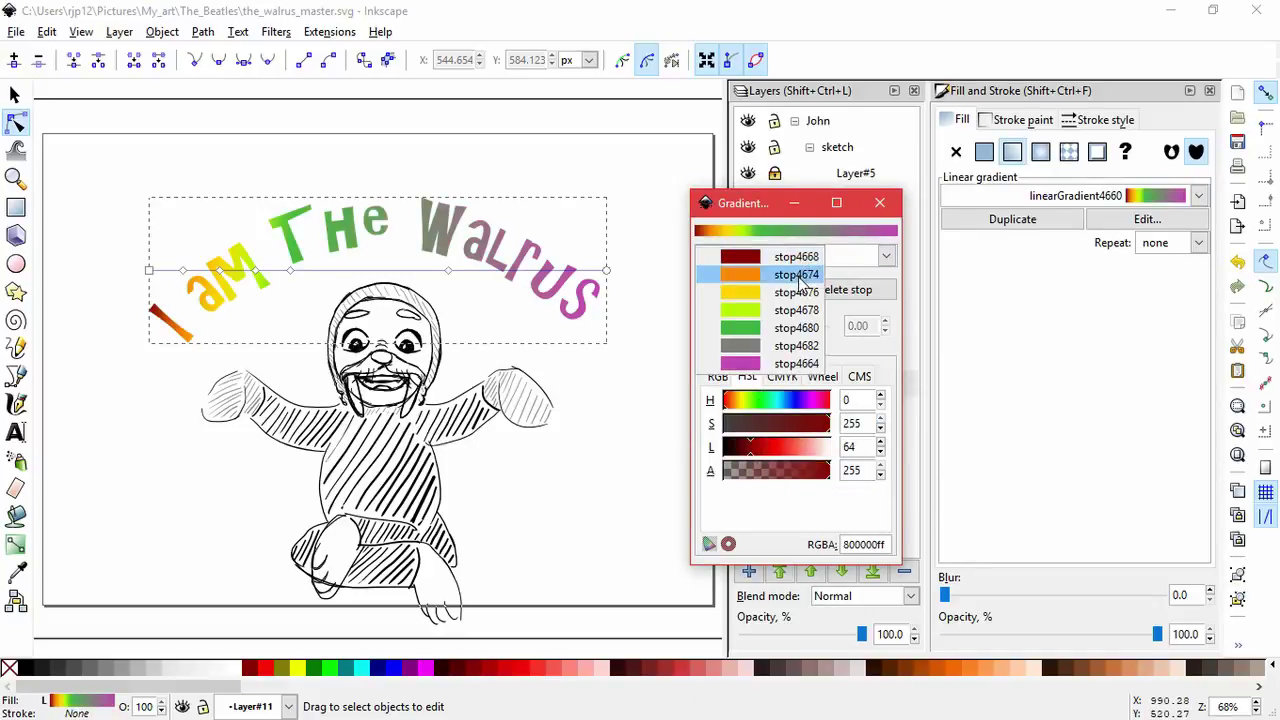
left_click(786, 535)
left_click_drag(754, 457, 777, 450)
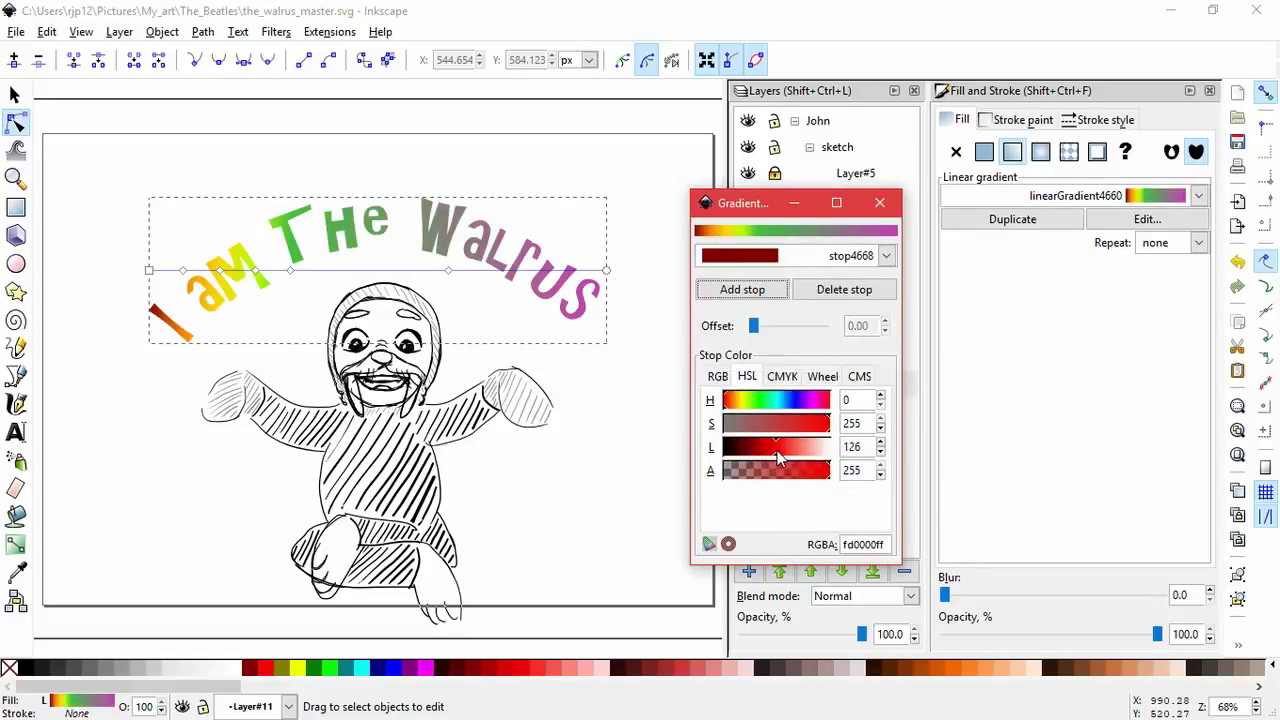
left_click(775, 429)
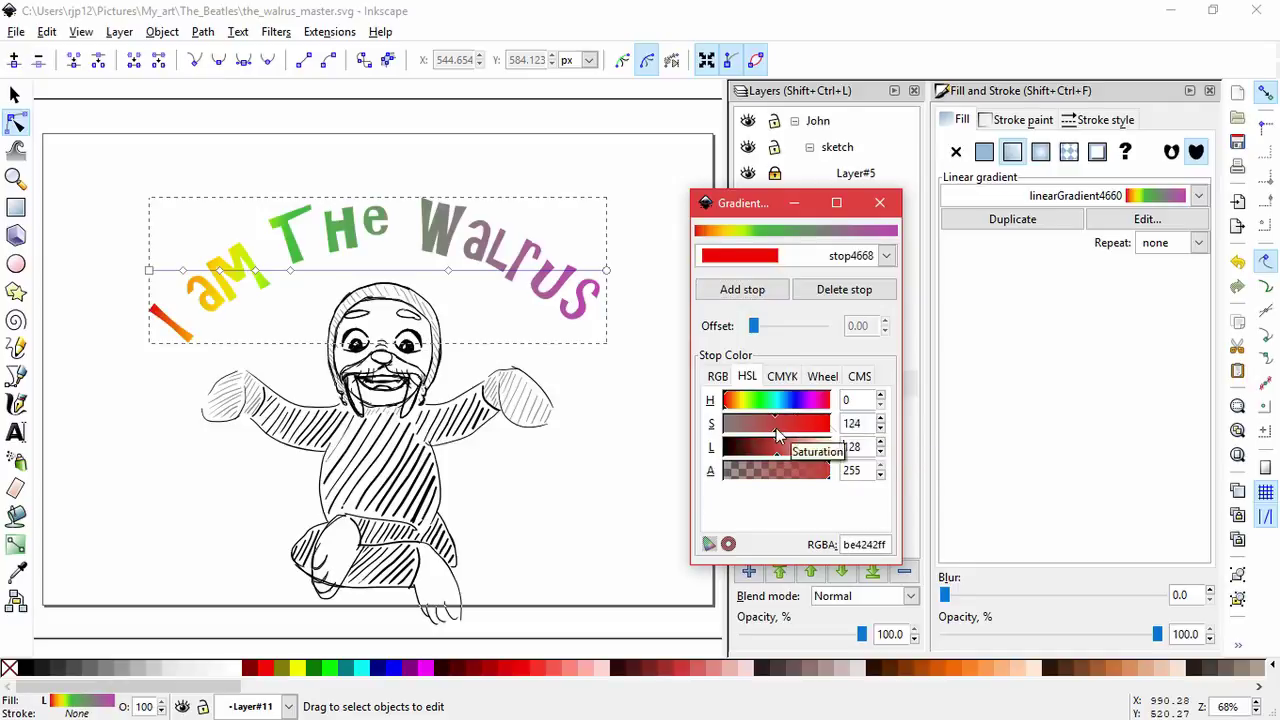
left_click_drag(862, 424, 833, 420)
- Colour the stop at offset 0.65 blue-green 40be7eff with hue 106, saturation 127 and lightness 127
left_click(790, 255)
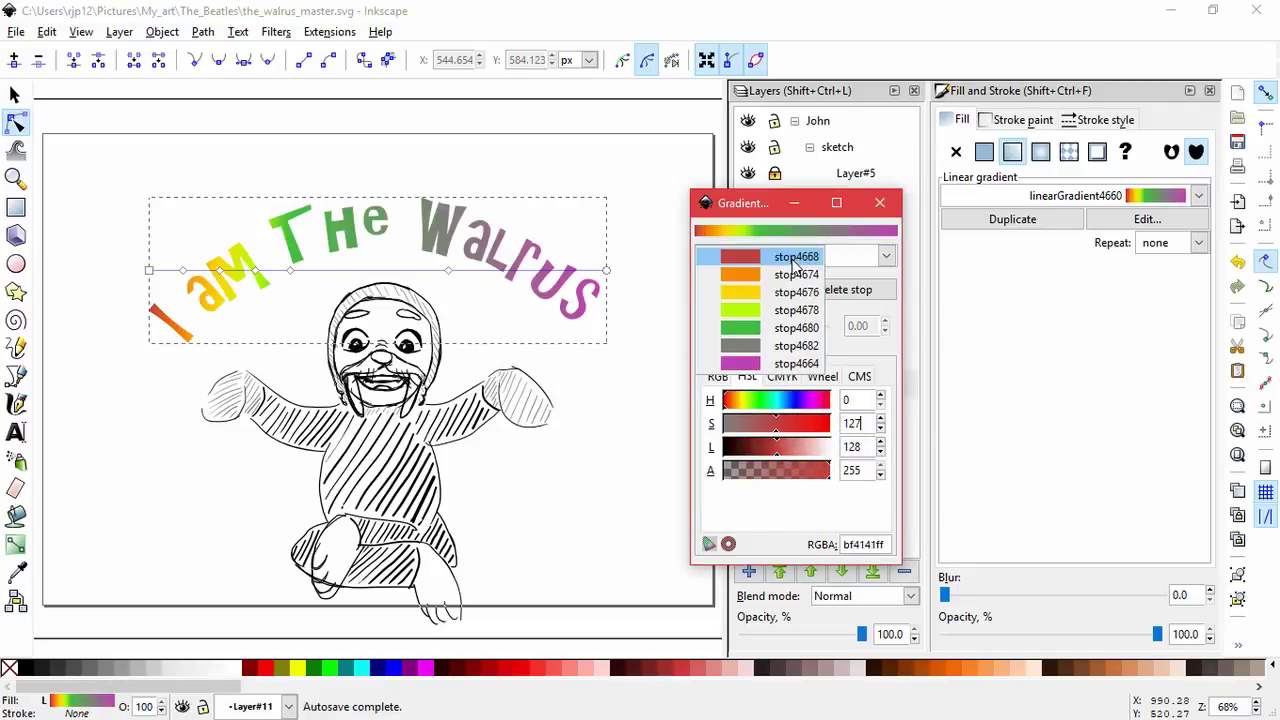
left_click(775, 333)
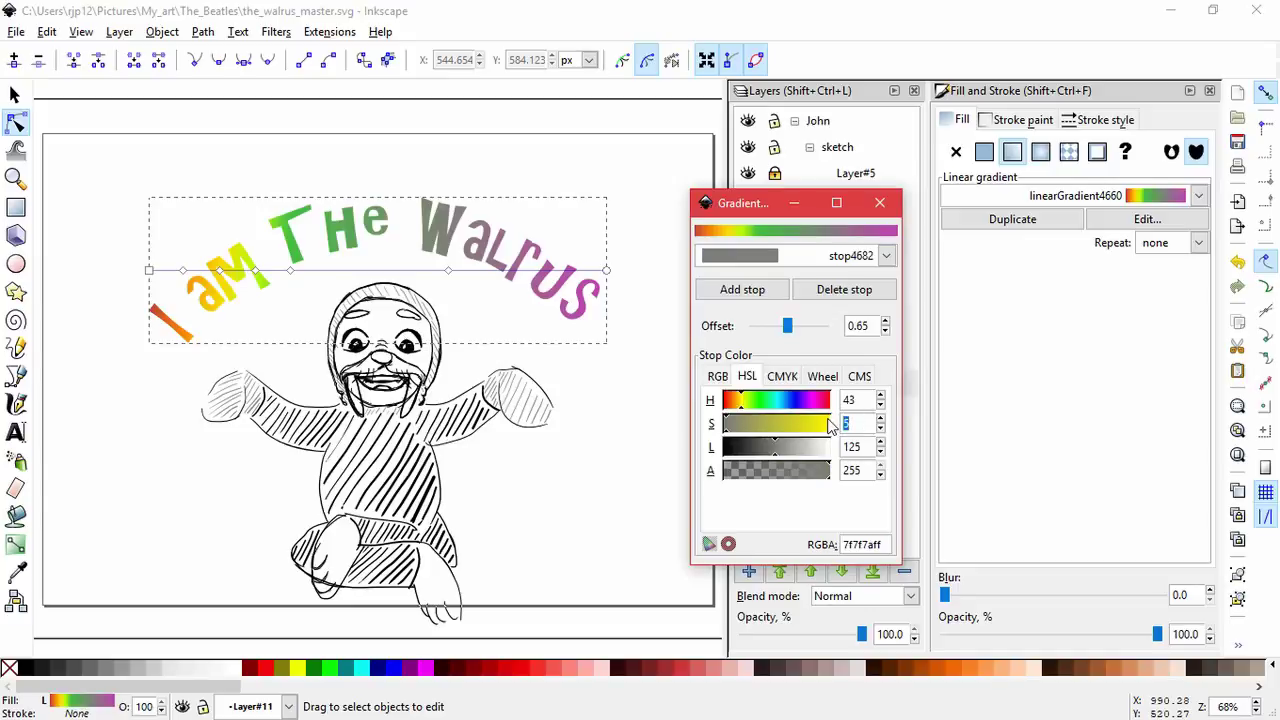
type("127")
key("Return")
triple_click(845, 447)
type("127")
key("Return")
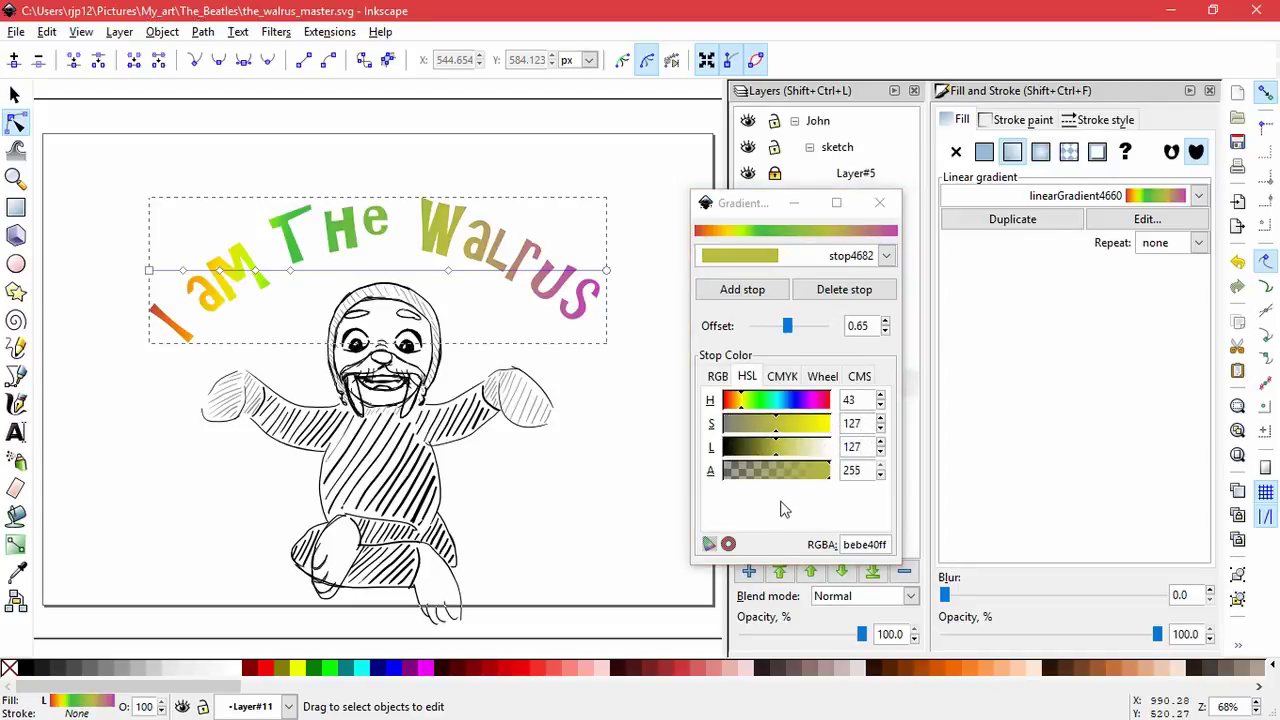
left_click_drag(759, 402, 768, 402)
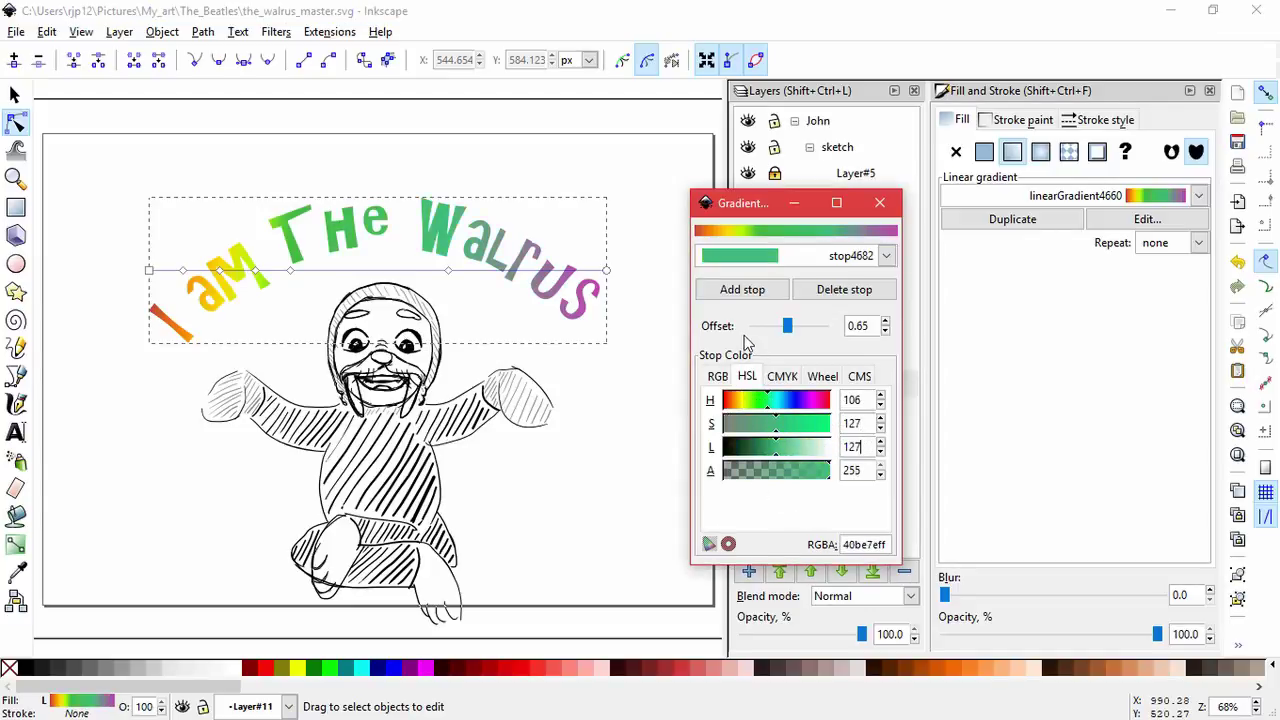
- Move the blue-green stop back beneath the start of "The" and add a stop between it and the magenta stop
left_click_drag(451, 270, 322, 270)
left_click(760, 258)
left_click(788, 346)
left_click(755, 292)
- Colour the new stop at offset 0.69 blue 4040beff with hue 170, saturation 127 and lightness 127
left_click(762, 258)
left_click(784, 364)
left_click_drag(868, 447, 806, 418)
key("Return")
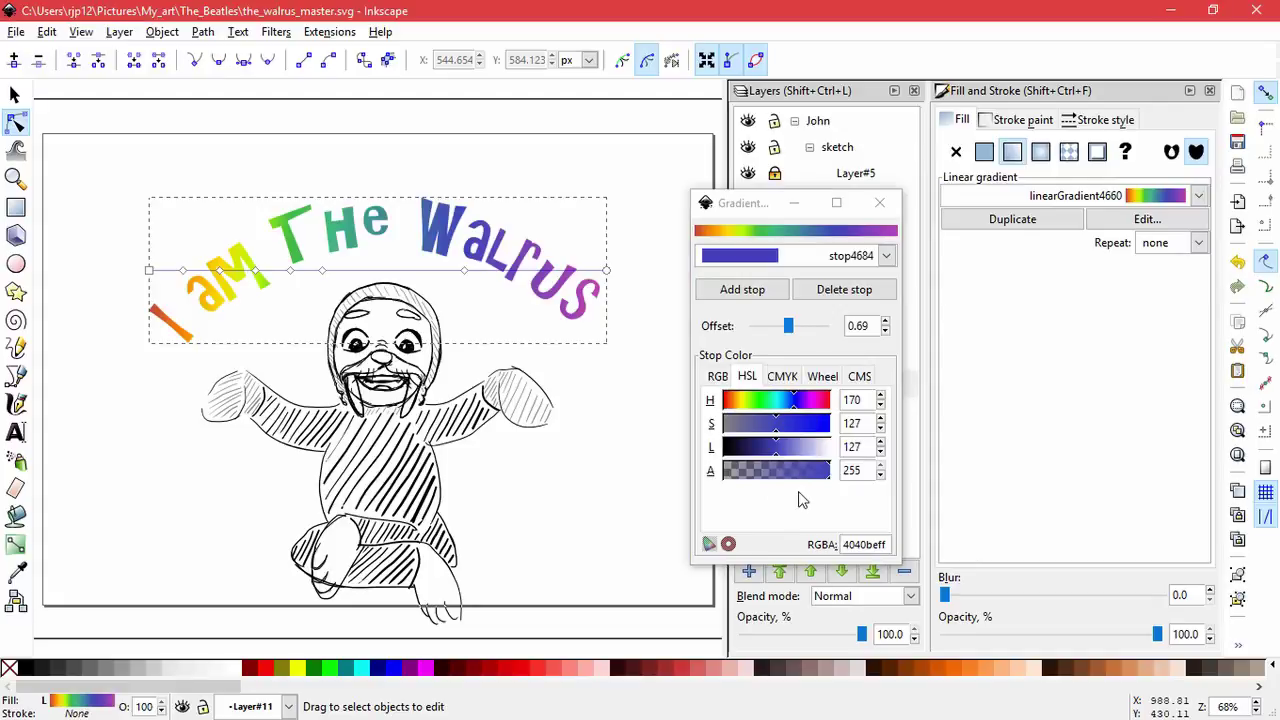
- Move the blue stop beneath the "e" of "The" and add a stop between the blue and magenta stops
left_click_drag(465, 271, 336, 271)
left_click(328, 275)
left_click(300, 258)
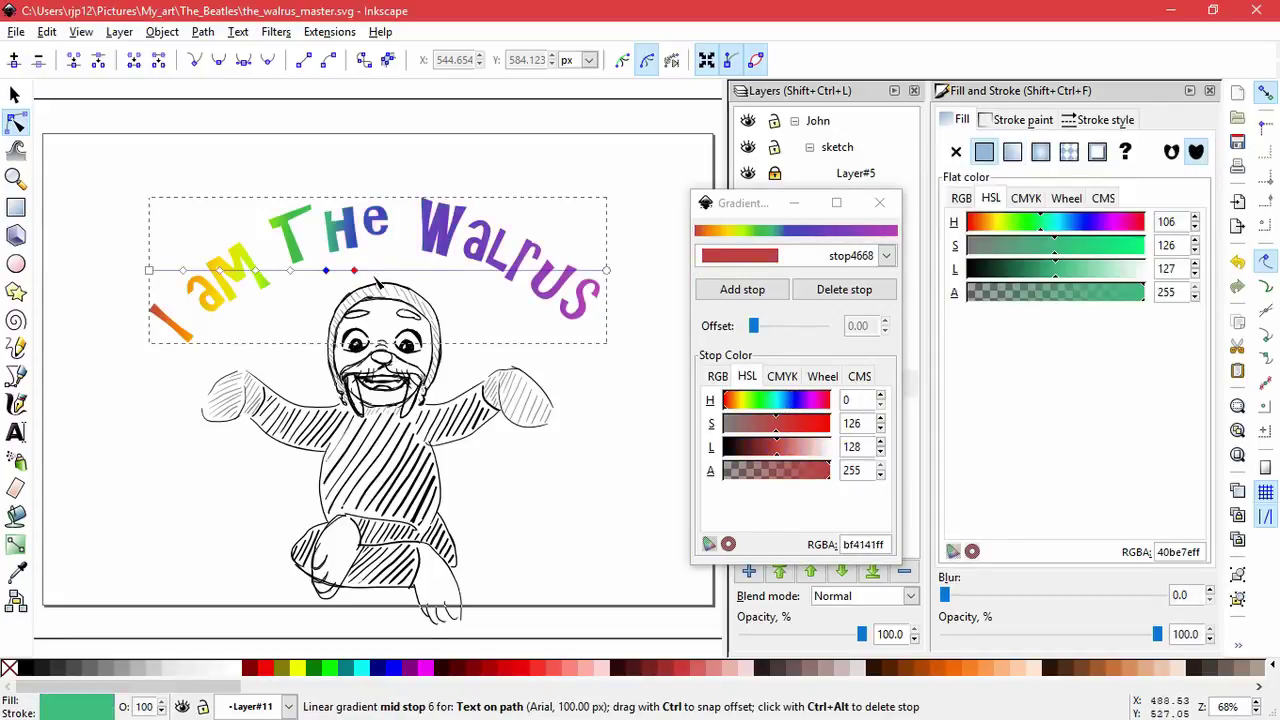
left_click(381, 271)
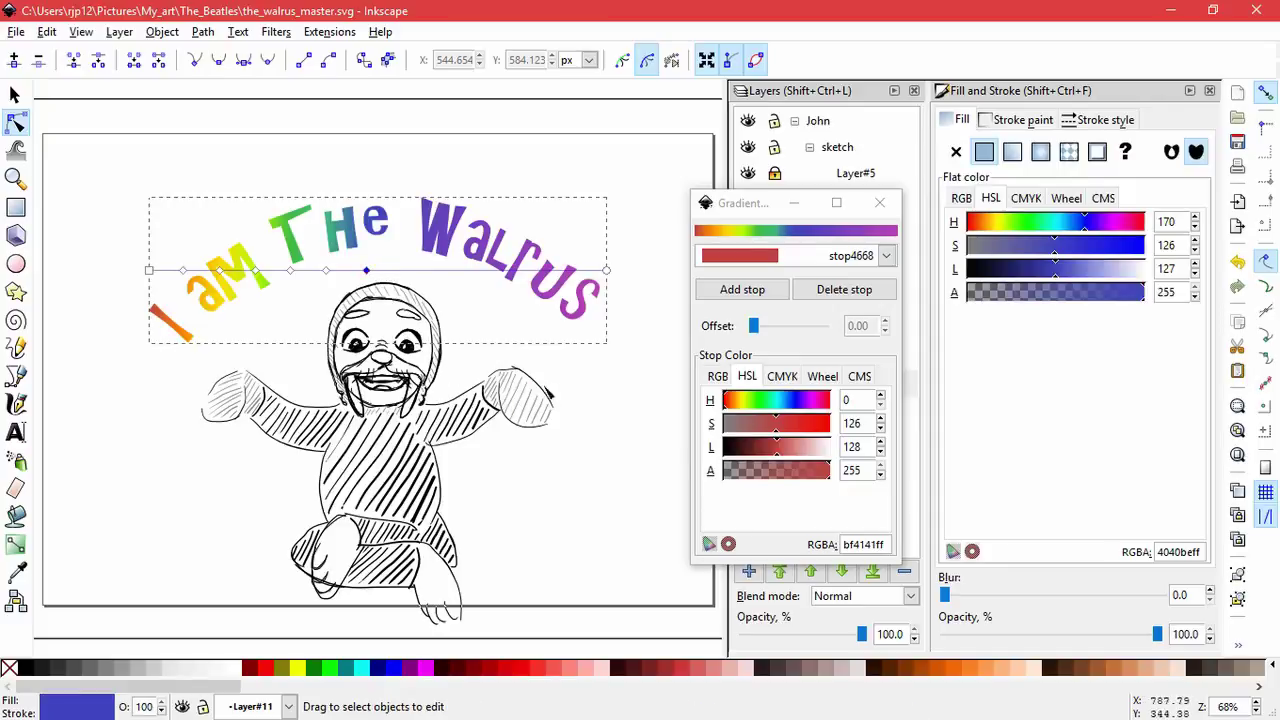
left_click(785, 257)
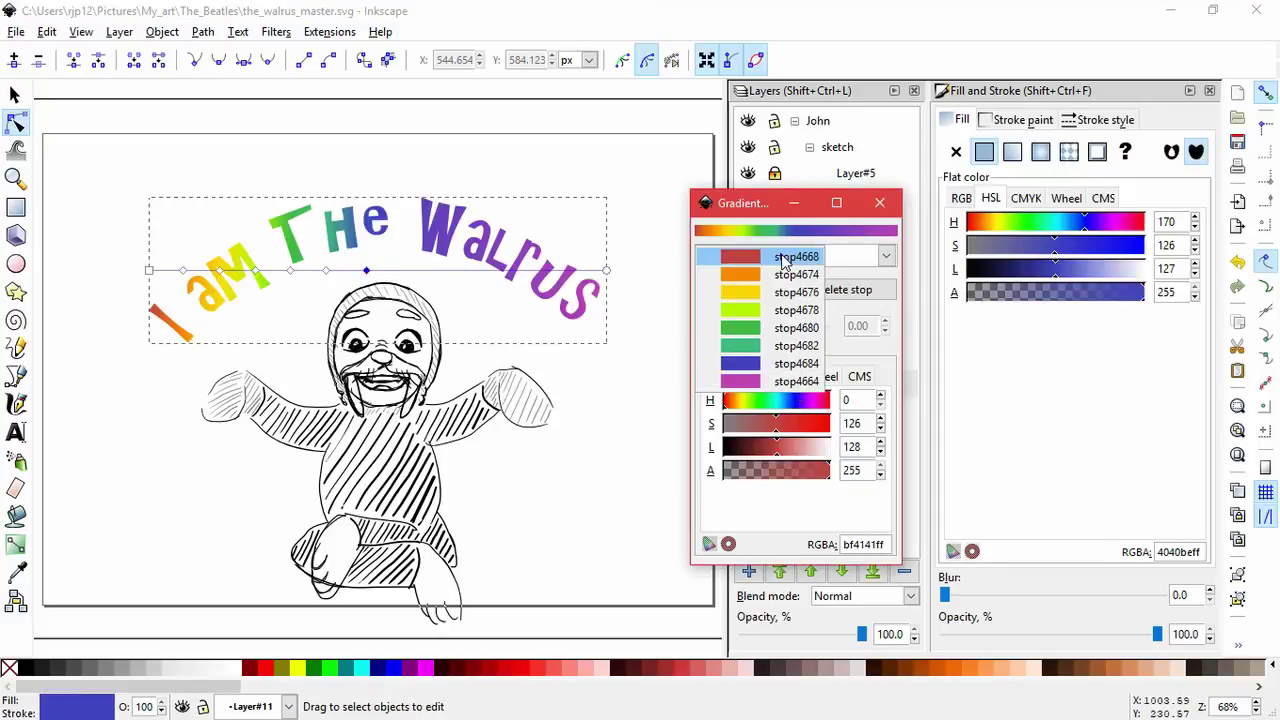
left_click(787, 363)
left_click(747, 287)
left_click(788, 257)
left_click(790, 381)
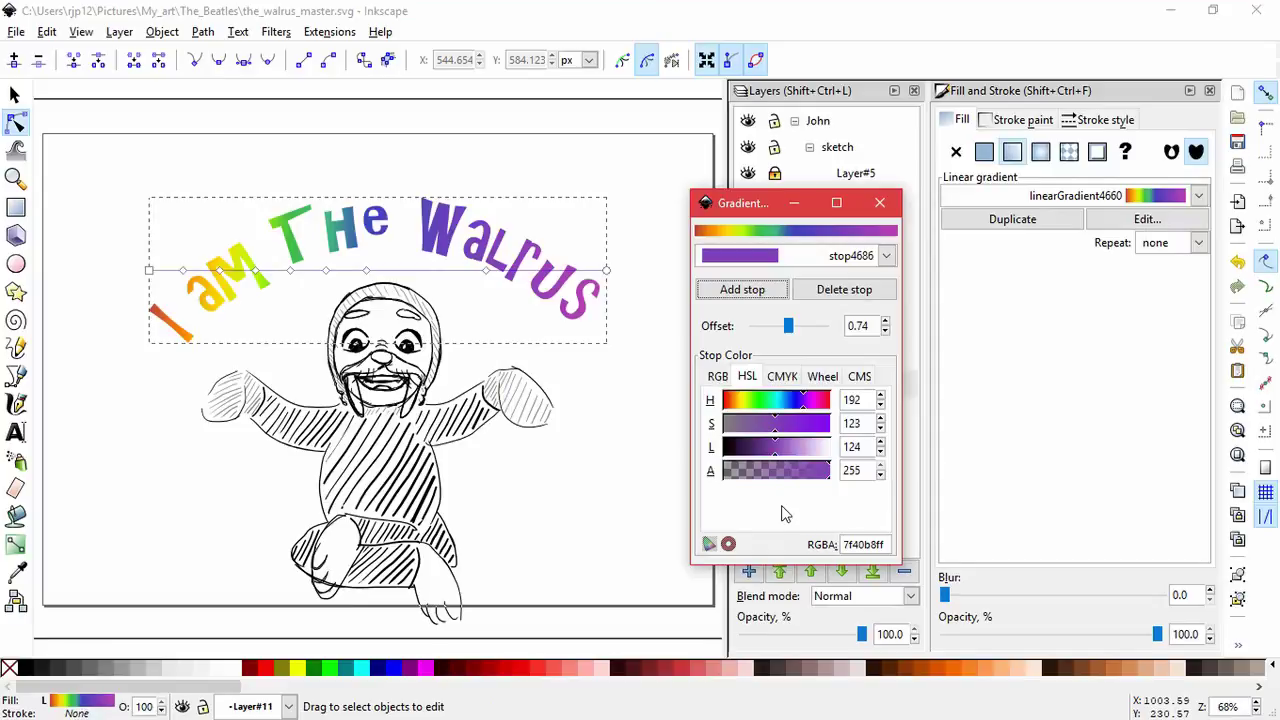
- Spread the blue-green, blue and purple stops along the gradient line under "Walrus" towards the magenta end
left_click_drag(486, 270, 534, 270)
left_click_drag(366, 270, 451, 270)
left_click_drag(325, 270, 383, 270)
left_click_drag(534, 270, 548, 270)
left_click_drag(451, 270, 479, 270)
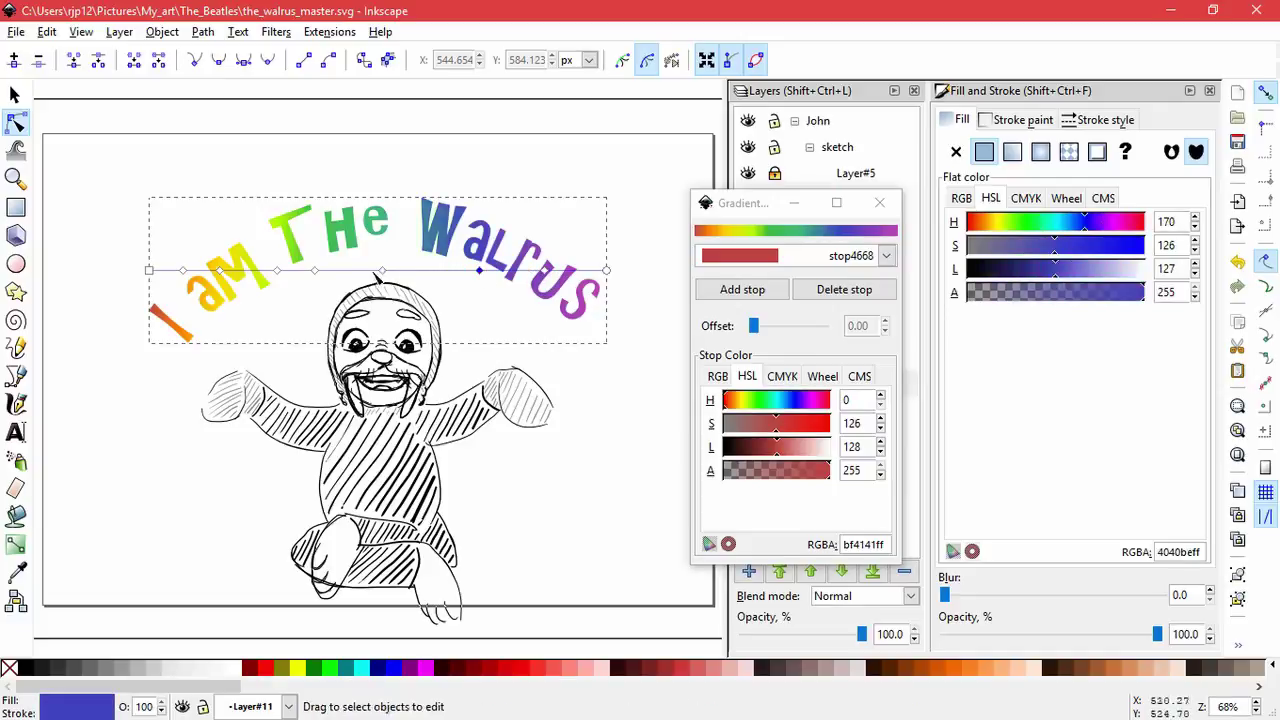
left_click_drag(383, 270, 413, 270)
- Space out the orange, yellow, lime and green stops under "I am The", then deselect the title and close the gradient editor
left_click_drag(315, 270, 196, 272)
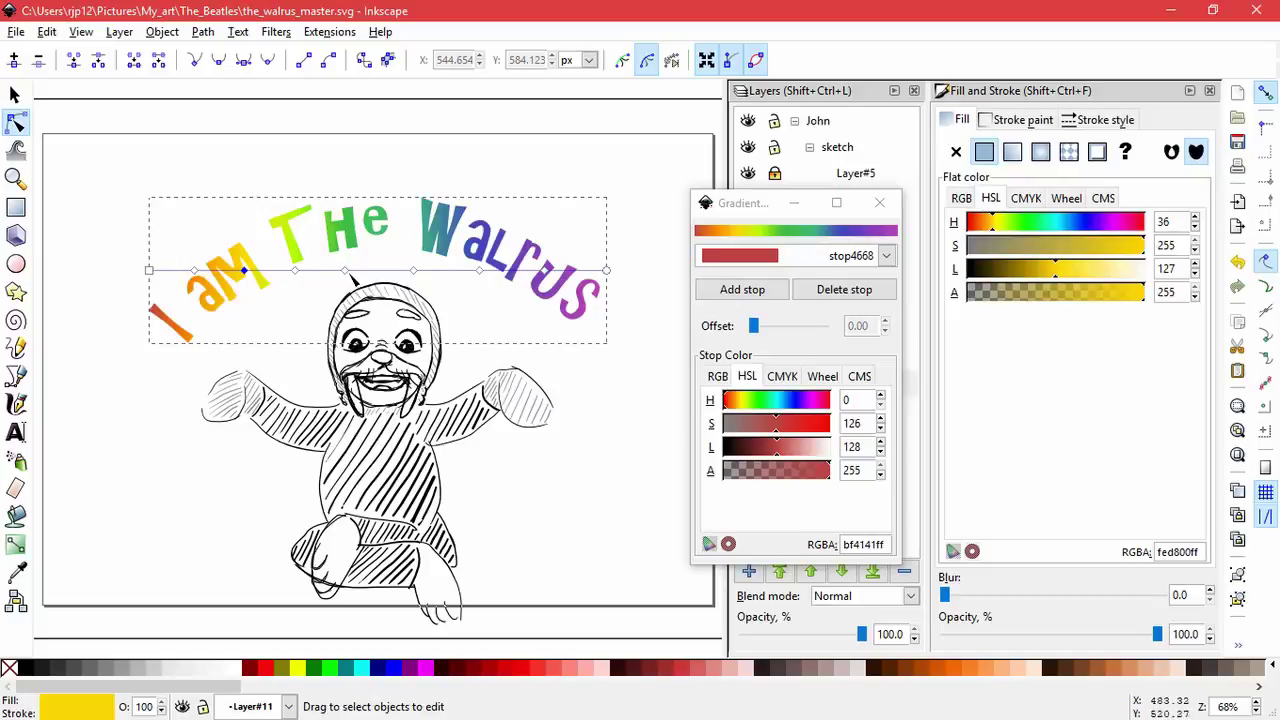
left_click(356, 270)
left_click(649, 477)
left_click(880, 203)
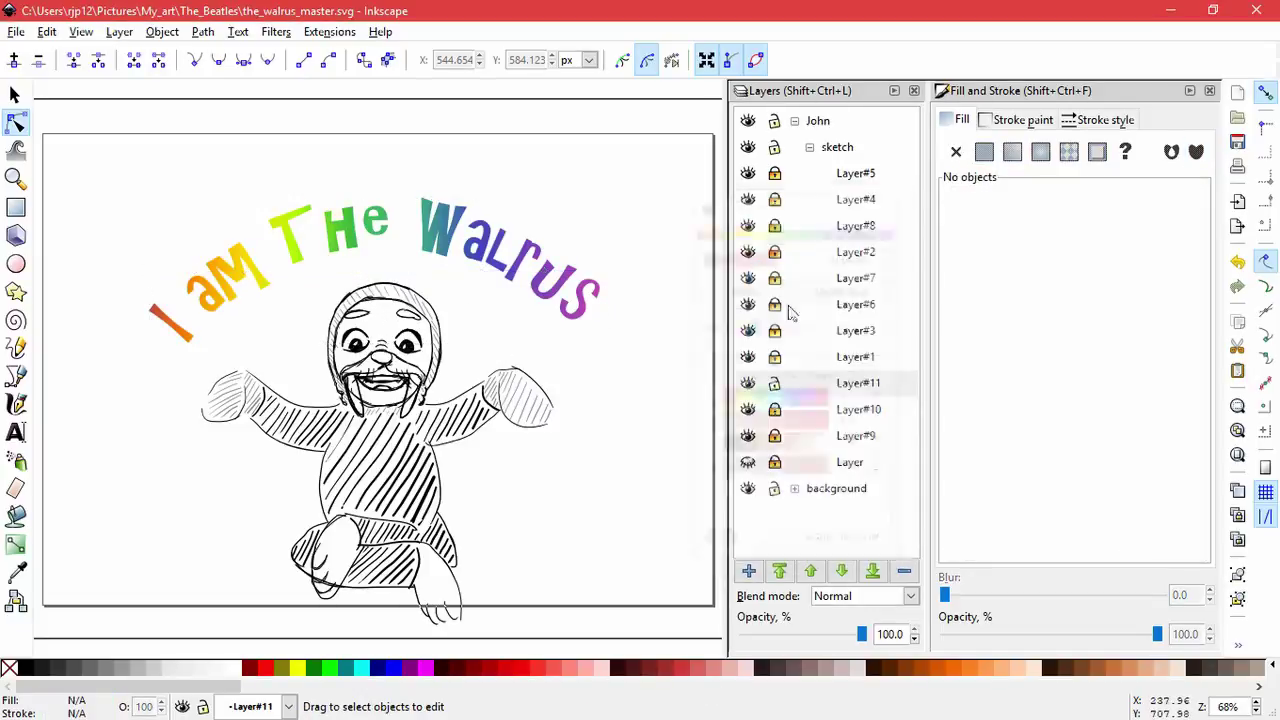